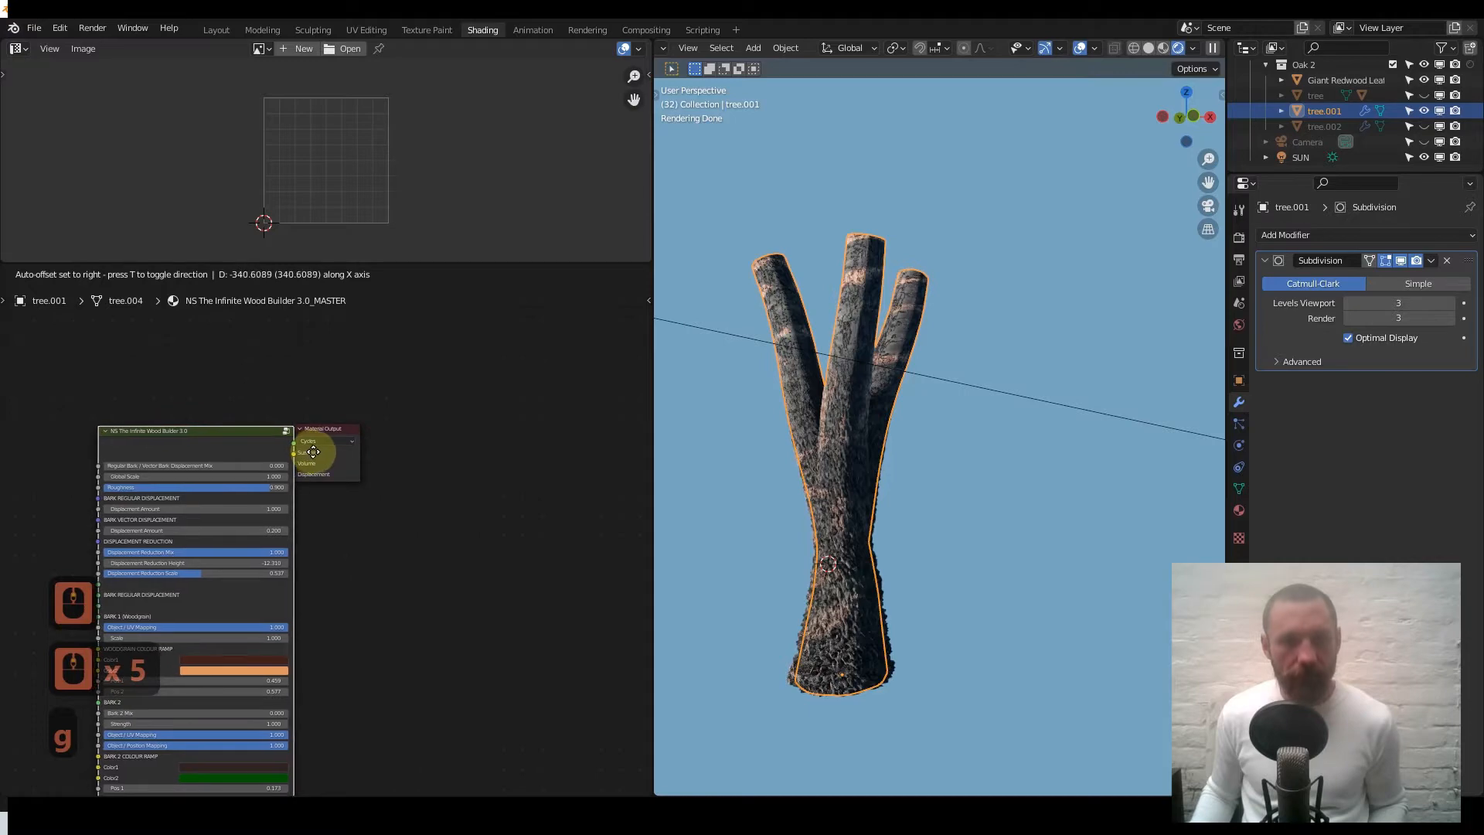
- Examine the contents of the Infinite Wood Builder node group, including its Woodgrain subgroup, bark sections and Wooden Planks Mix section
shift+middle_drag(354, 565, 429, 533)
key(Tab)
scroll(414, 528, down, 11)
middle_drag(440, 479, 476, 466)
key(Tab)
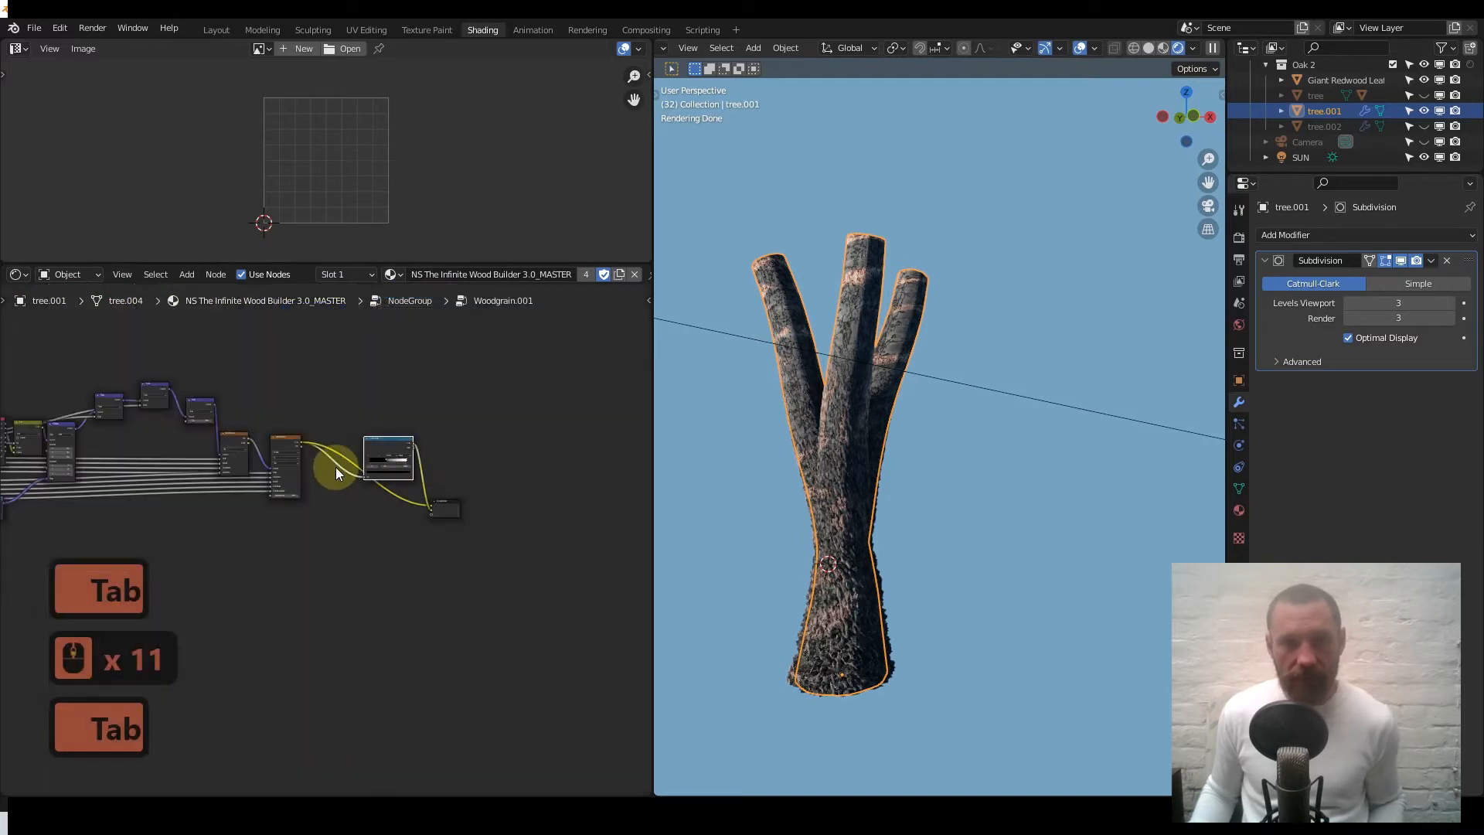
key(ctrl+Tab)
key(ctrl+Tab)
middle_drag(327, 466, 349, 420)
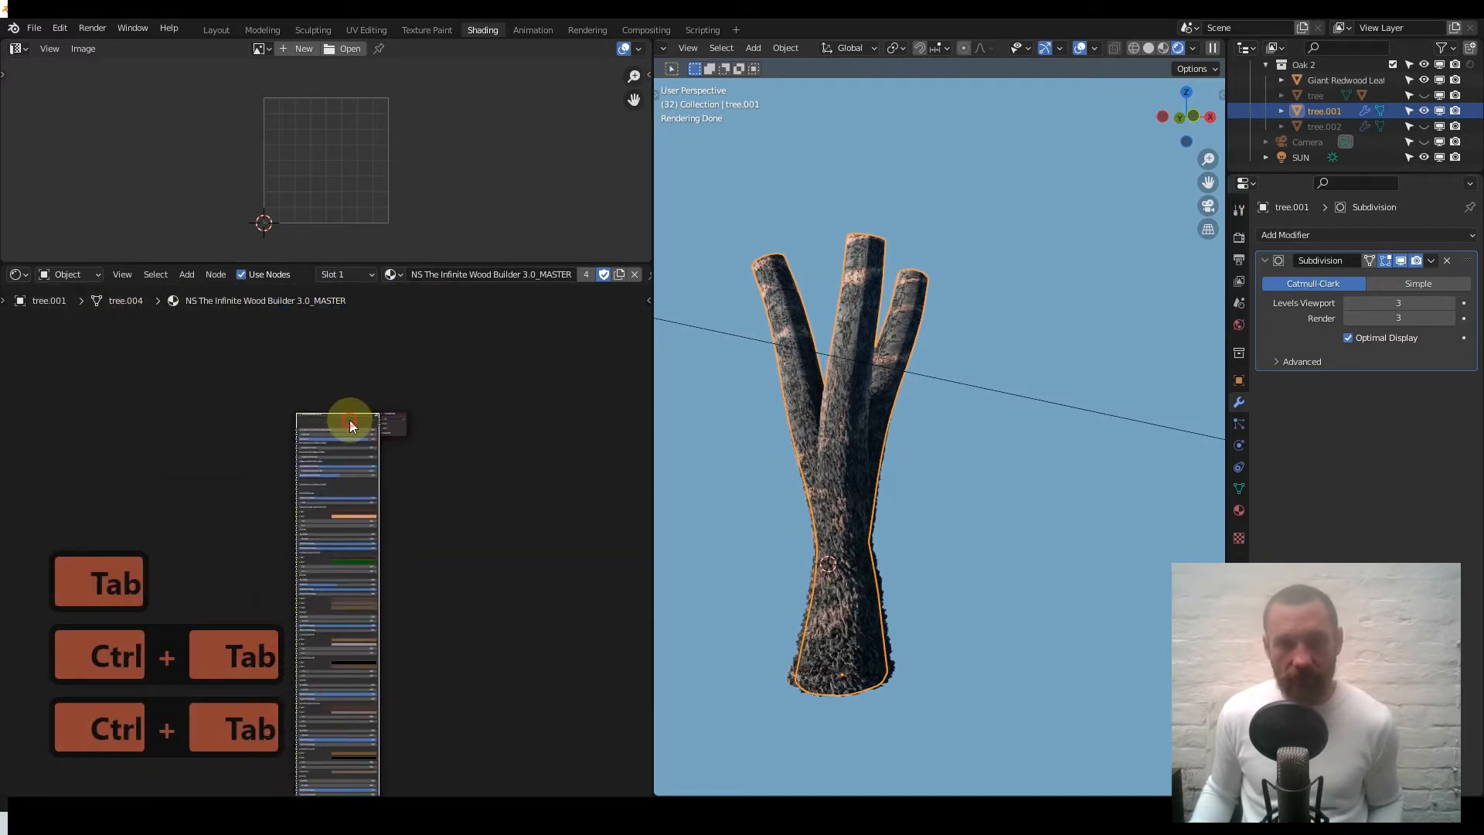
key(Tab)
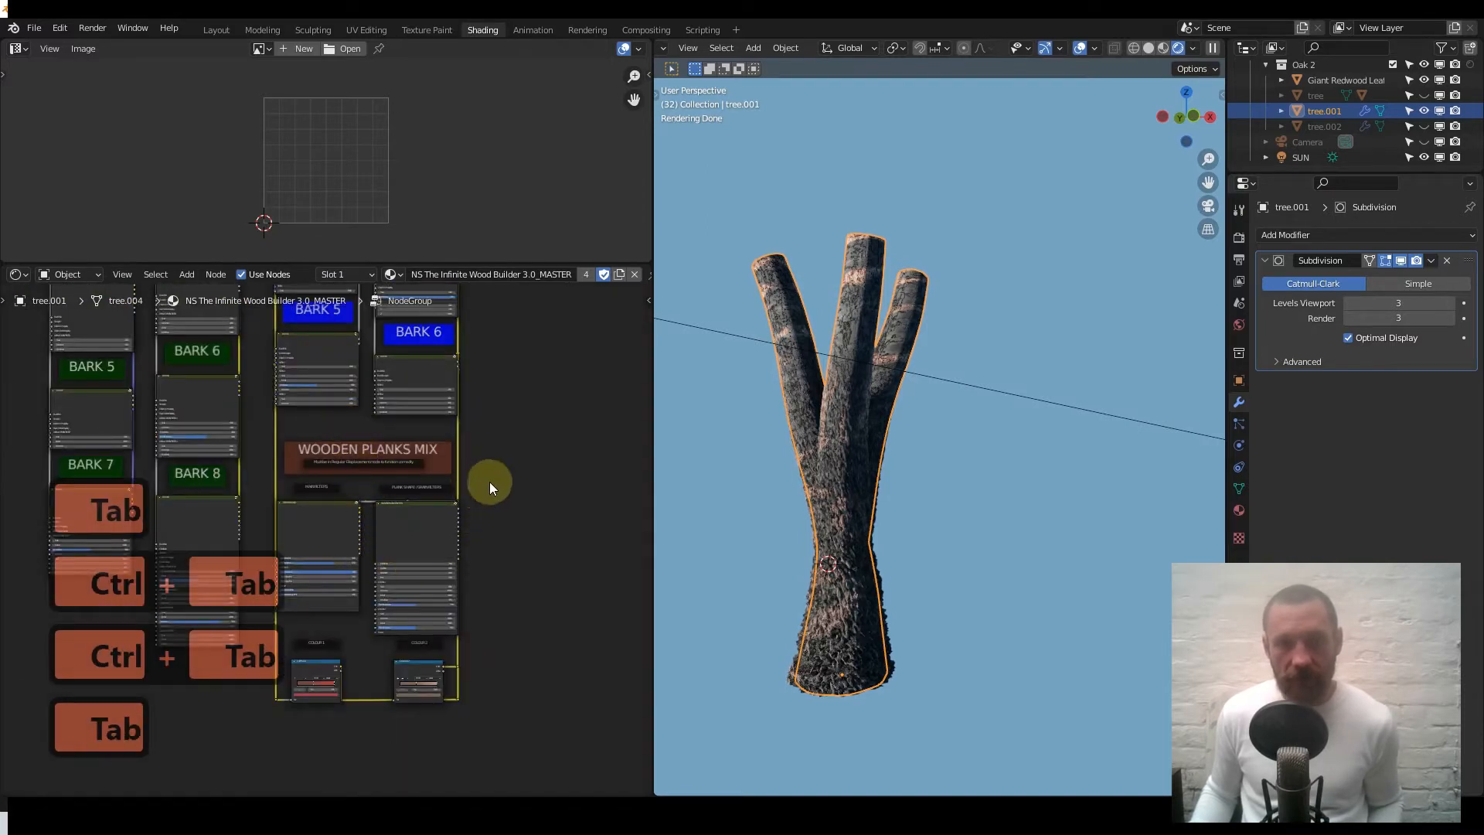
scroll(540, 425, down, 4)
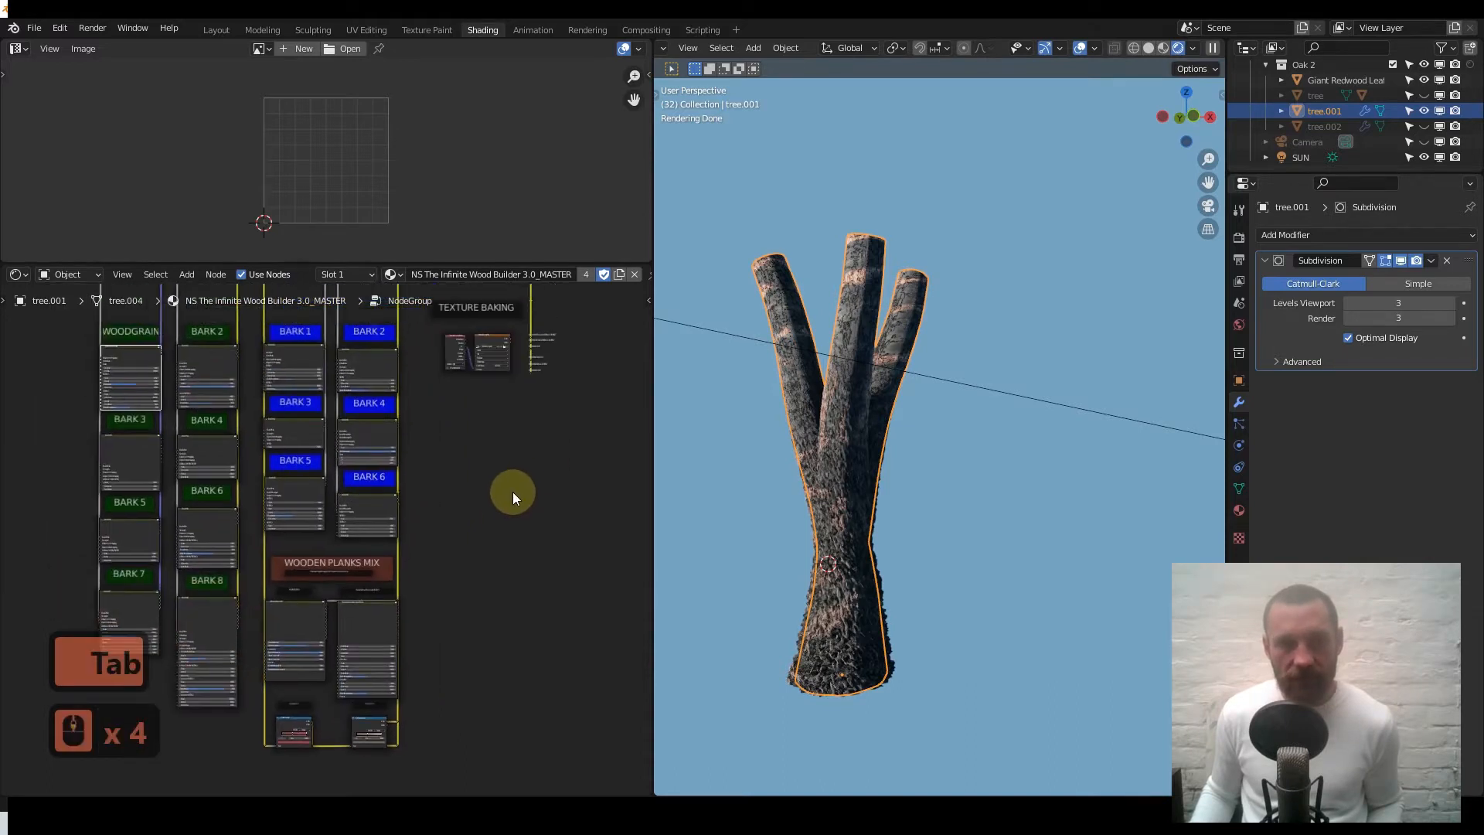
key(Tab)
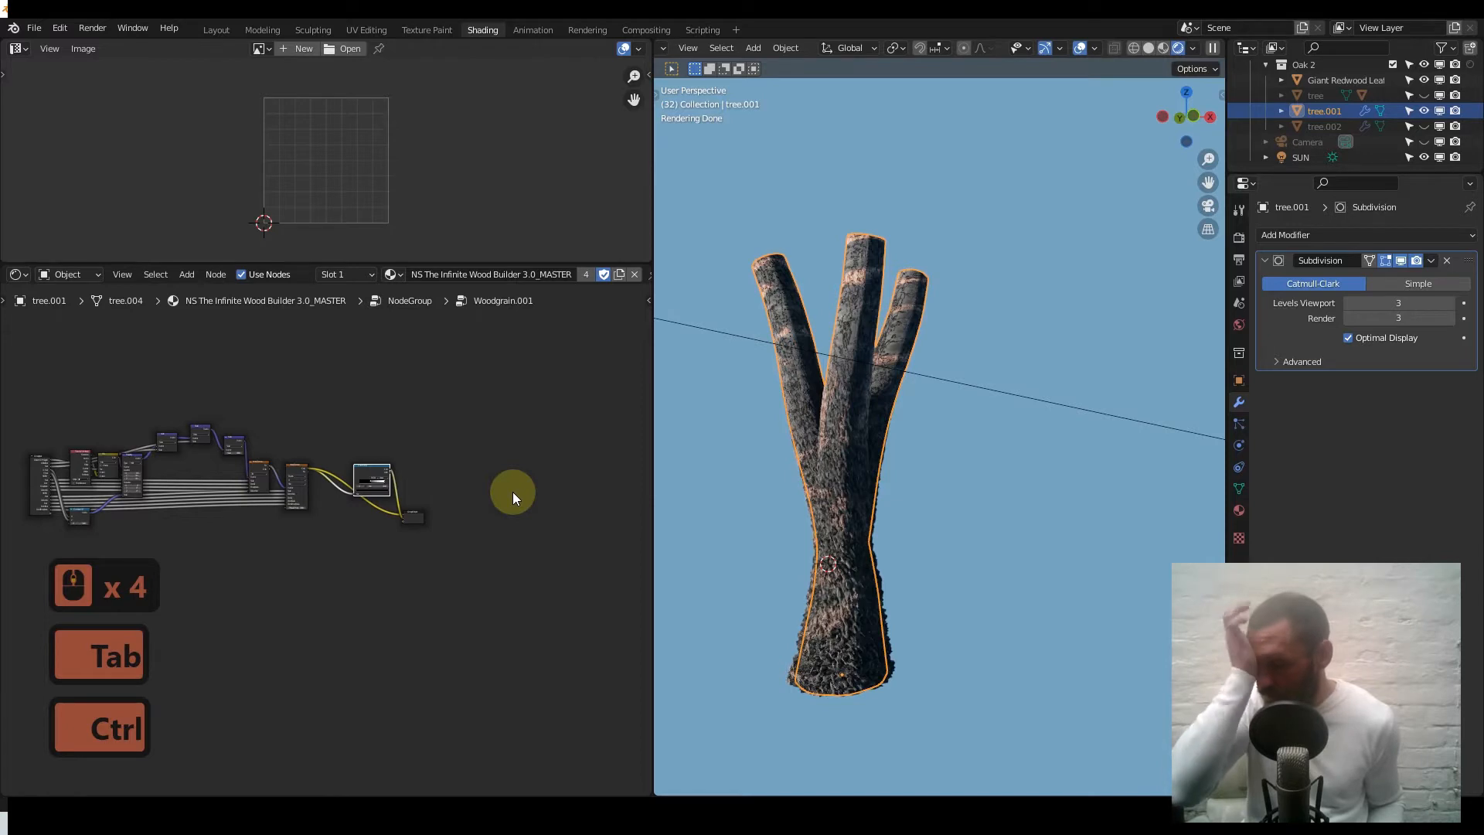
key(ctrl+Tab)
key(ctrl+Tab)
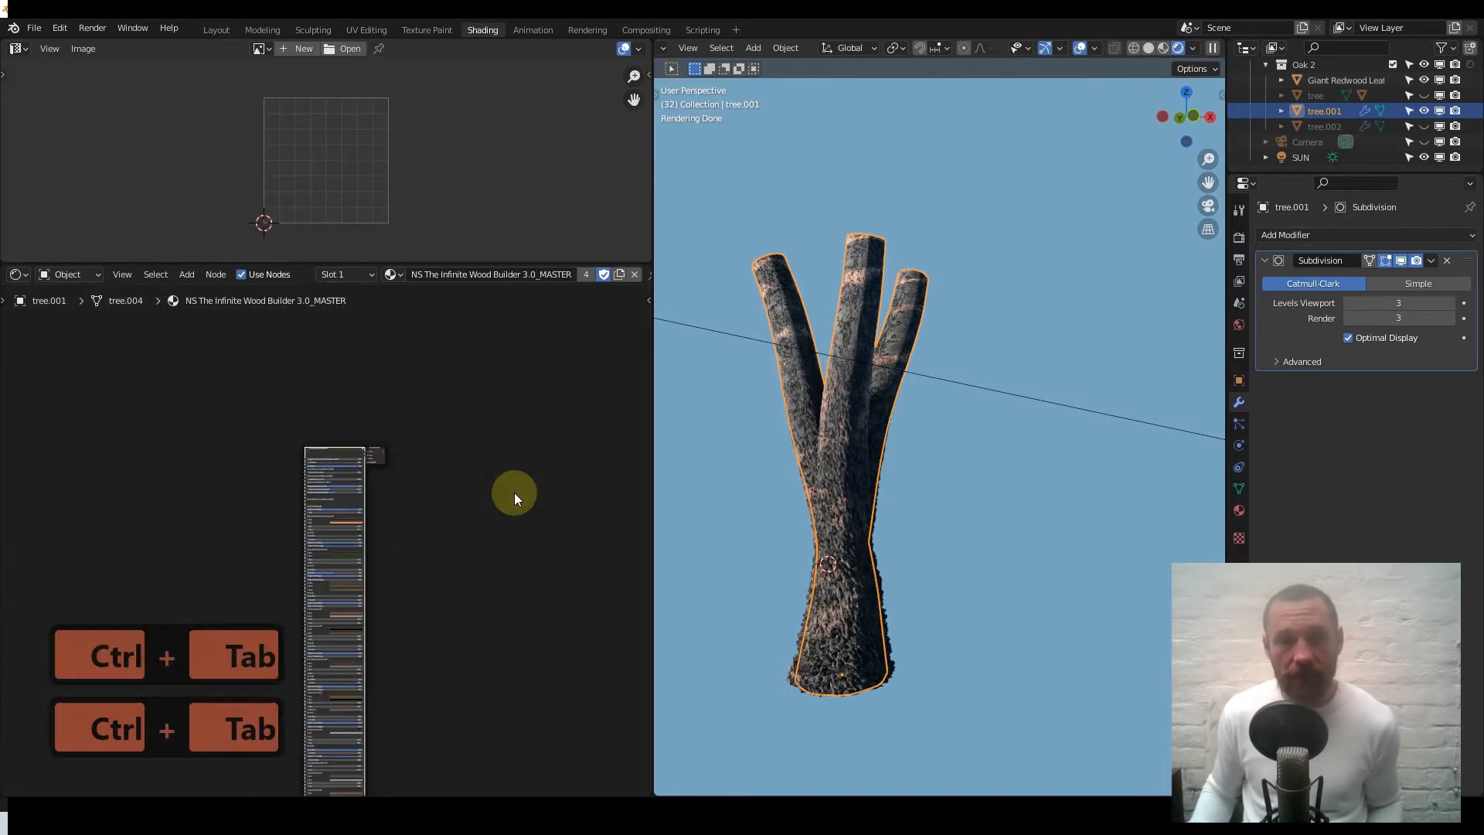
key(Tab)
key(ctrl+Tab)
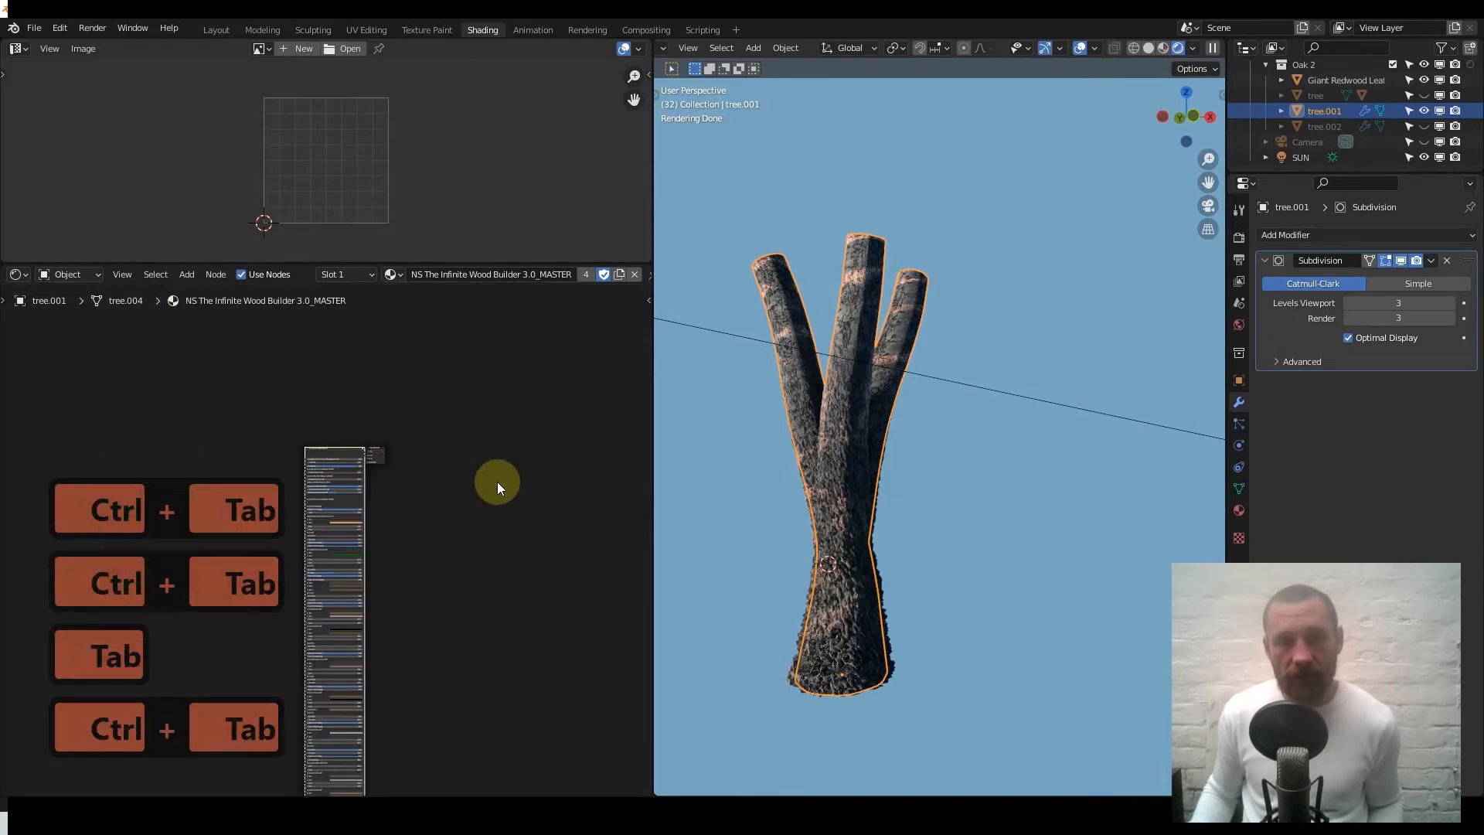
key(Tab)
scroll(484, 448, up, 7)
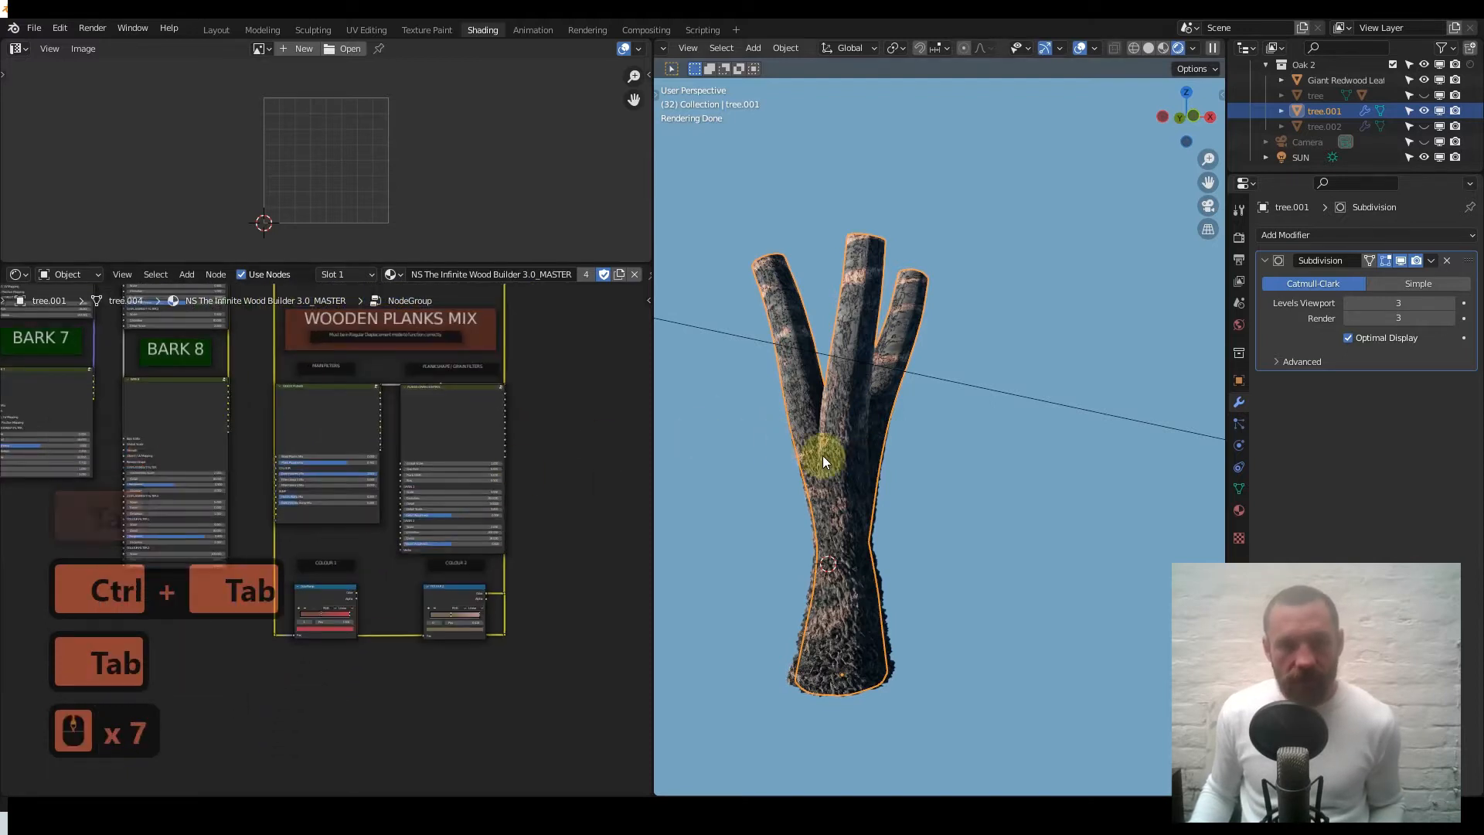
- Add a mesh plane in the front orthographic view and rotate it 90° about the X axis
scroll(882, 462, down, 2)
key(1)
shift+middle_drag(888, 466, 754, 468)
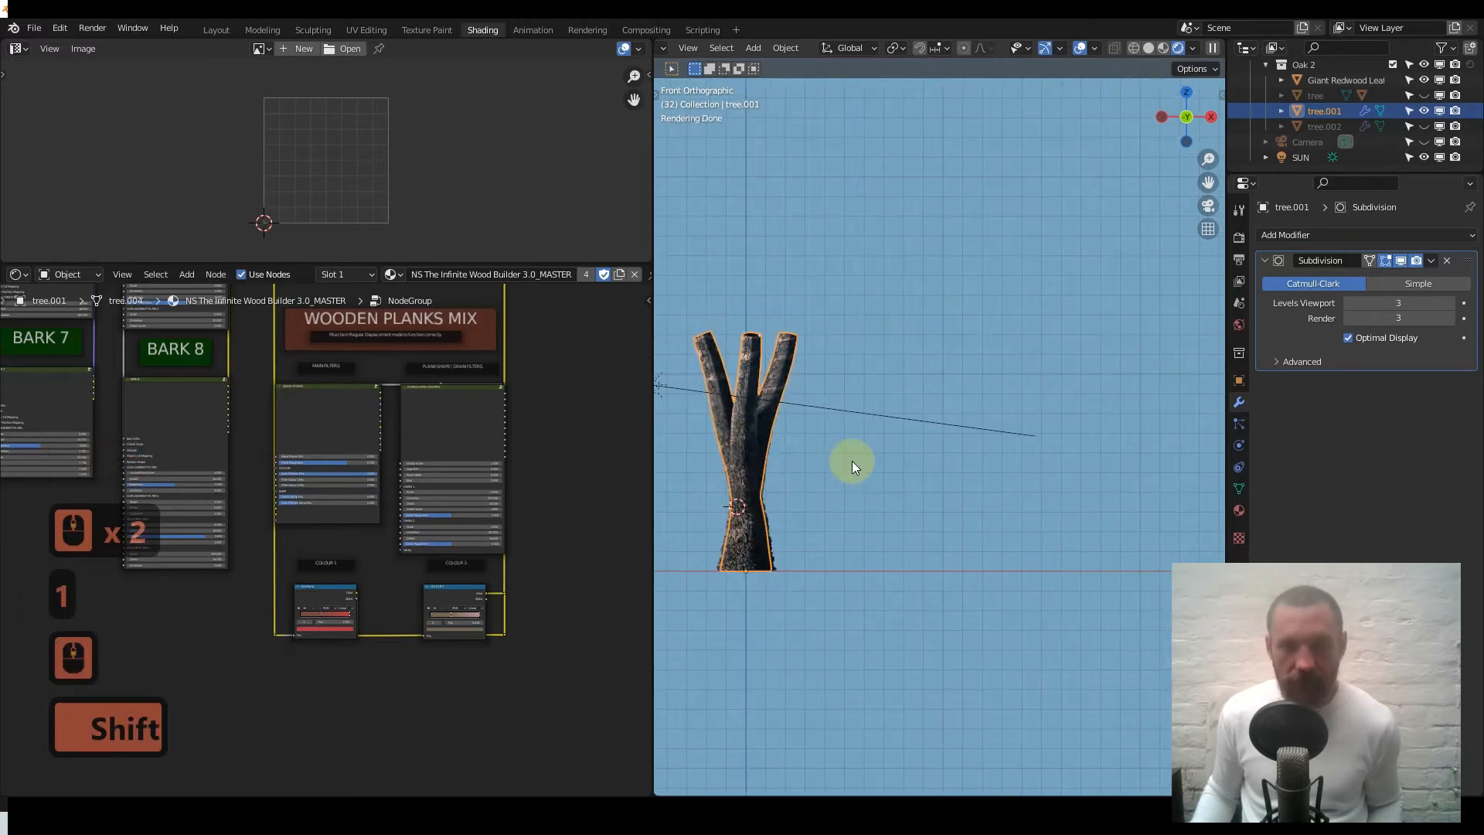
key(shift+a)
mouse_move(850, 462)
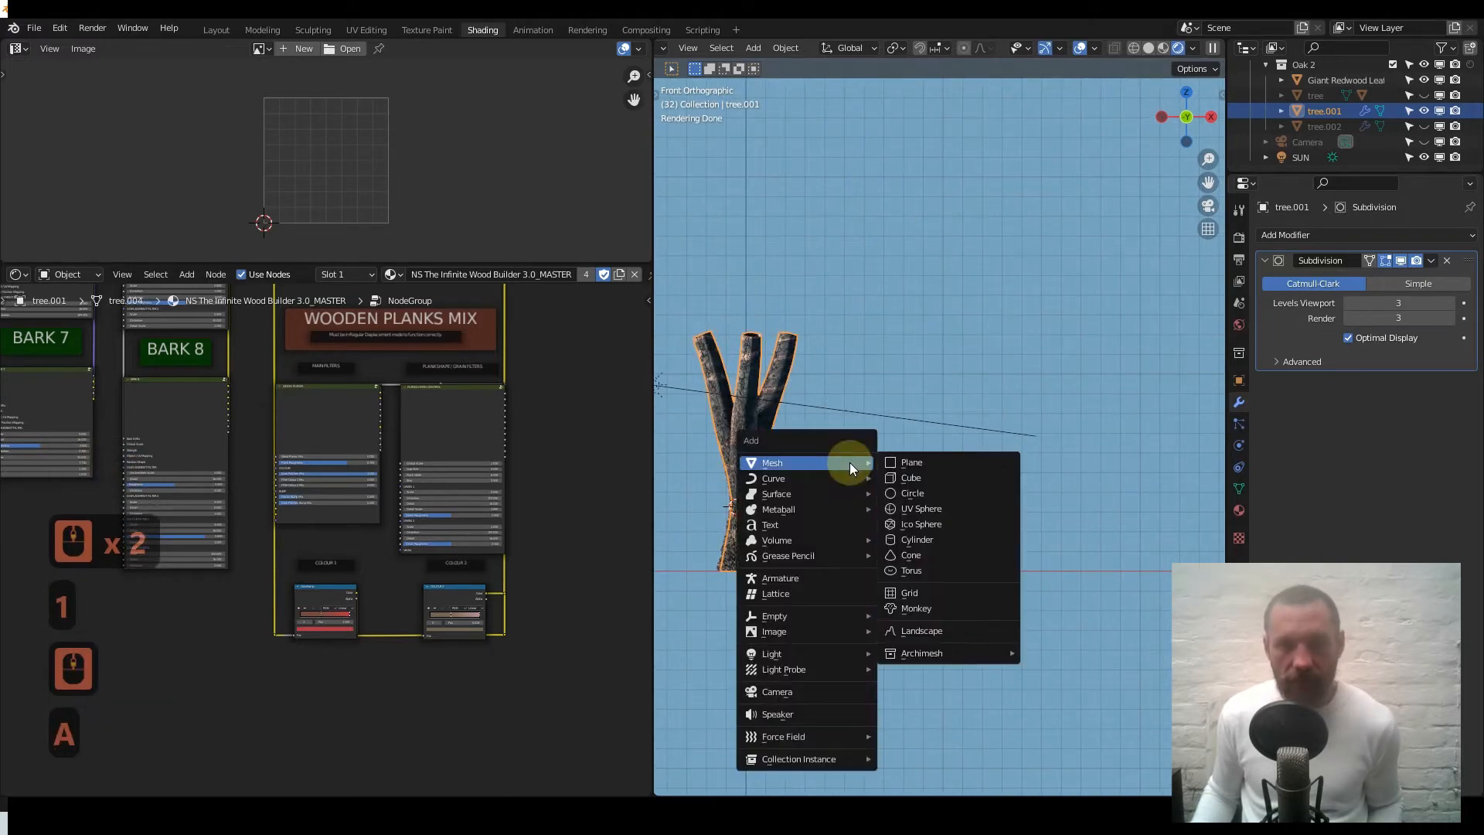
click(920, 462)
key(r)
key(x)
key(9)
key(0)
key(Return)
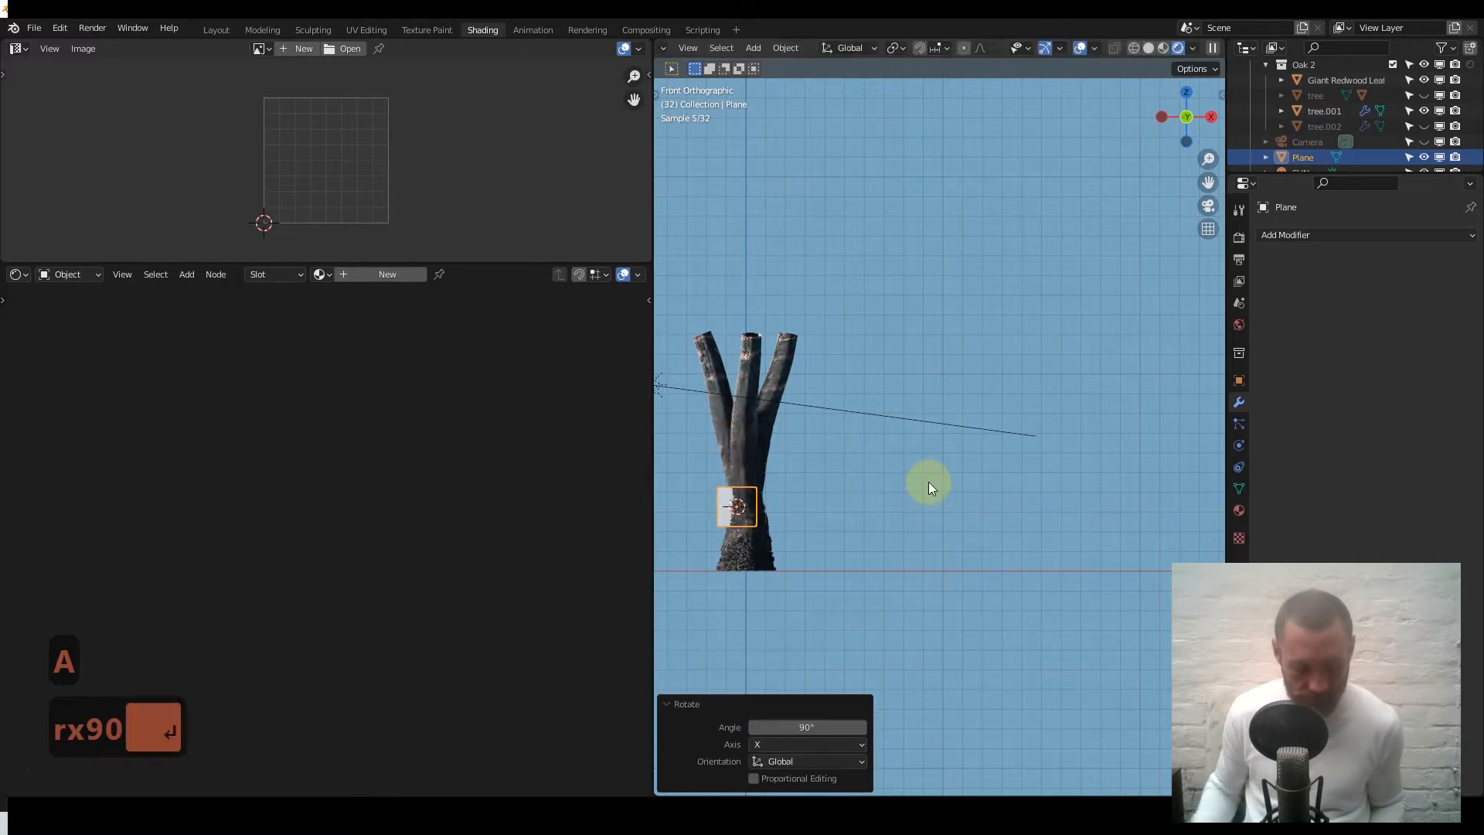
- Move the plane about 9.8 m along X and 1.7 m up beside the tree, and enlarge it to nearly the trunk's height
key(g)
click(1118, 451)
key(s)
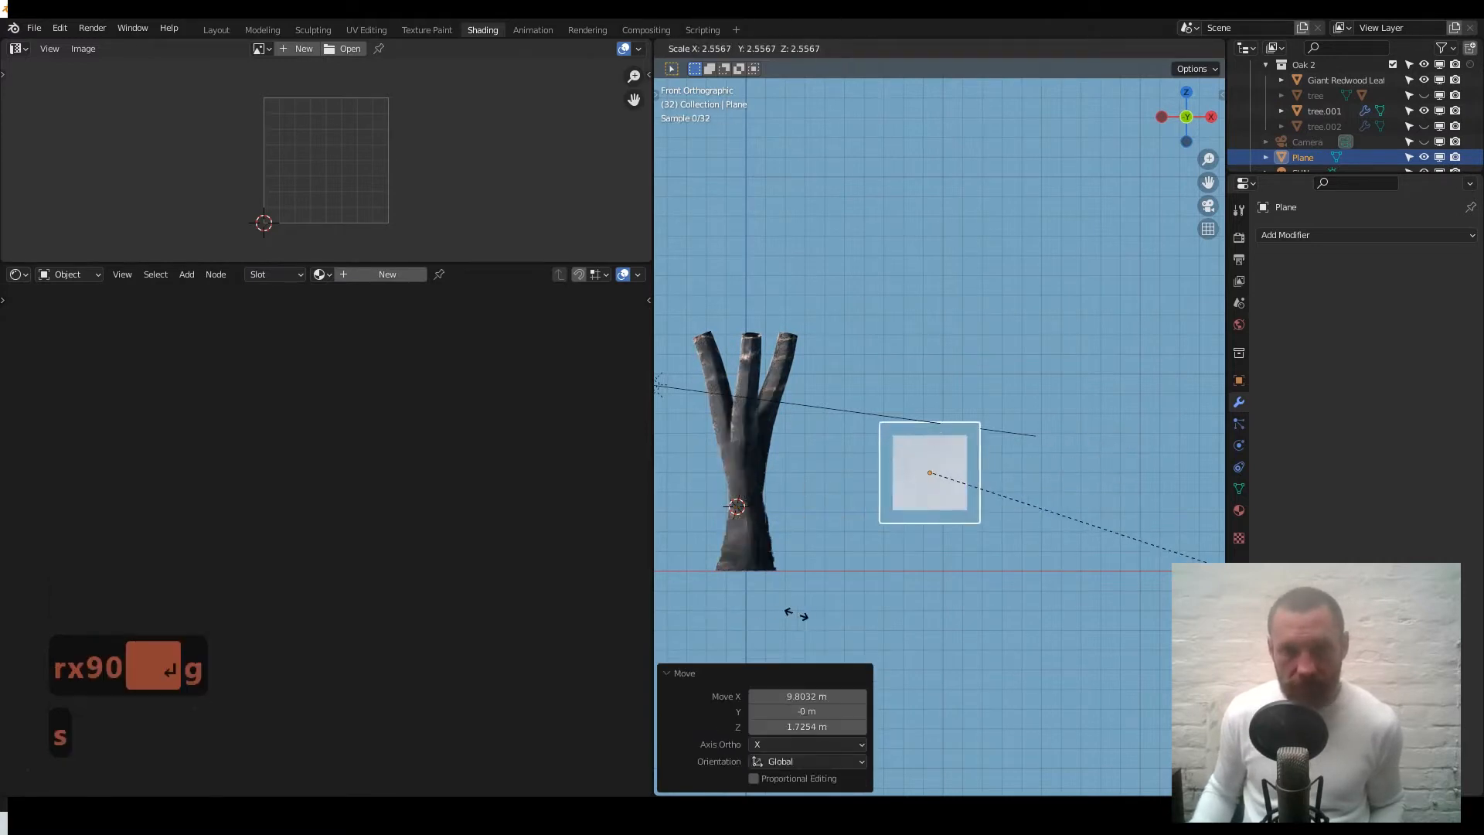
click(817, 574)
key(s)
click(881, 434)
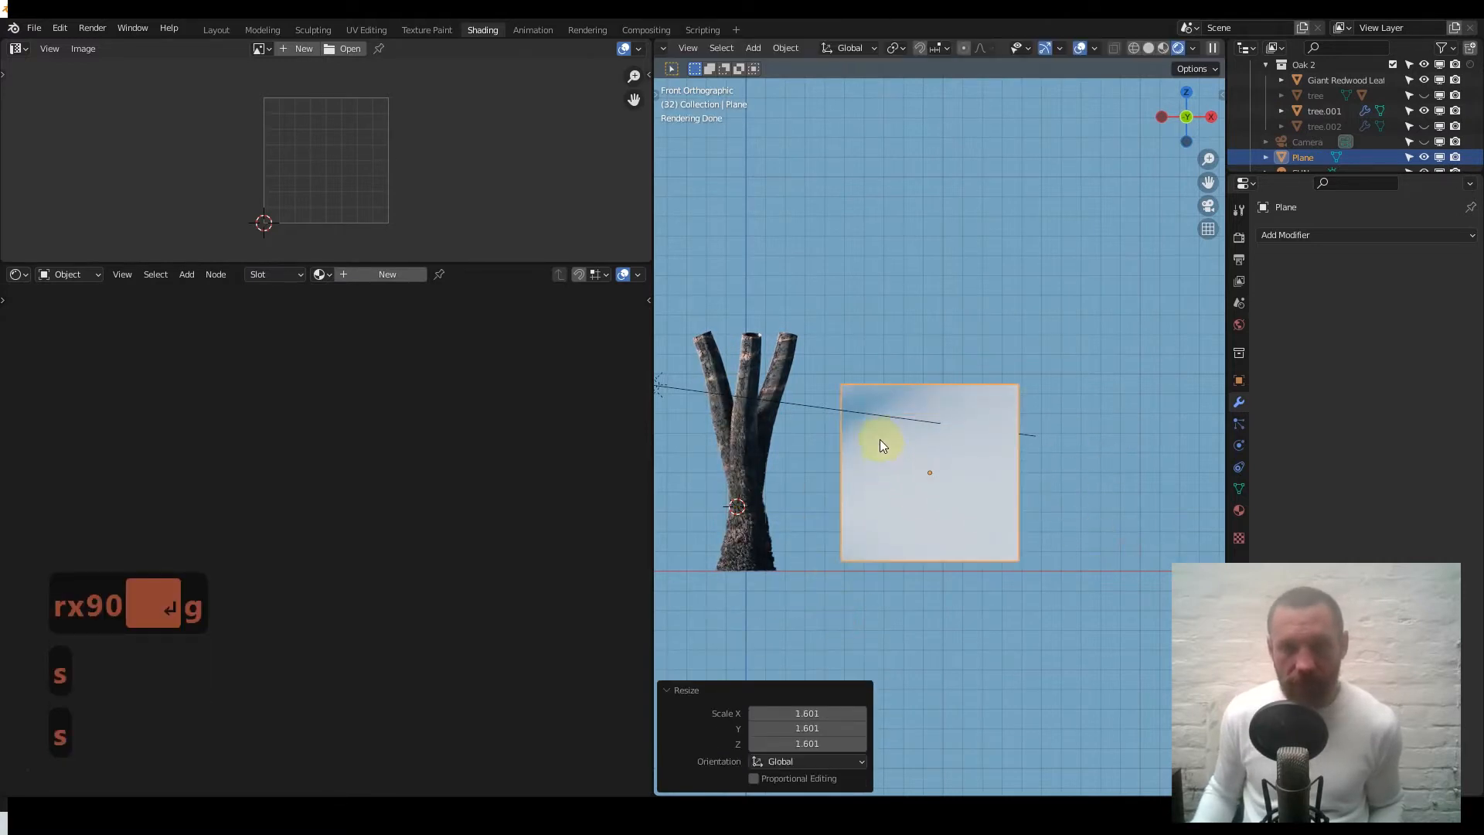
- Subdivide the plane's mesh four times in Edit Mode and return to Object Mode
key(Tab)
right_click(870, 431)
click(870, 432)
right_click(870, 430)
click(870, 430)
right_click(870, 429)
click(870, 429)
right_click(870, 429)
click(870, 430)
key(Tab)
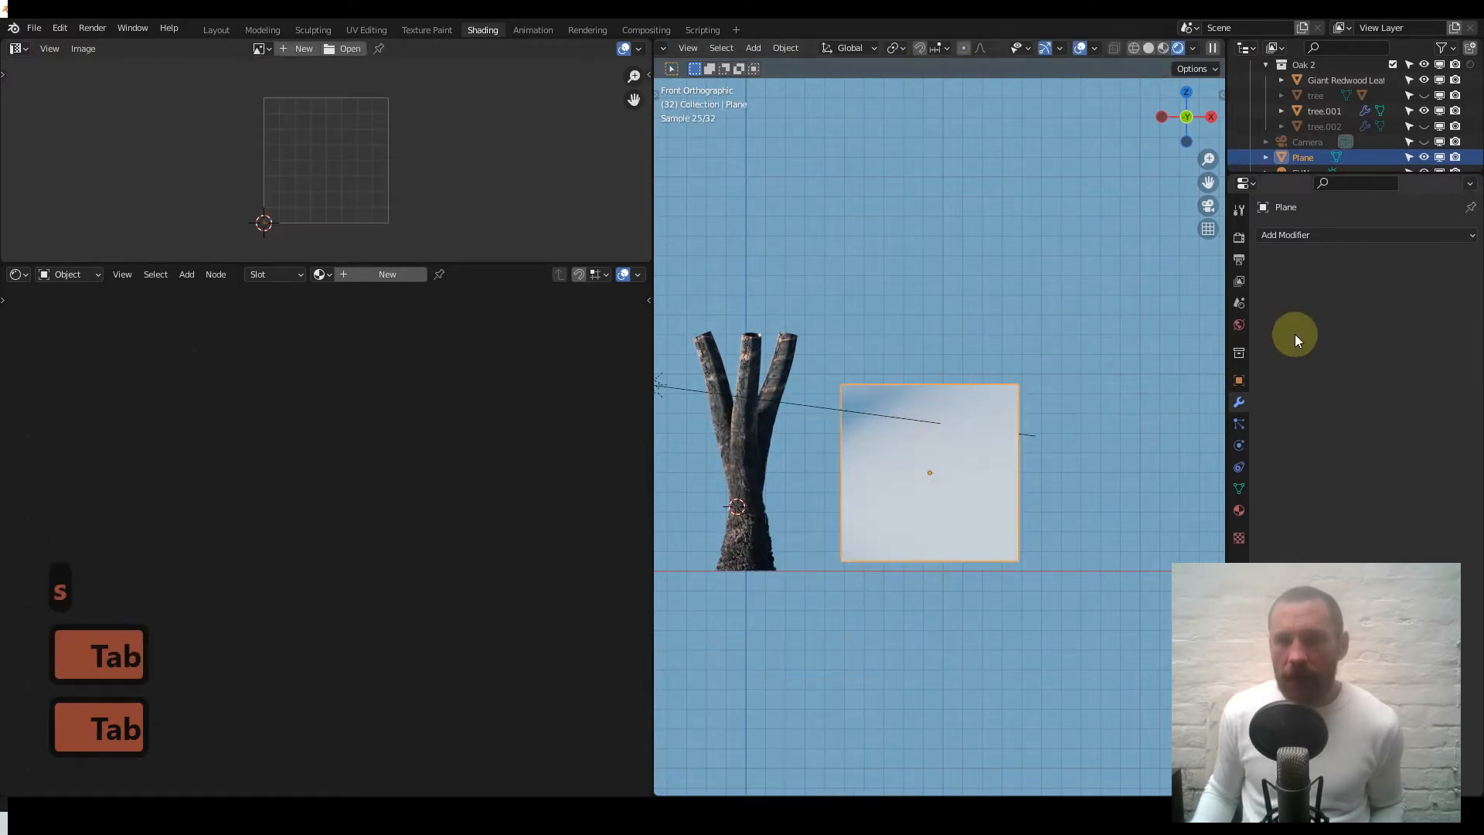
- Add a Subdivision Surface modifier to the plane with viewport levels set to 3
click(1313, 245)
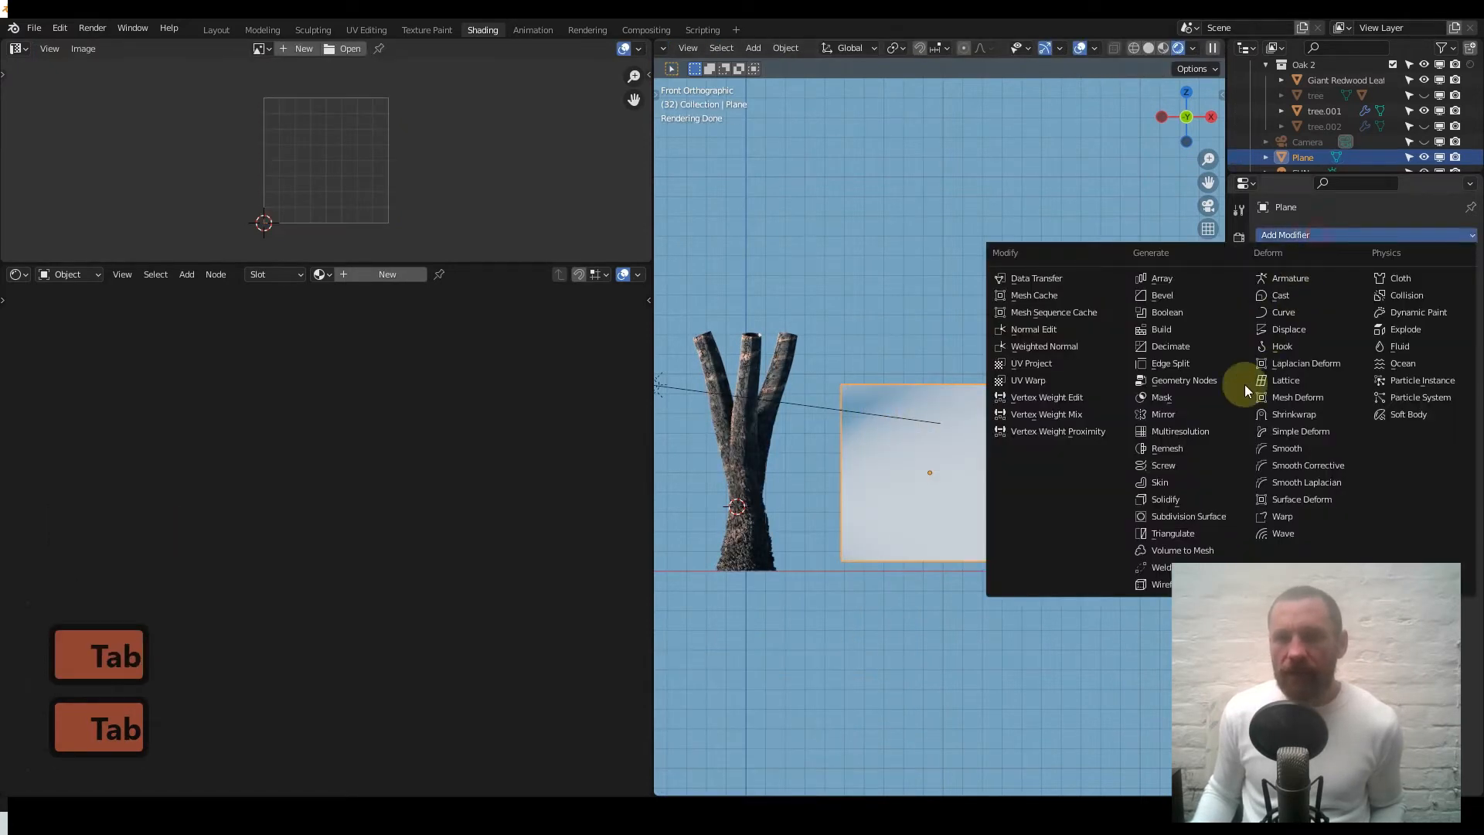
click(1227, 516)
click(1449, 302)
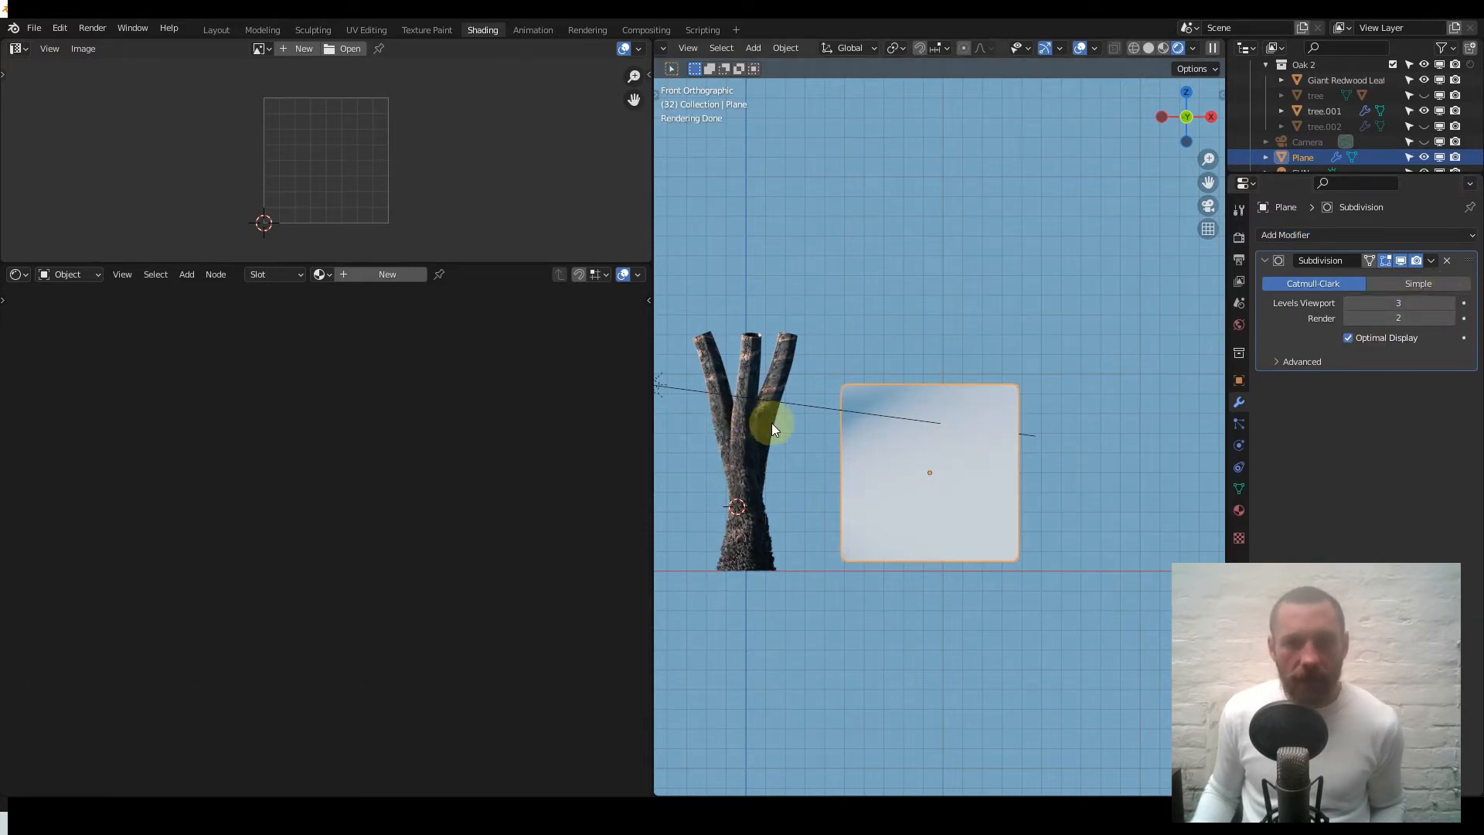
- Assign the existing NS The Infinite Wood Builder 3.0_MASTER material to the plane
click(332, 272)
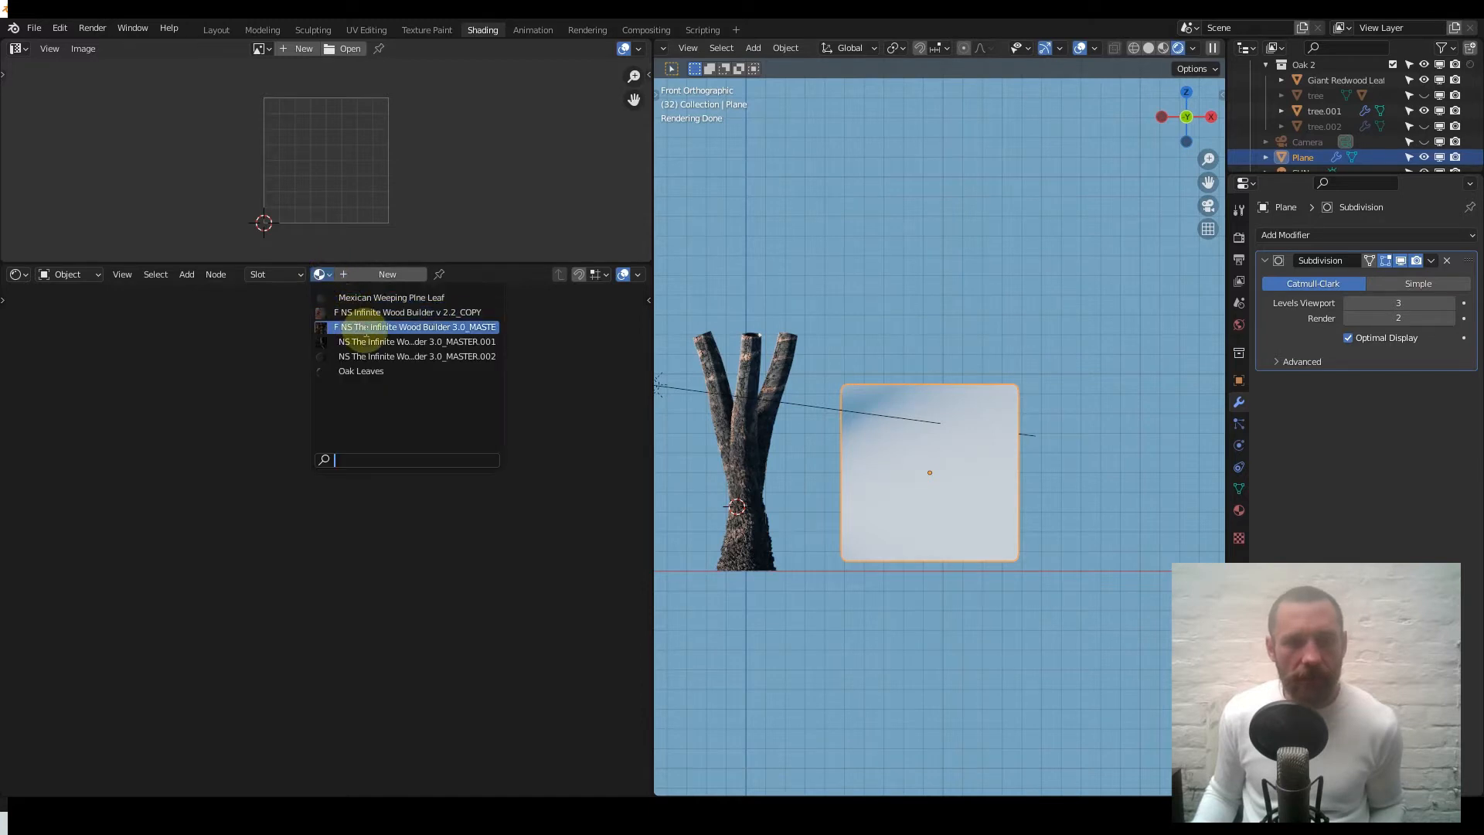
key(Return)
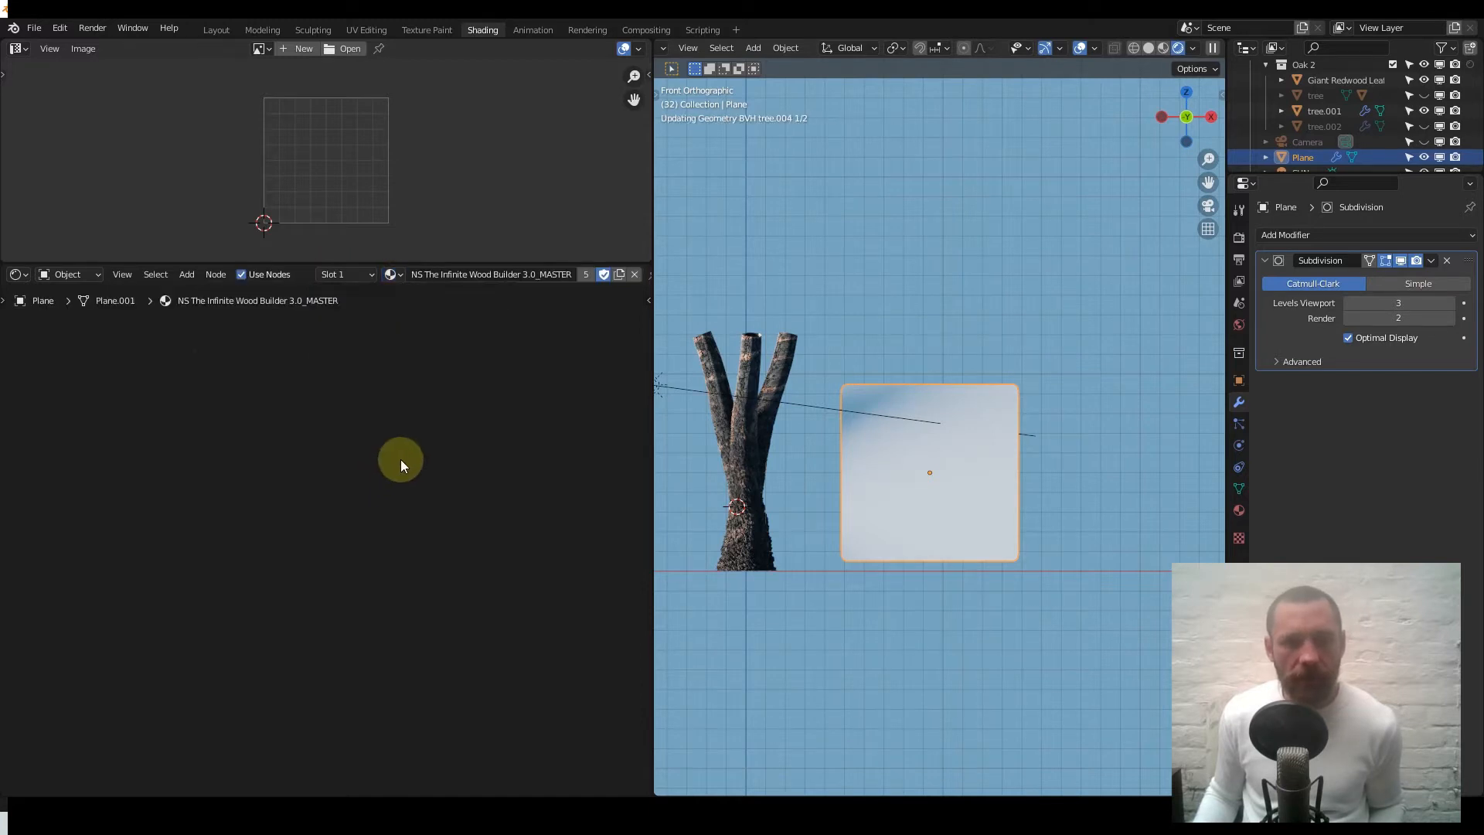
scroll(401, 455, down, 14)
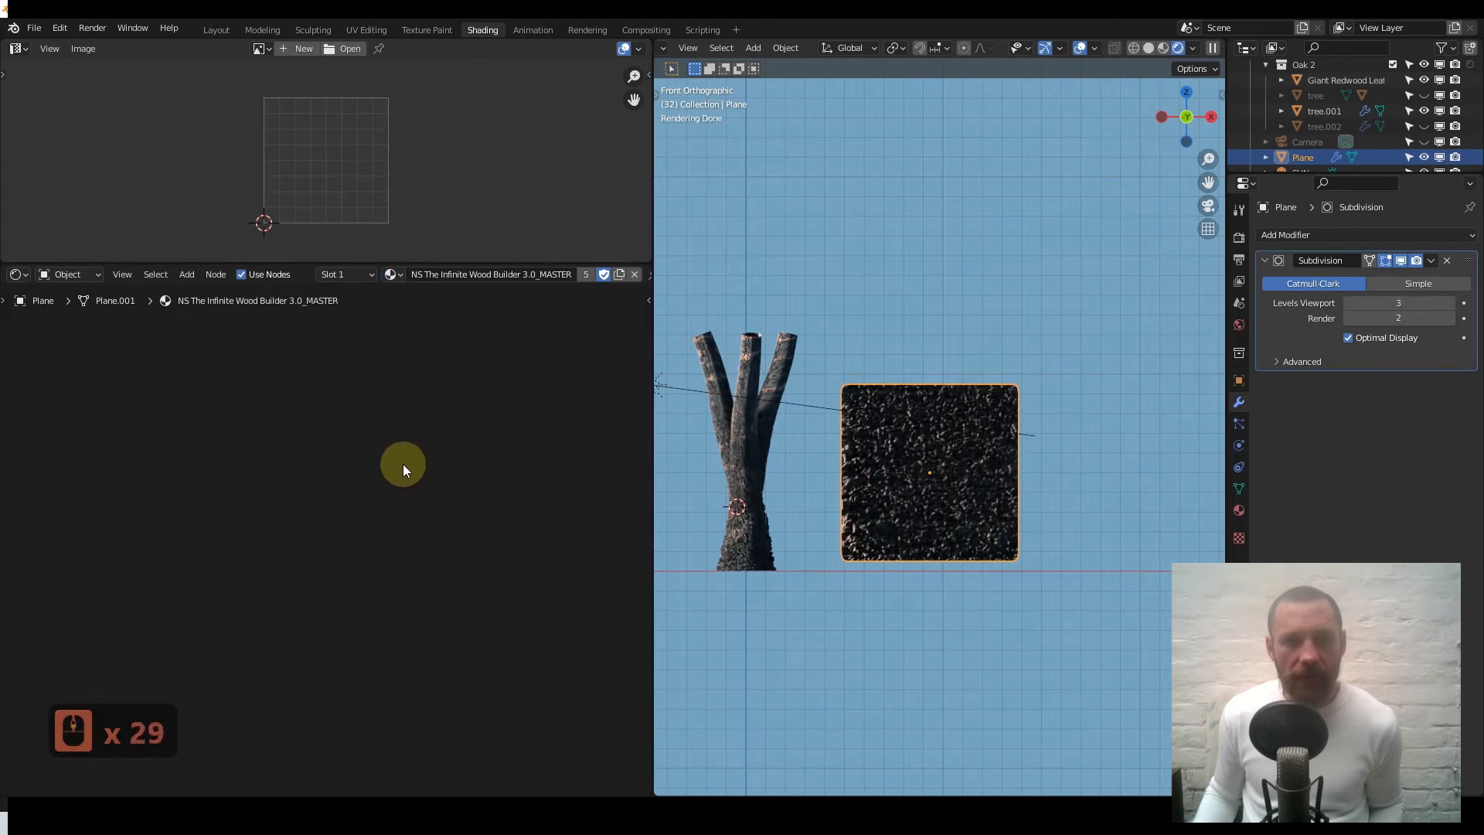
- Select all nodes of the plane's material, scale their layout and bring the Wood Builder node into view
key(a)
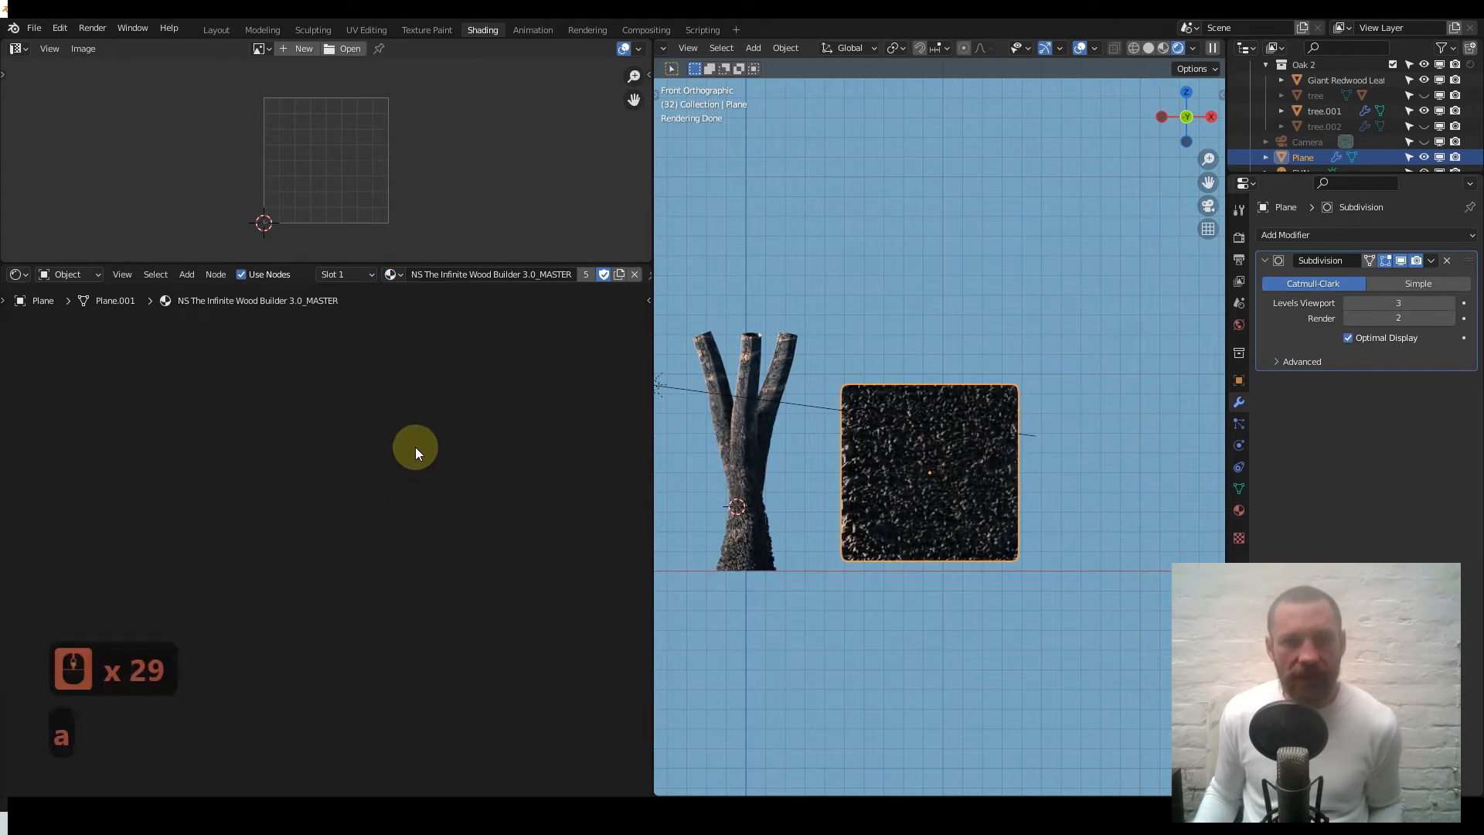
key(s)
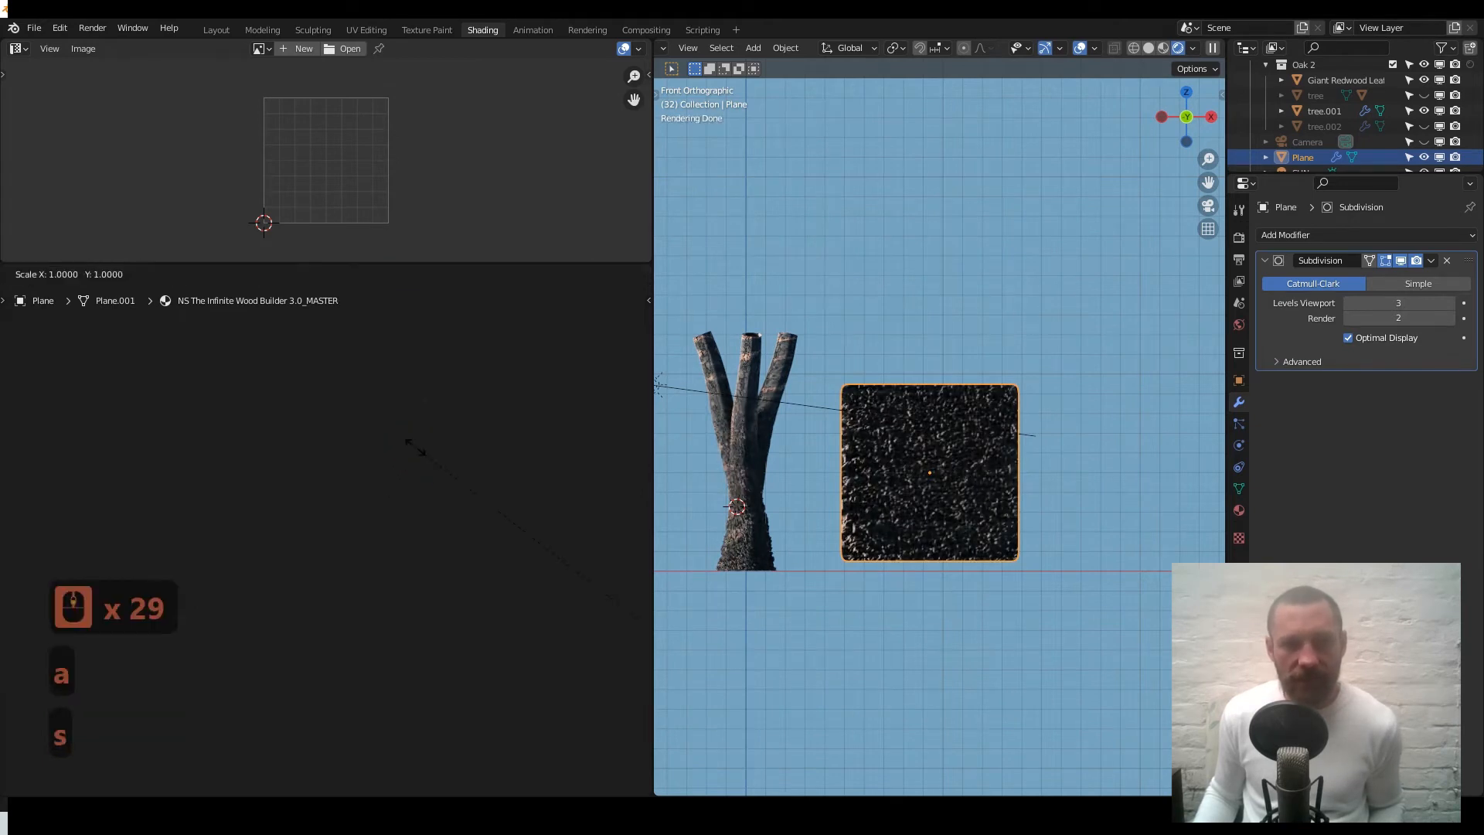
click(415, 447)
middle_drag(561, 608, 362, 442)
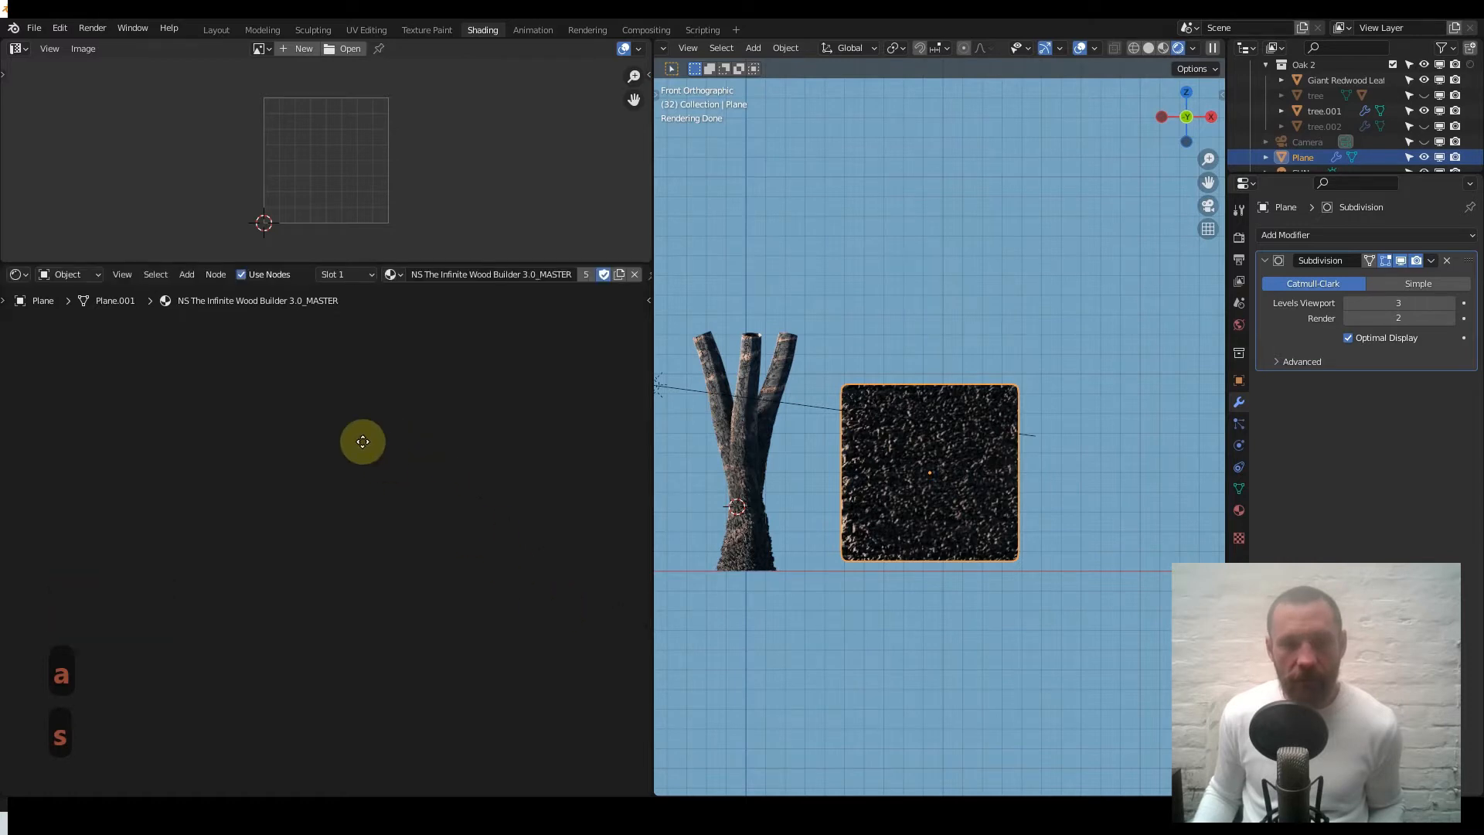
key(s)
click(468, 453)
middle_drag(401, 542, 19, 319)
middle_drag(355, 529, 204, 409)
middle_drag(306, 506, 299, 454)
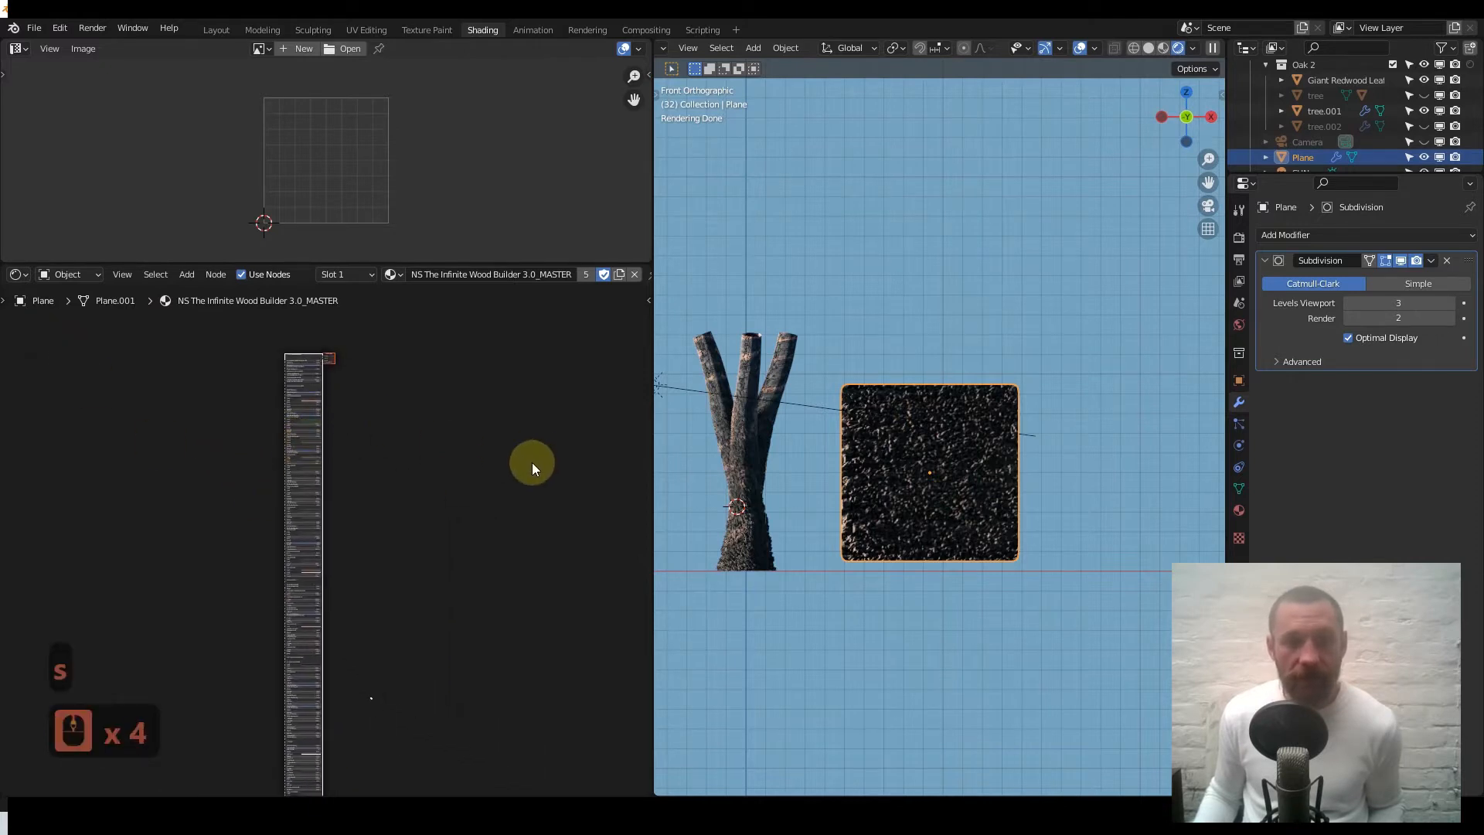
- Enter the Wood Builder node group and set Wood Planks Mix to 1.000 in the WOOD PLANKS node
scroll(324, 433, up, 12)
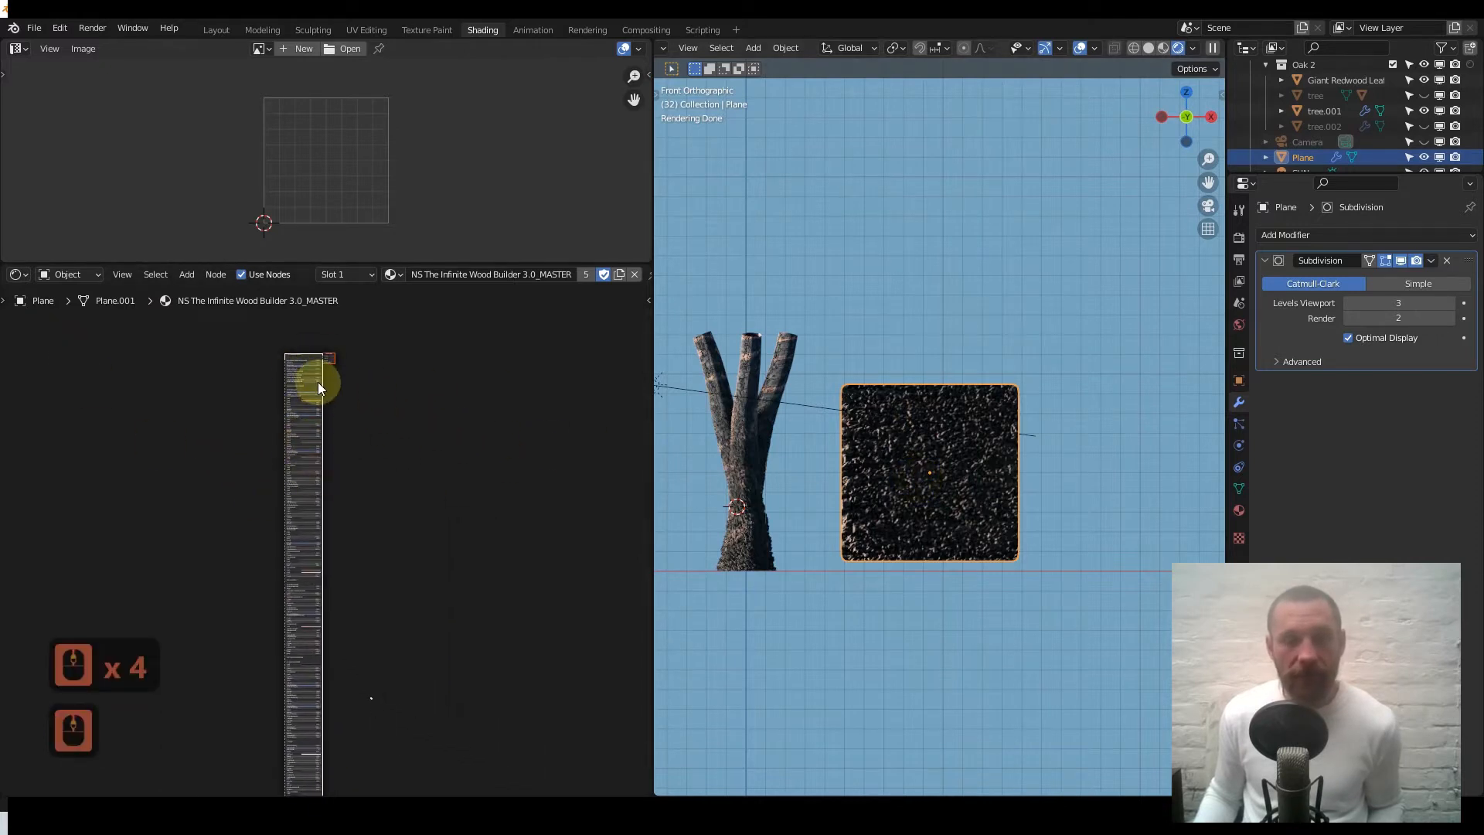
scroll(344, 472, down, 2)
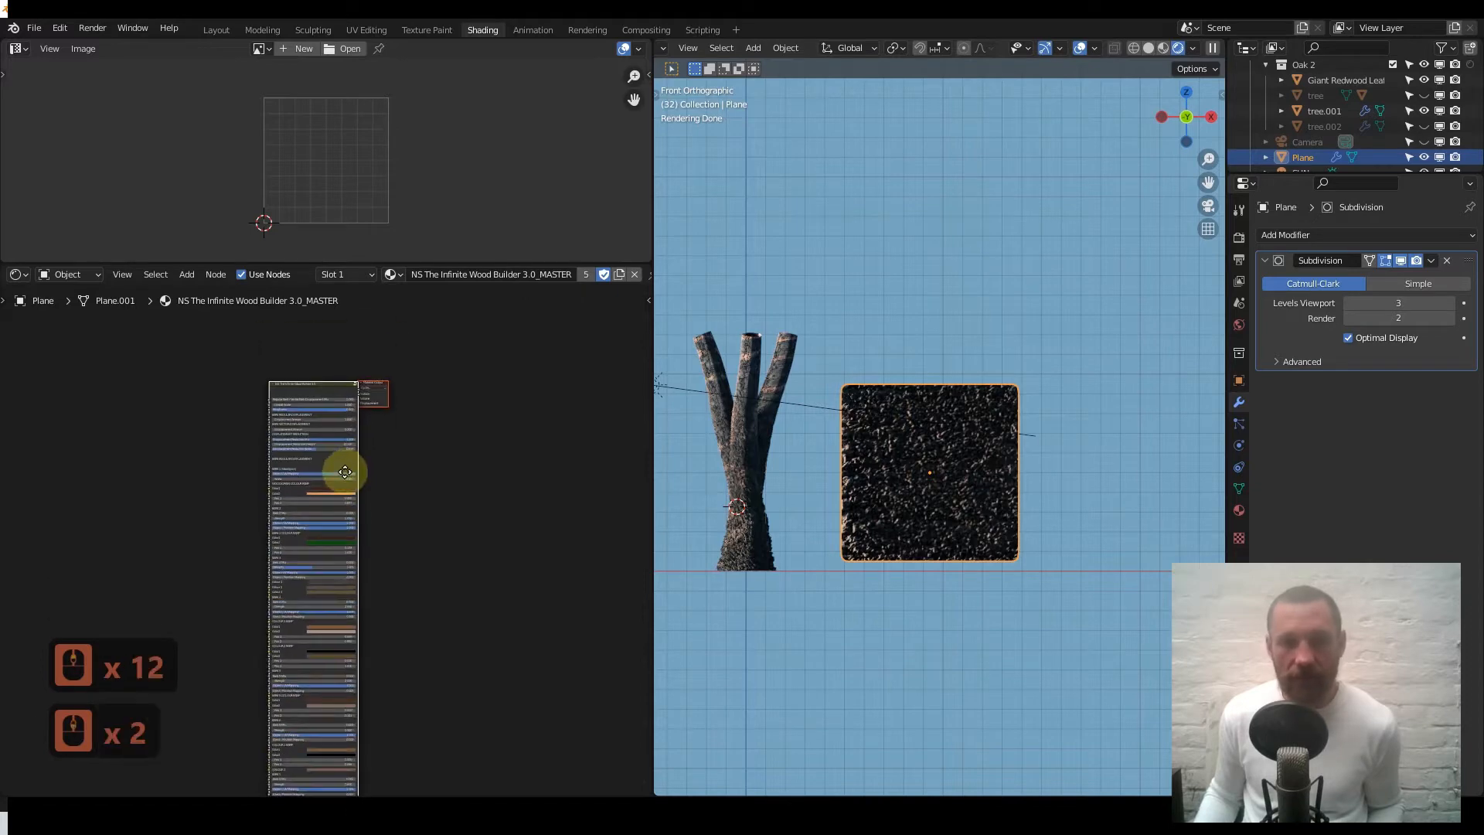
scroll(345, 464, up, 12)
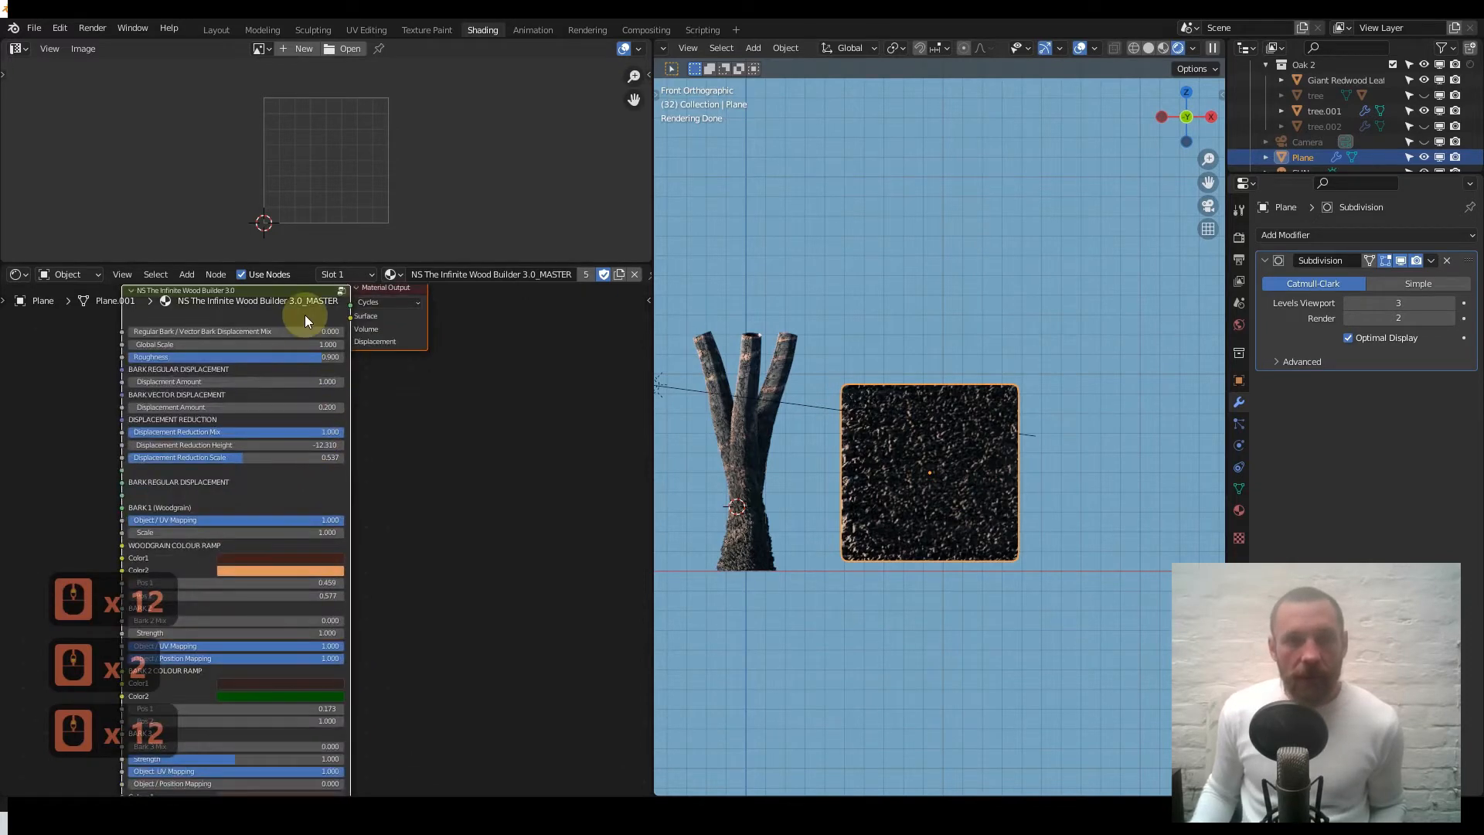
key(Tab)
scroll(351, 407, down, 11)
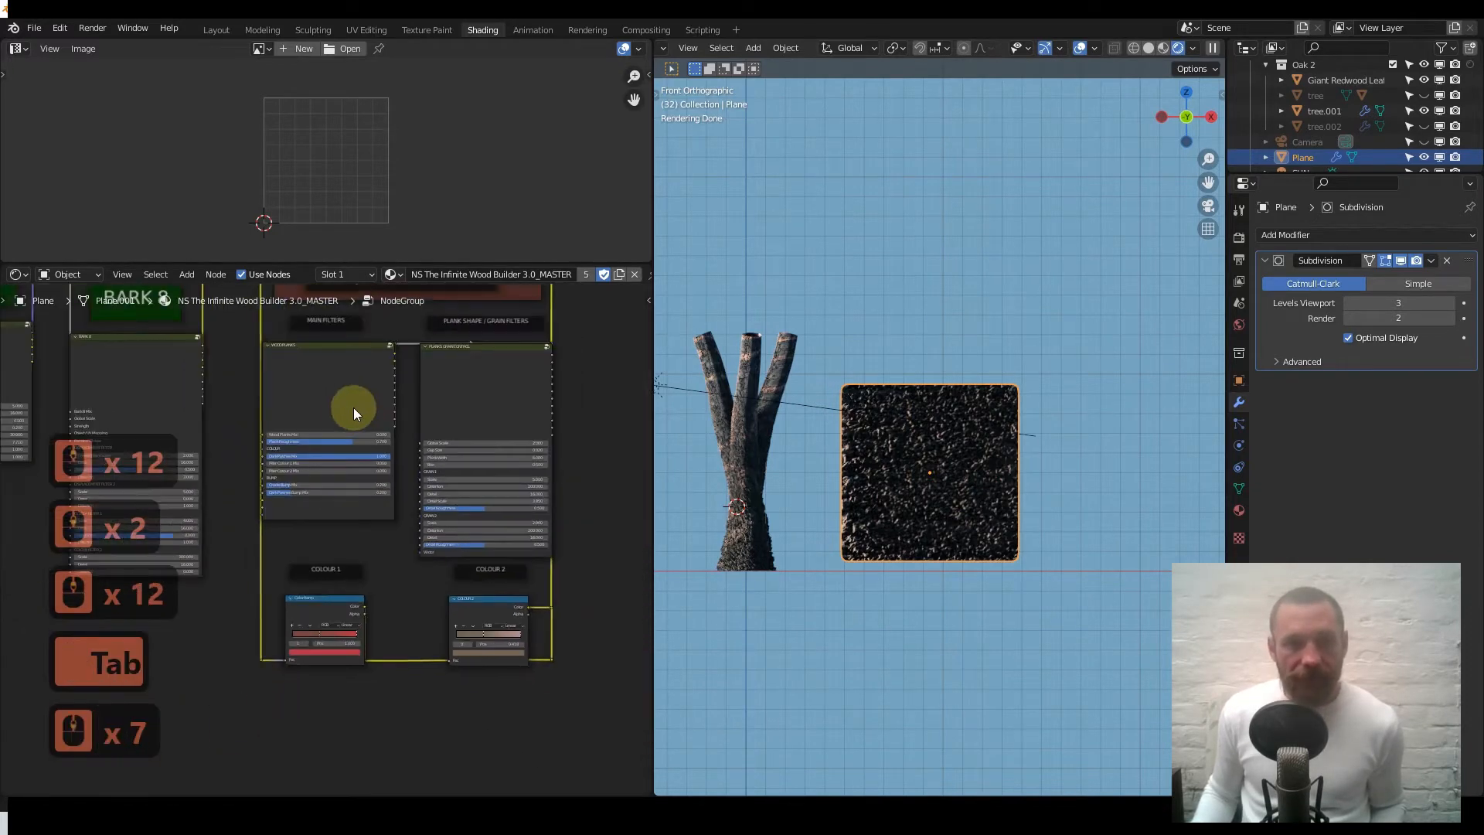
scroll(360, 419, up, 13)
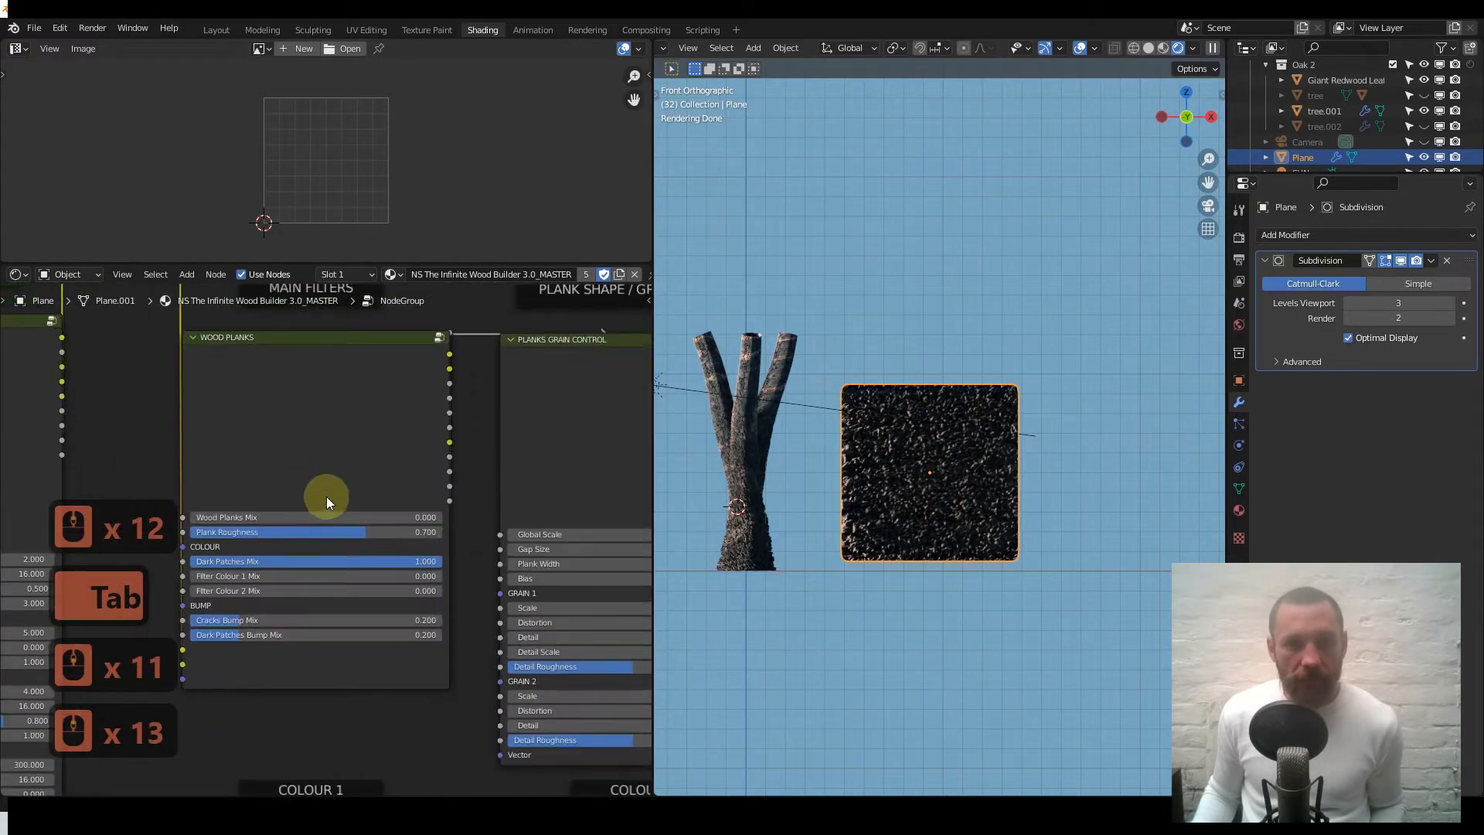
drag(221, 517, 446, 518)
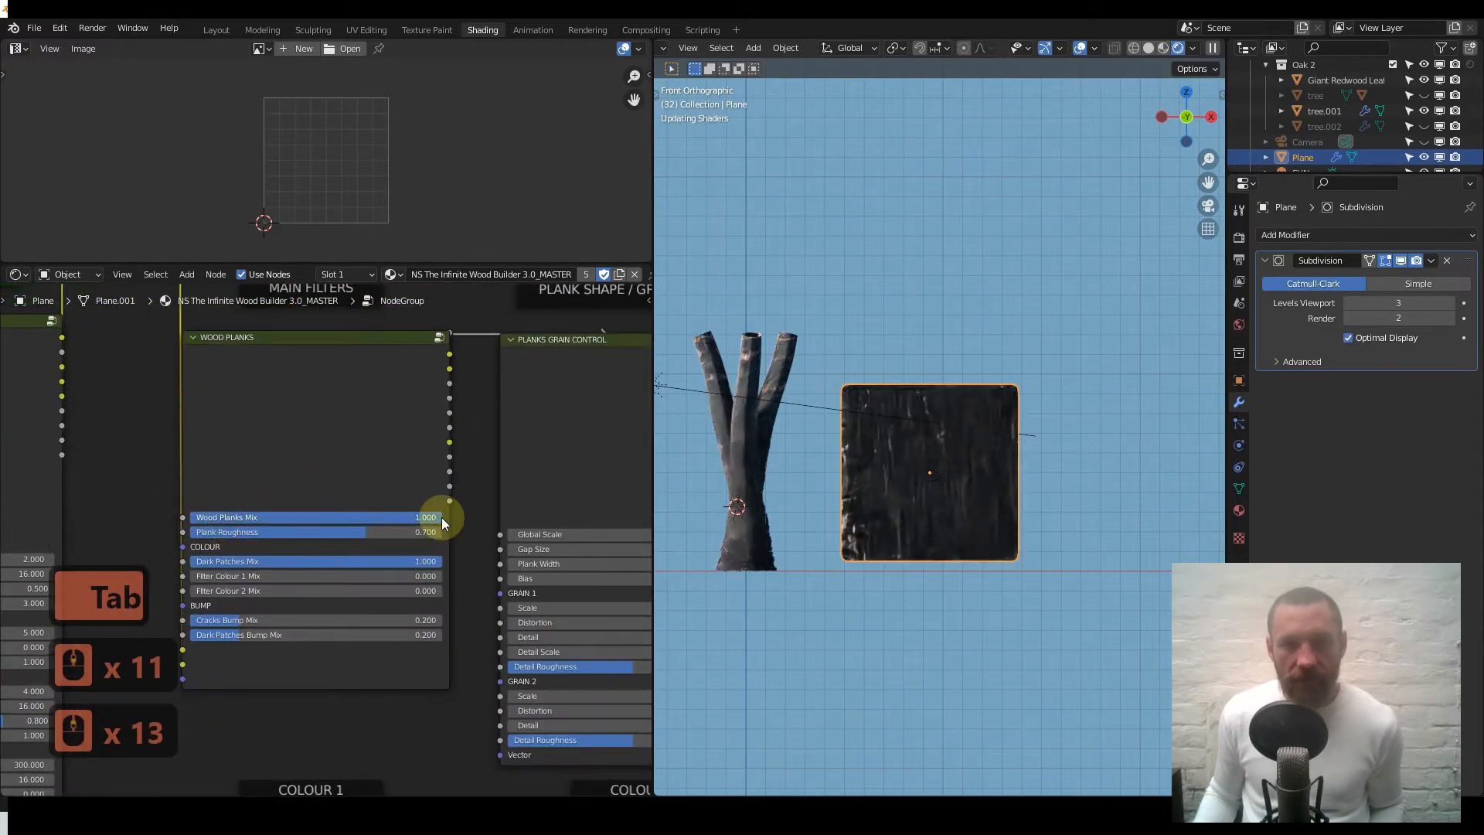
- Examine the plank surface on the plane and the settings of the WOOD PLANKS and PLANKS GRAIN CONTROL nodes
scroll(921, 493, up, 6)
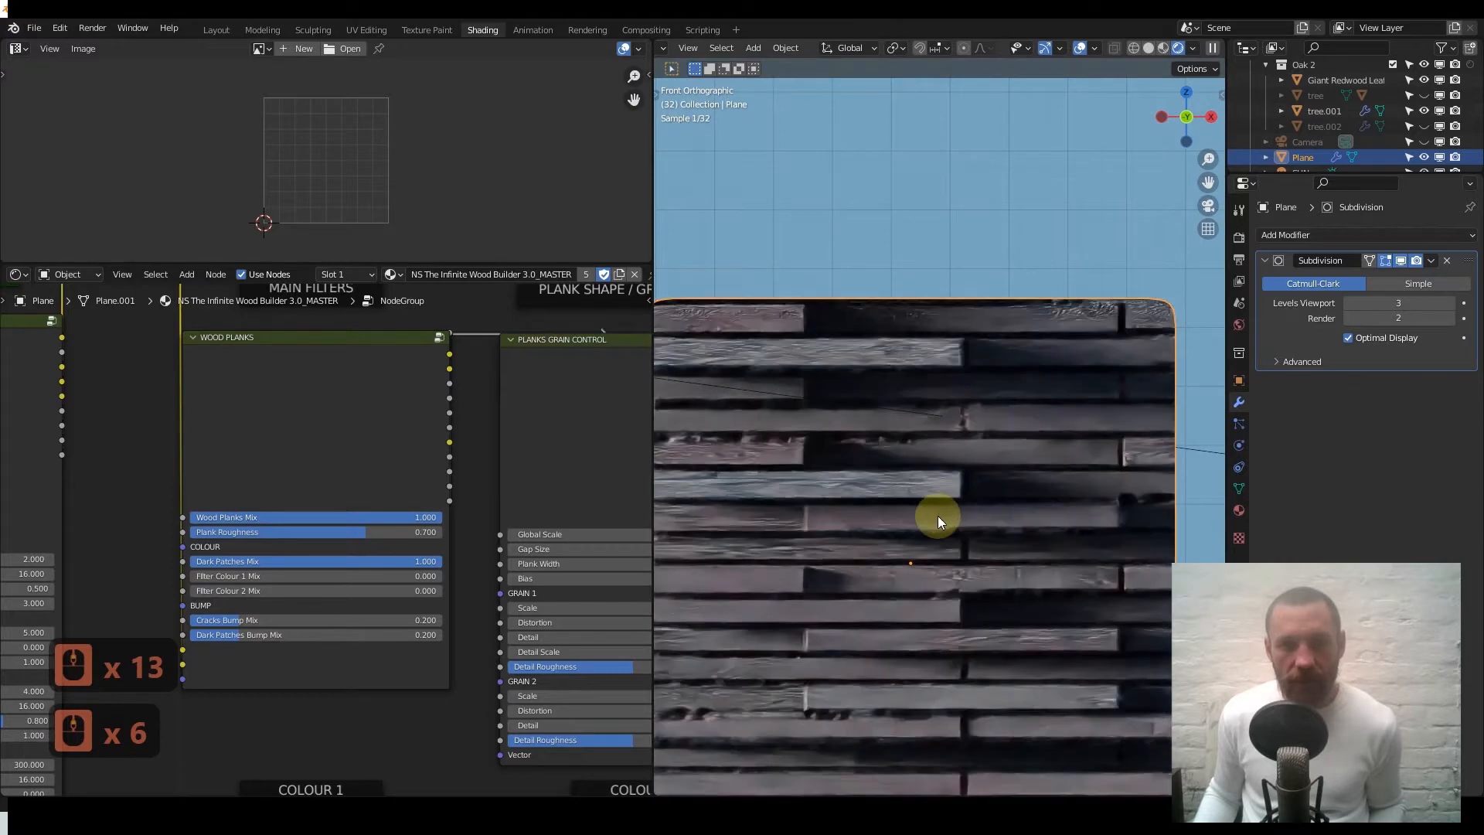
middle_drag(945, 506, 1000, 480)
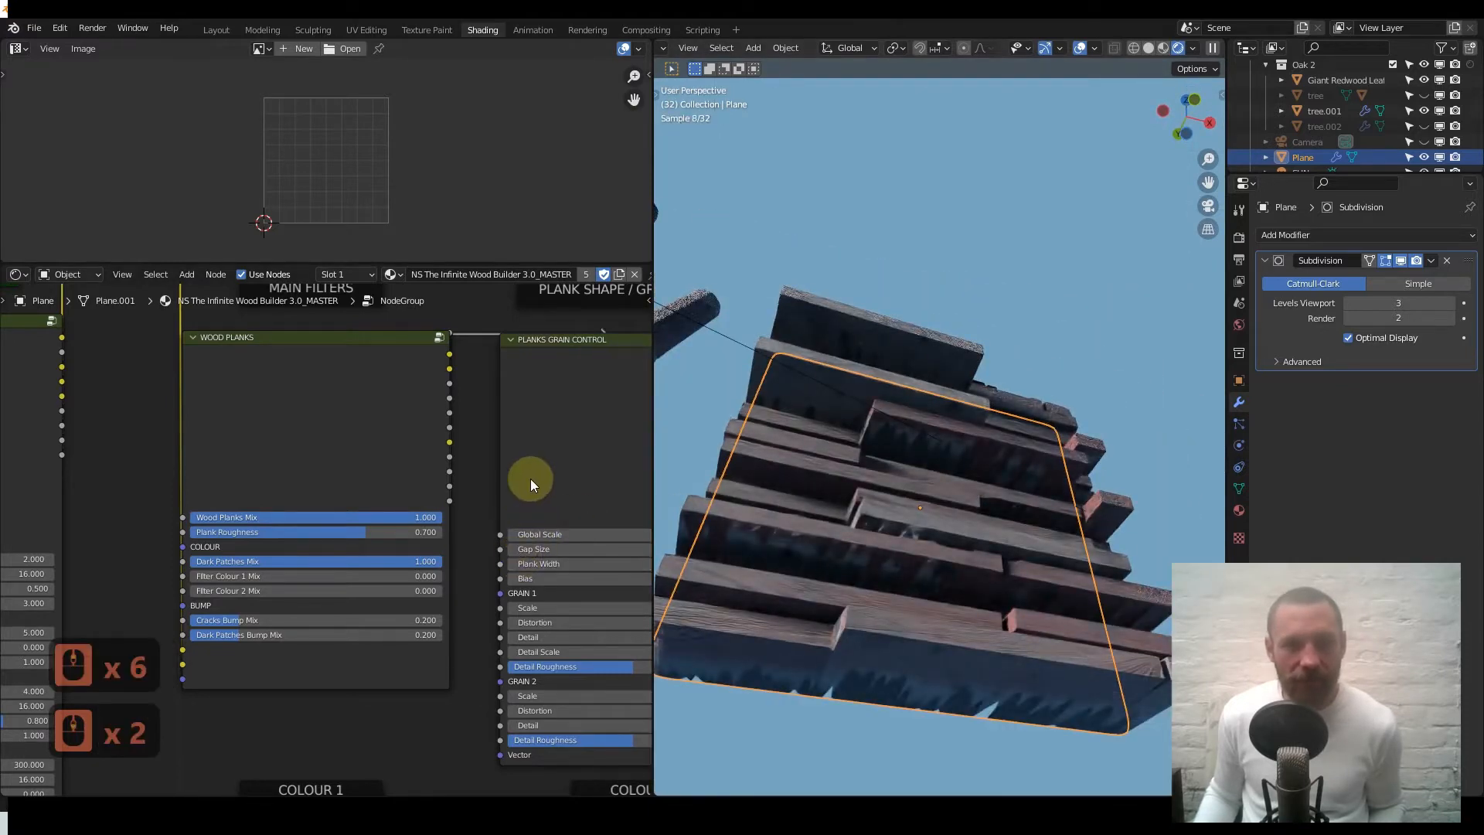
middle_drag(380, 479, 382, 473)
scroll(401, 430, up, 7)
scroll(433, 442, down, 6)
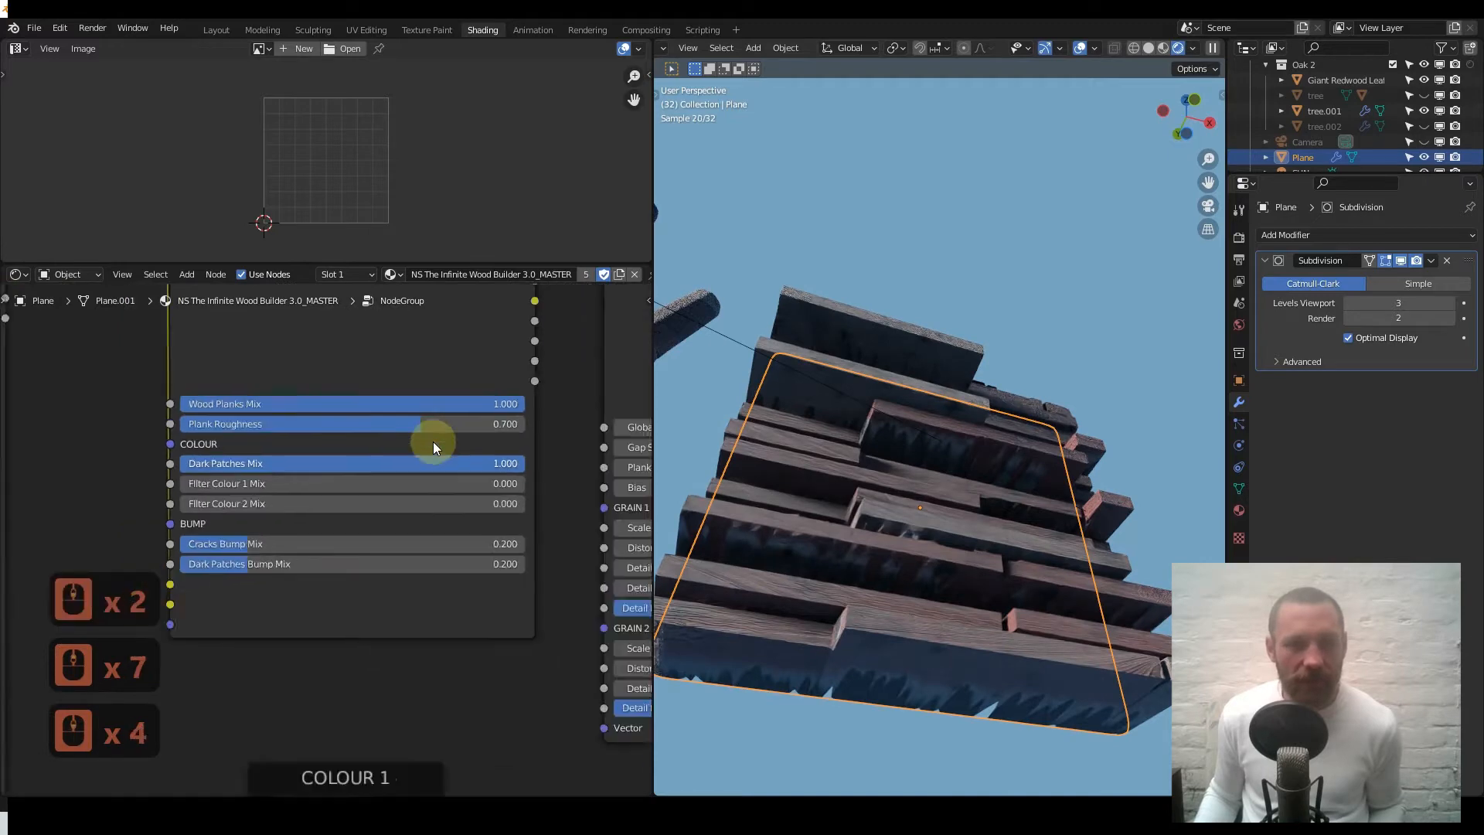
middle_drag(433, 461, 232, 441)
scroll(355, 452, up, 4)
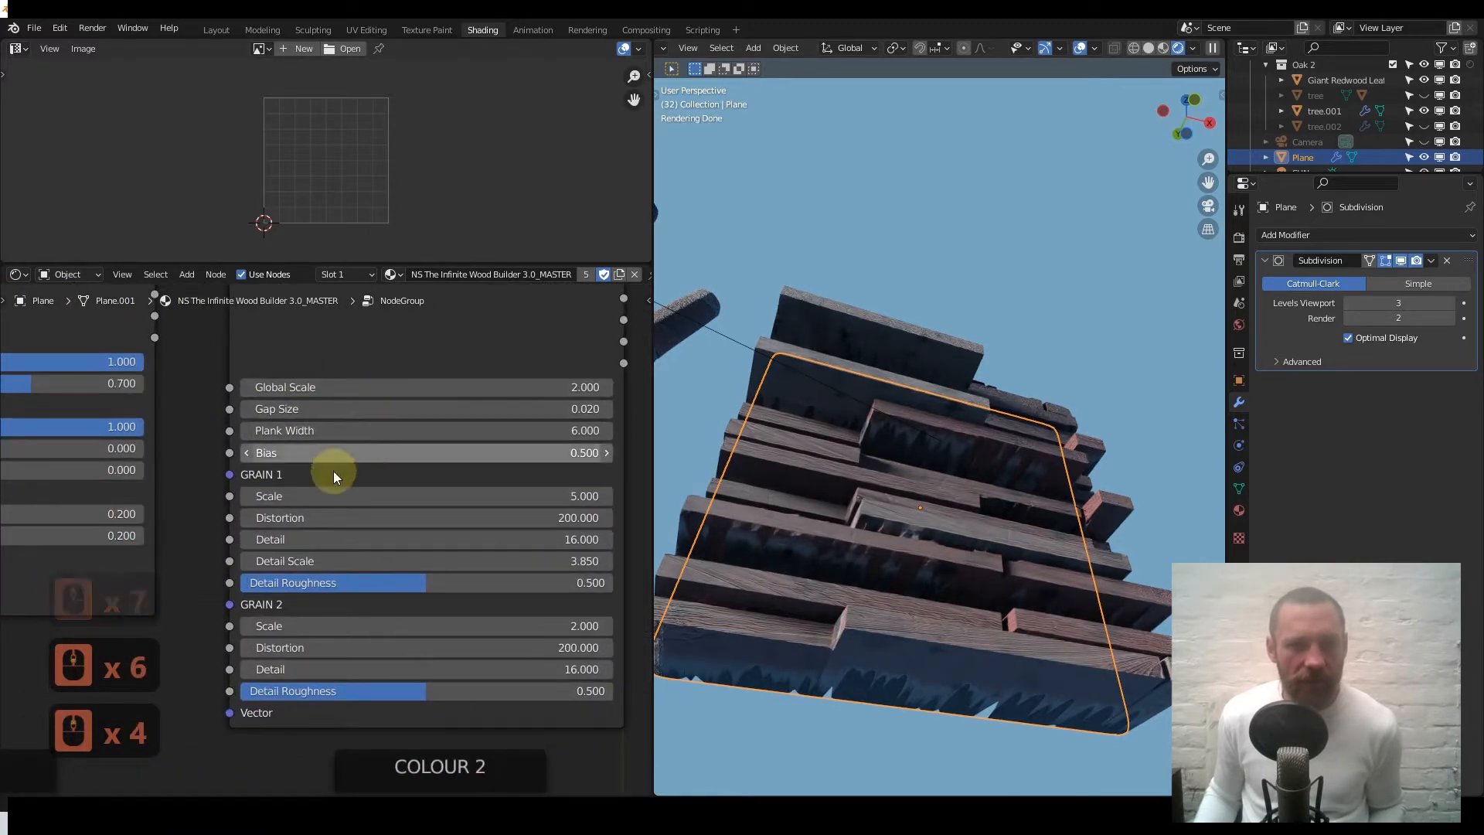
scroll(239, 487, down, 3)
middle_drag(182, 490, 430, 497)
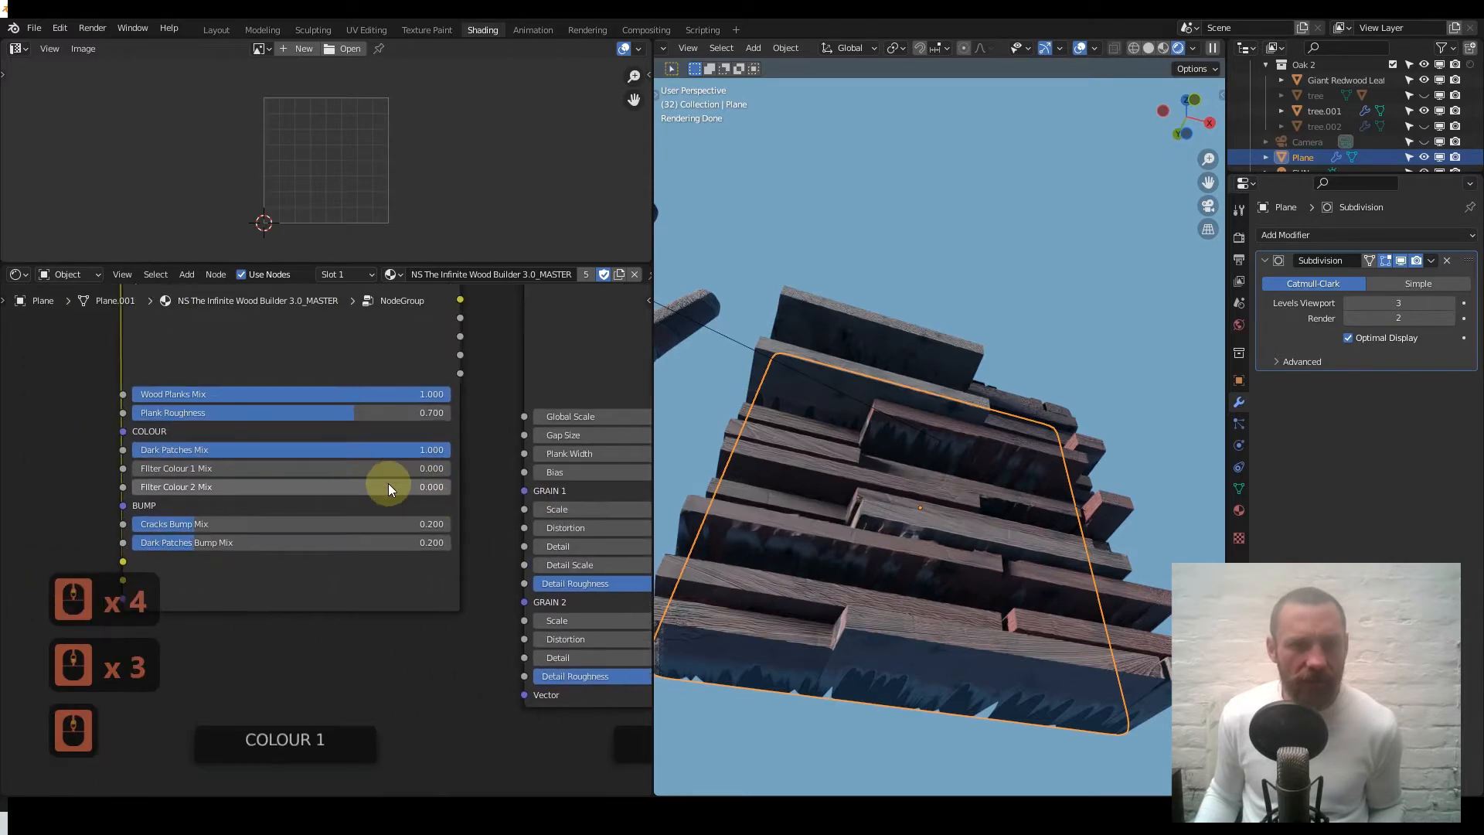
scroll(391, 479, down, 12)
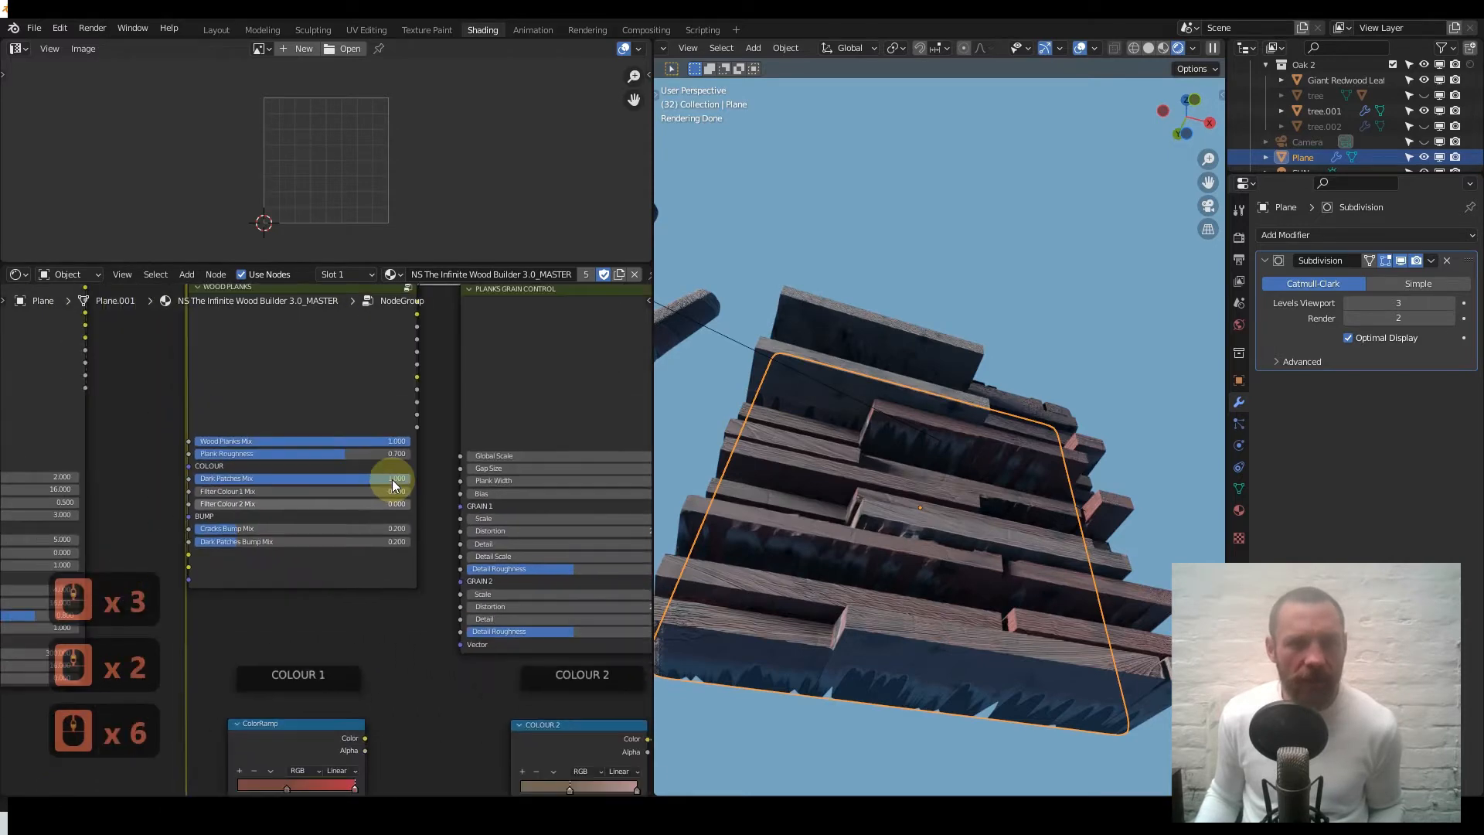
- Leave the node group and set the Displacement Amount under BARK REGULAR DISPLACEMENT to 0.1 on the Wood Builder node
scroll(392, 479, down, 9)
middle_drag(349, 458, 320, 440)
key(ctrl+Tab)
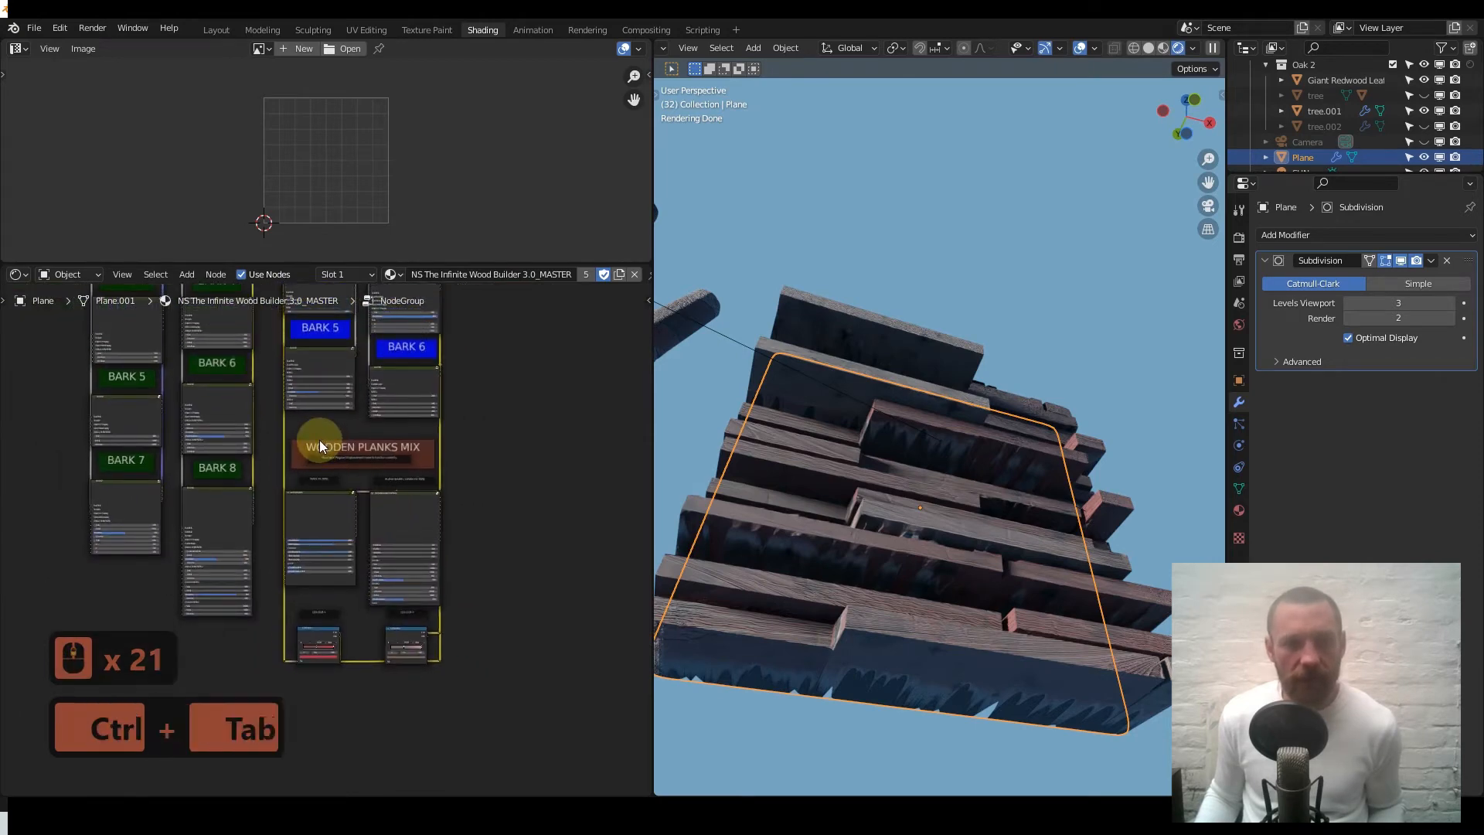
scroll(331, 491, up, 6)
middle_click(332, 488)
scroll(331, 488, up, 8)
scroll(291, 403, up, 9)
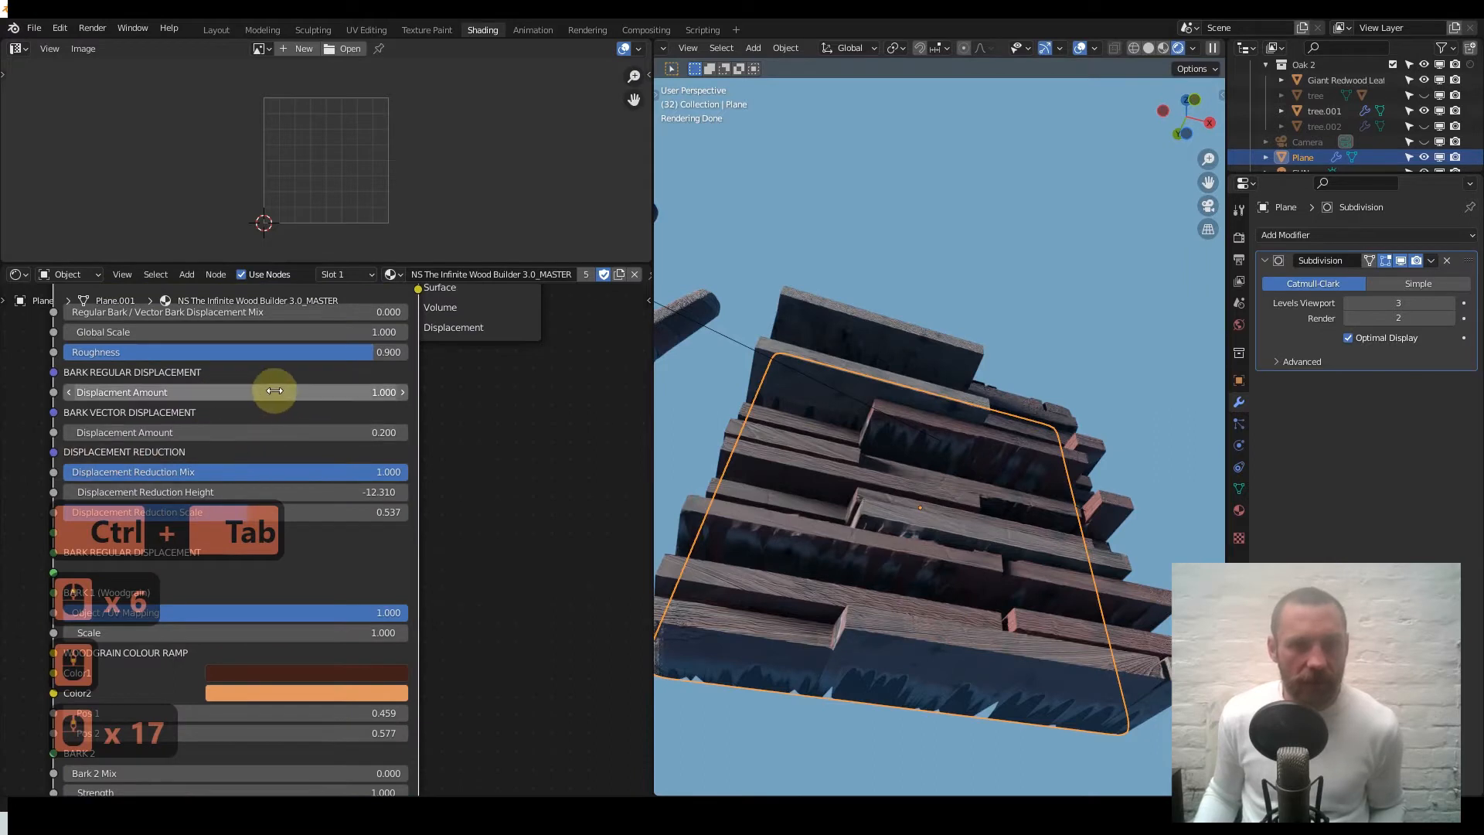
click(160, 391)
text(.1)
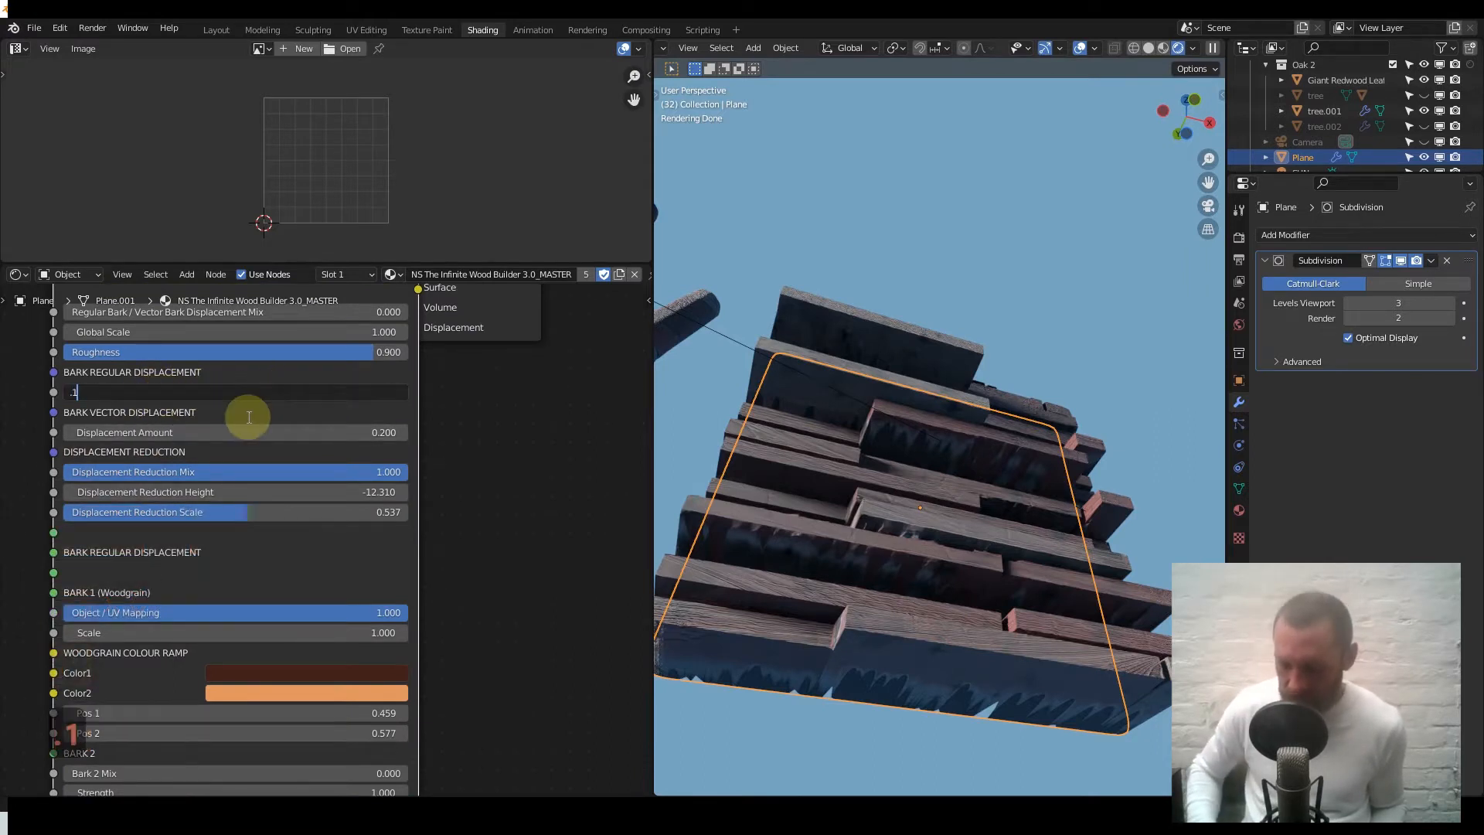
key(Return)
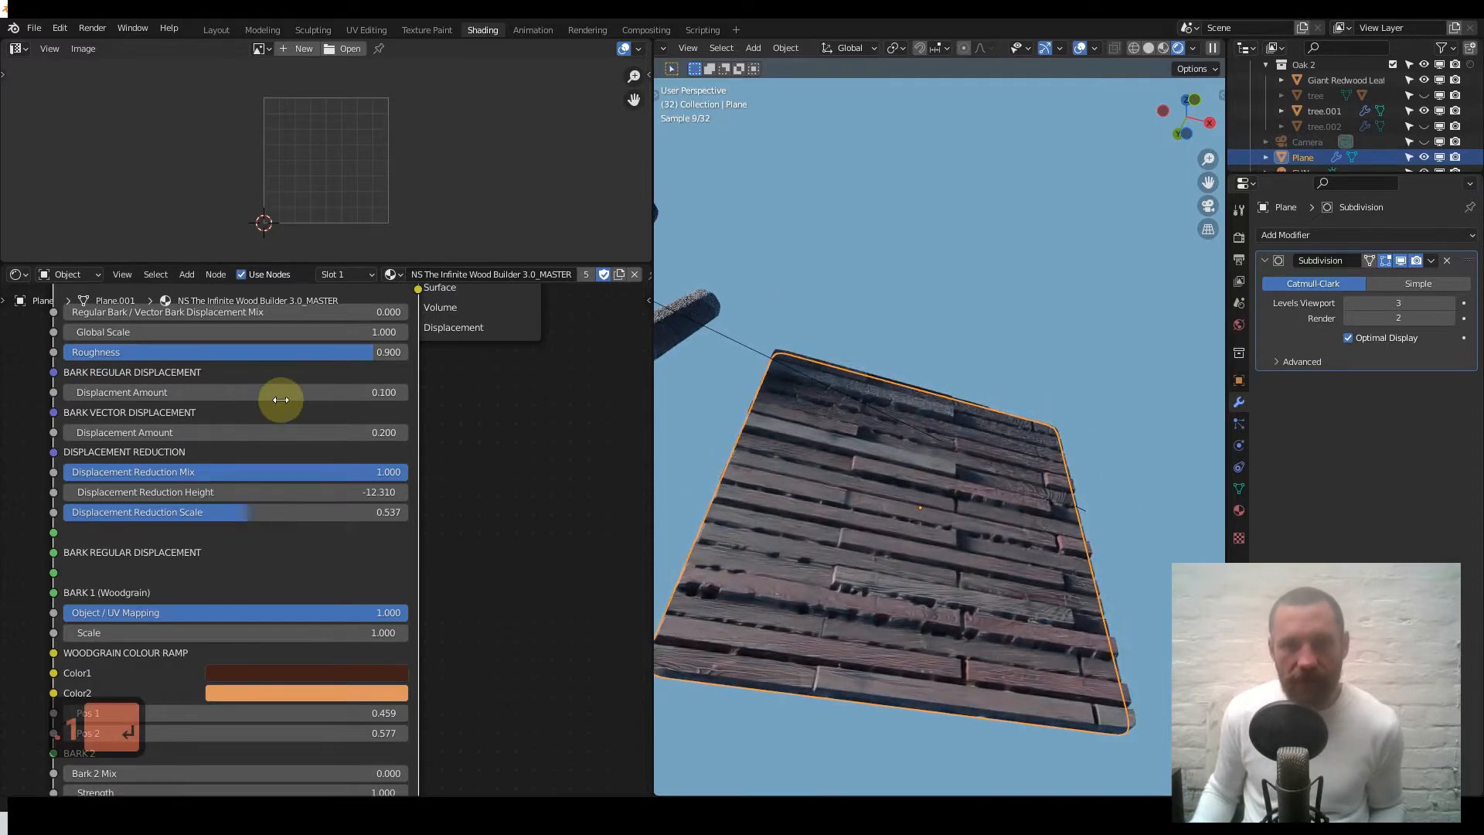
- Re-enter the Wood Builder node group and raise the plane's Subdivision viewport levels to 5
scroll(313, 425, down, 6)
key(Tab)
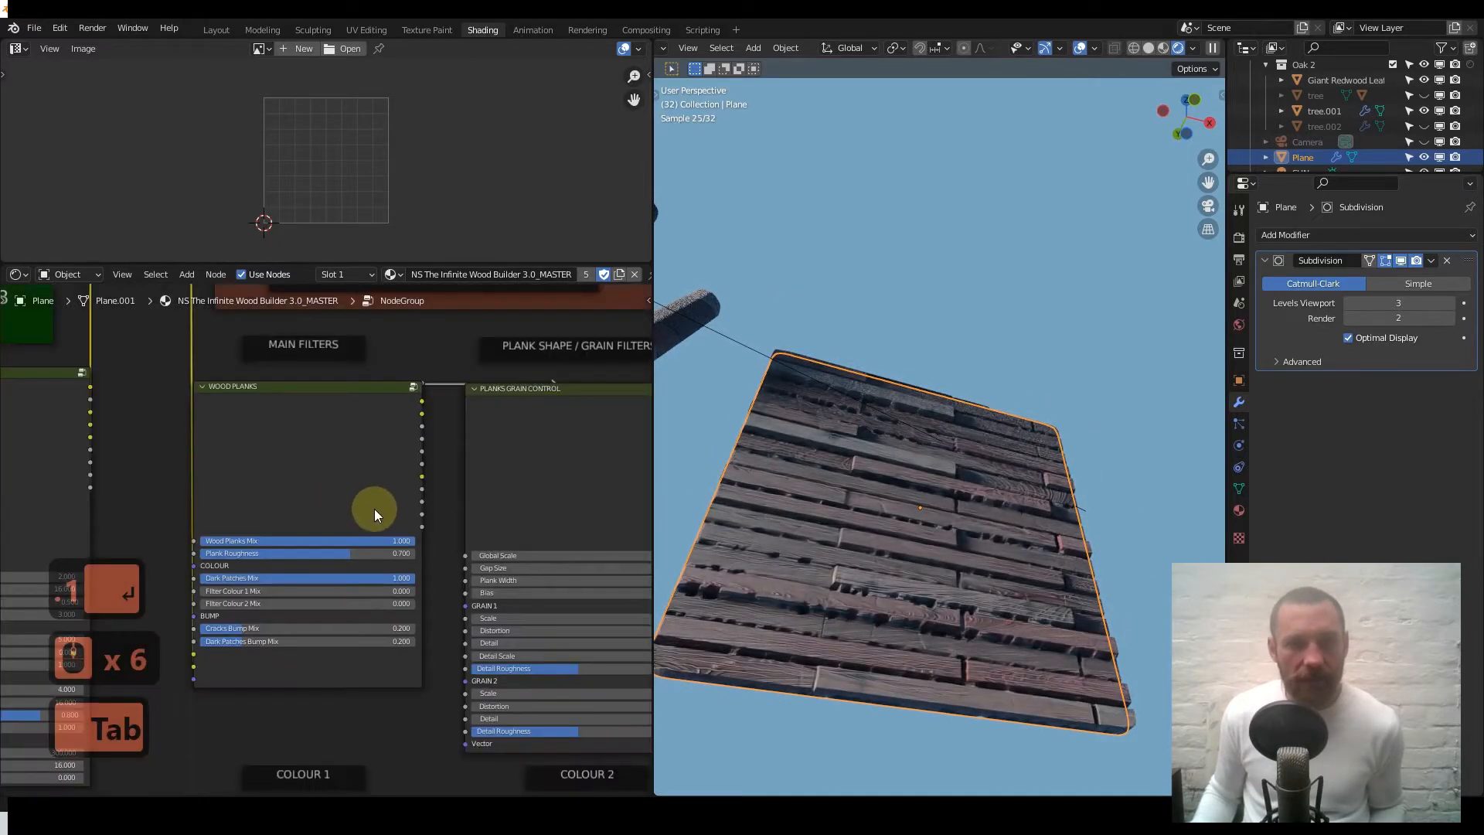
middle_drag(1075, 513, 1013, 540)
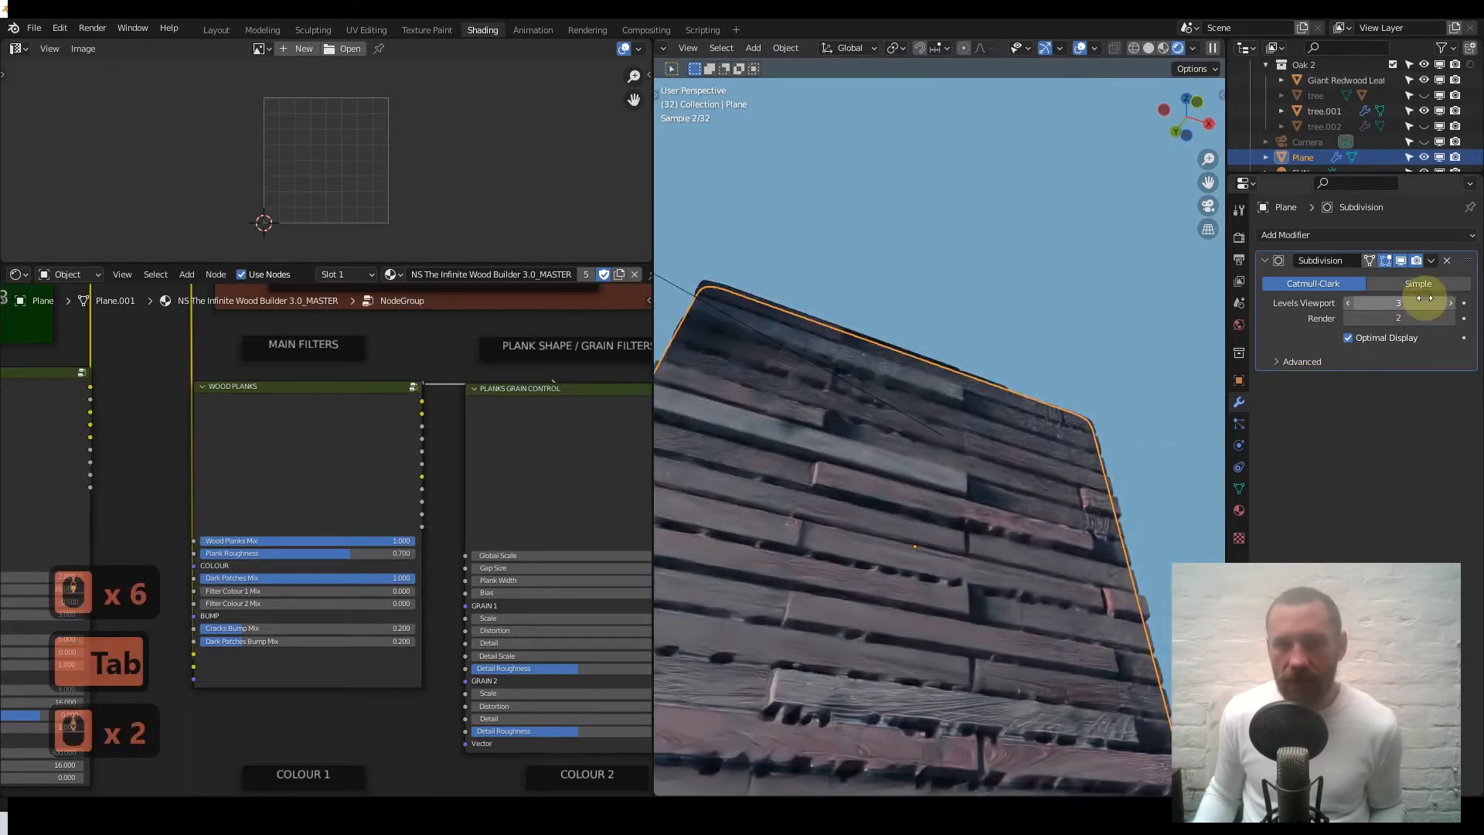
drag(1417, 302, 1449, 299)
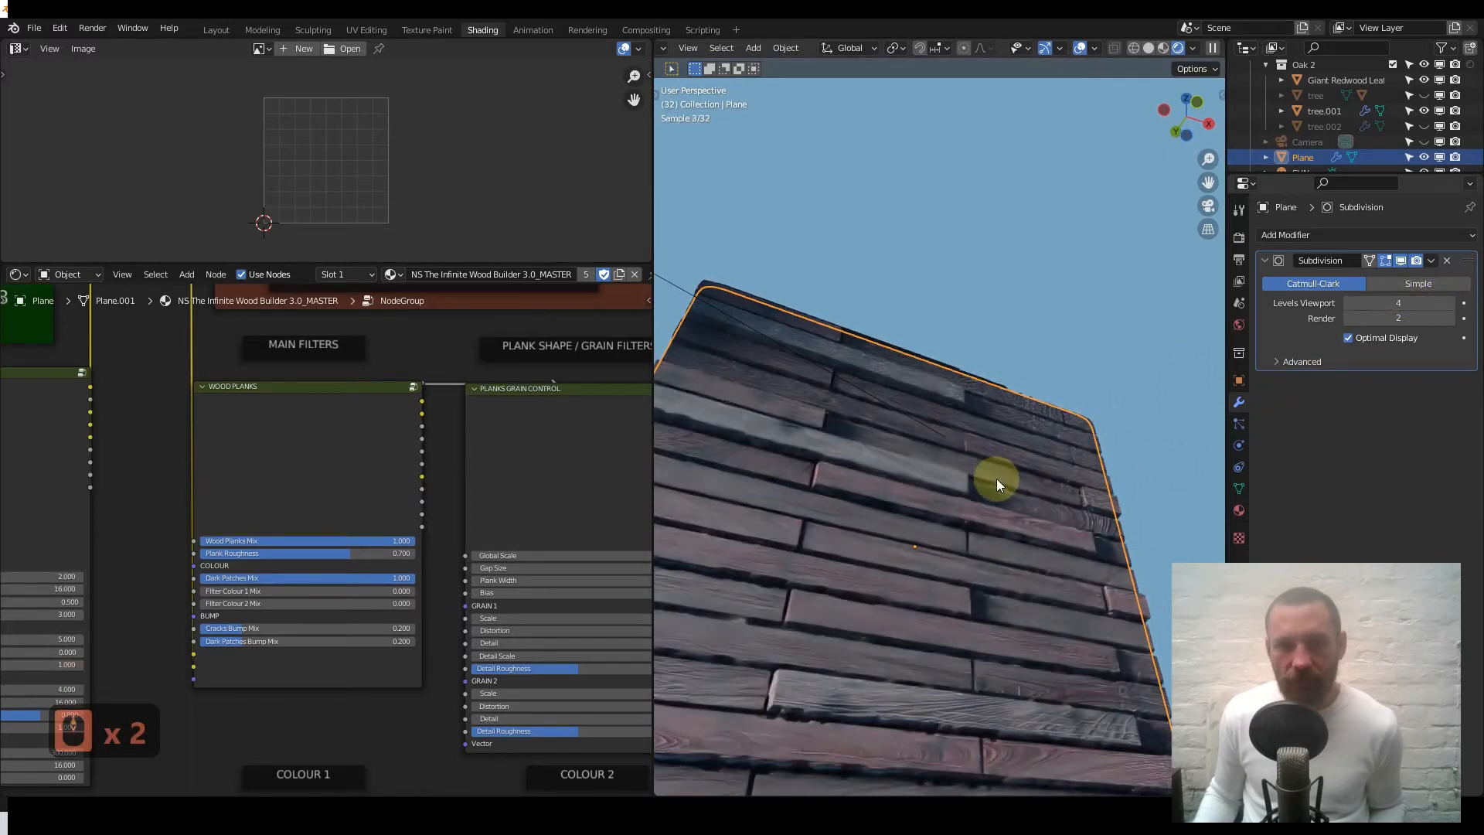
shift+middle_drag(938, 572, 987, 523)
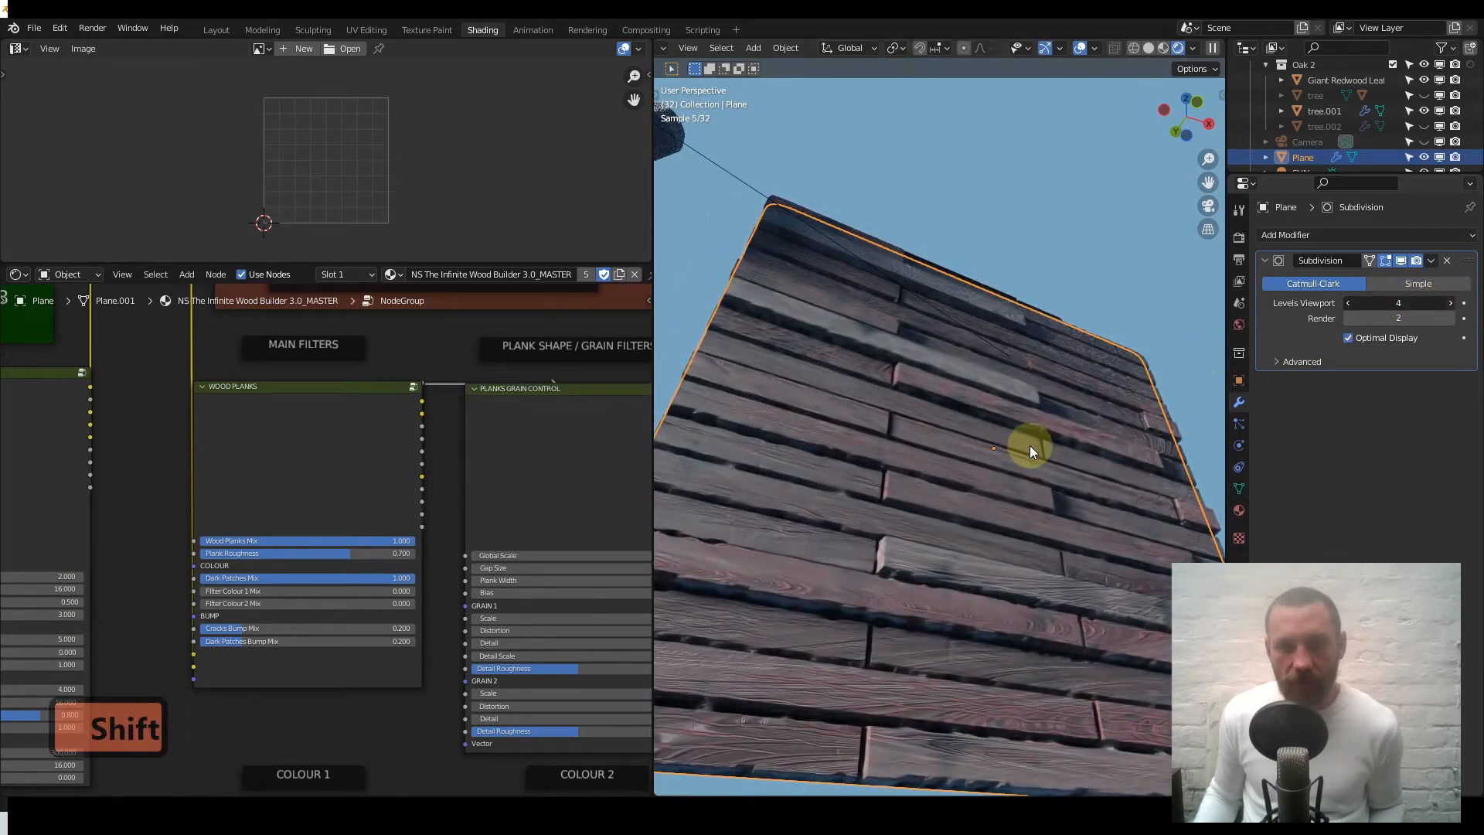
- Try Dark Patches Mix at 0 in the WOOD PLANKS node and restore it to 1
scroll(392, 554, up, 7)
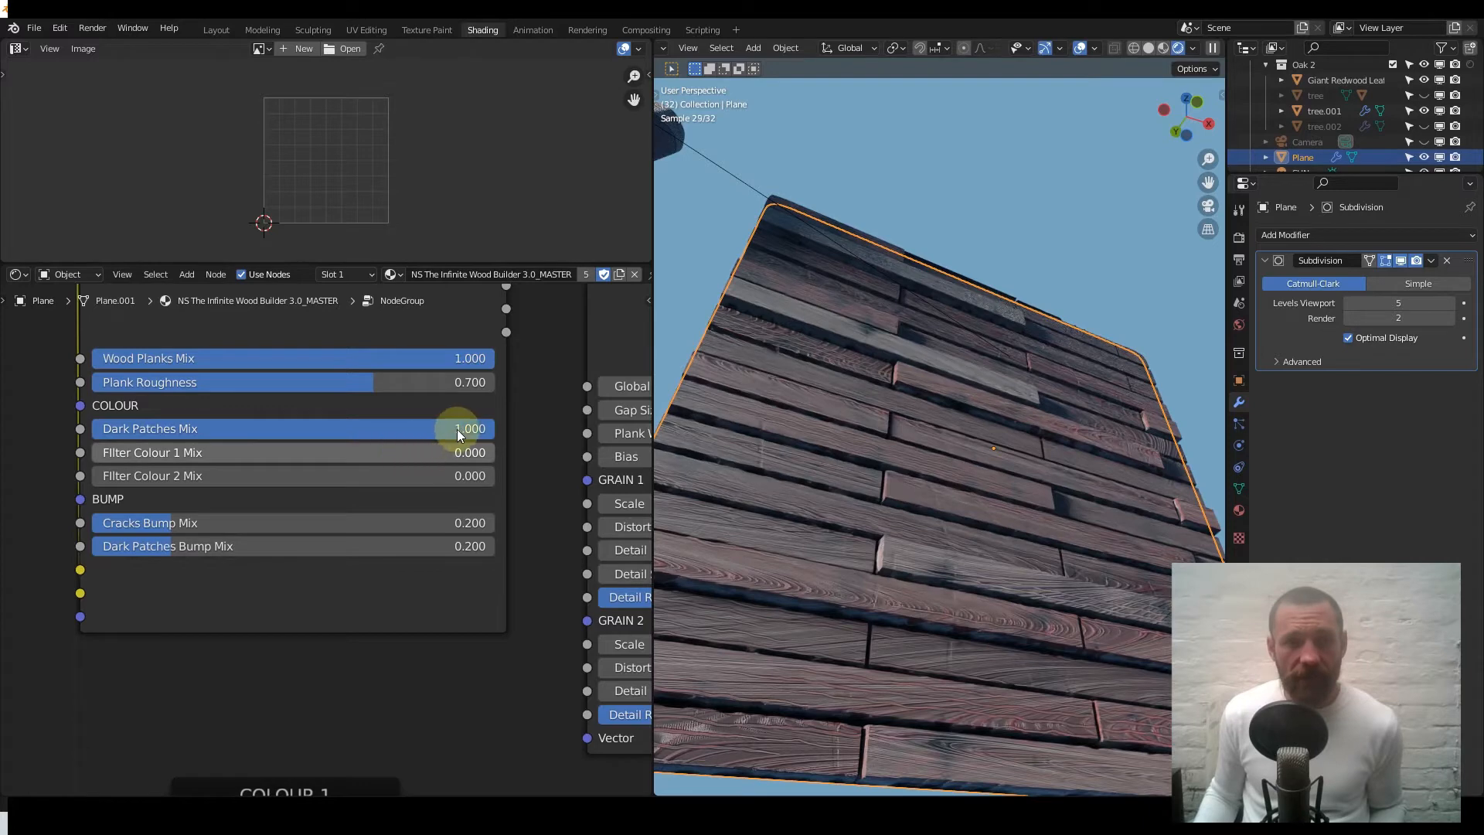
drag(456, 429, 85, 429)
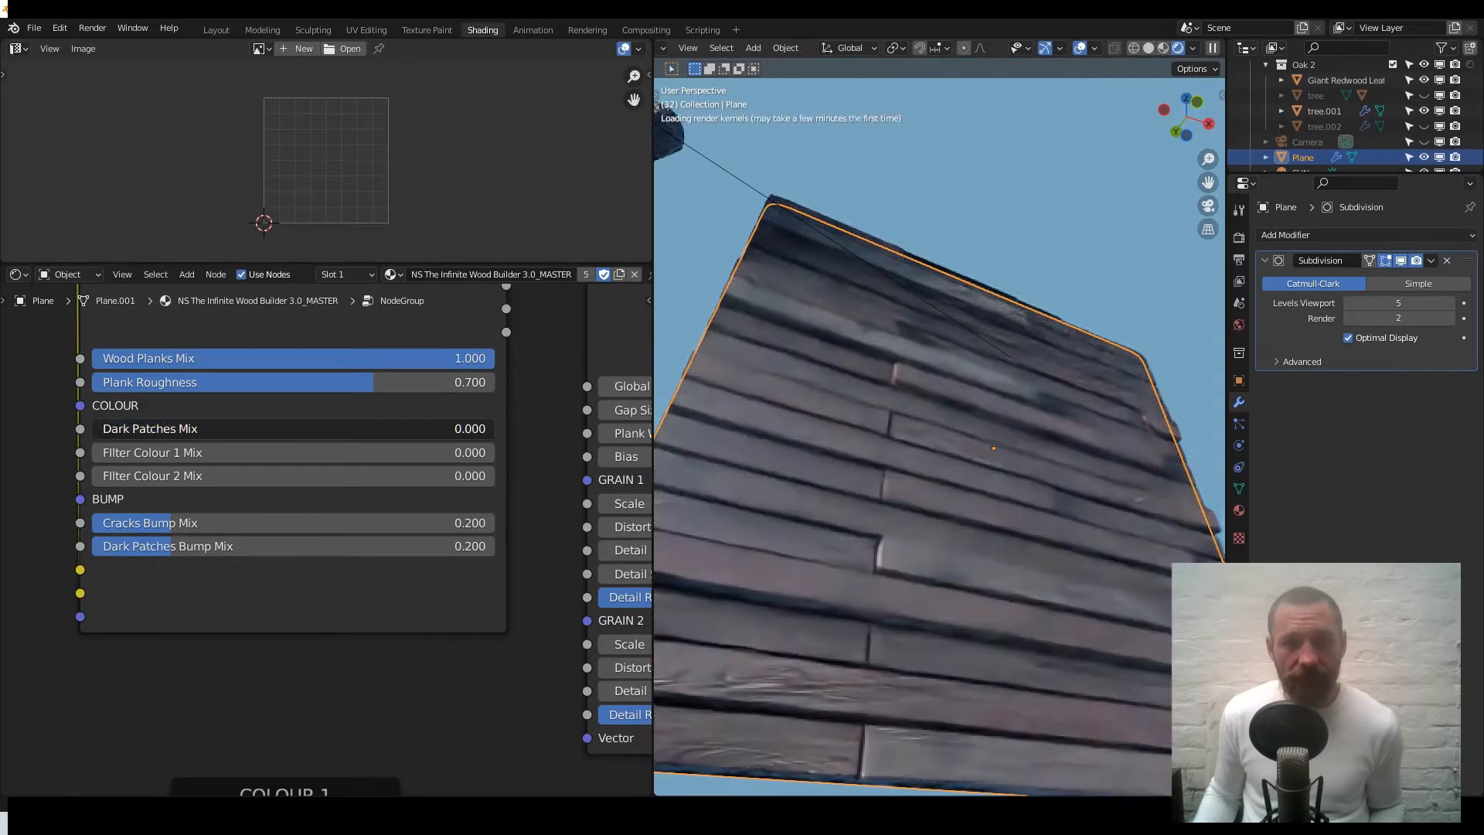
double_click(112, 428)
text(1)
key(Return)
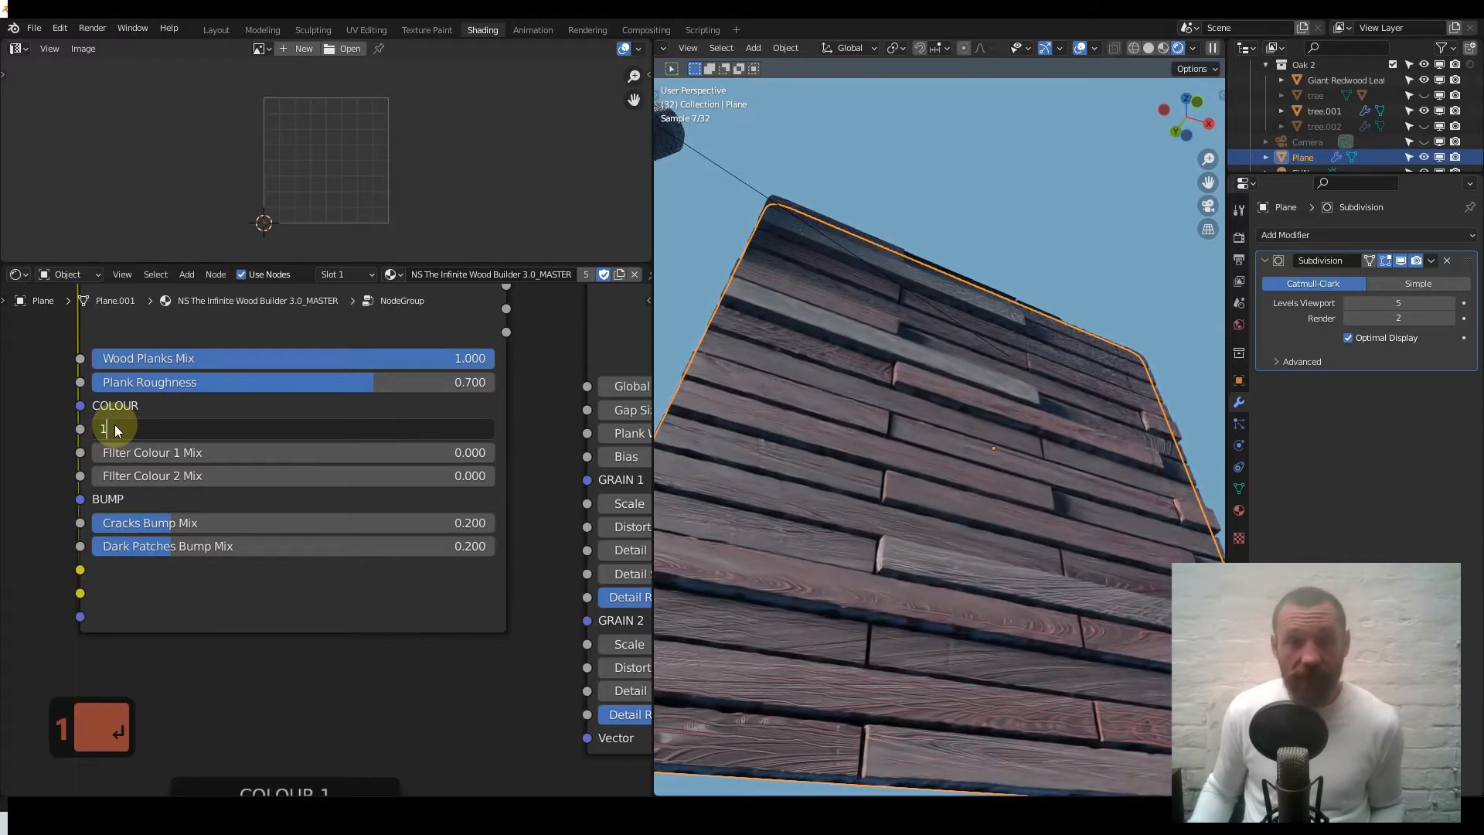
- Set Filter Colour 1 Mix and Filter Colour 2 Mix to 1 in the WOOD PLANKS node
double_click(191, 457)
text(1)
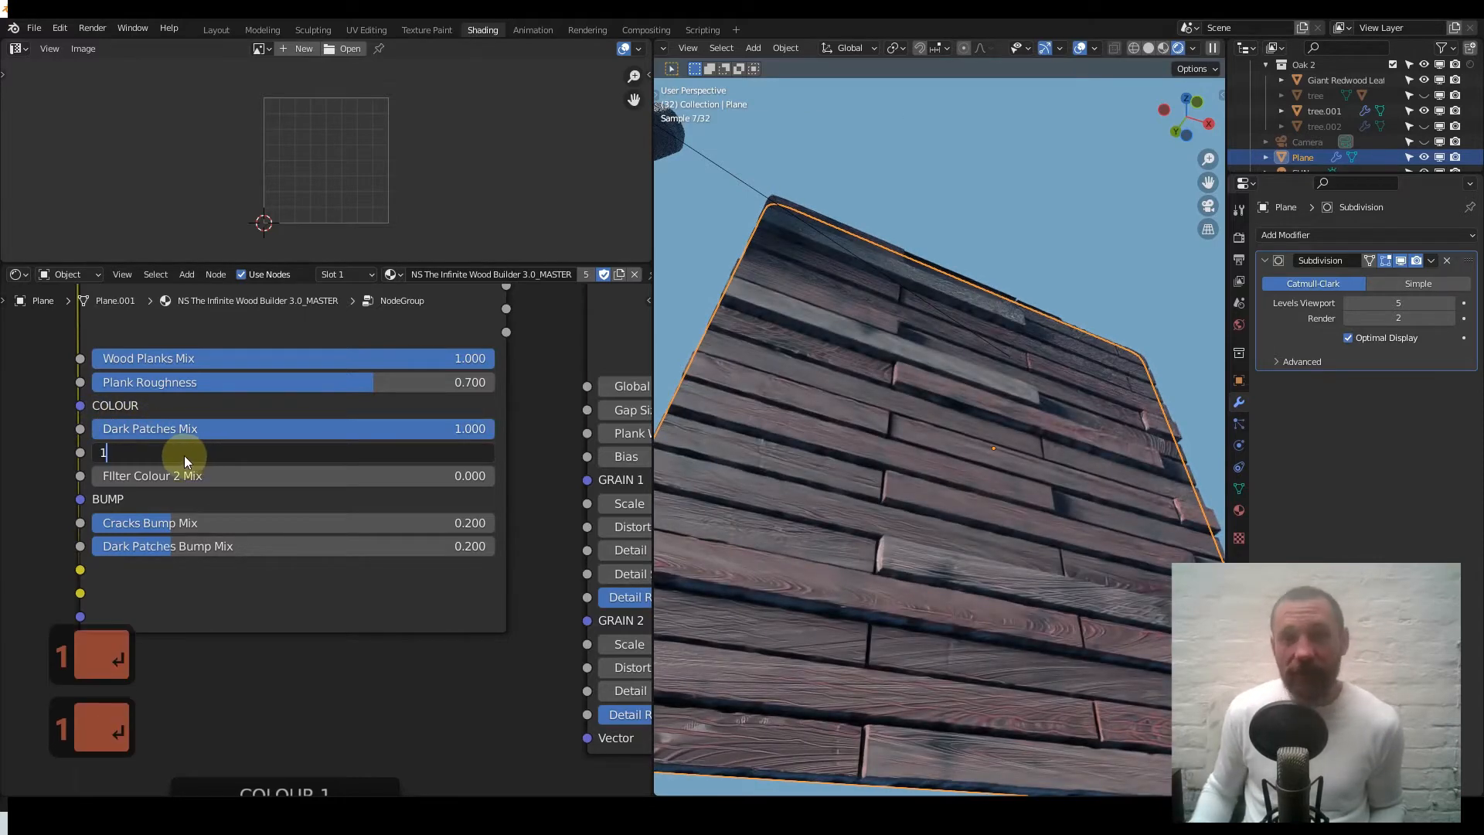
key(Return)
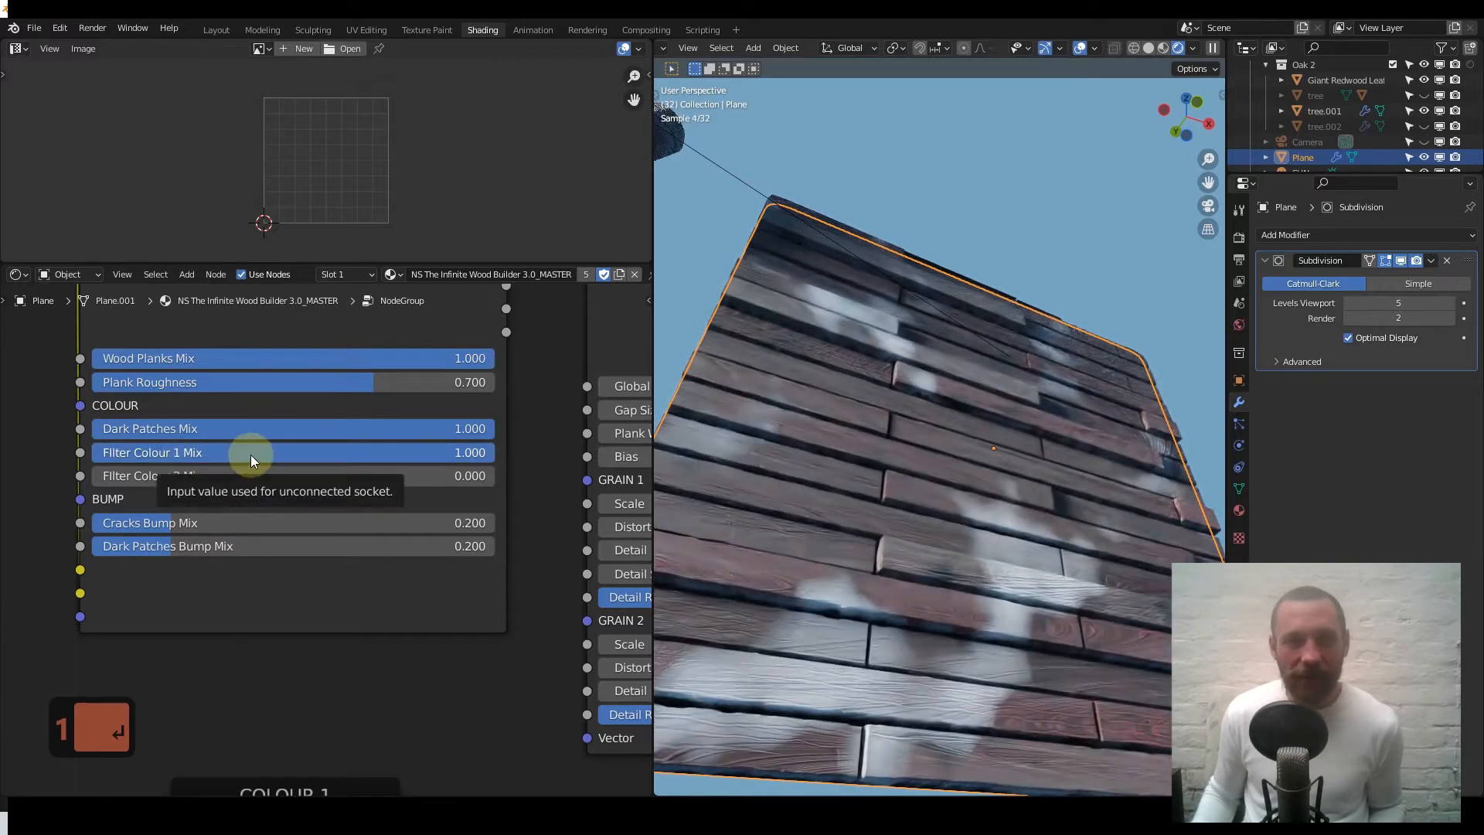
double_click(253, 467)
text(1)
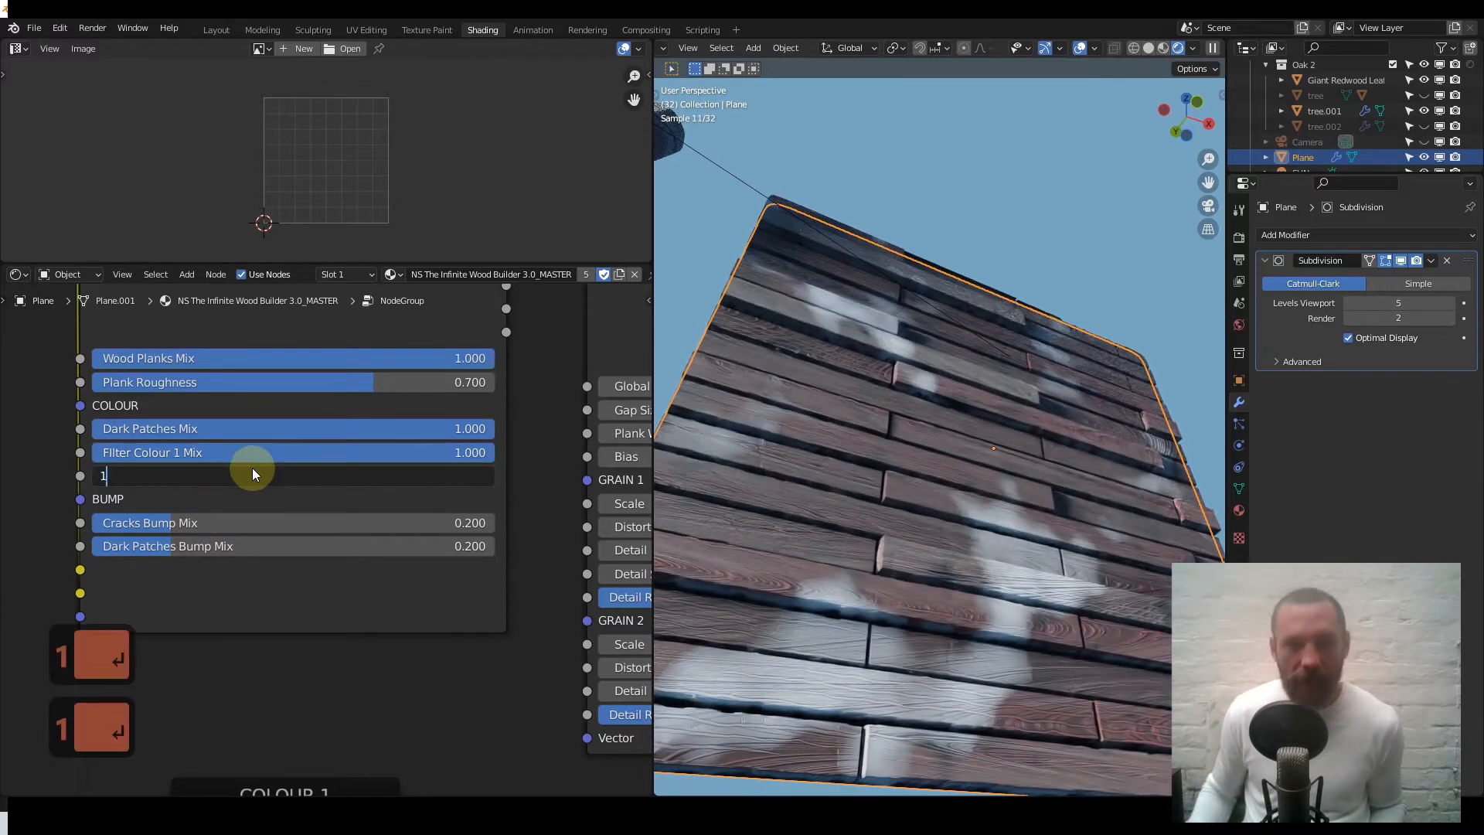
key(Return)
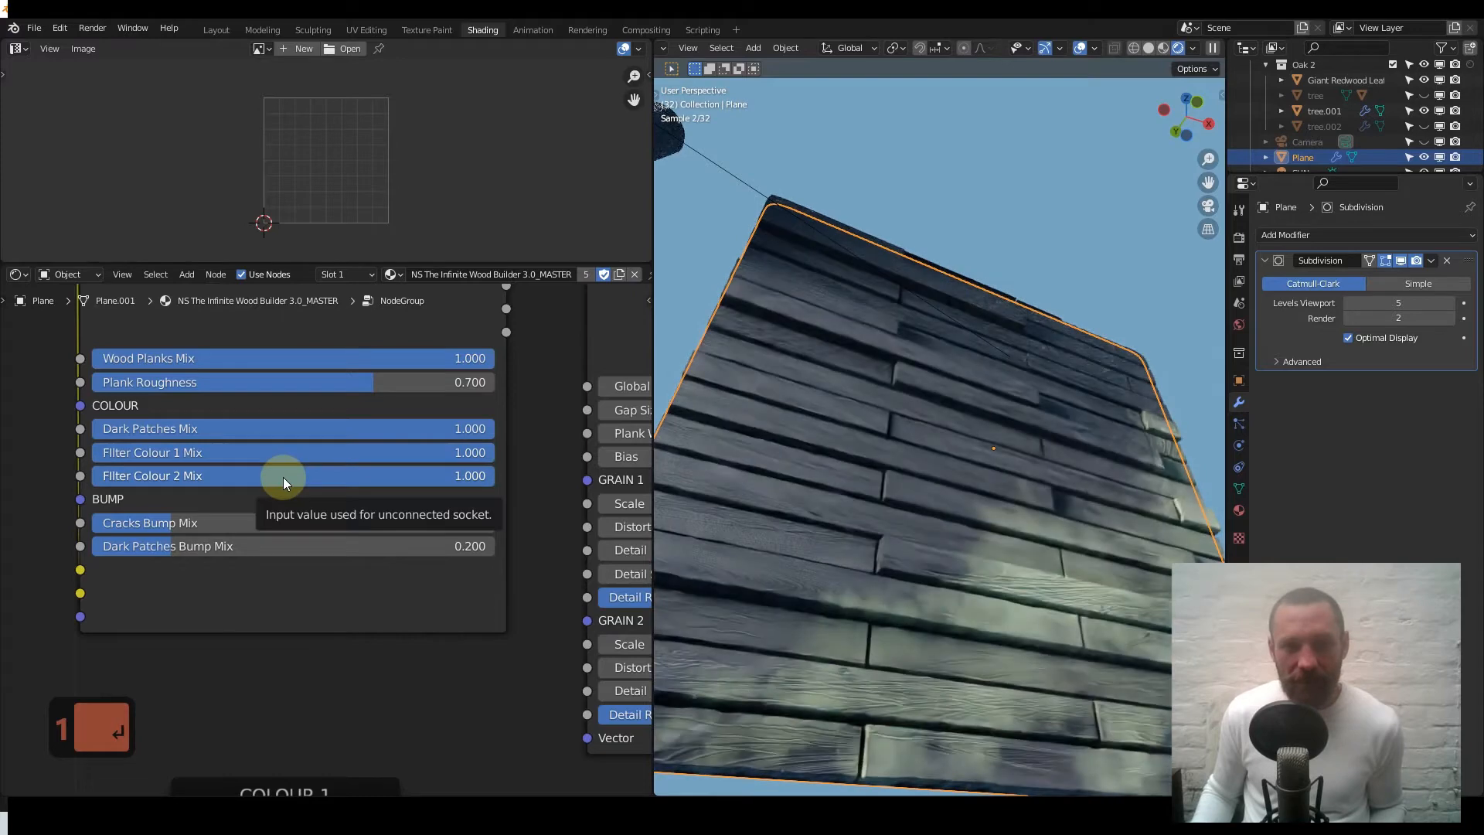
- Reset Filter Colour 2 Mix and Filter Colour 1 Mix to 0 in the WOOD PLANKS node
double_click(283, 476)
text(0)
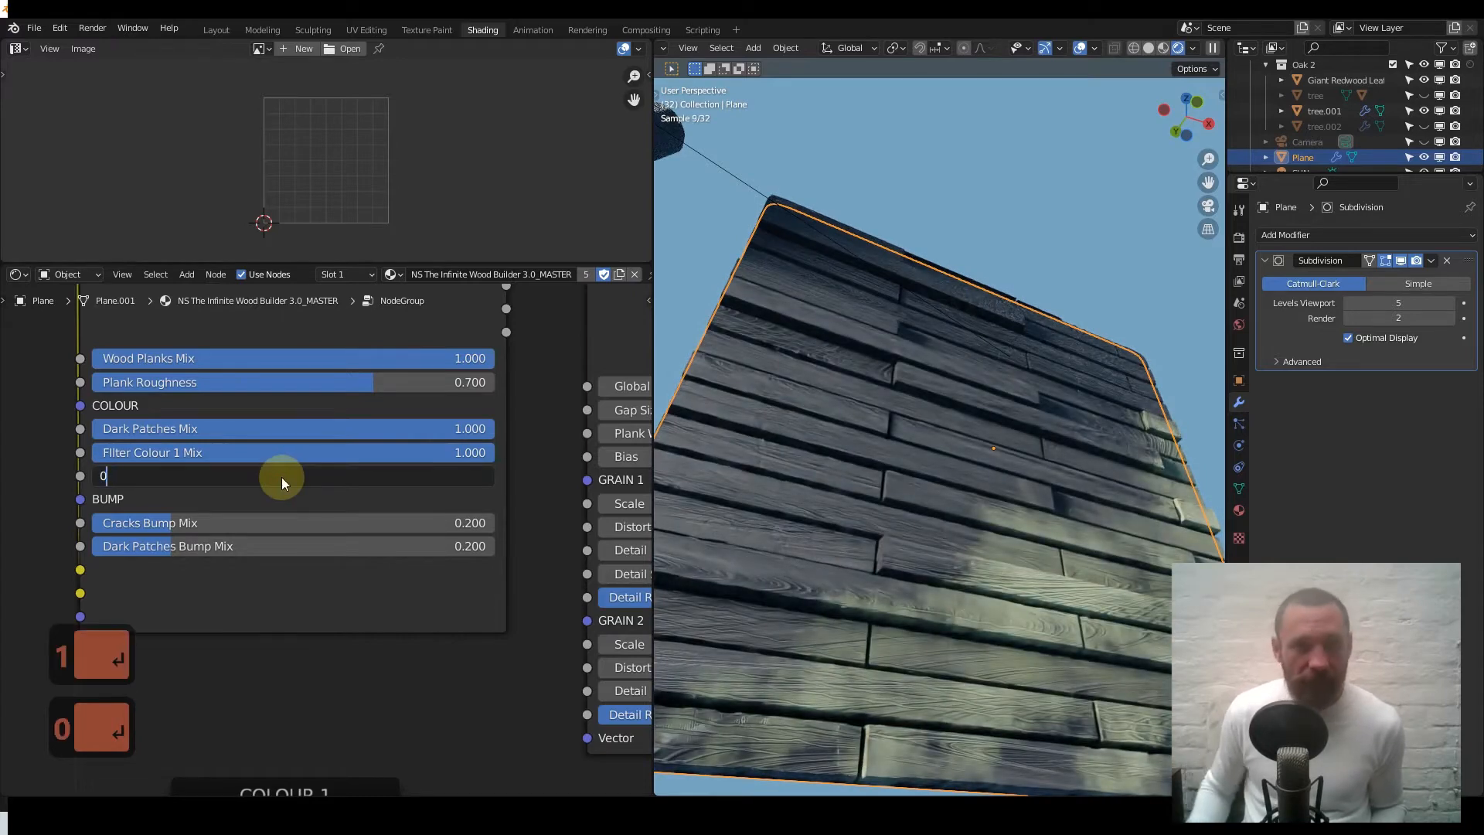
key(Return)
double_click(276, 448)
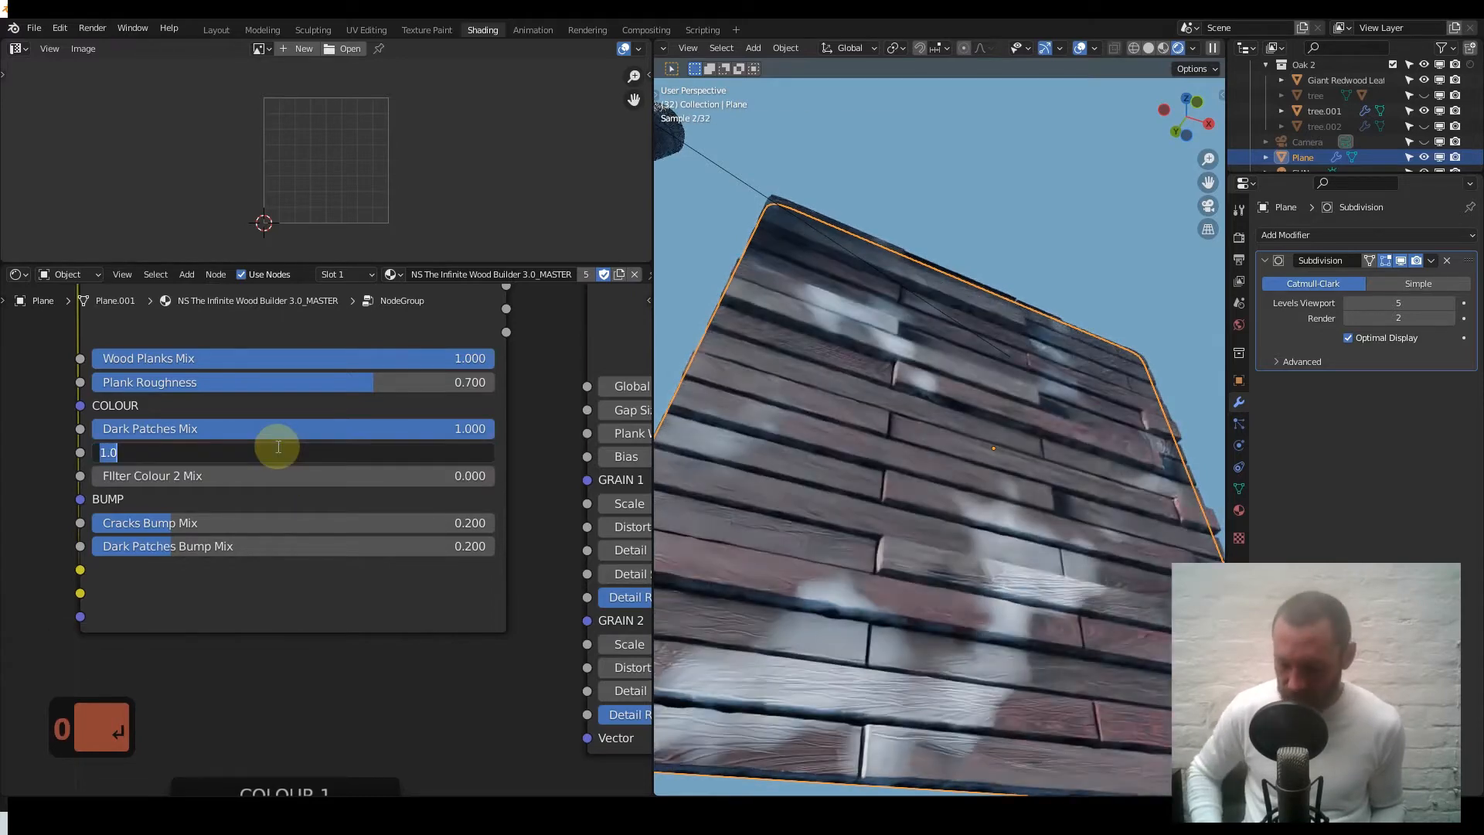
text(0)
key(Return)
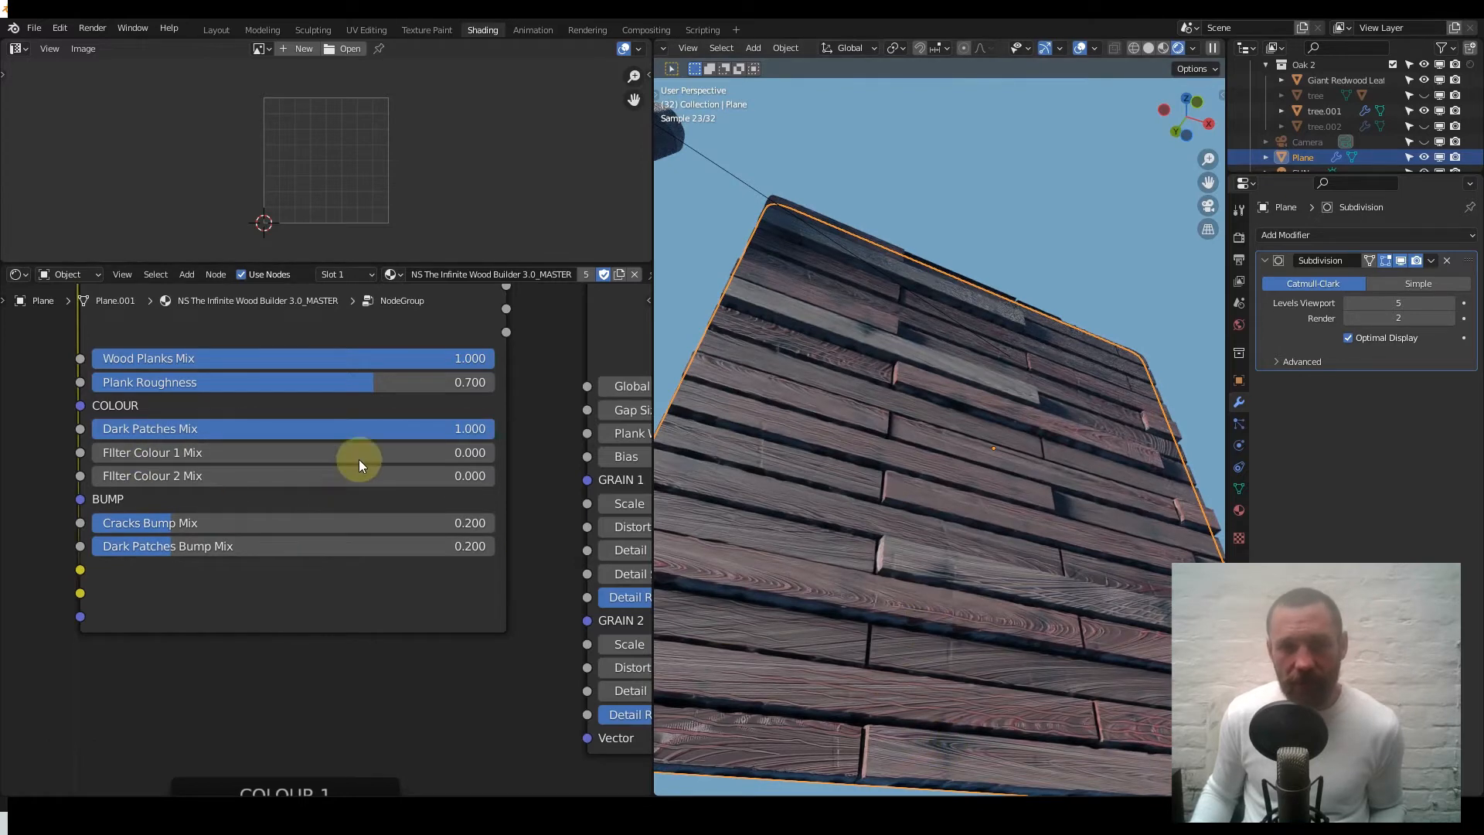
- Set Global Scale to 3 in the PLANKS GRAIN CONTROL node
scroll(359, 459, down, 5)
middle_drag(464, 400, 148, 430)
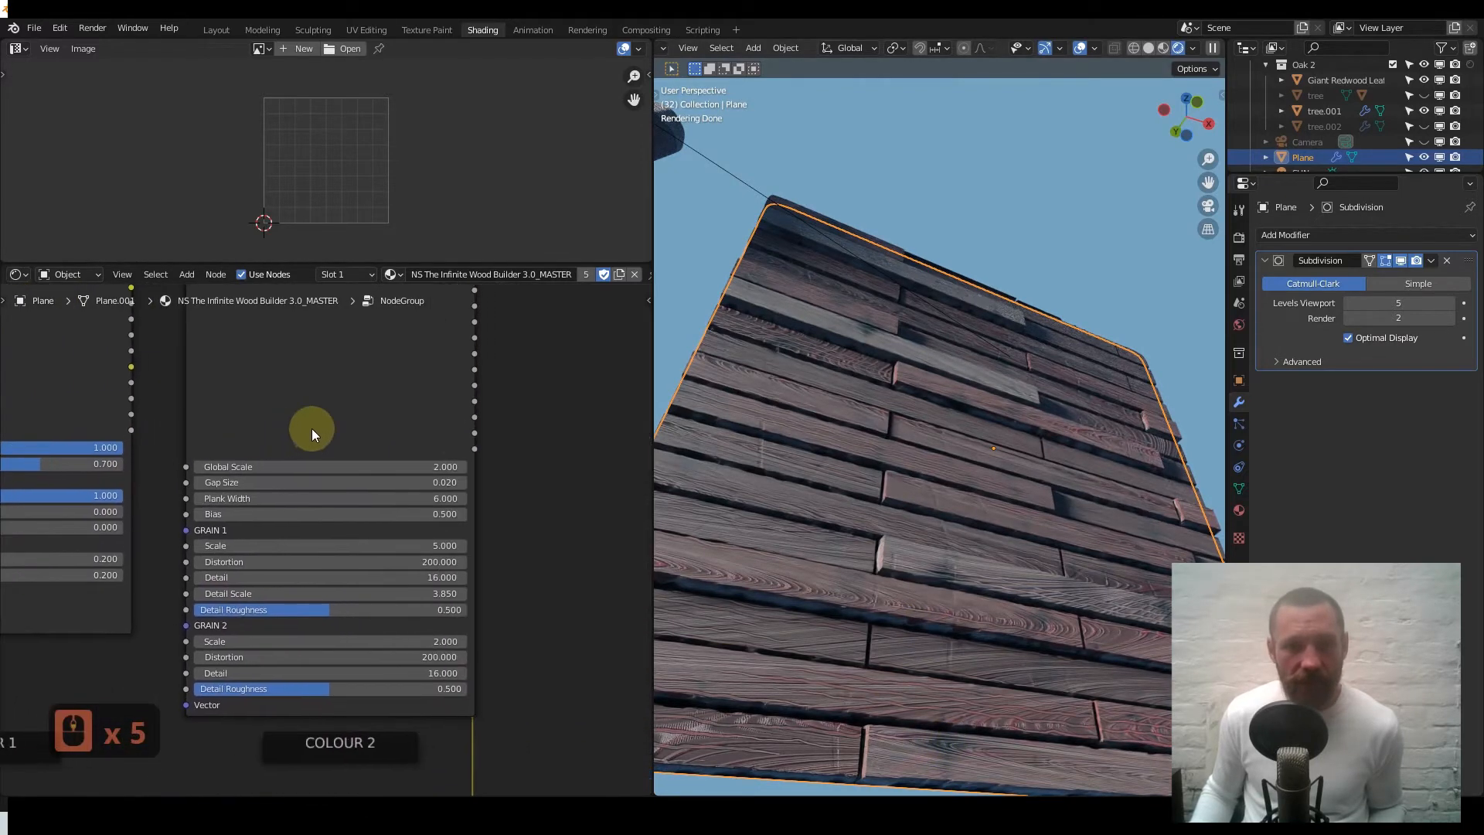
scroll(312, 433, up, 3)
middle_drag(312, 438, 302, 378)
double_click(306, 381)
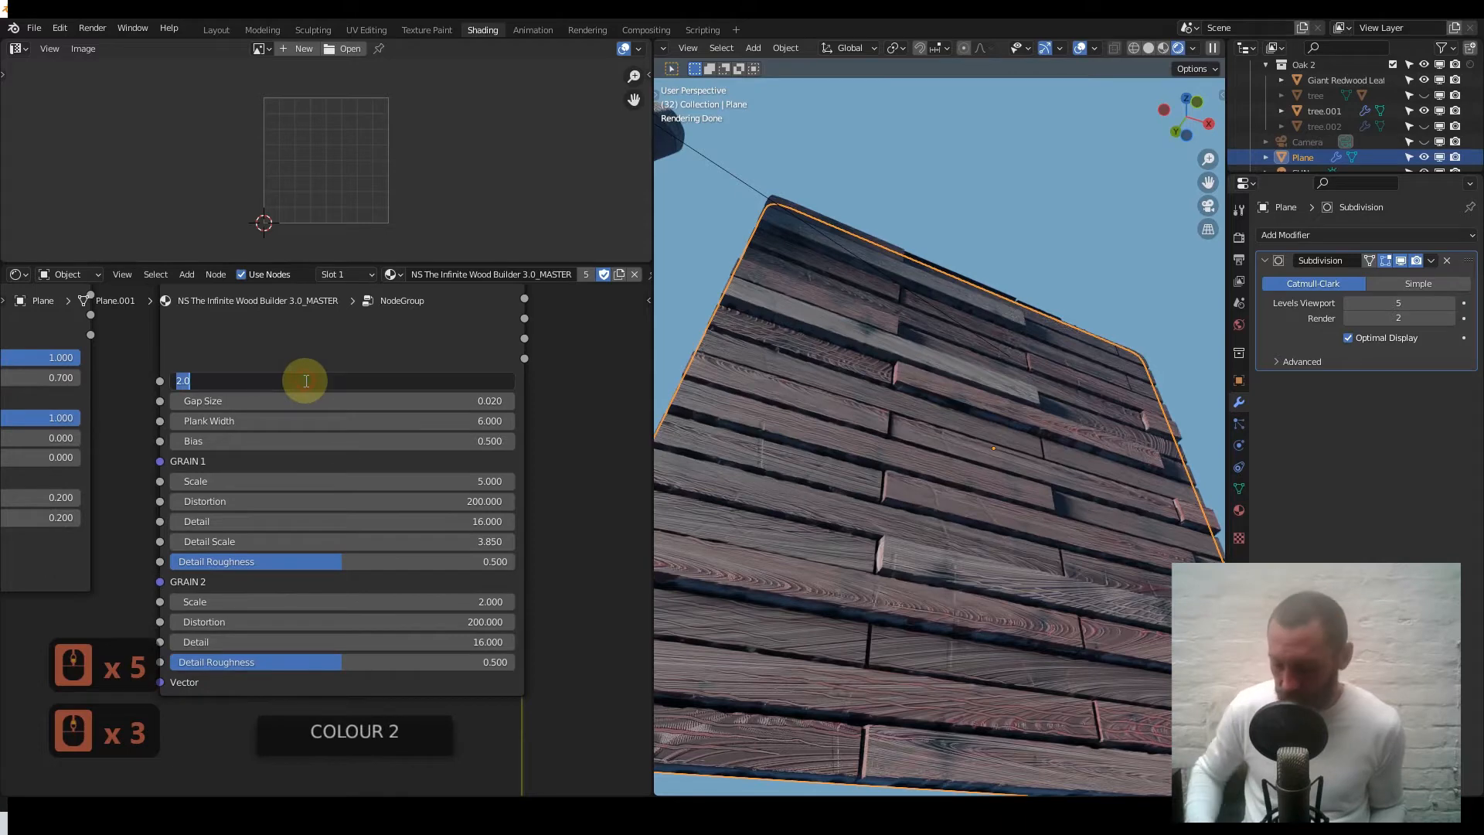
text(3)
key(Return)
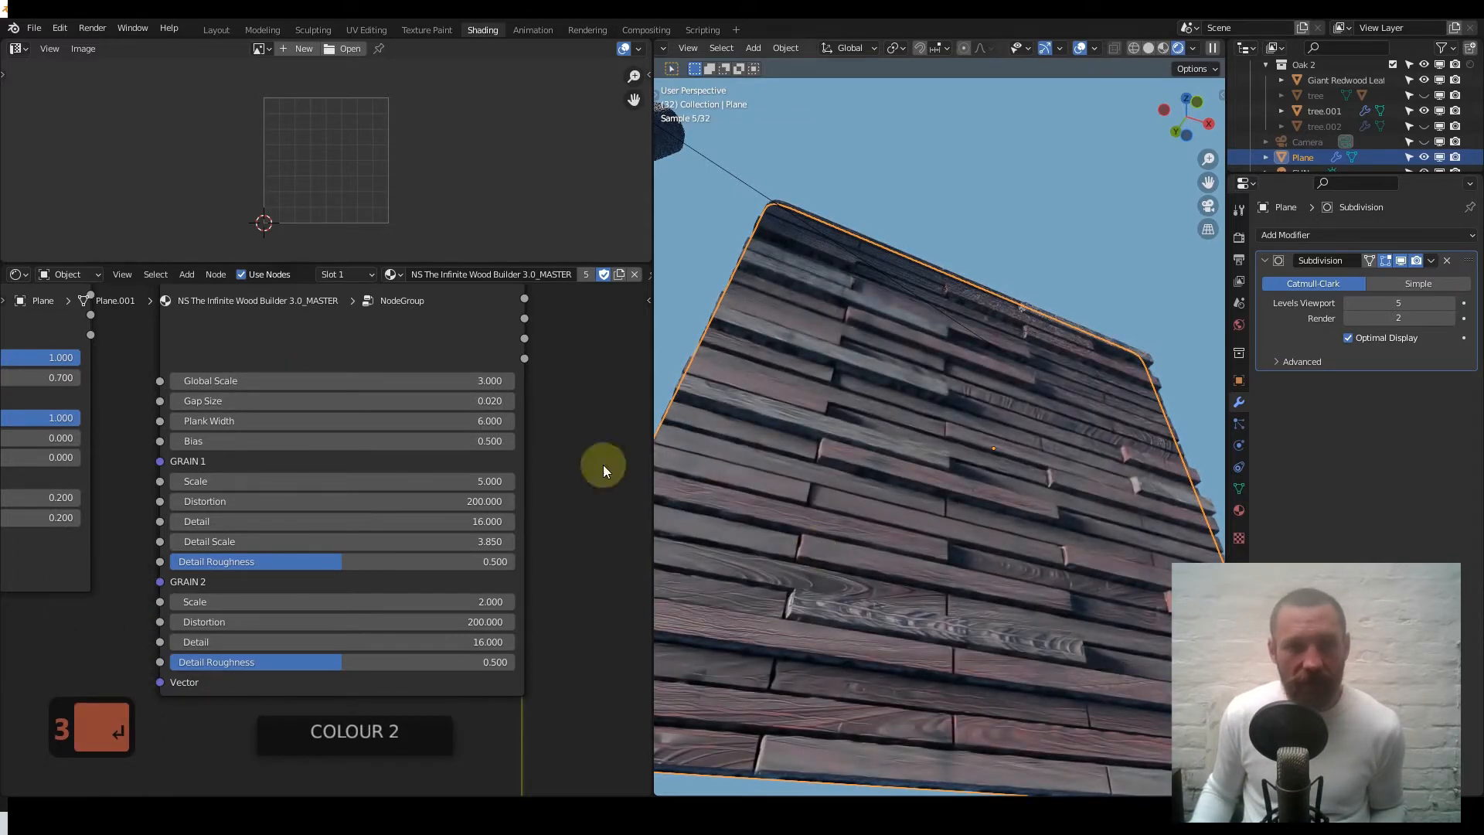
- Try Bias values of 0 and 1 in the PLANKS GRAIN CONTROL node and restore Bias to 0.5
click(339, 442)
key(Return)
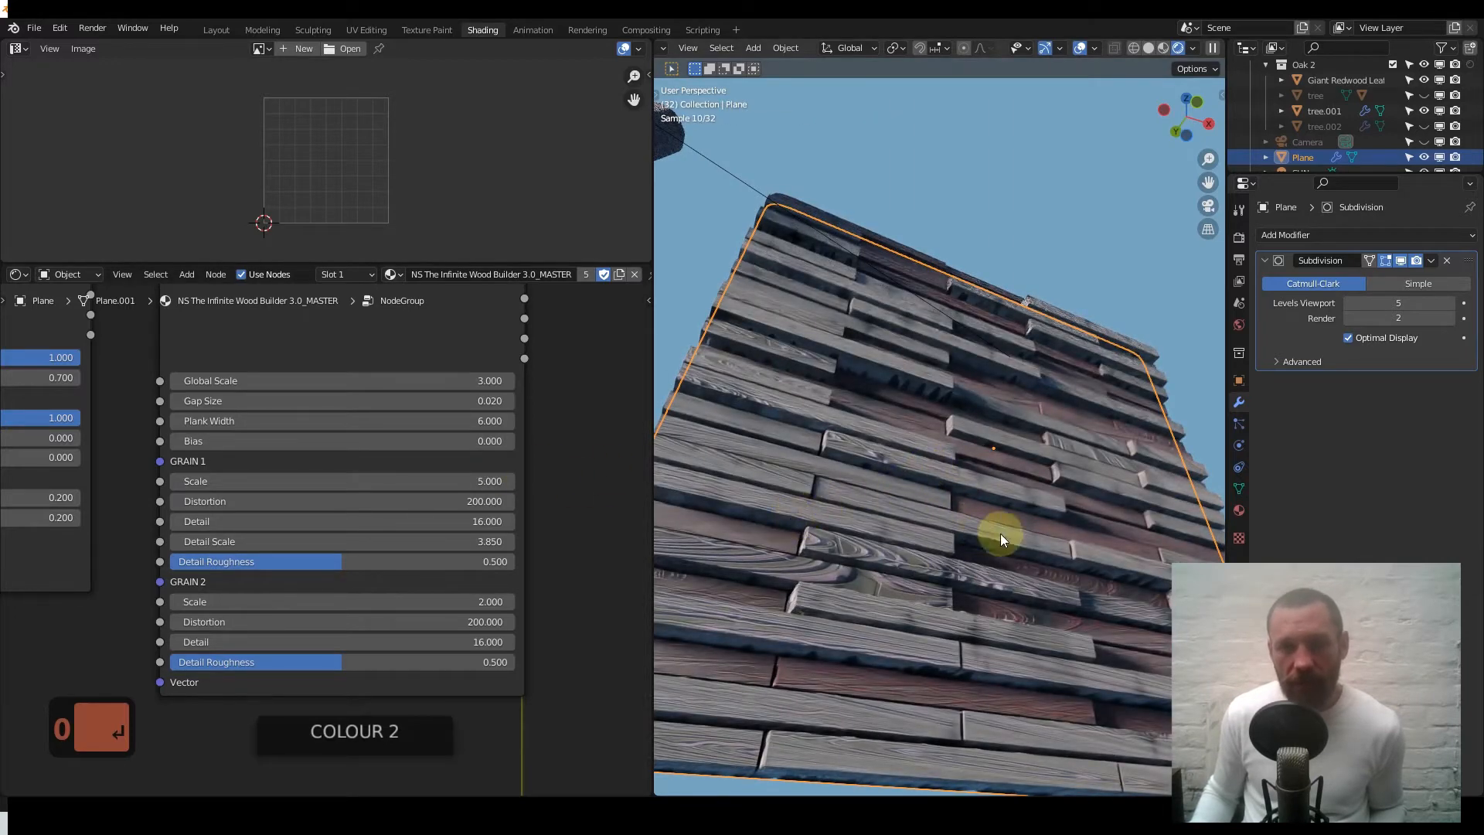
click(423, 441)
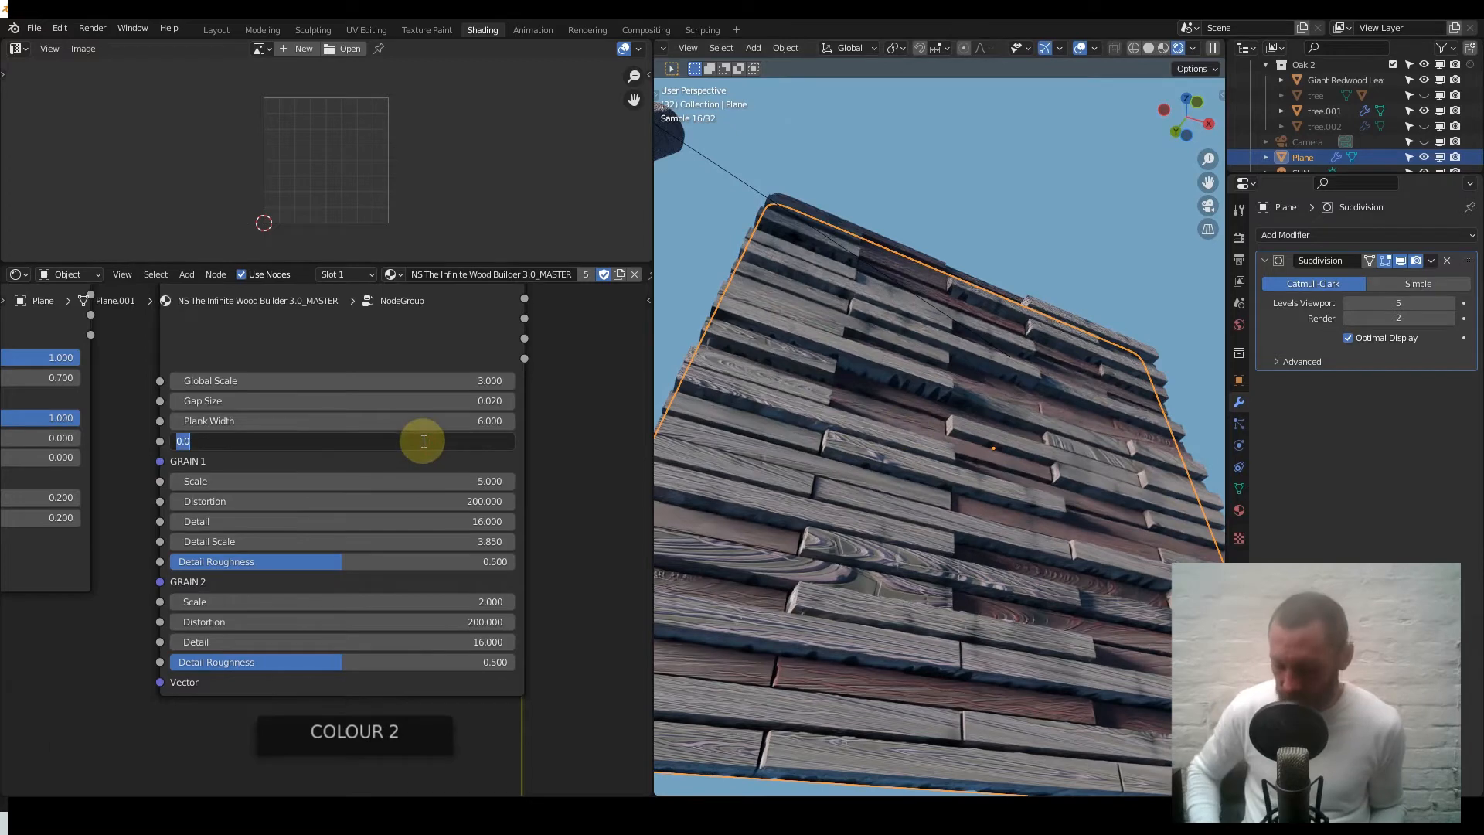
text(1)
key(Return)
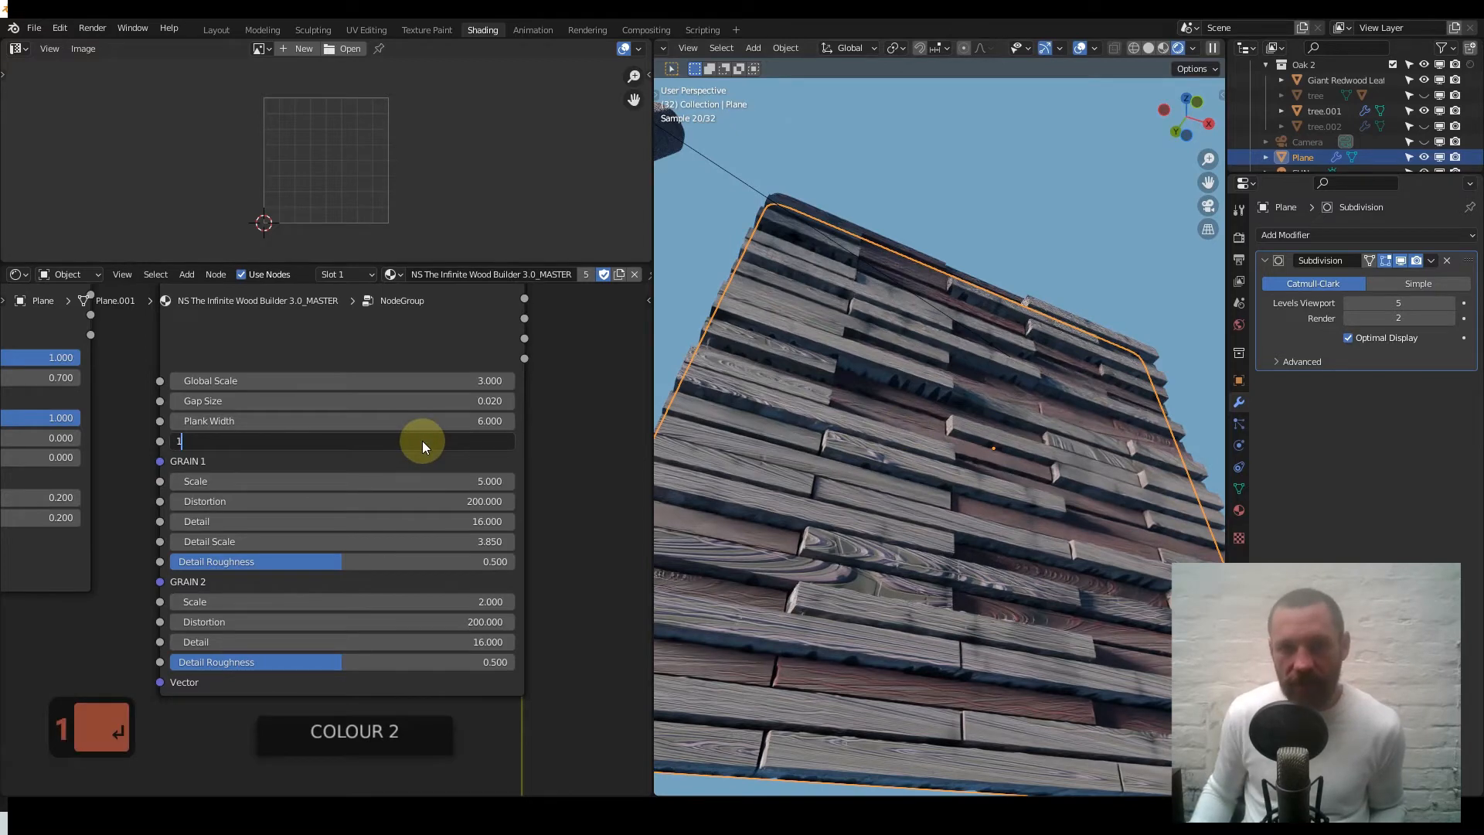
click(422, 440)
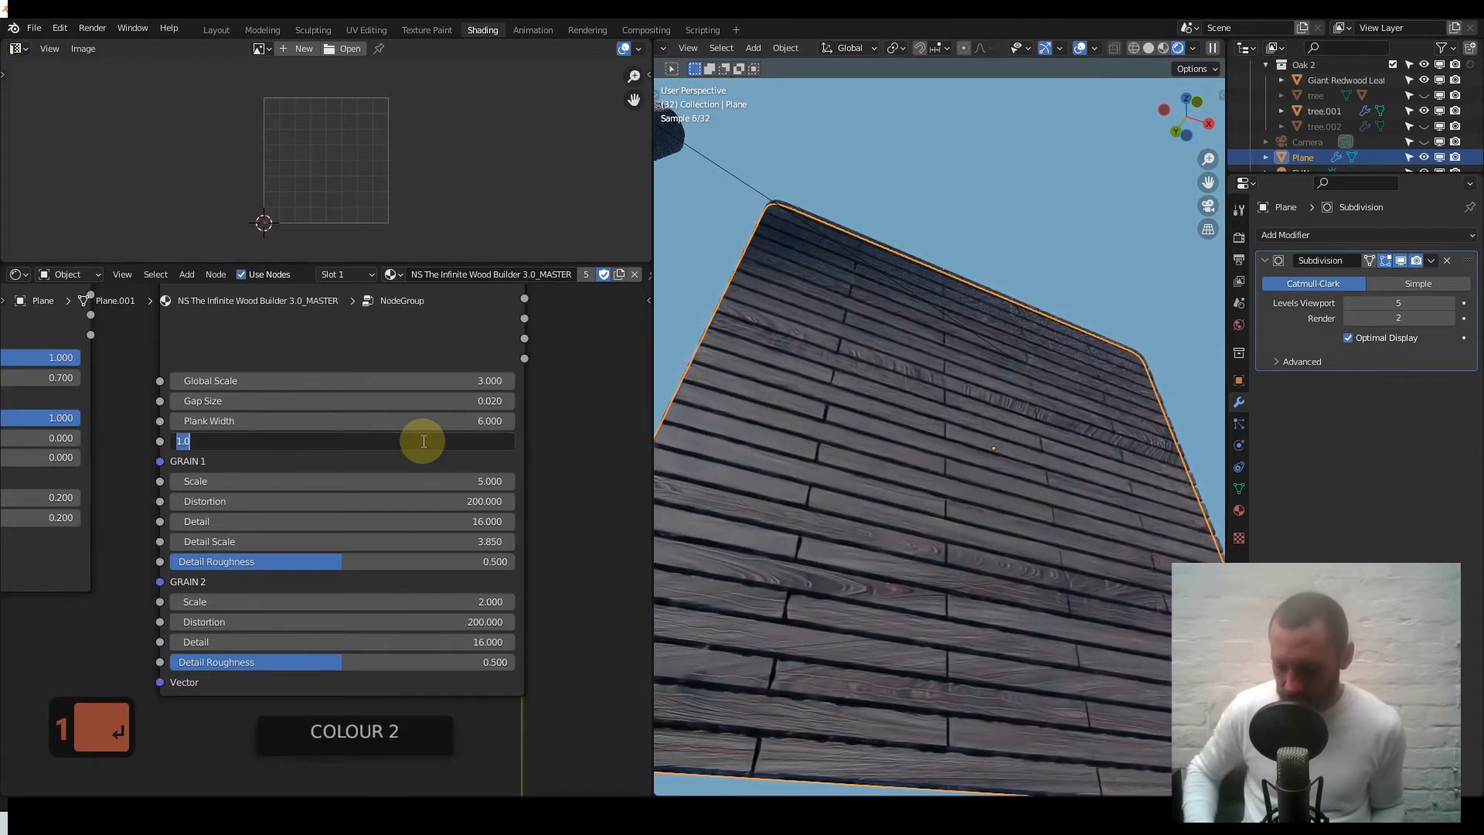
text(.5)
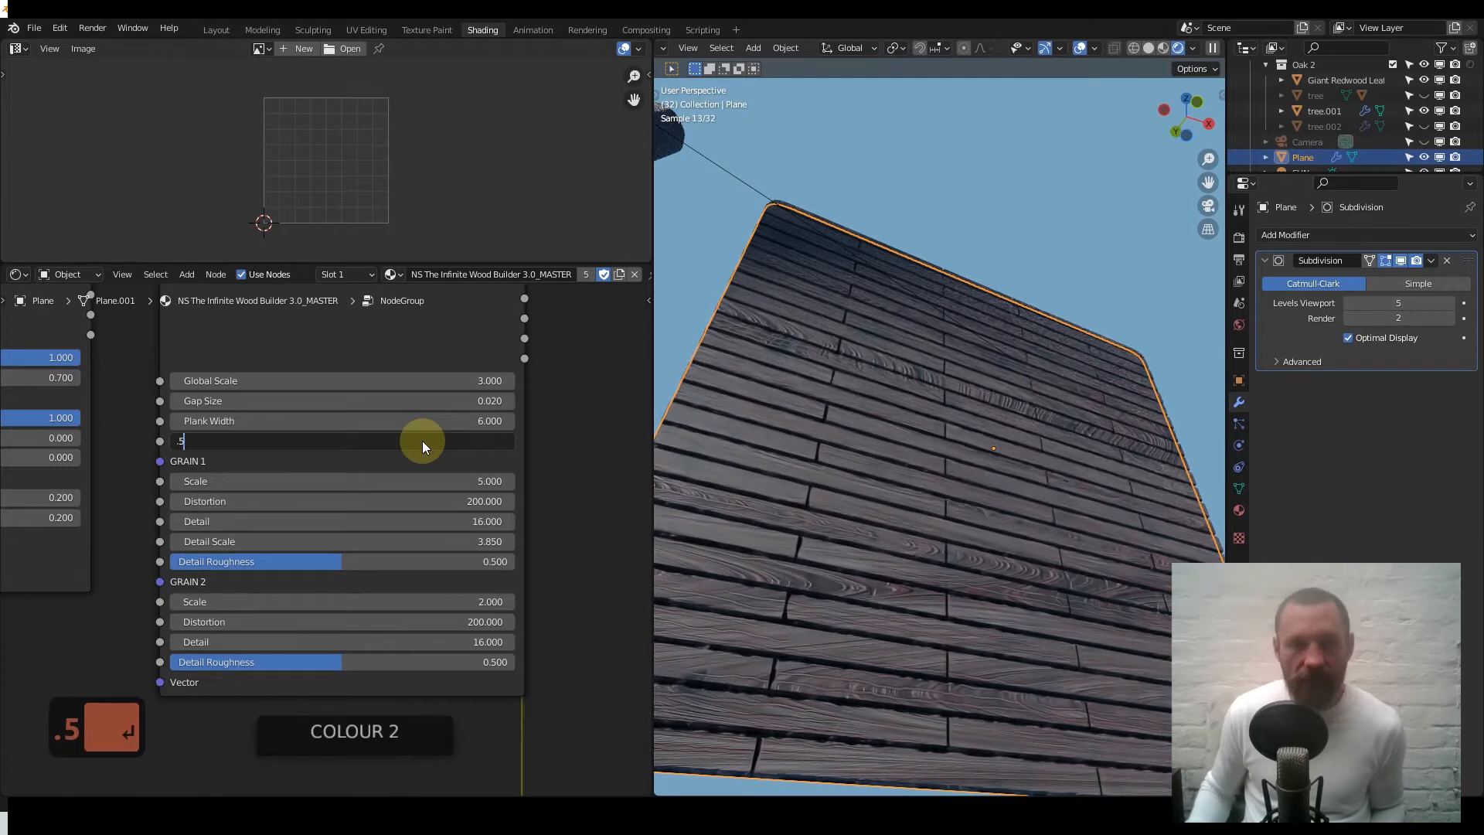
key(Return)
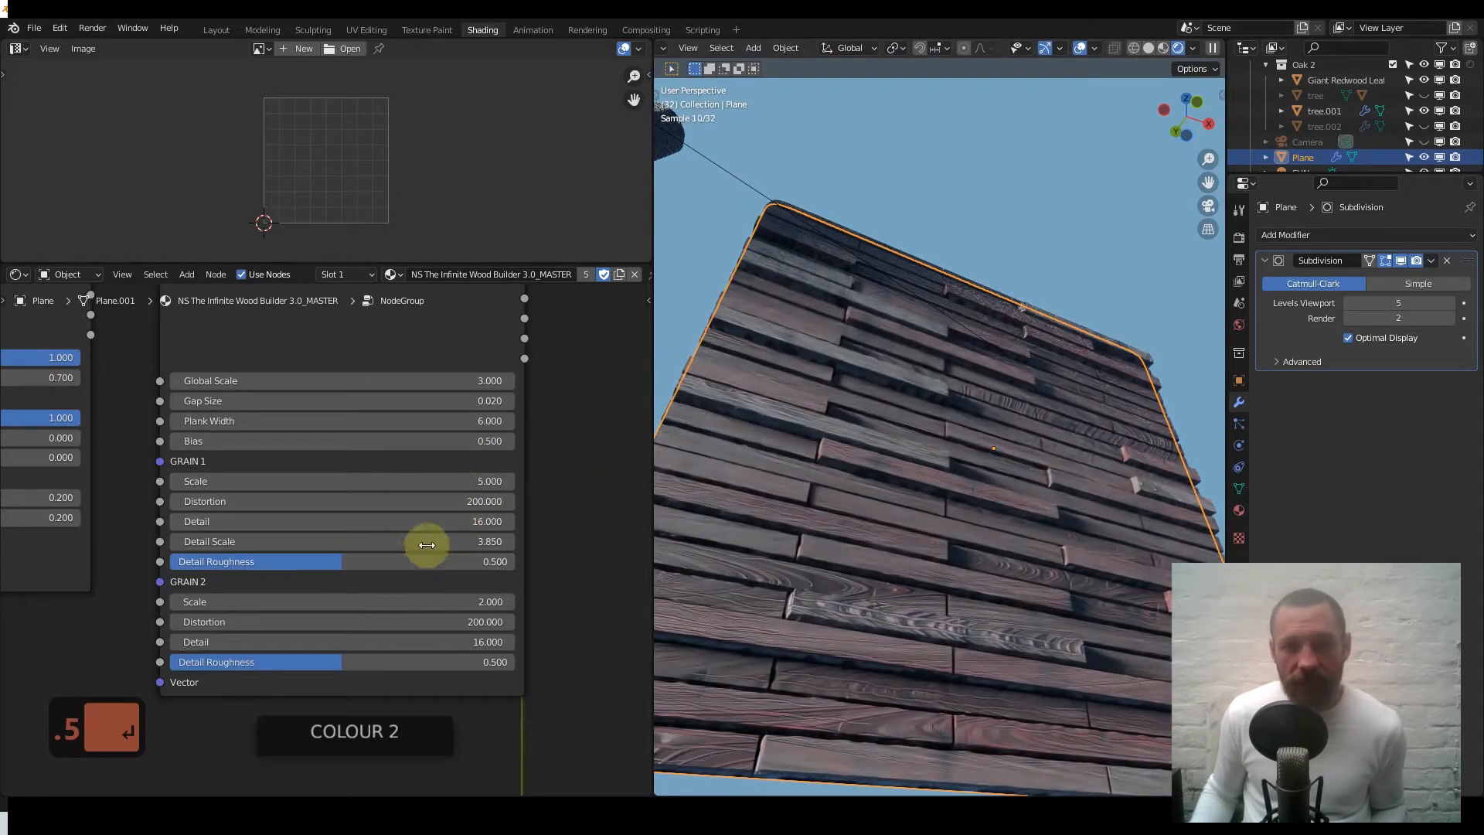
- Examine the COLOUR 1 and COLOUR 2 ramps below the plank nodes and the TEXTURE BAKING section of the node group
scroll(331, 518, down, 13)
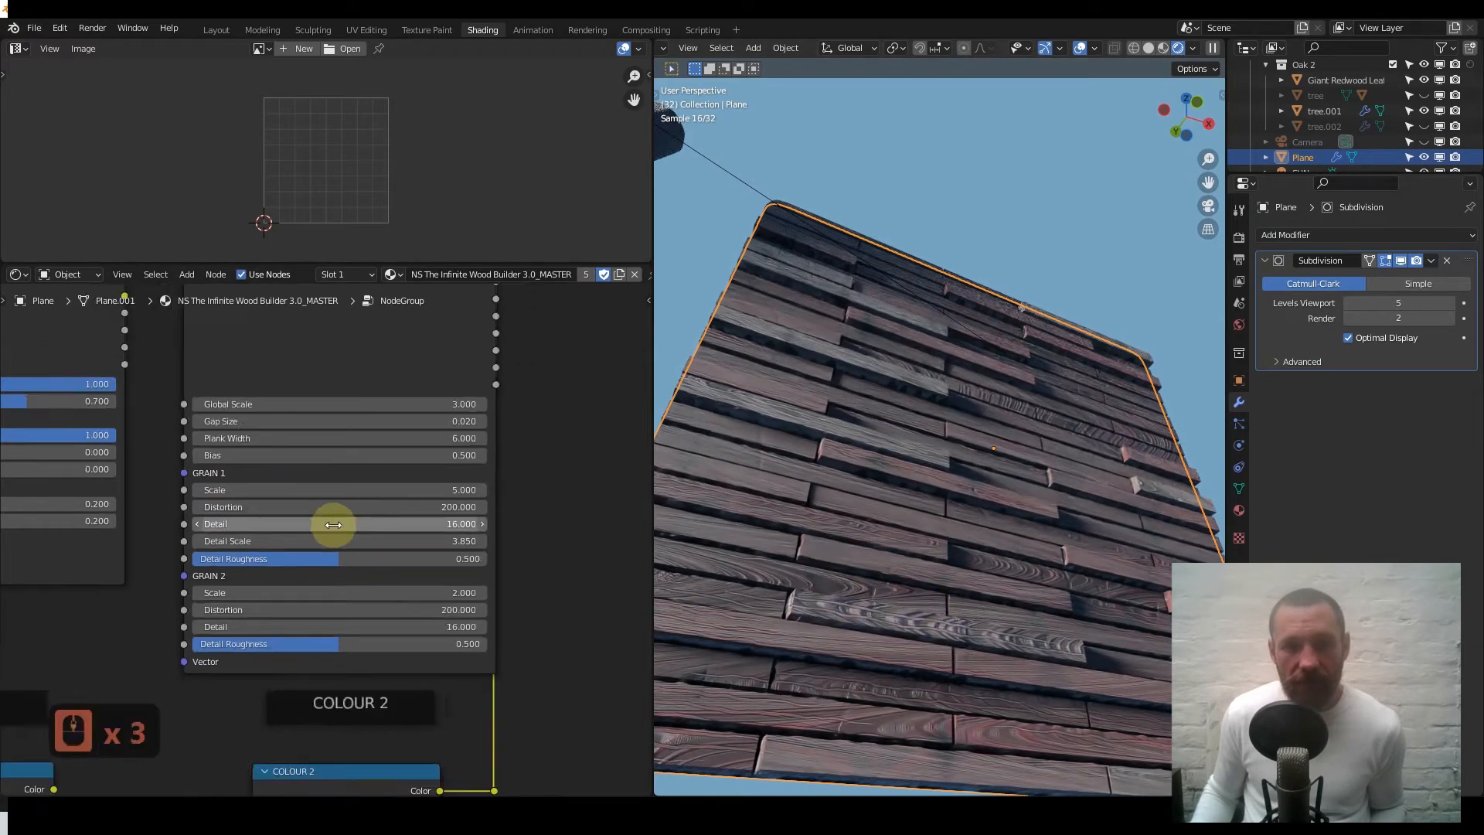
scroll(355, 546, up, 6)
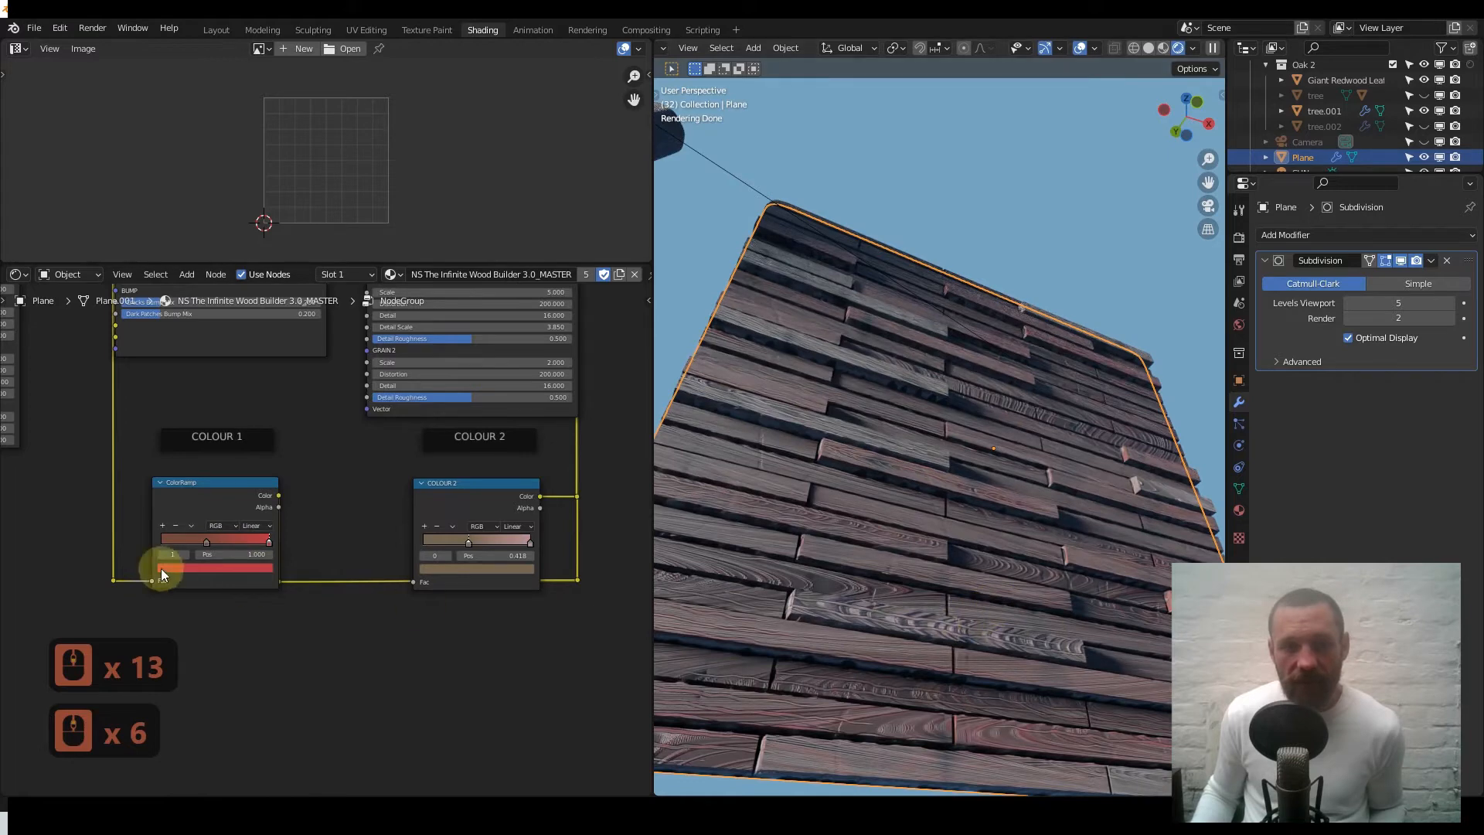
scroll(478, 513, down, 12)
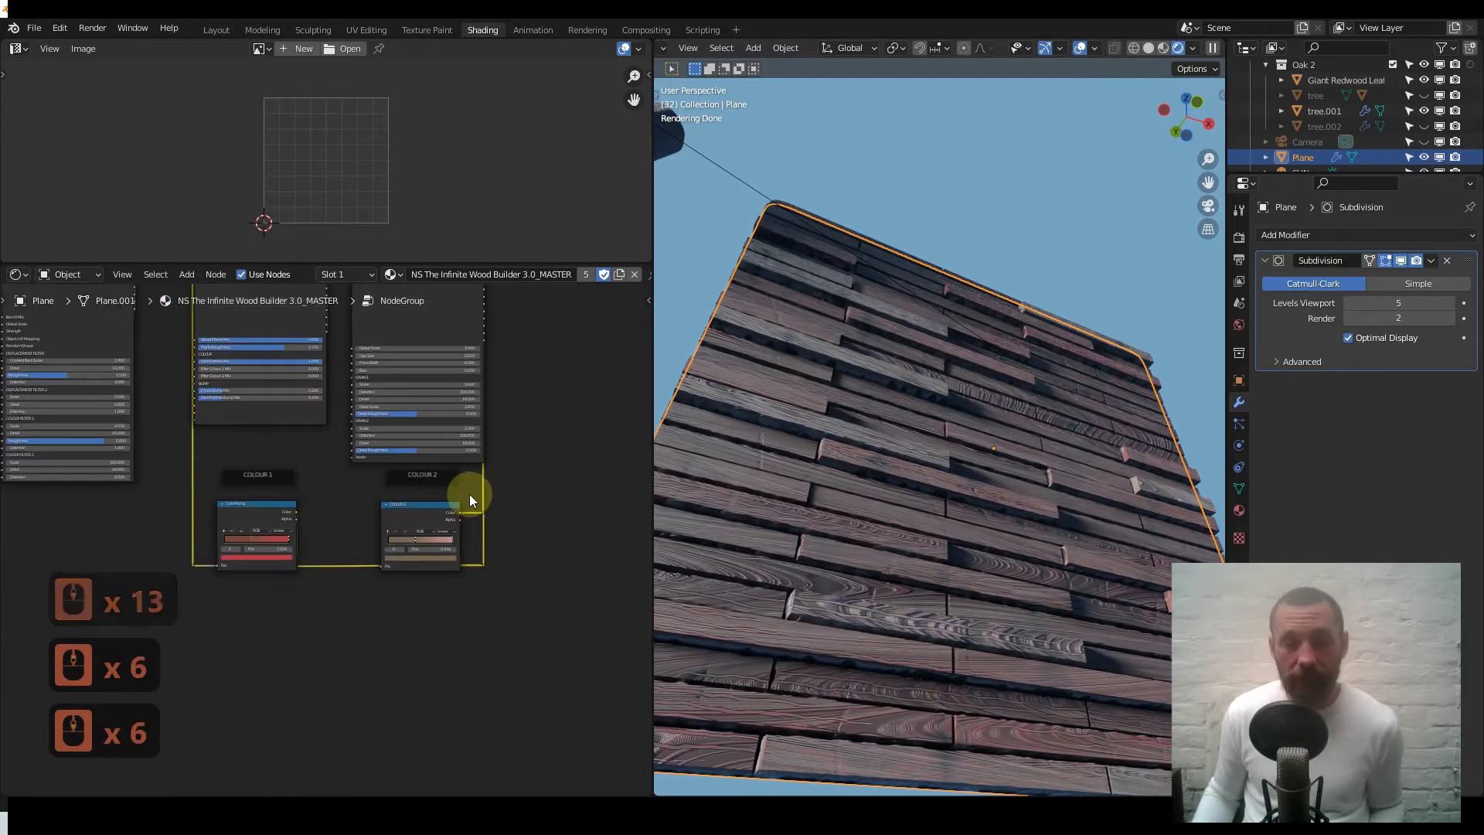
middle_drag(452, 404, 437, 467)
middle_drag(475, 400, 421, 618)
middle_drag(480, 431, 407, 607)
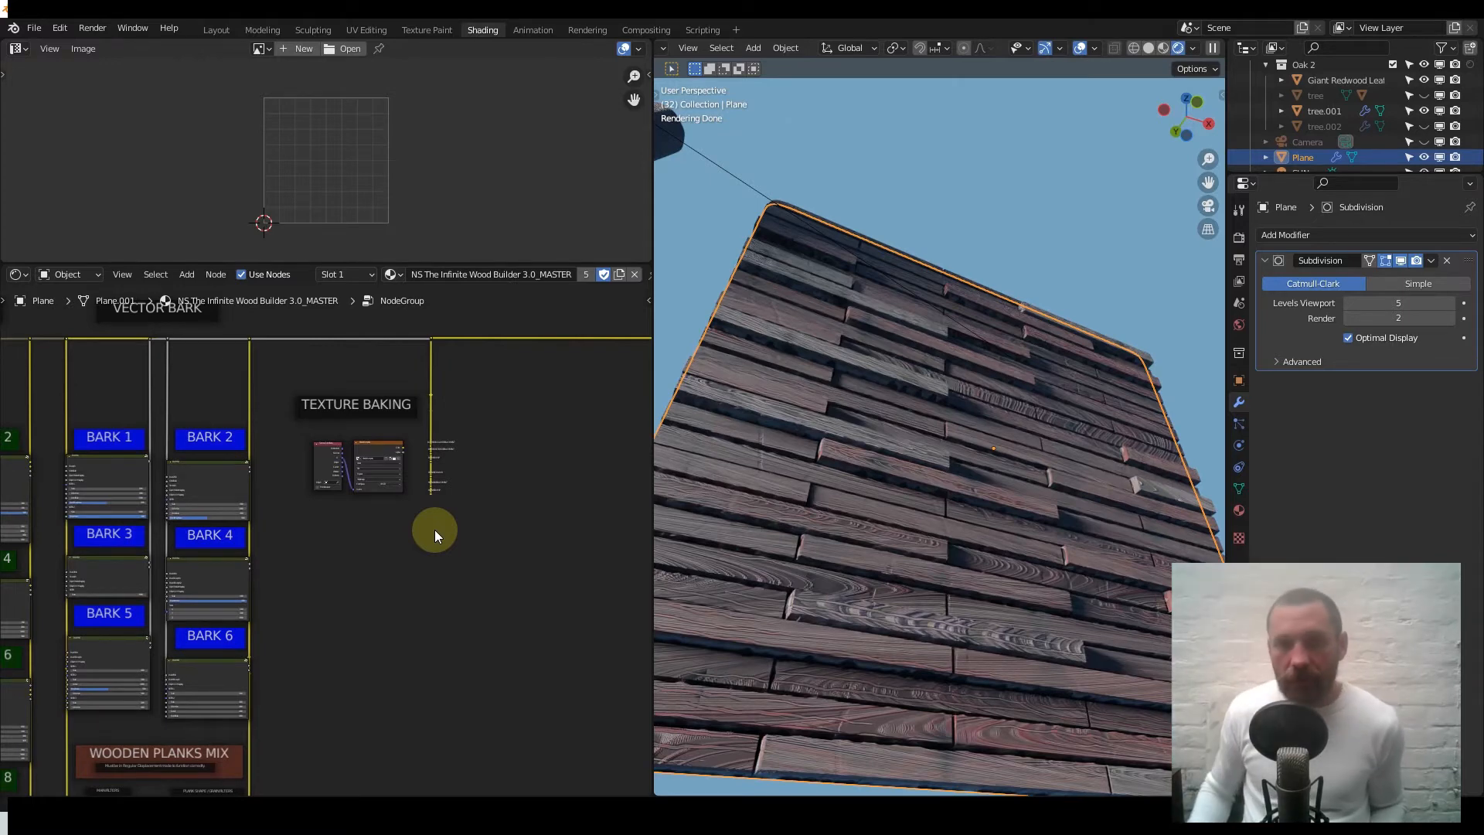
key(x)
click(765, 447)
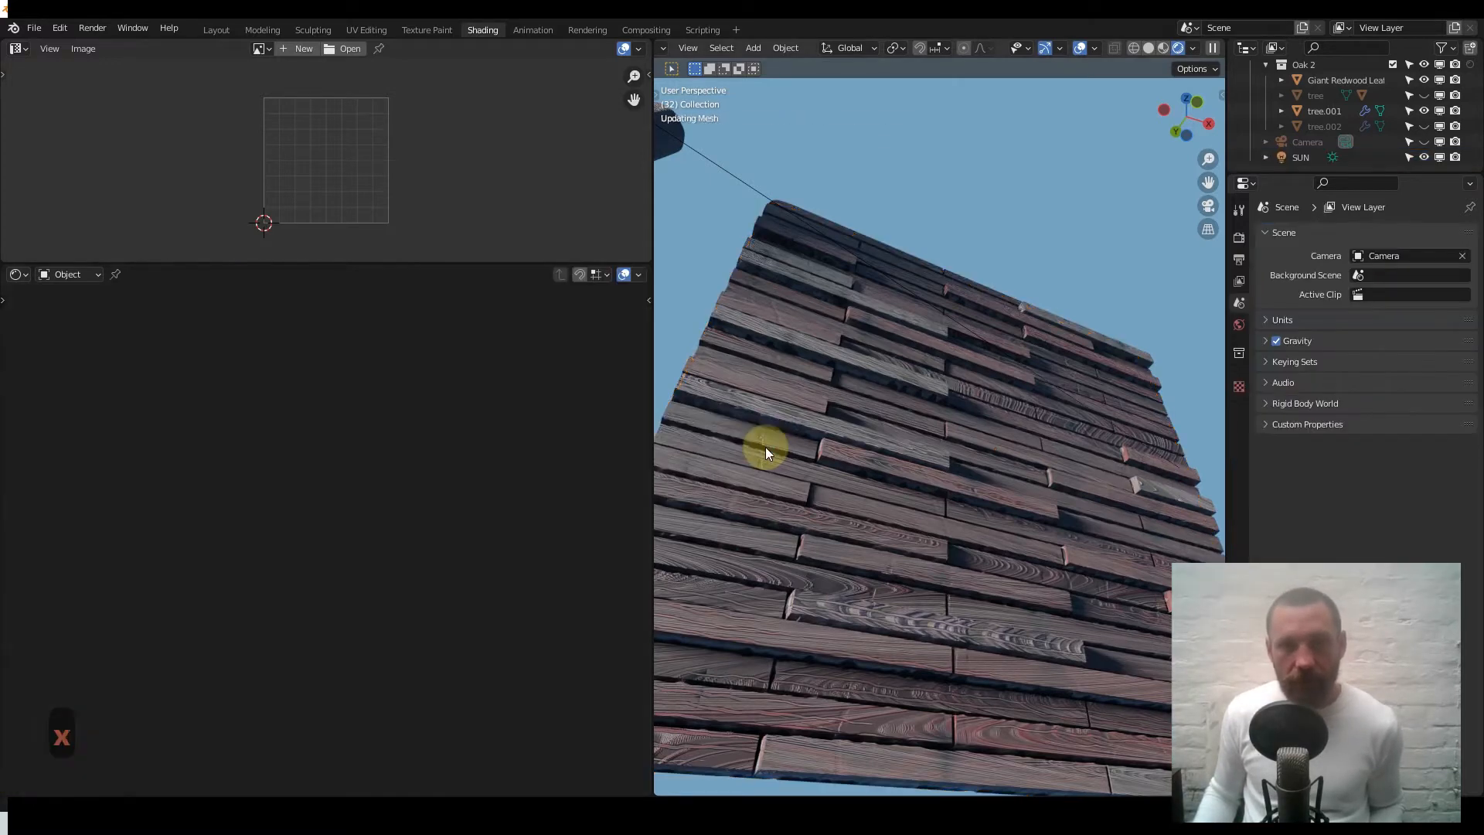
key(ctrl+z)
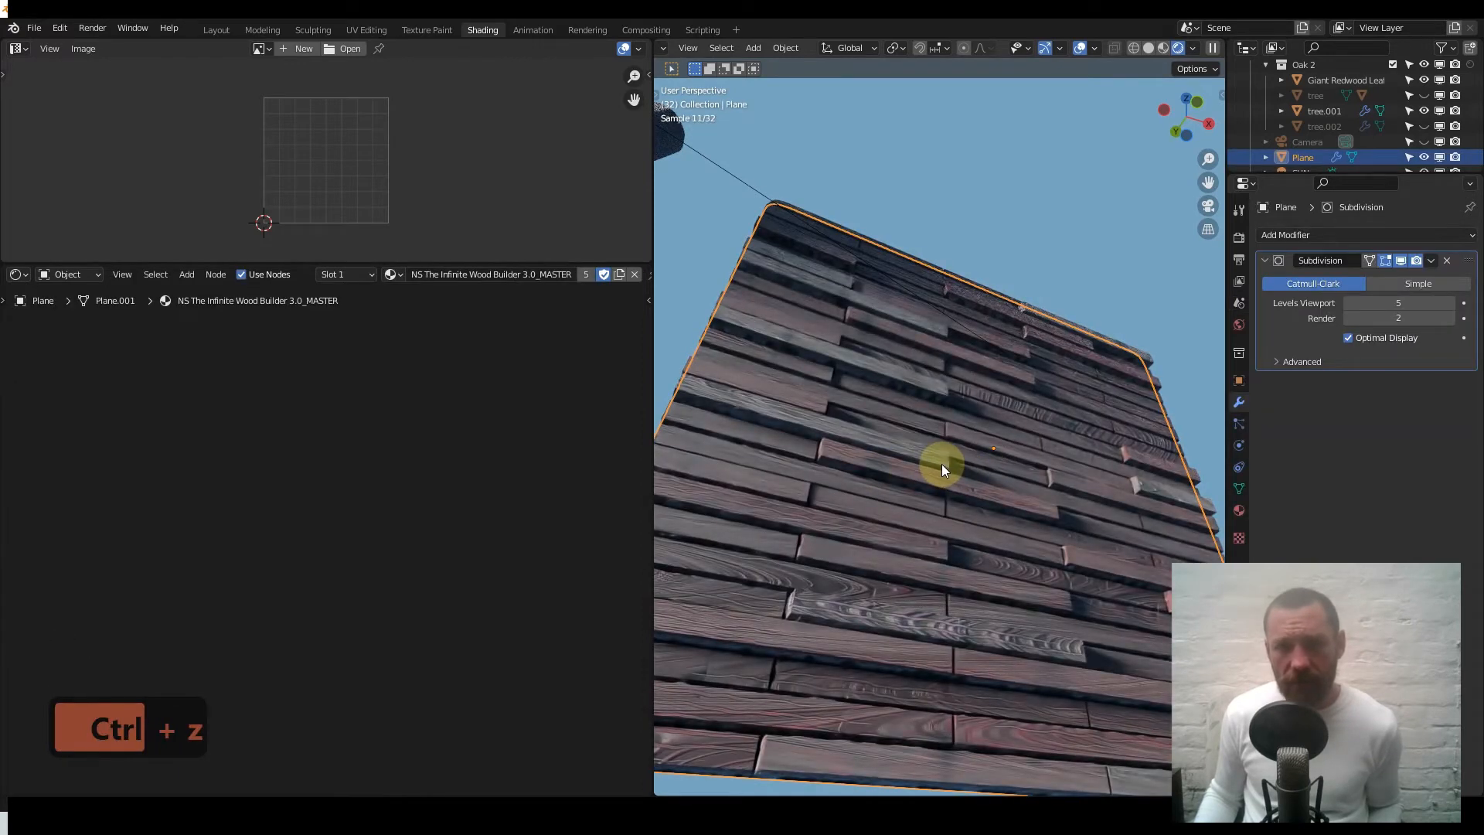
- Enter Edit Mode on the plane, select the whole mesh and unwrap it with Cube Projection
key(Tab)
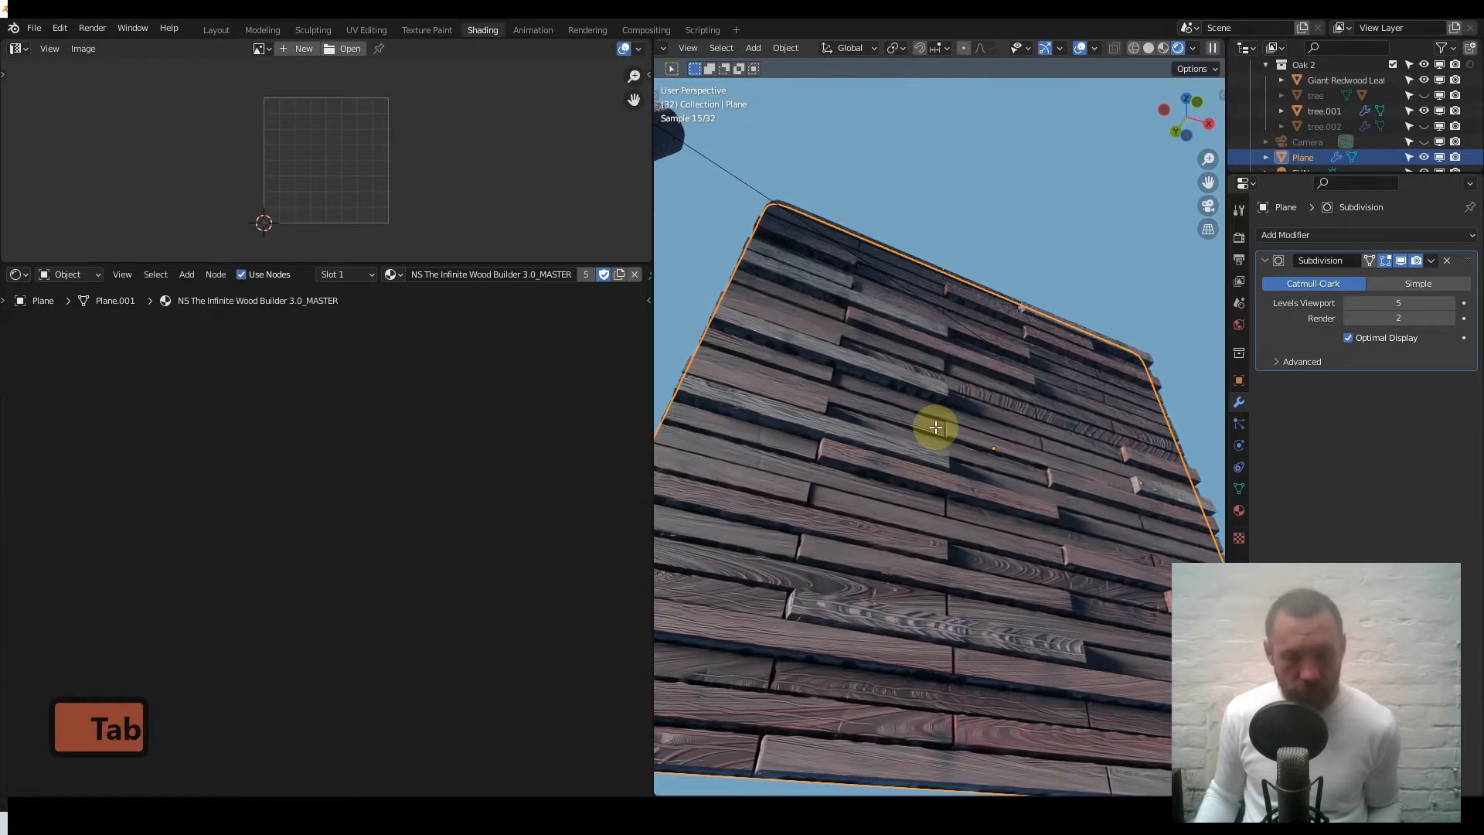
key(a)
key(u)
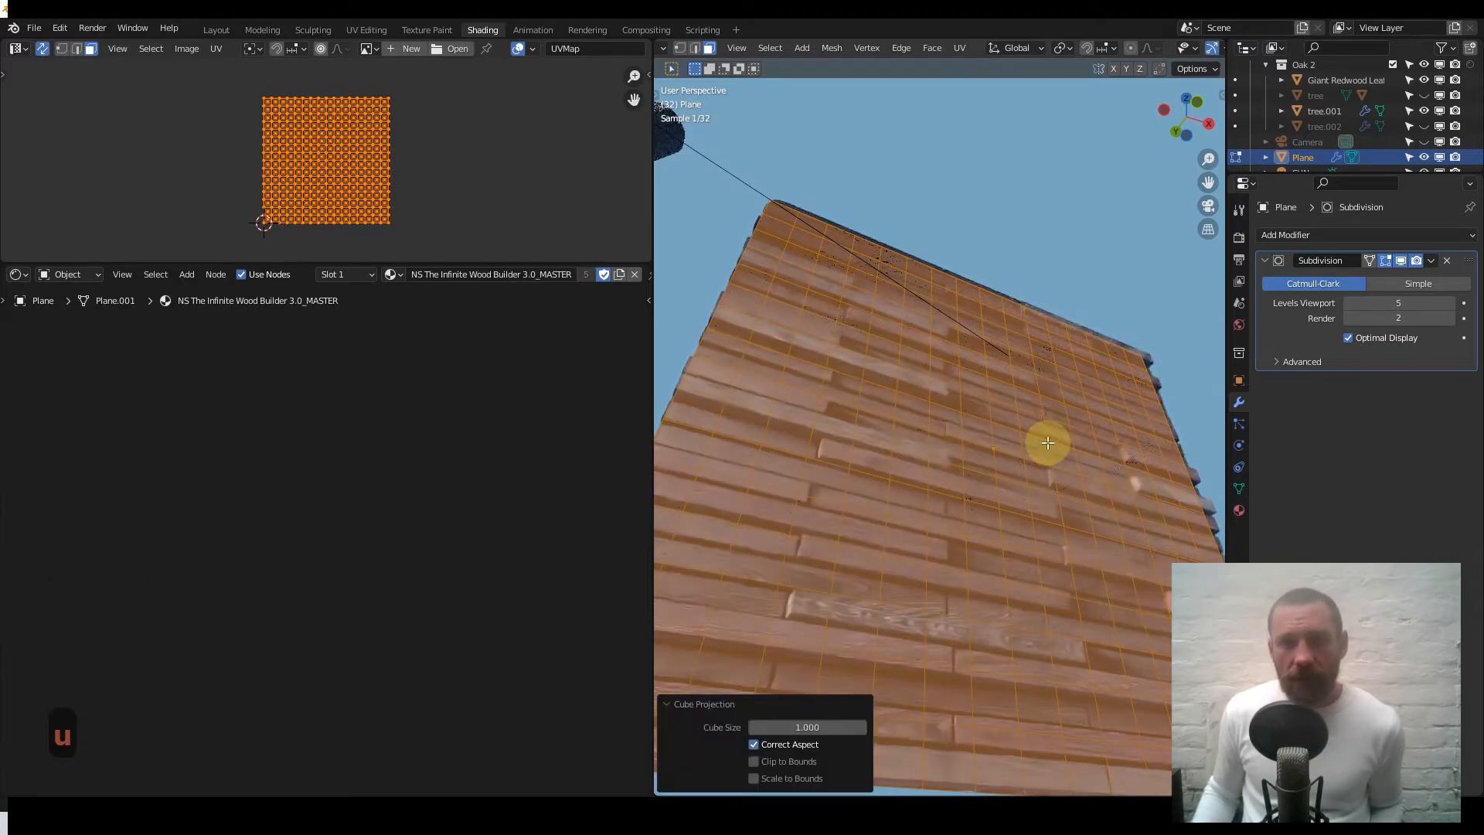
- Leave Edit Mode and delete the wooden plank plane from the scene
key(Tab)
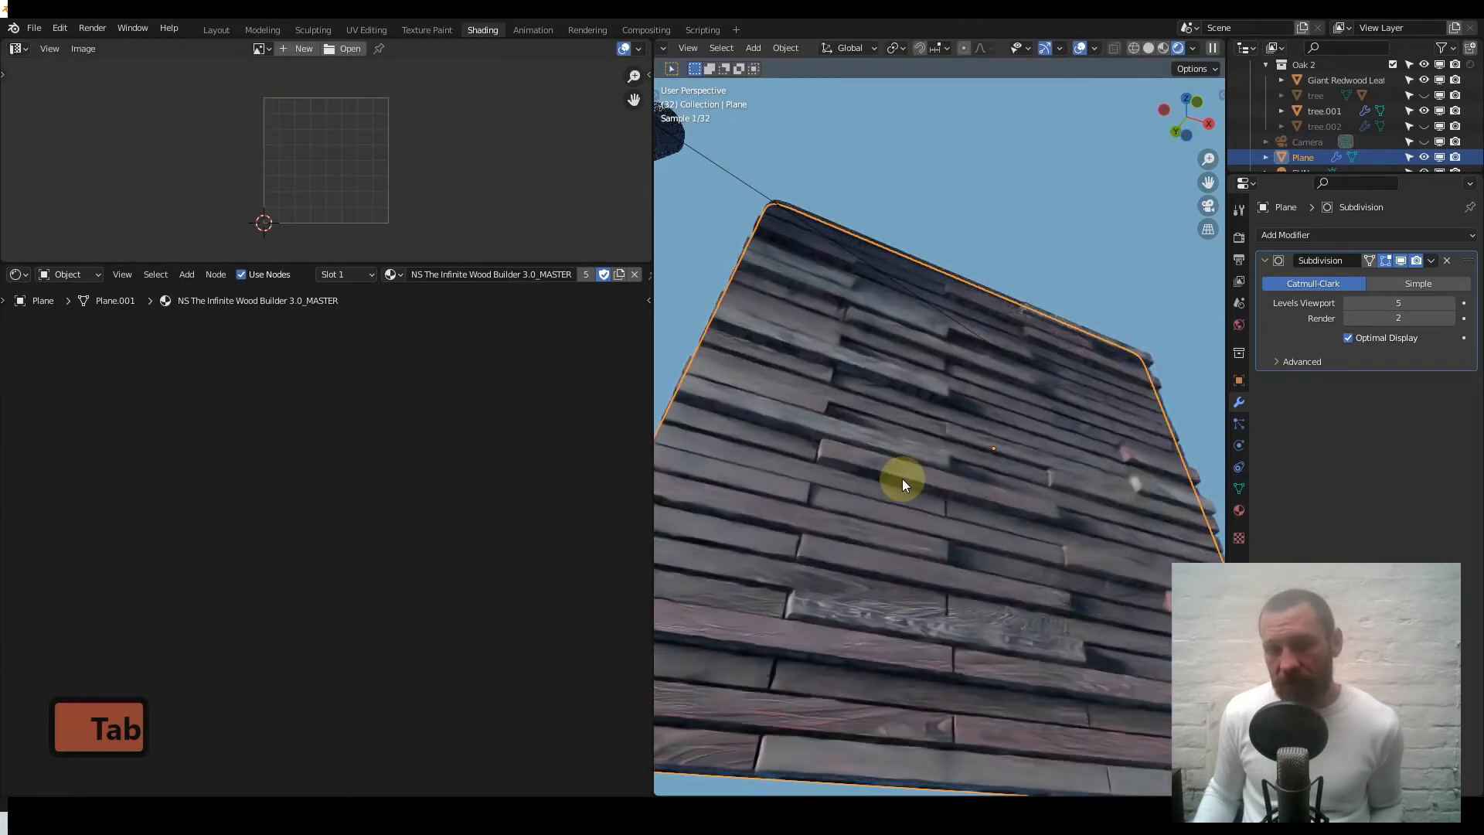
key(x)
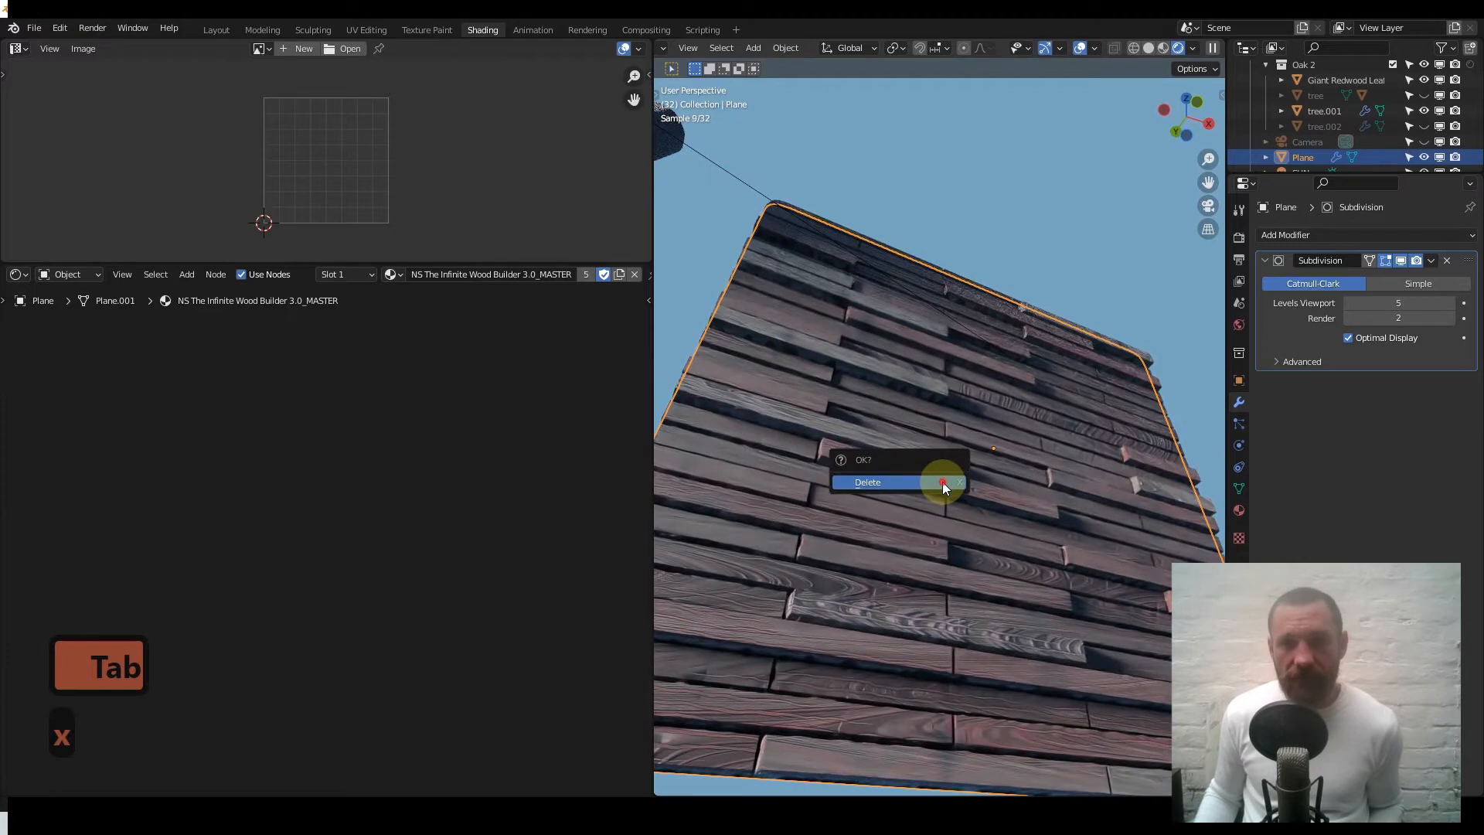
click(942, 481)
scroll(888, 544, down, 5)
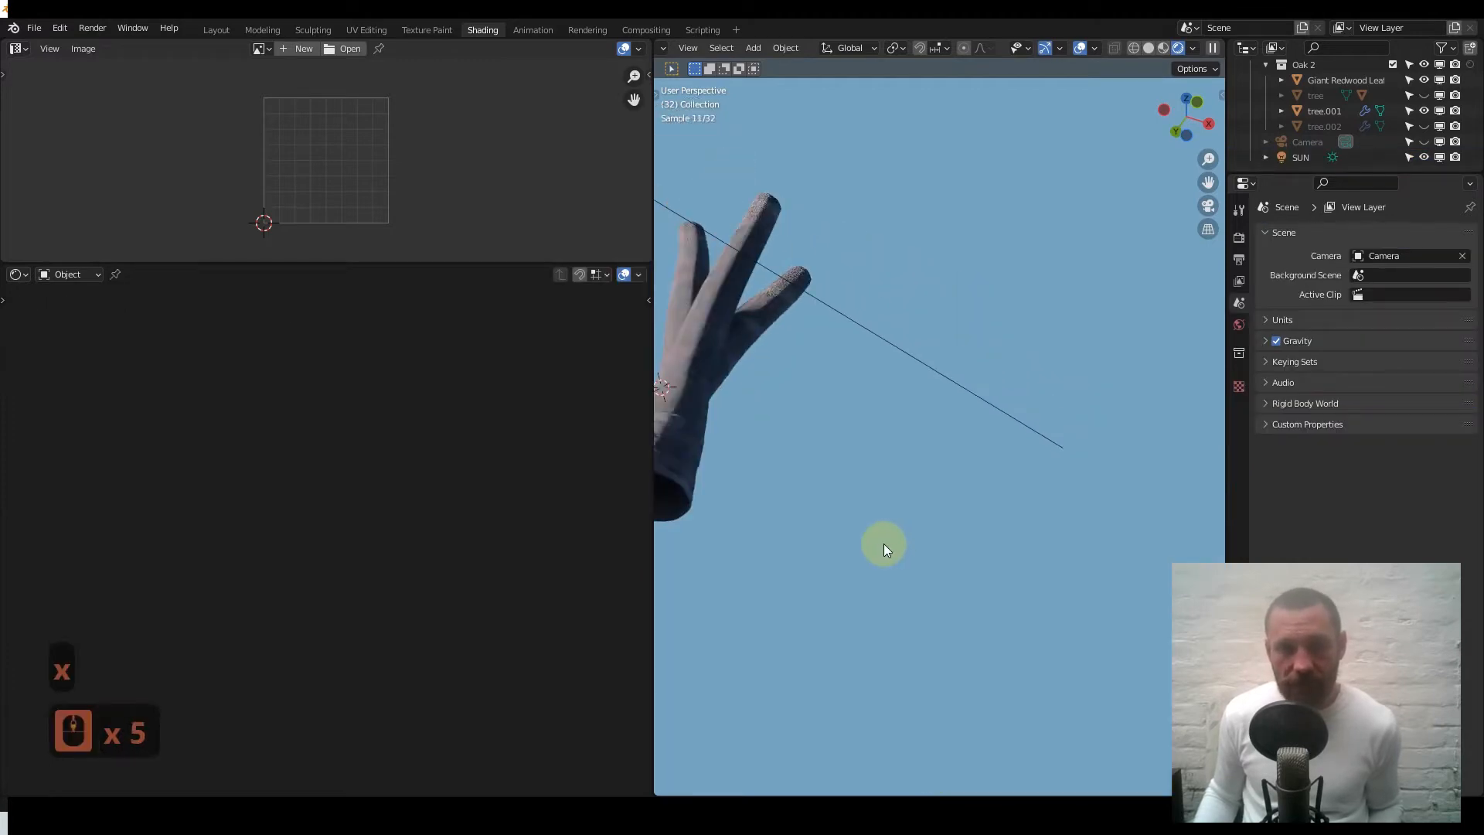
- Frame the tree trunk in front orthographic view, select it and open its wood material's node group
key(1)
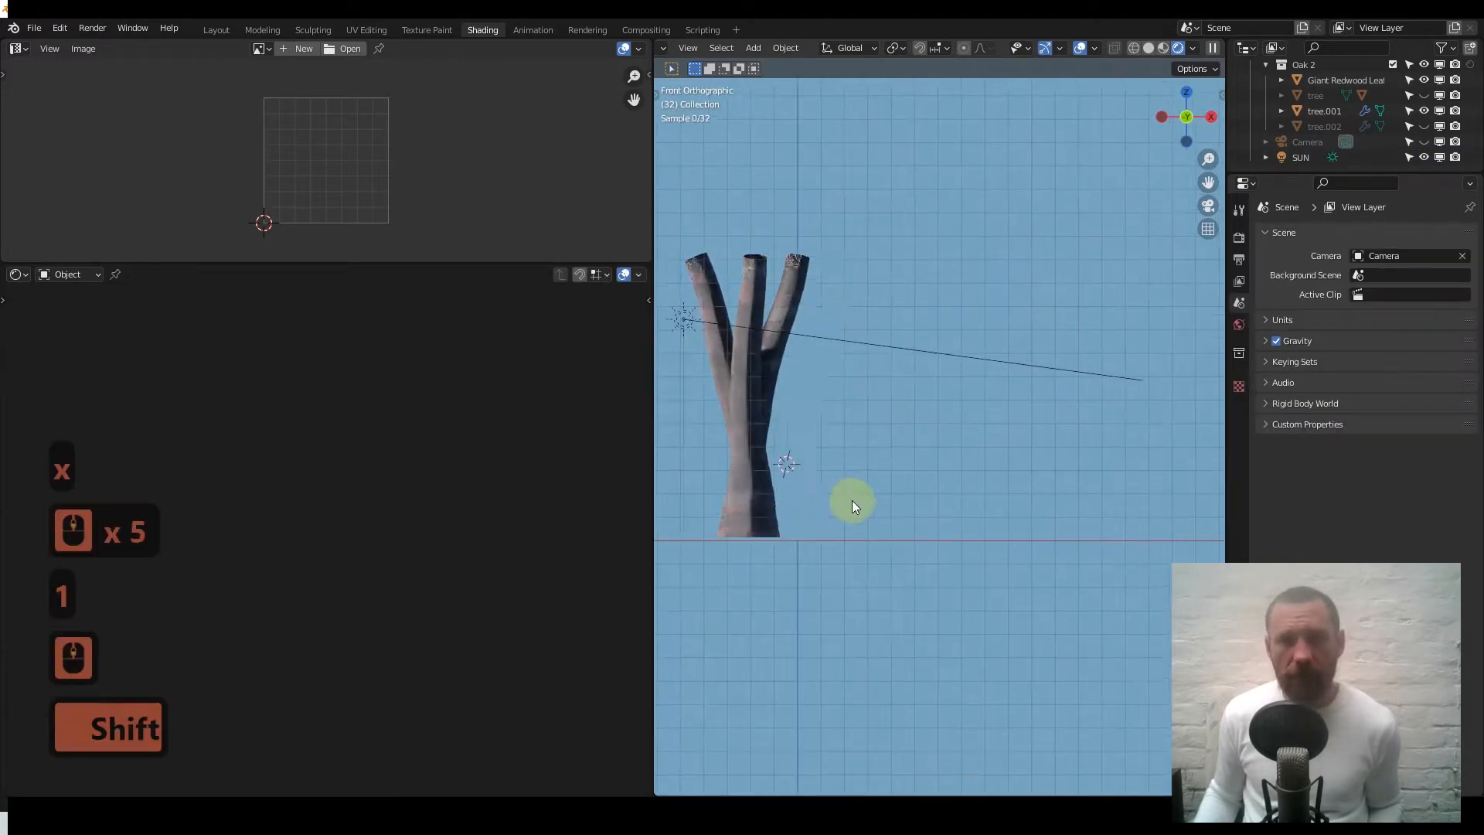
shift+middle_drag(852, 499, 931, 530)
scroll(931, 530, up, 4)
shift+middle_drag(920, 613, 904, 516)
click(904, 517)
key(Tab)
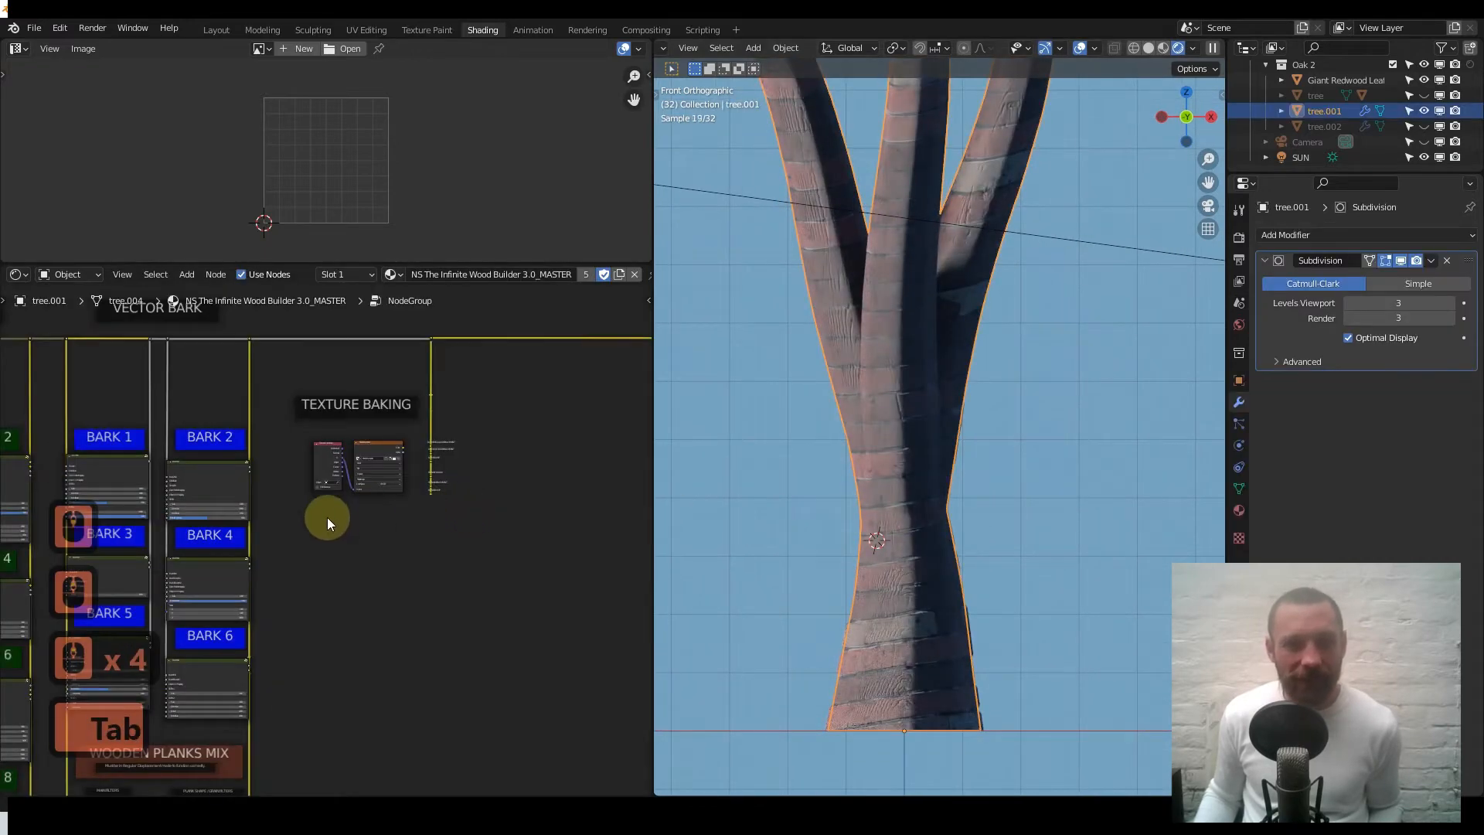
- Set the mix value above Plank Roughness in the main WOODEN PLANKS MIX node to 0
scroll(336, 583, down, 3)
scroll(336, 582, up, 17)
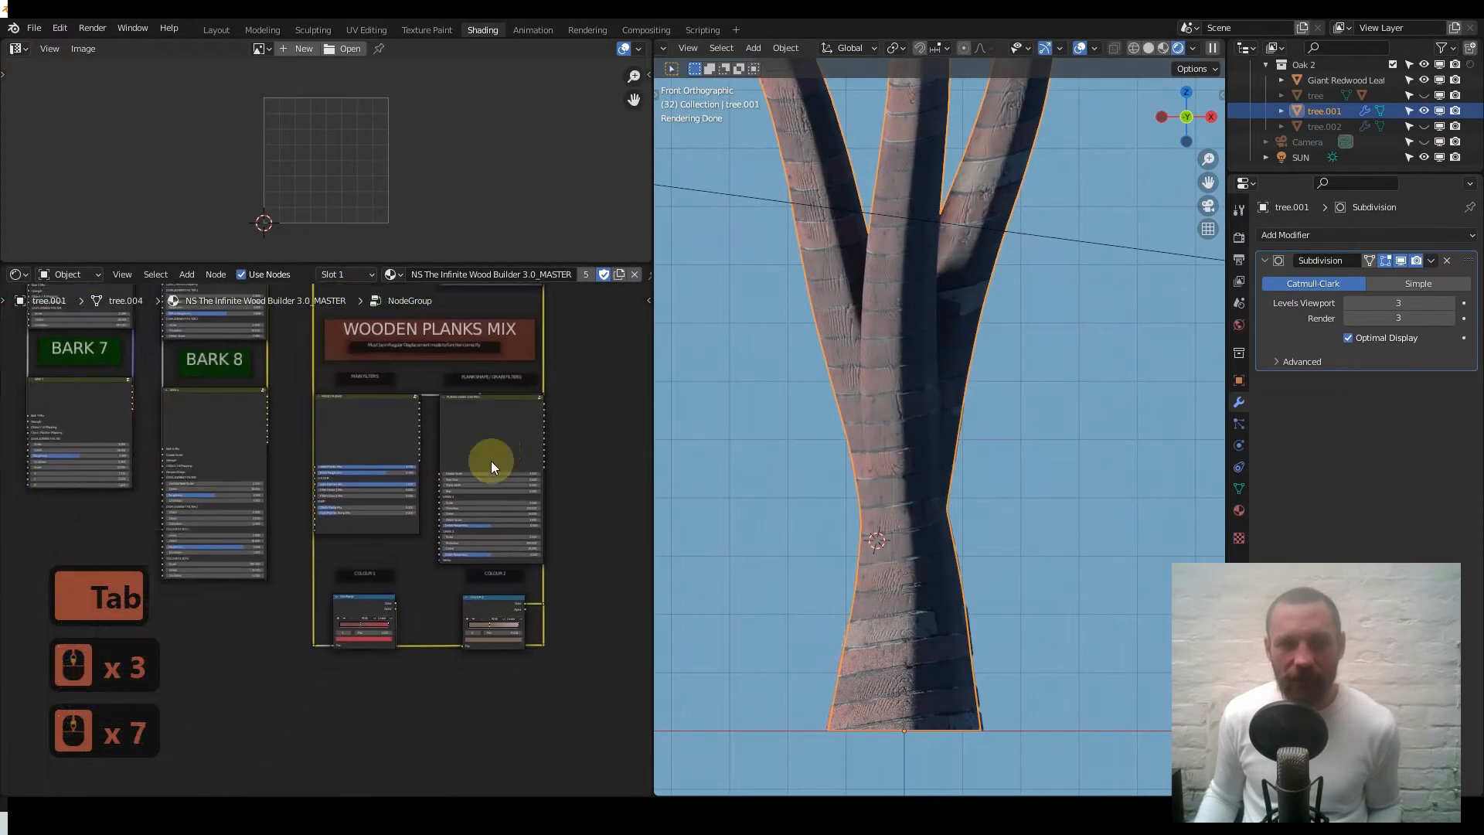
double_click(510, 368)
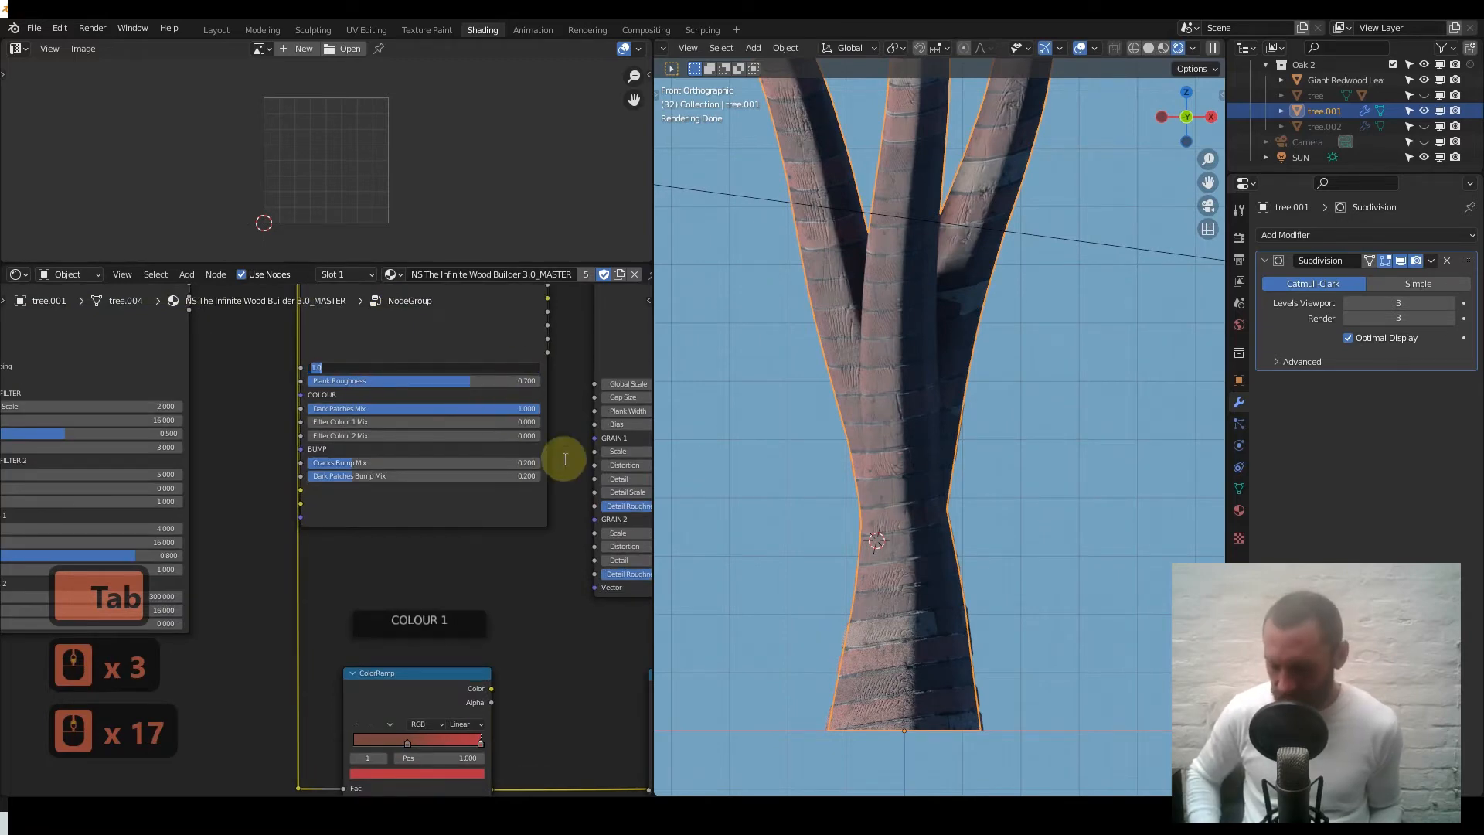
text(0)
key(Return)
- Return to the top level of the material's node tree and scale the node layout to bring the main group node into view
key(Tab)
middle_drag(490, 455, 444, 401)
scroll(443, 401, down, 12)
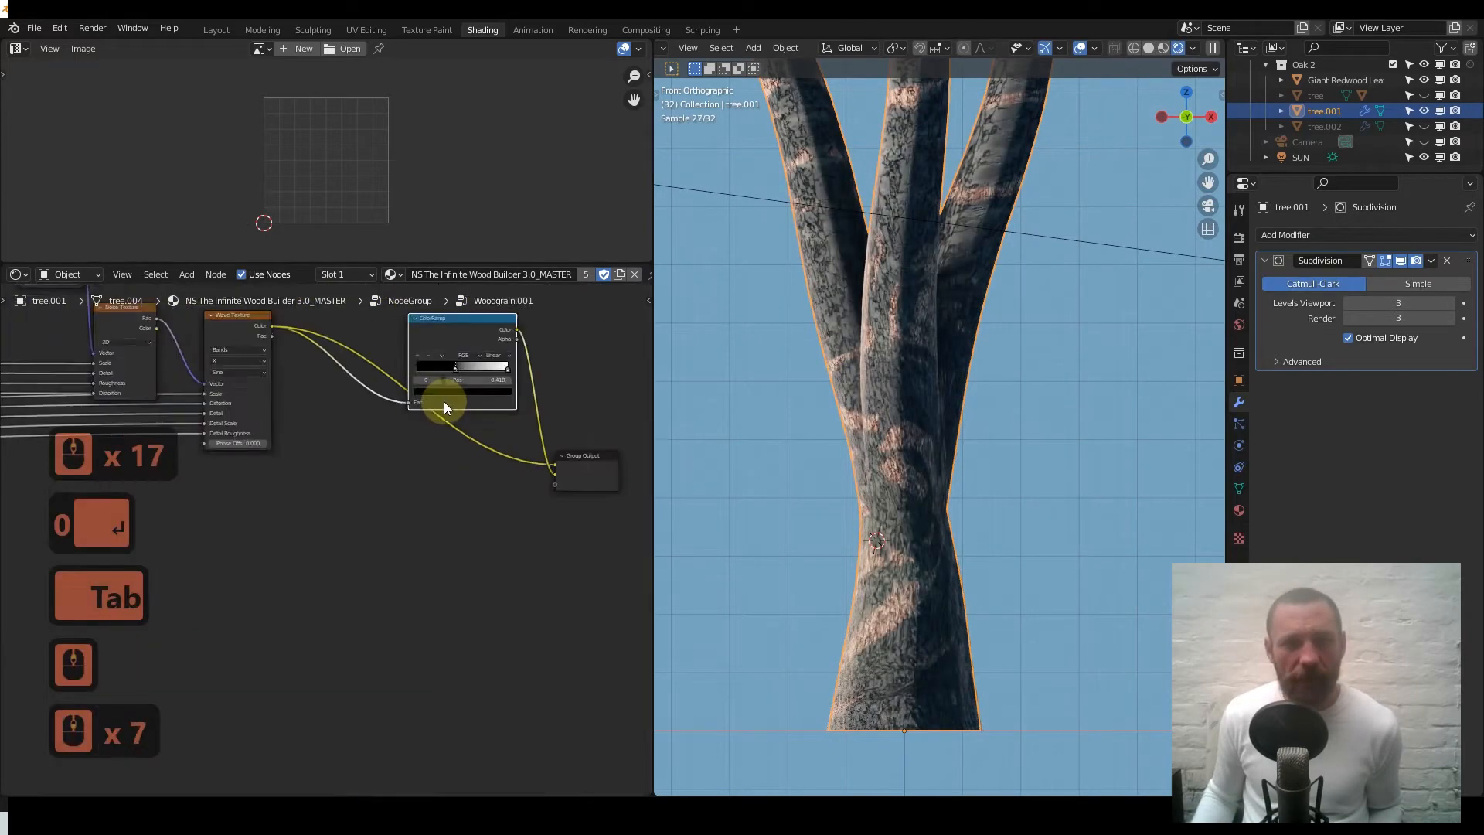
key(ctrl+Tab)
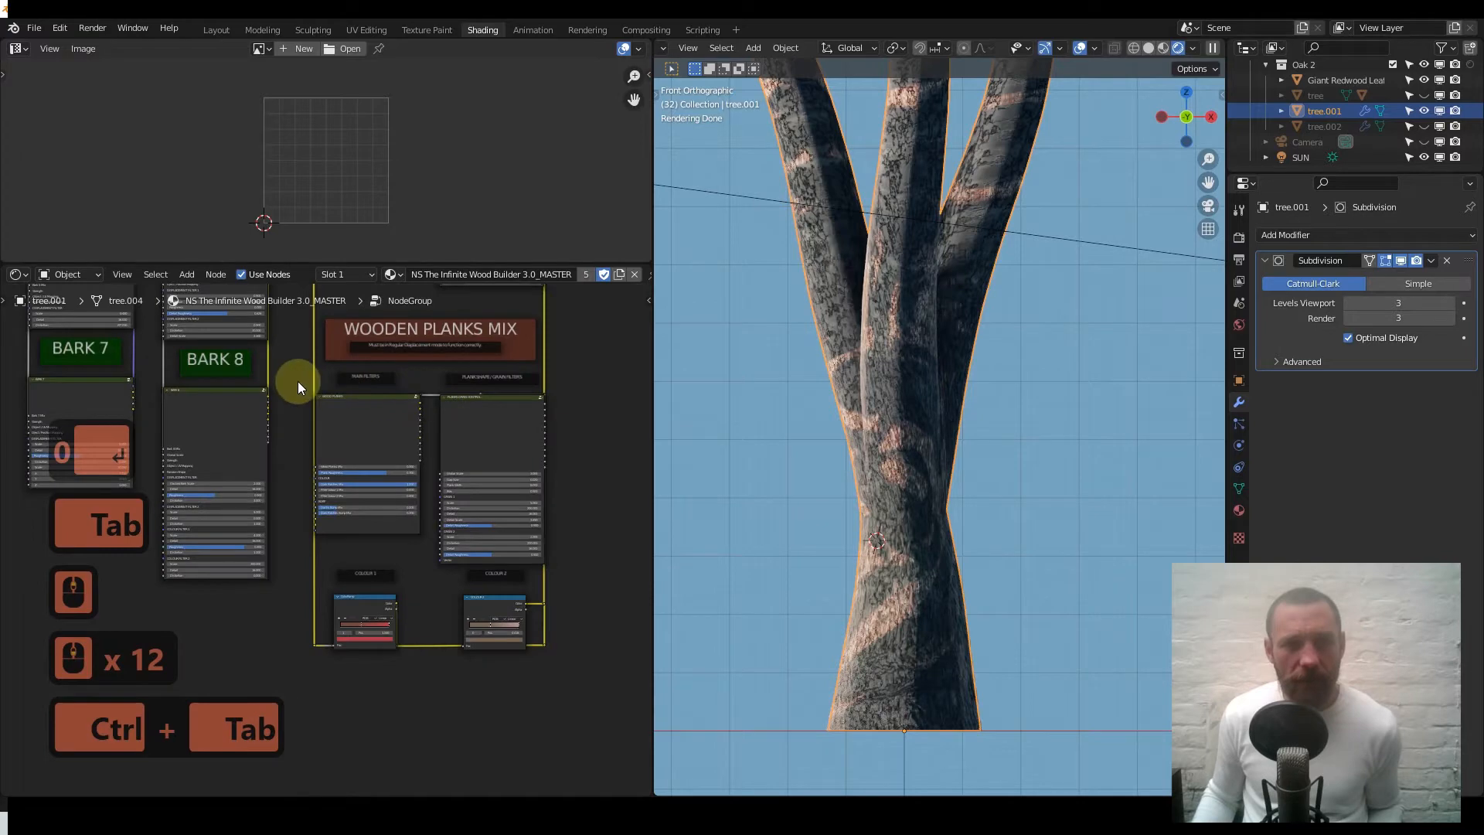
key(ctrl+Tab)
scroll(281, 419, down, 20)
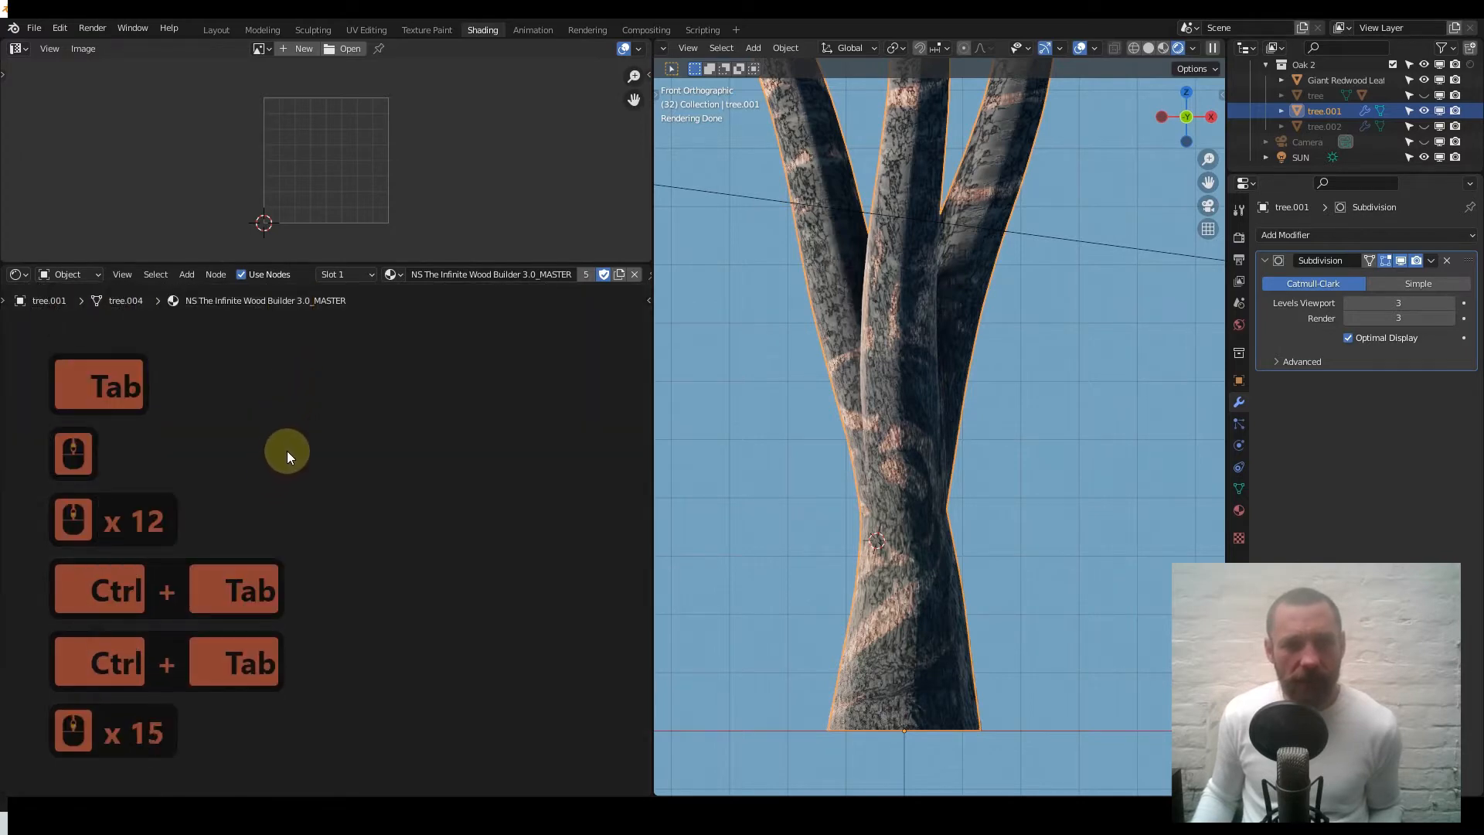
key(s)
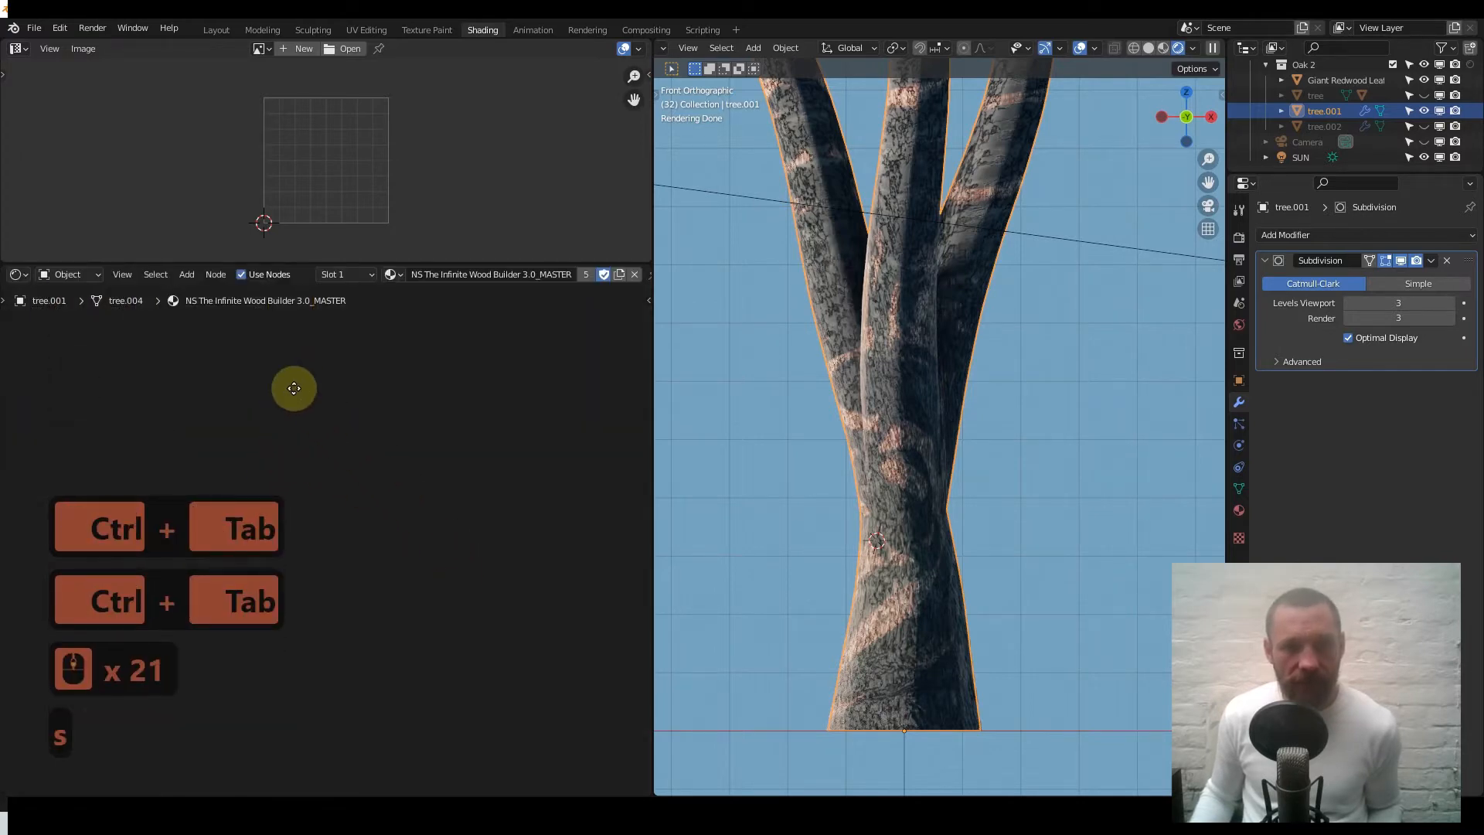
key(s)
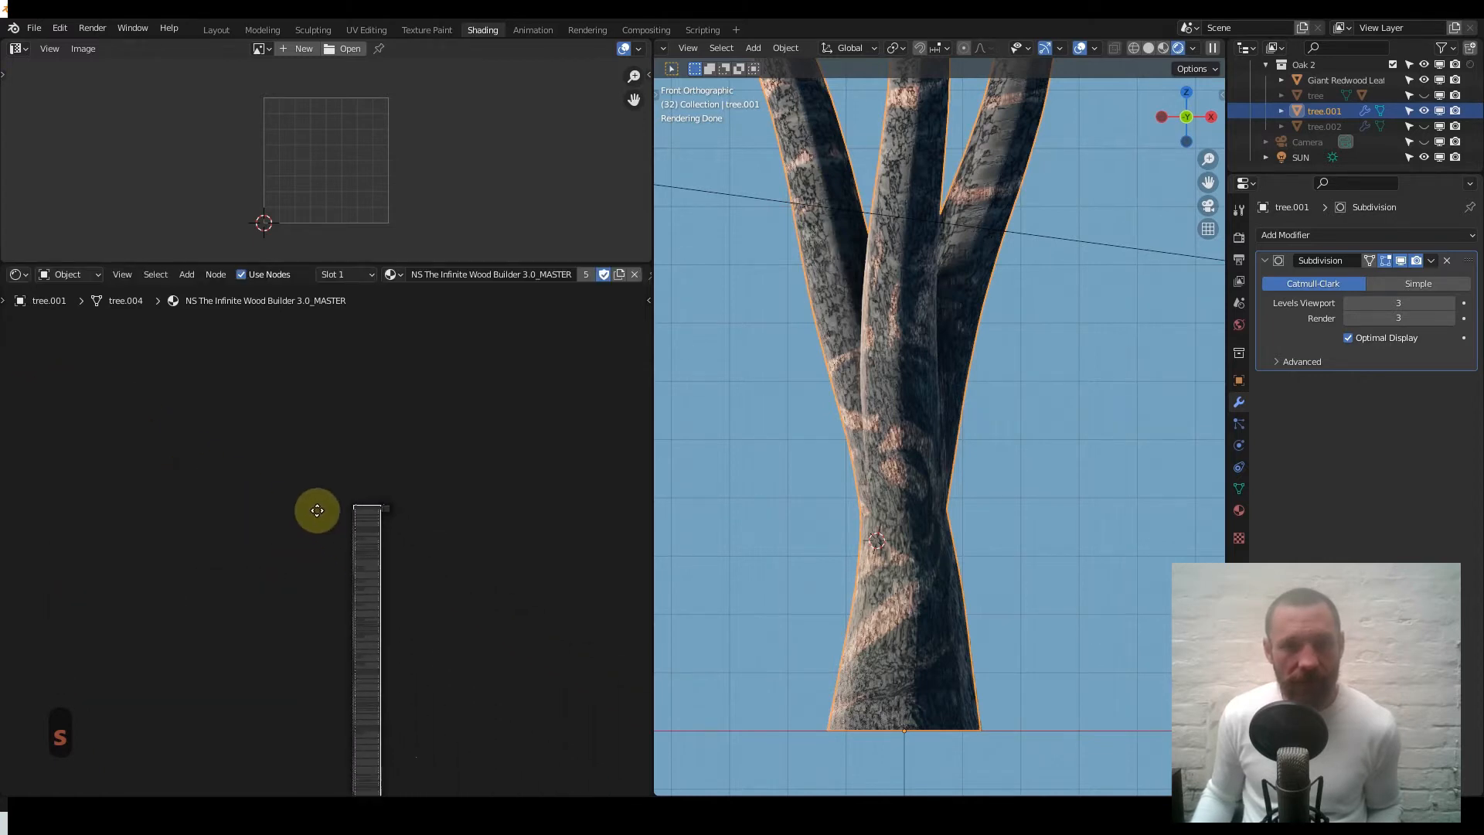
click(271, 422)
- Set Bark 8 Mix to 0 in the Infinite Wood Builder 3.0 node
scroll(301, 452, up, 20)
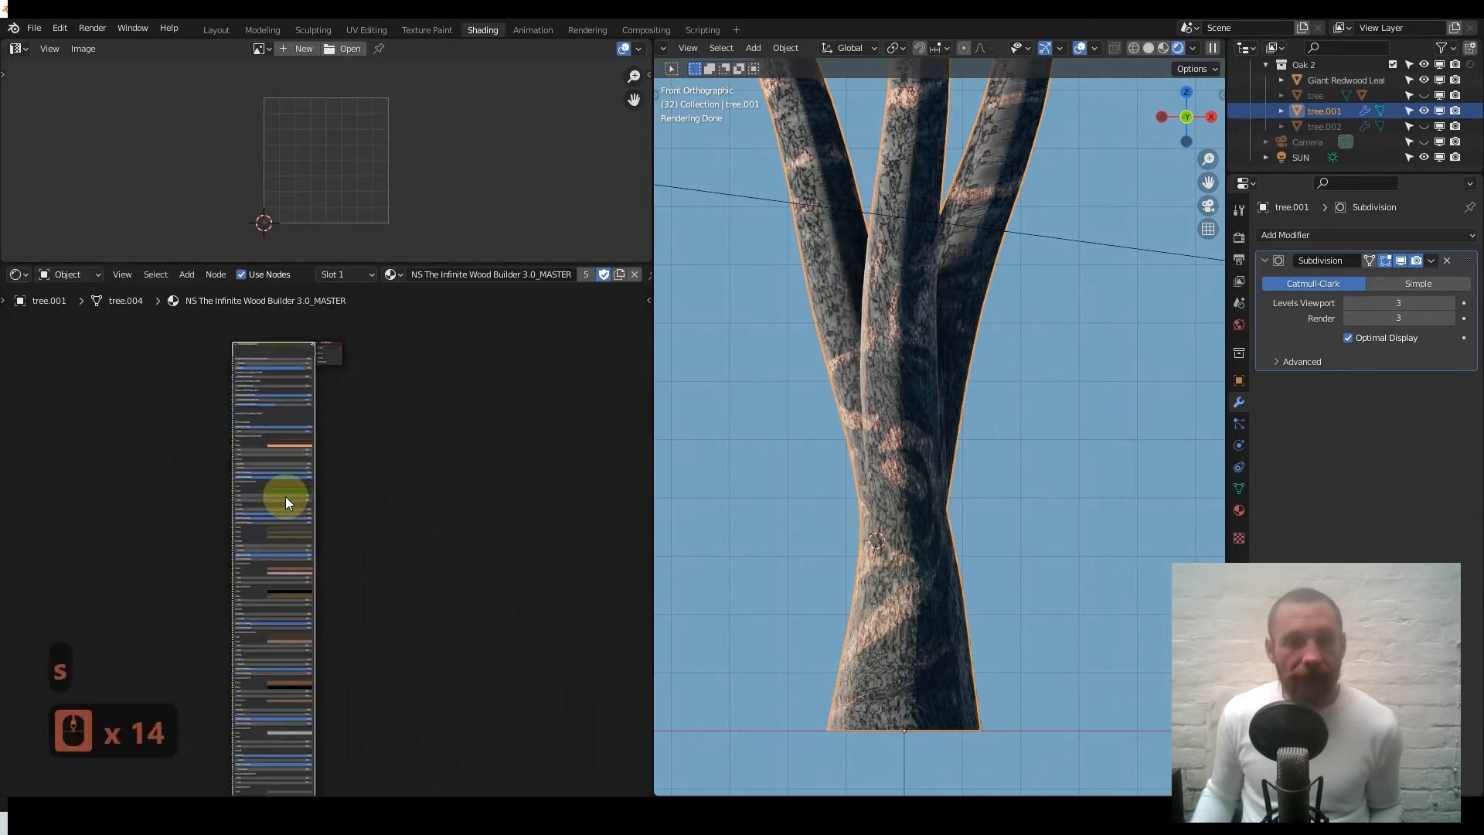
scroll(252, 493, up, 3)
scroll(305, 551, up, 3)
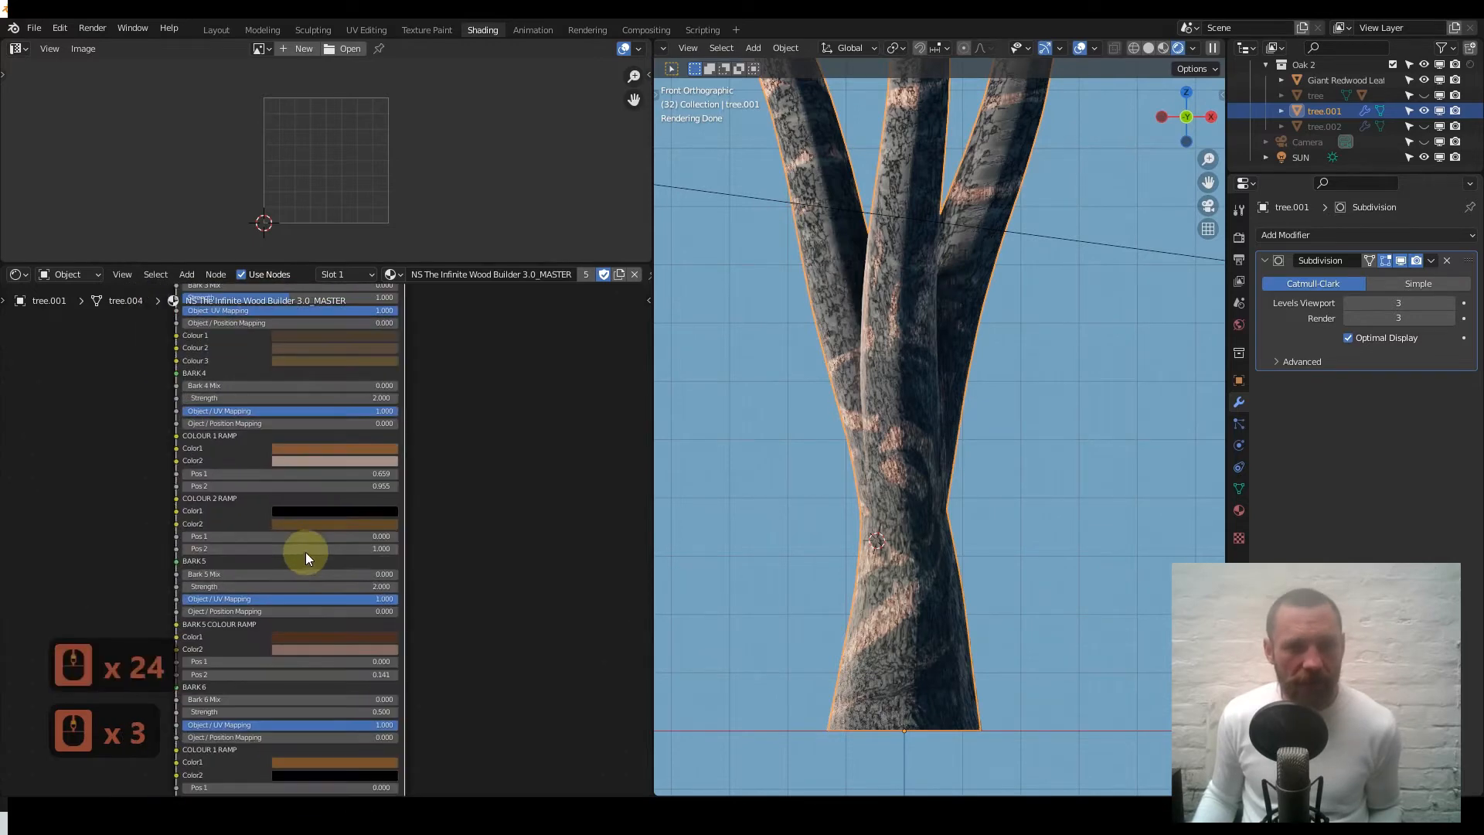
middle_drag(281, 597, 321, 373)
scroll(321, 372, up, 2)
middle_drag(339, 693, 378, 462)
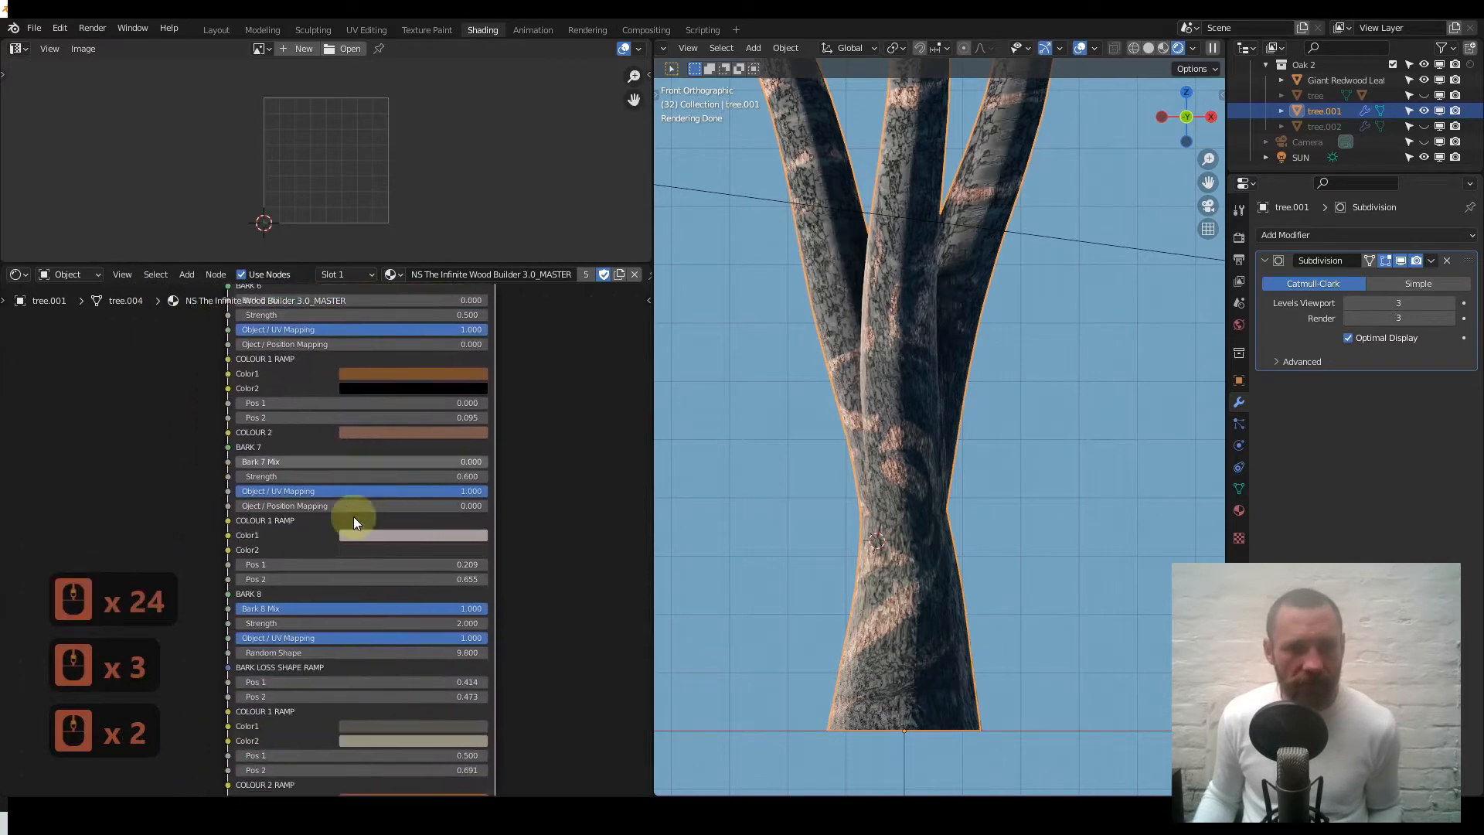
scroll(341, 608, up, 1)
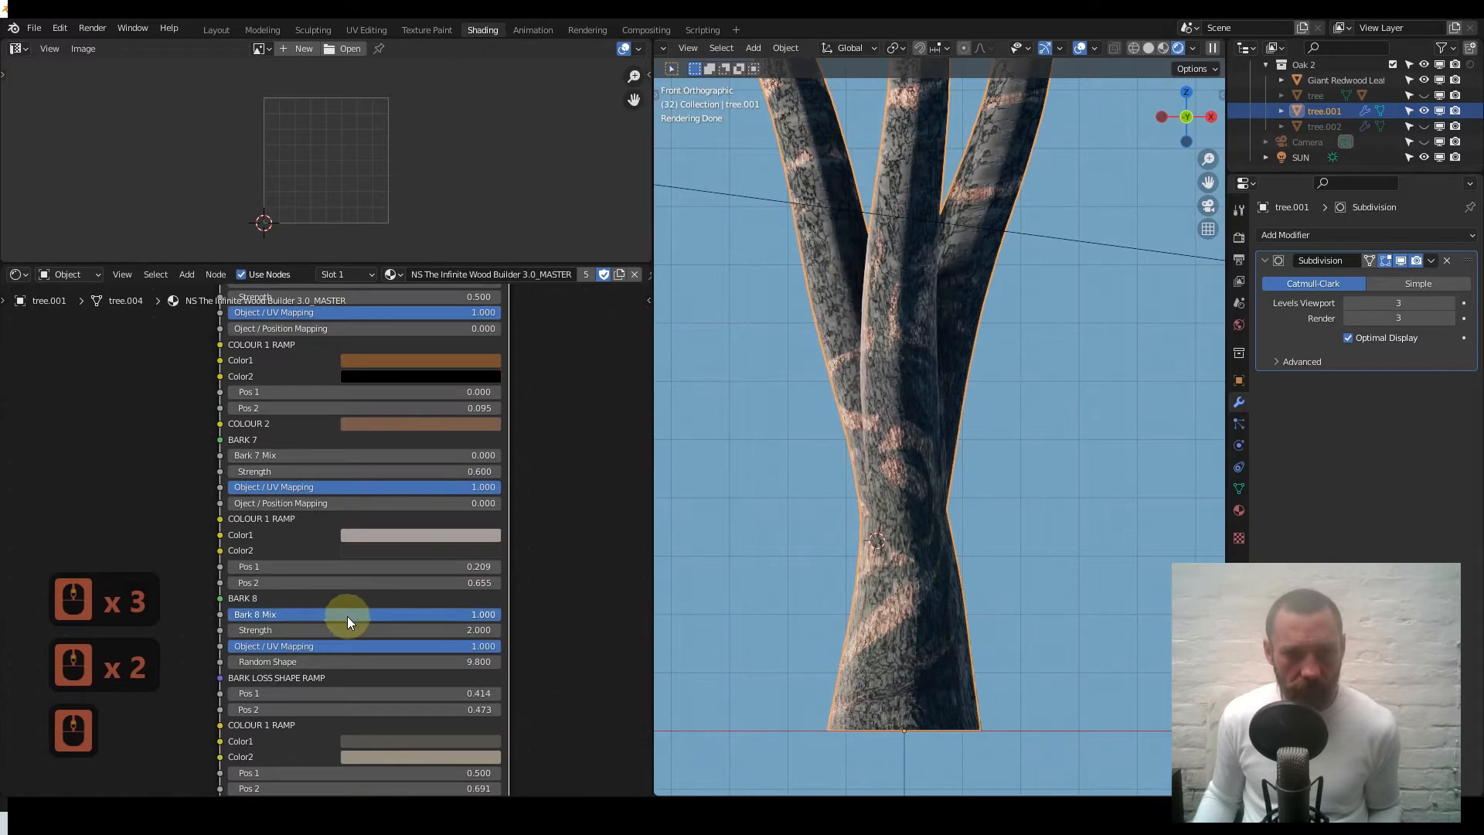
click(343, 614)
text(0)
key(Return)
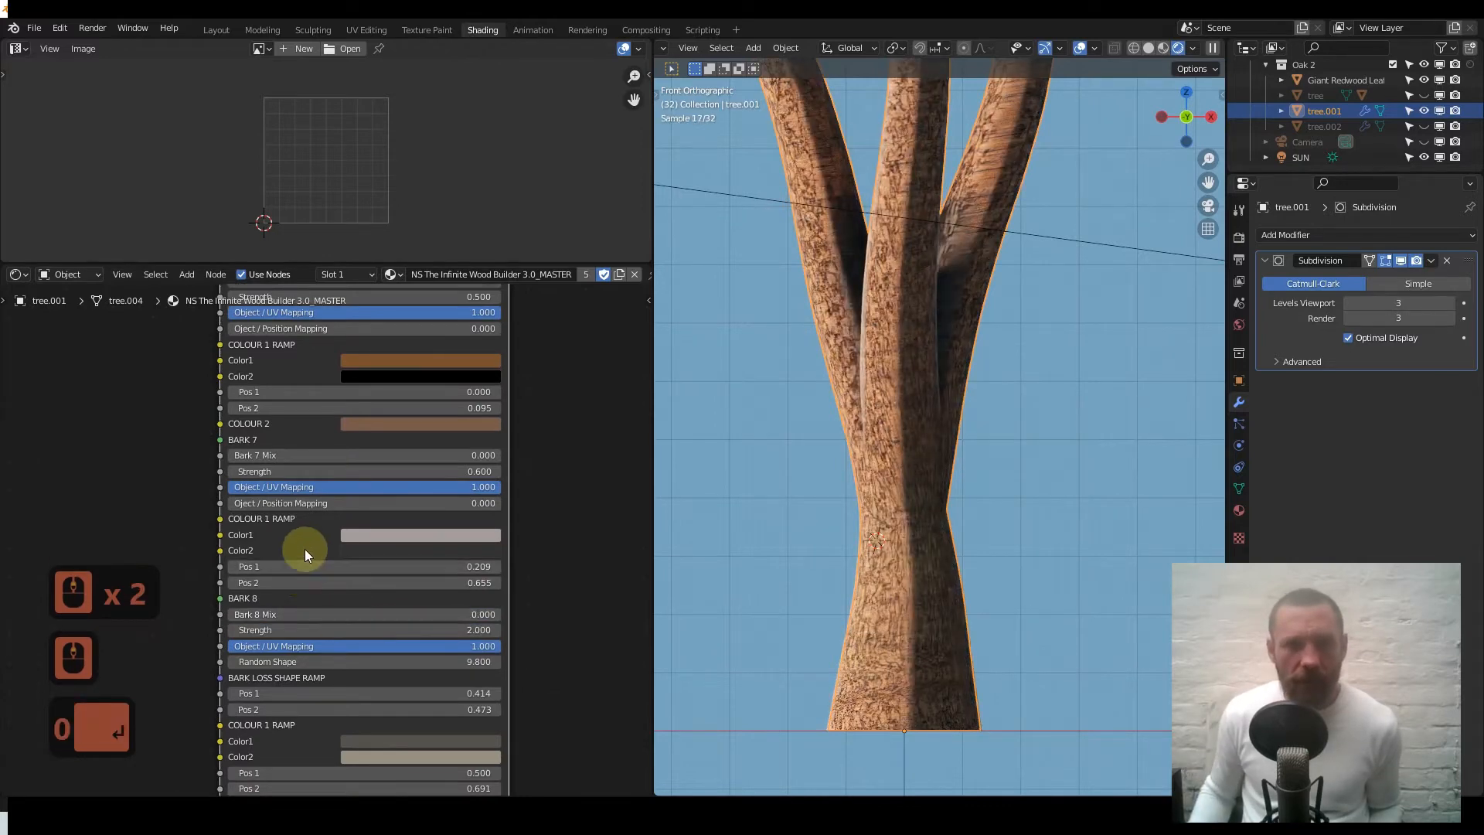
- Try a Bark 3 Mix of 1 on the tree and restore it to 0
scroll(305, 548, down, 6)
scroll(251, 471, up, 6)
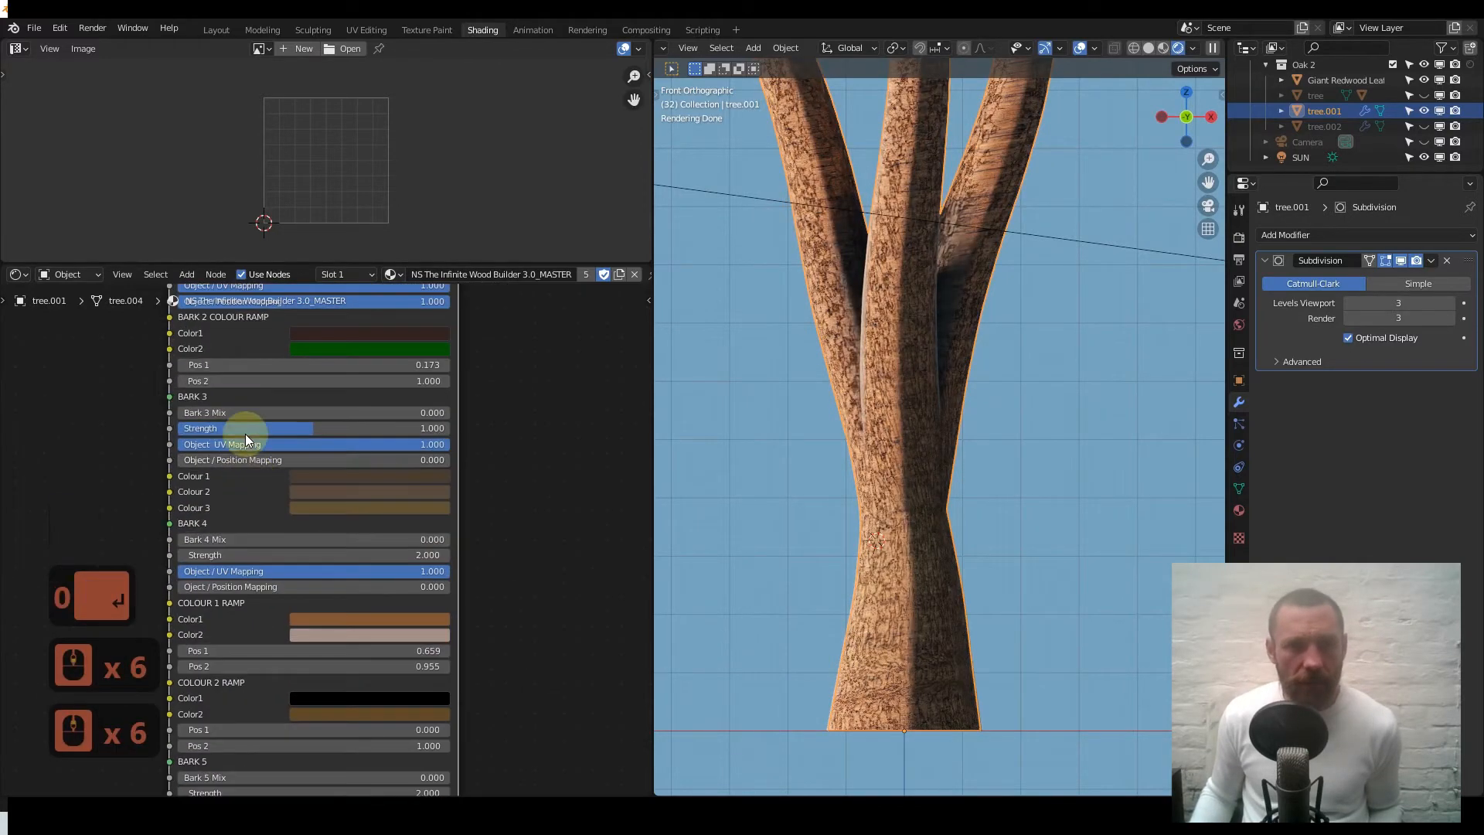
click(248, 462)
text(1)
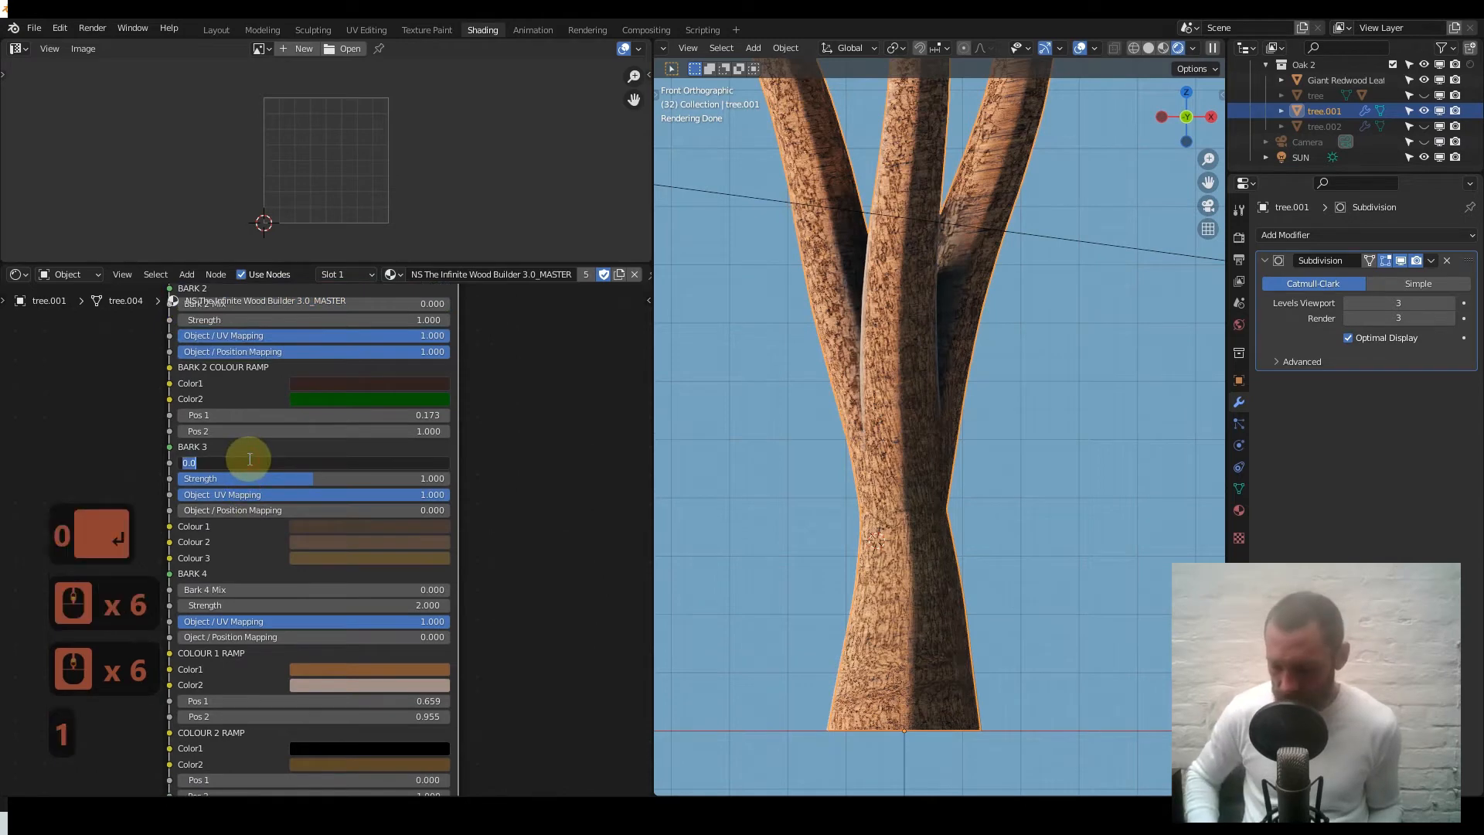
key(Return)
click(249, 460)
text(0)
key(Return)
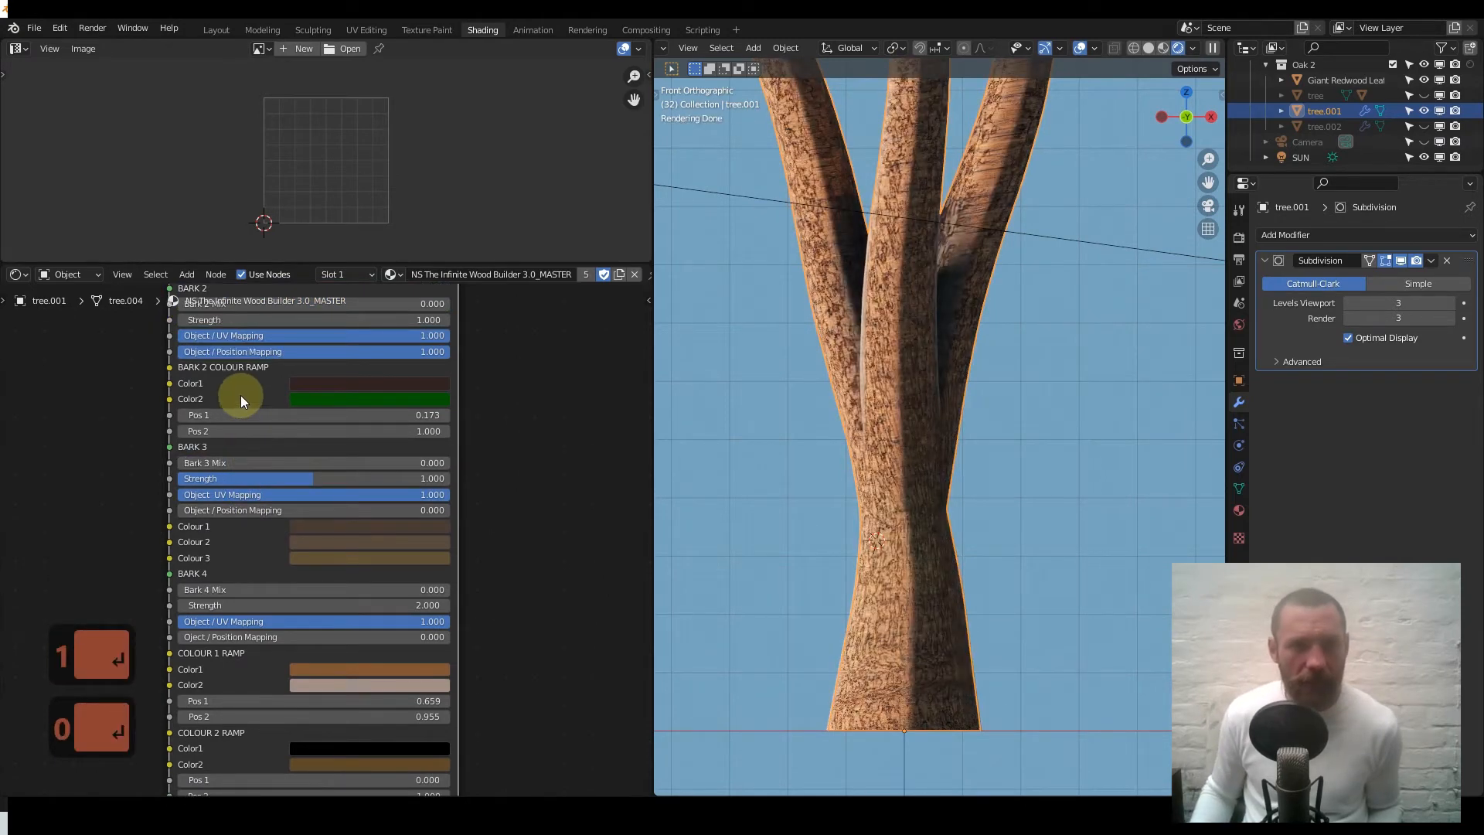
- Set Bark 2 Mix to 1 in the Infinite Wood Builder 3.0 node
middle_drag(242, 429, 241, 478)
click(241, 357)
text(1)
key(Return)
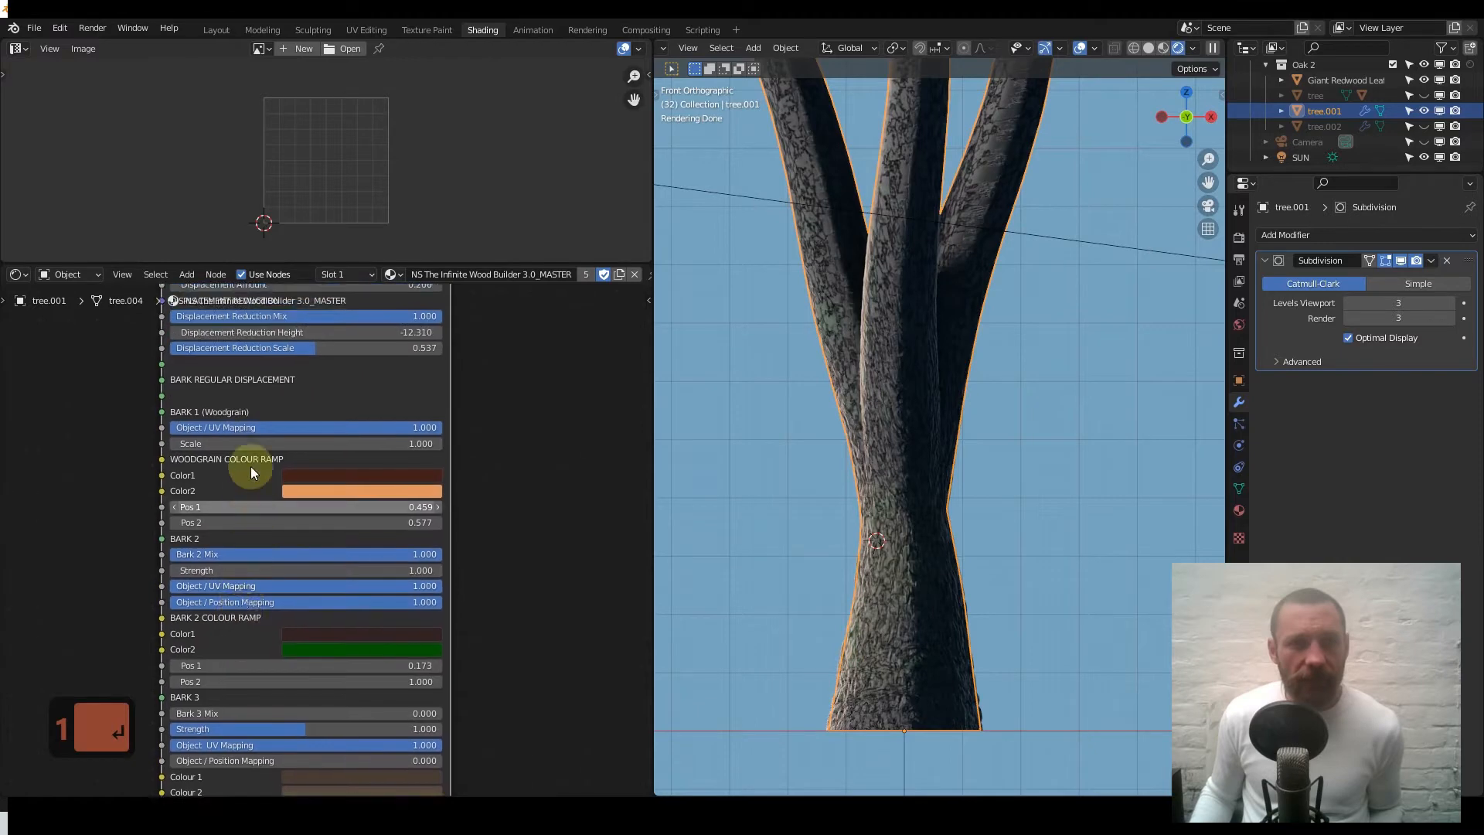
- Set the BARK REGULAR DISPLACEMENT amount to 1 in the Infinite Wood Builder 3.0 node
scroll(250, 485, down, 4)
scroll(260, 481, up, 9)
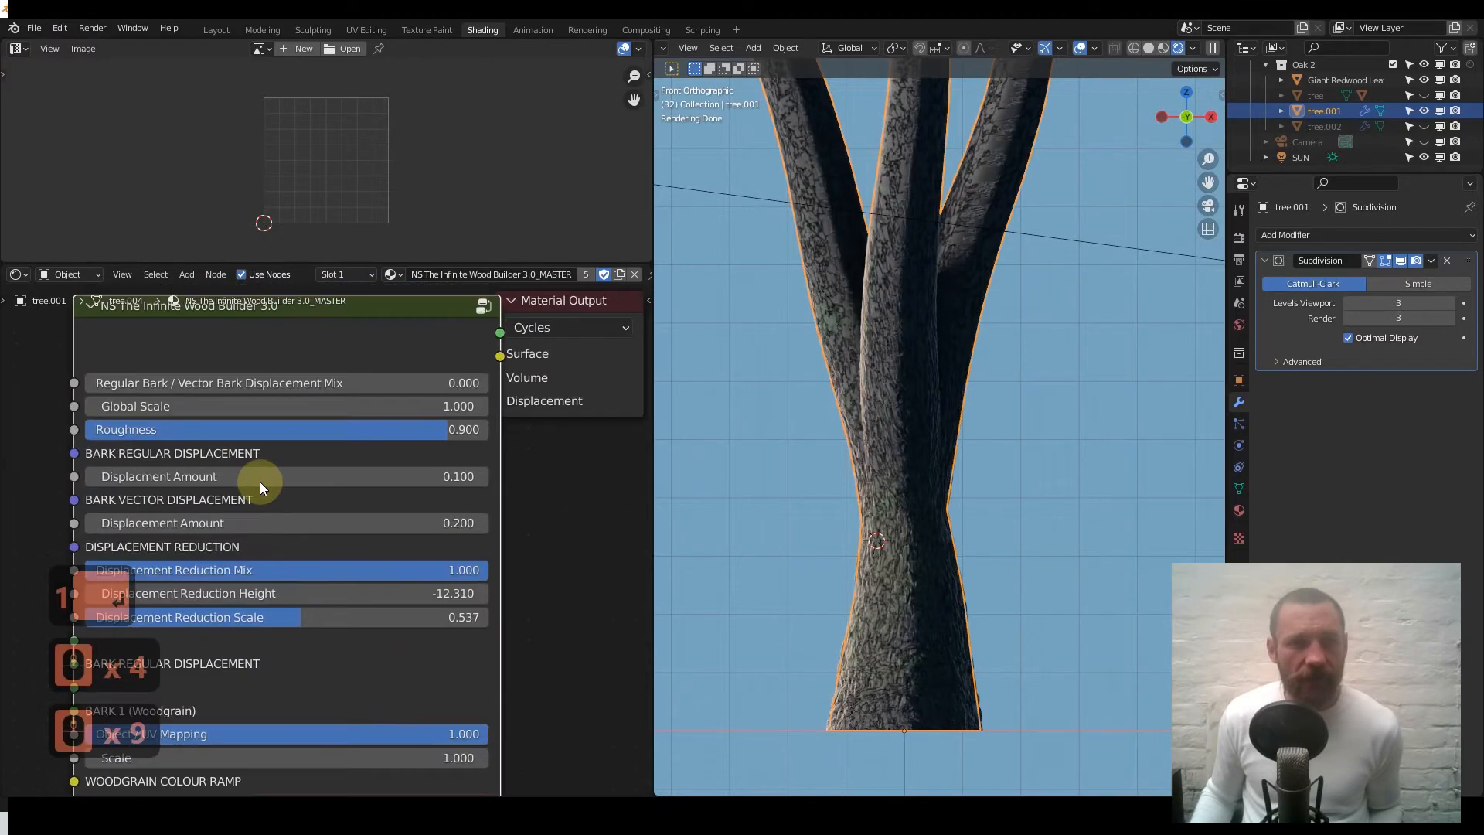
click(200, 482)
text(1)
key(Return)
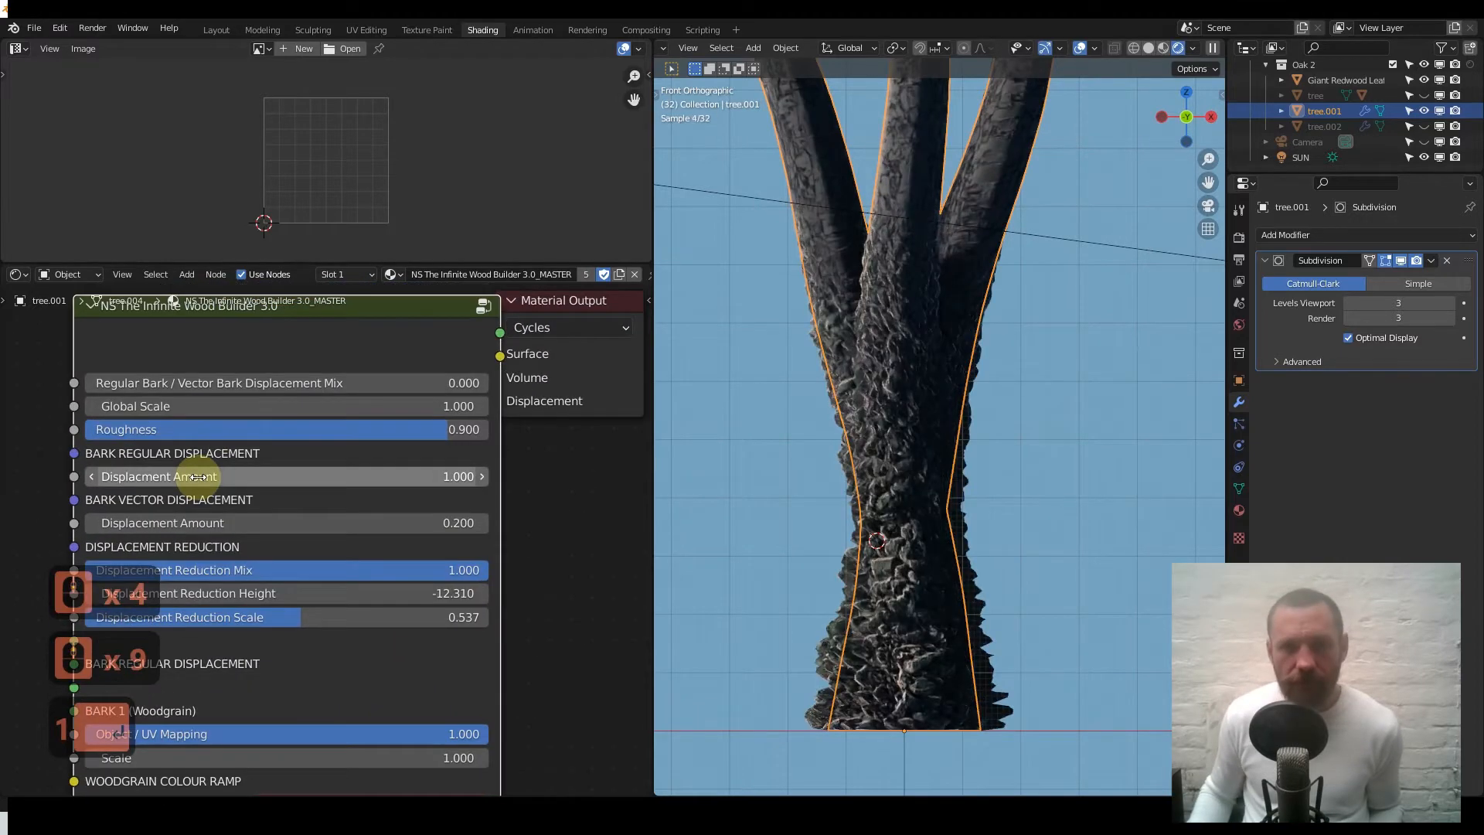
- Duplicate the tree and place the copy about 6.8 m along the X axis beside the original
scroll(843, 432, down, 3)
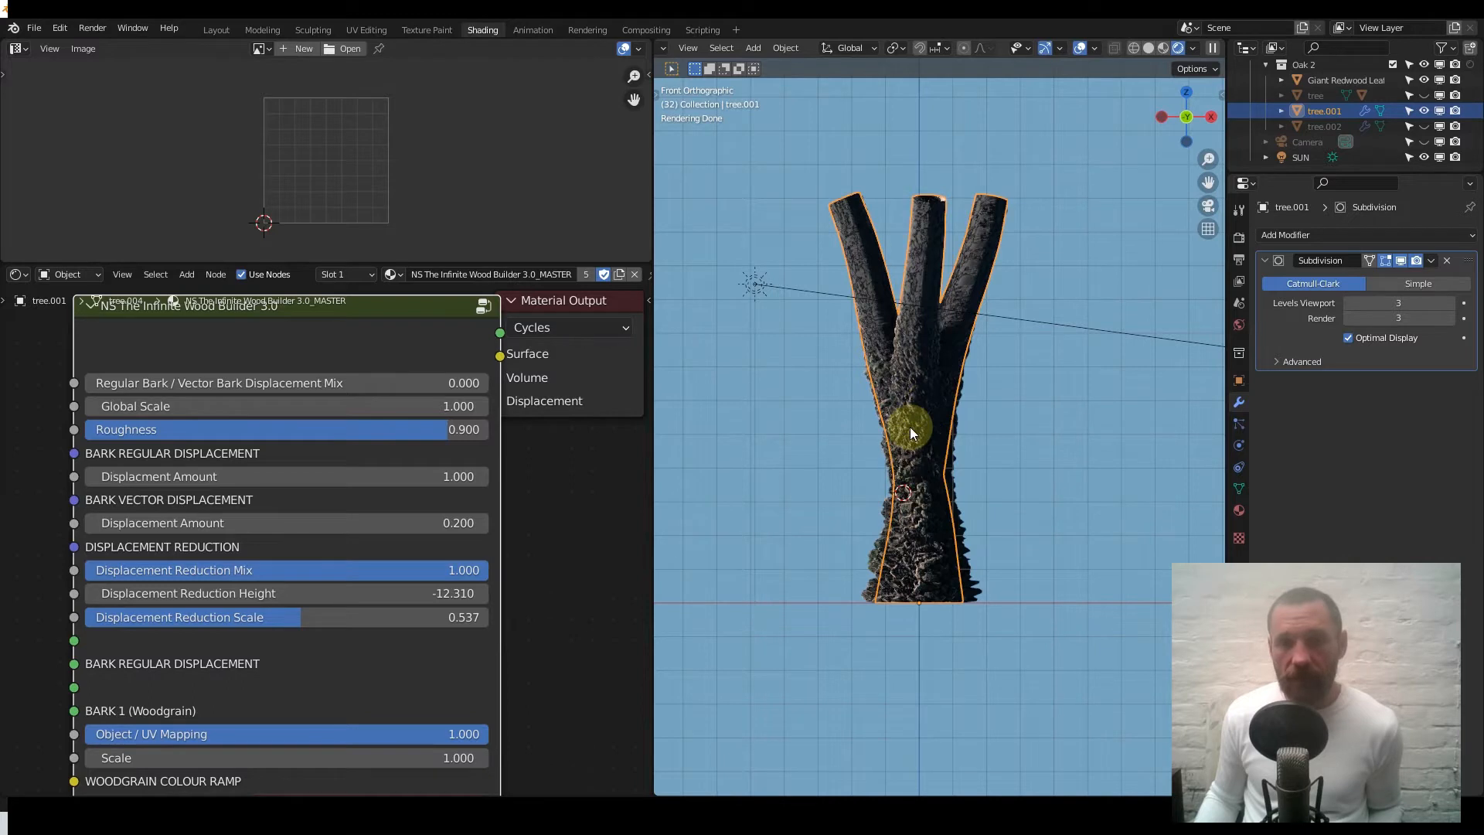
scroll(910, 425, down, 2)
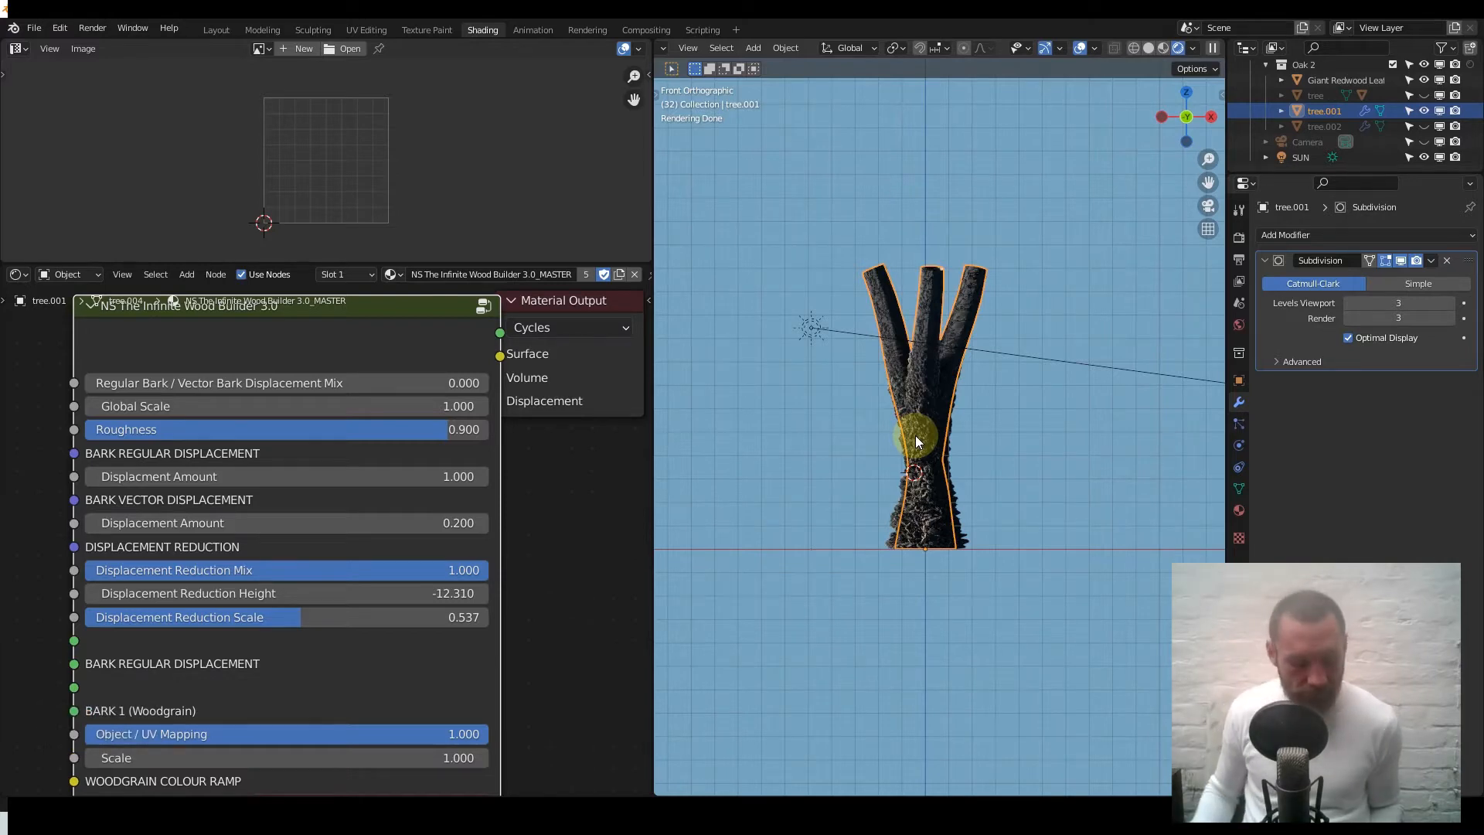
key(shift)
key(shift+d)
key(x)
click(1108, 417)
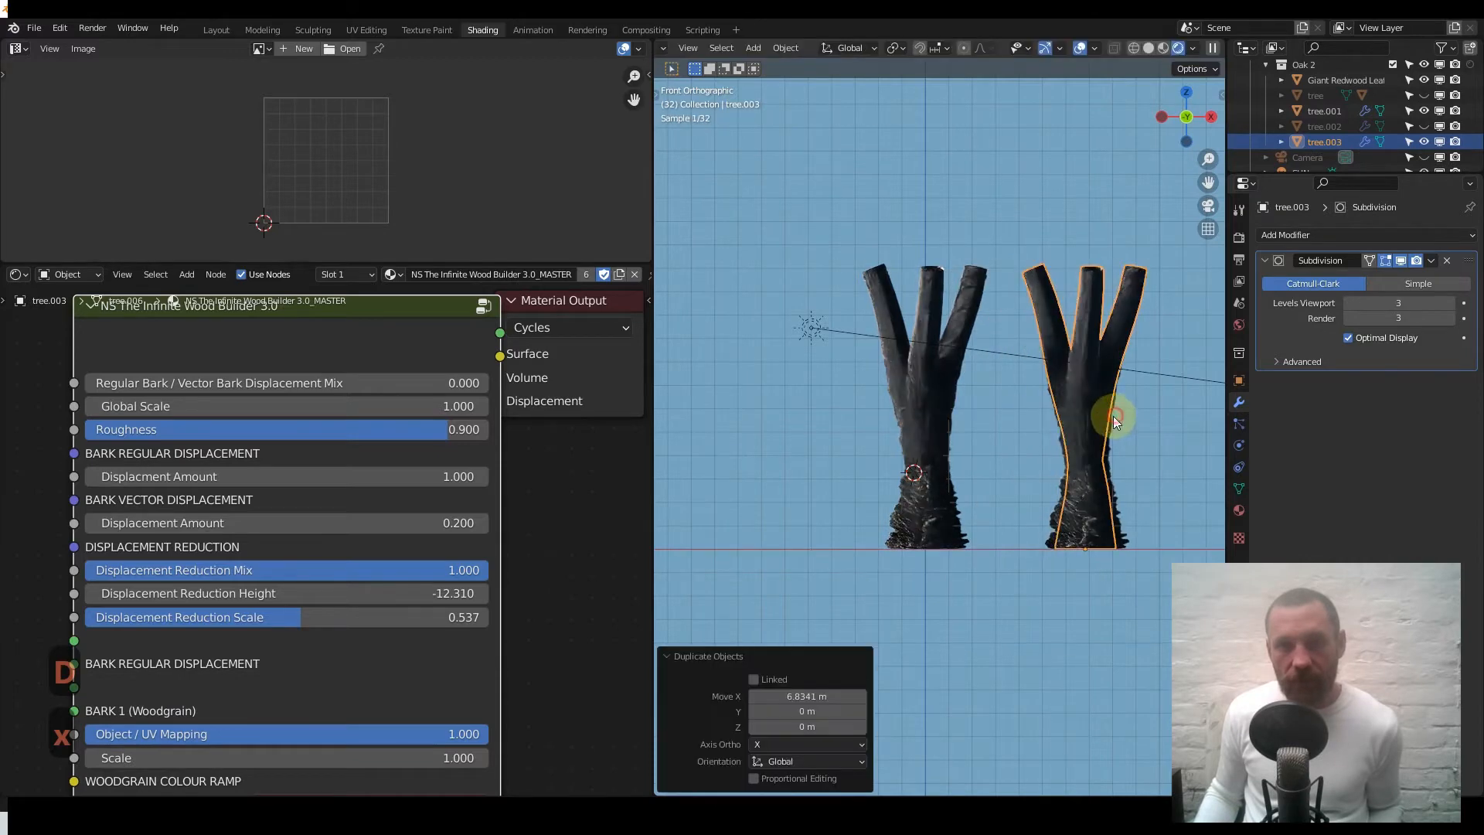
key(shift)
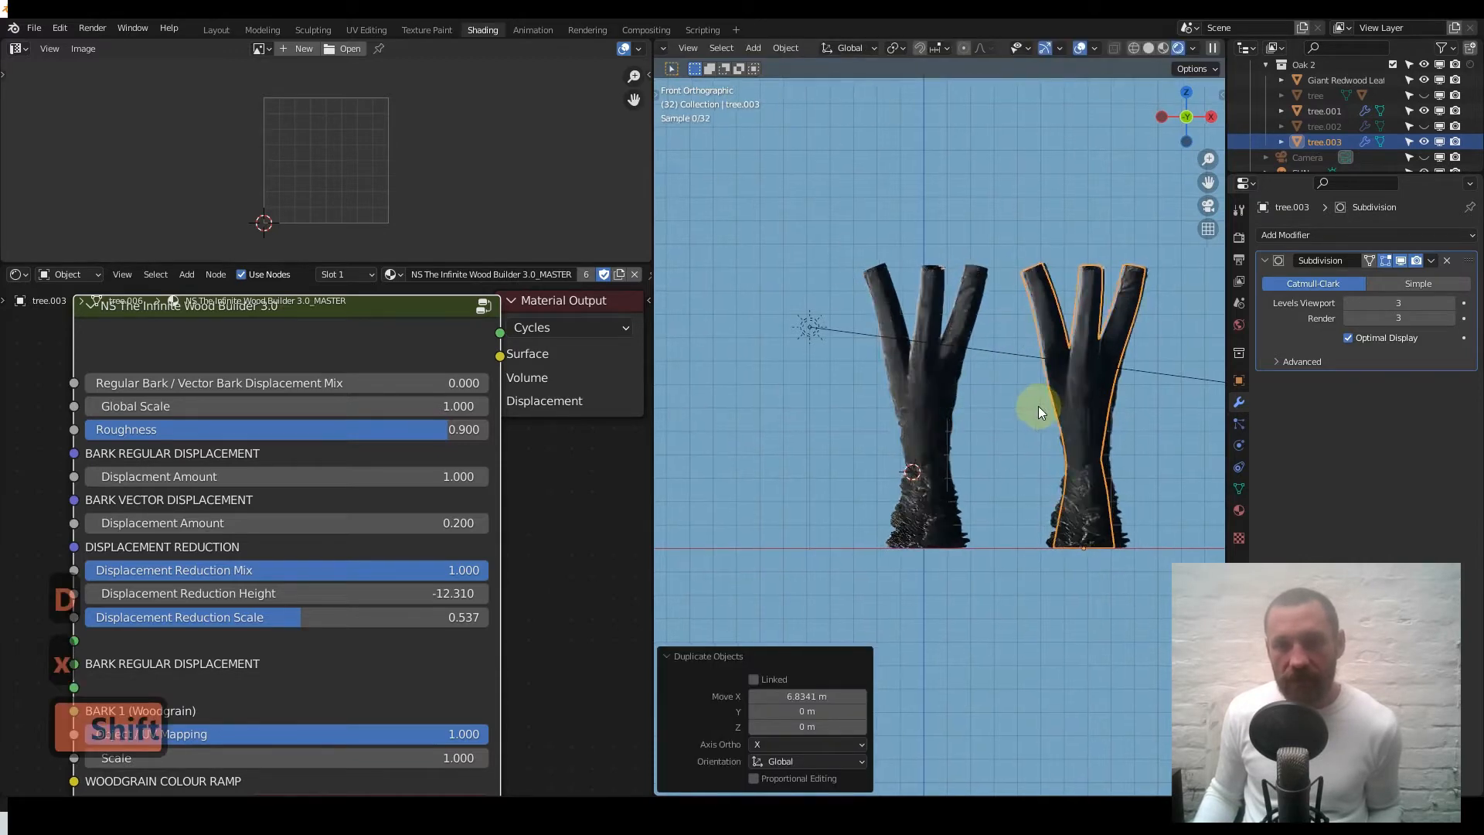
shift+middle_drag(1041, 406, 978, 378)
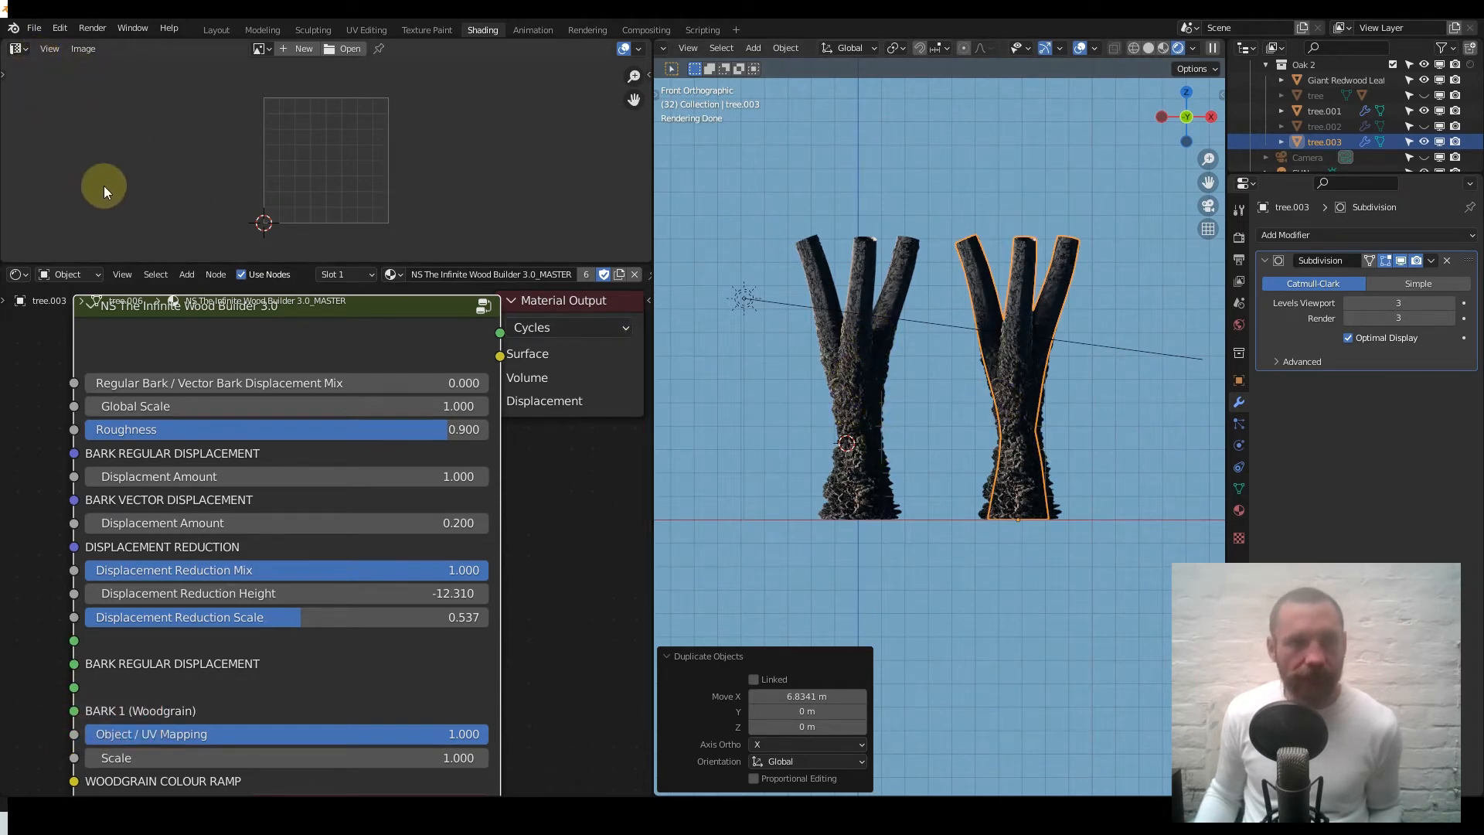
- Join the image editor area into the shader editor so the node area spans the full height
right_click(182, 263)
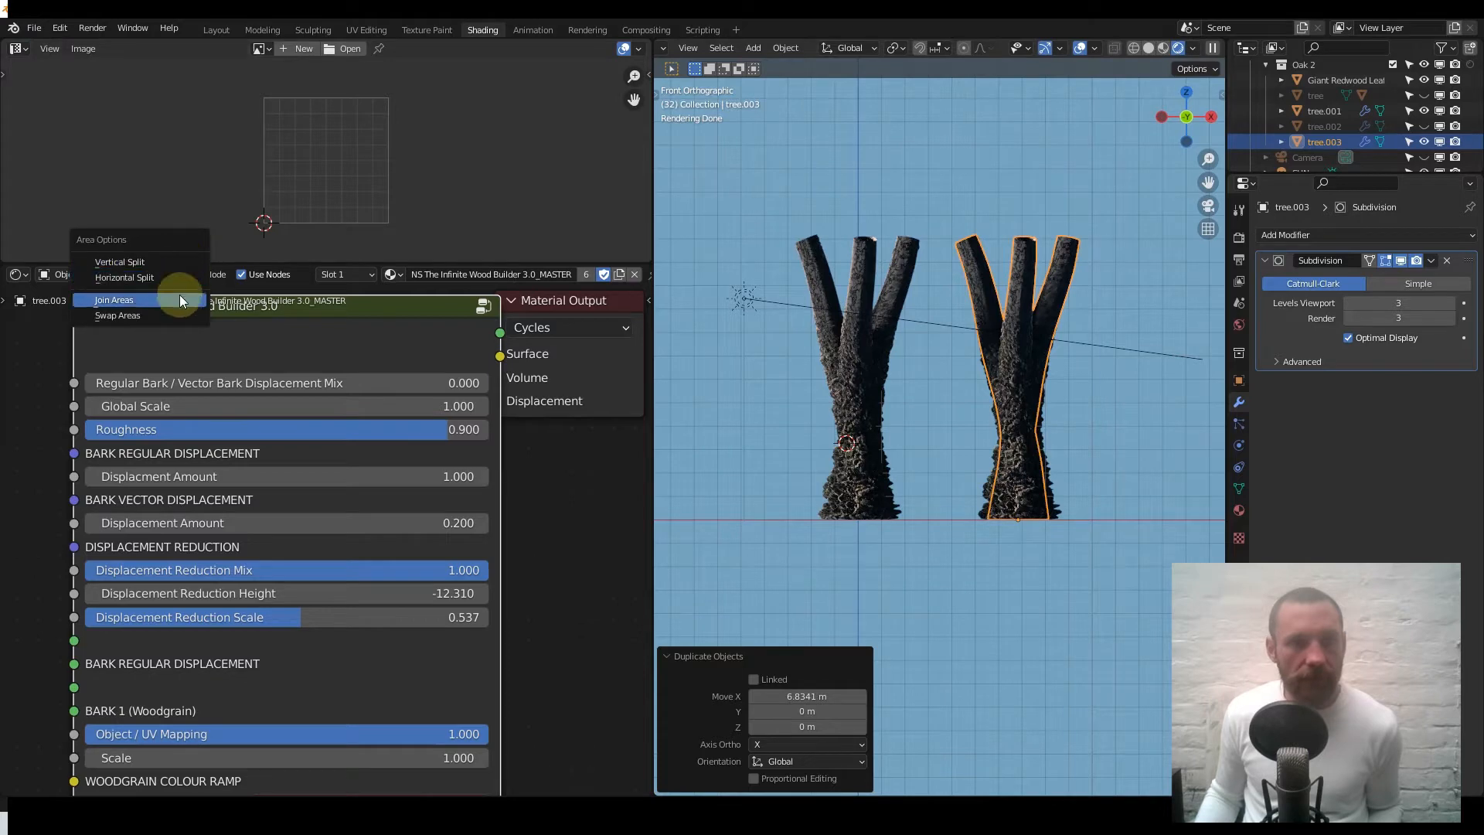
click(179, 297)
click(198, 153)
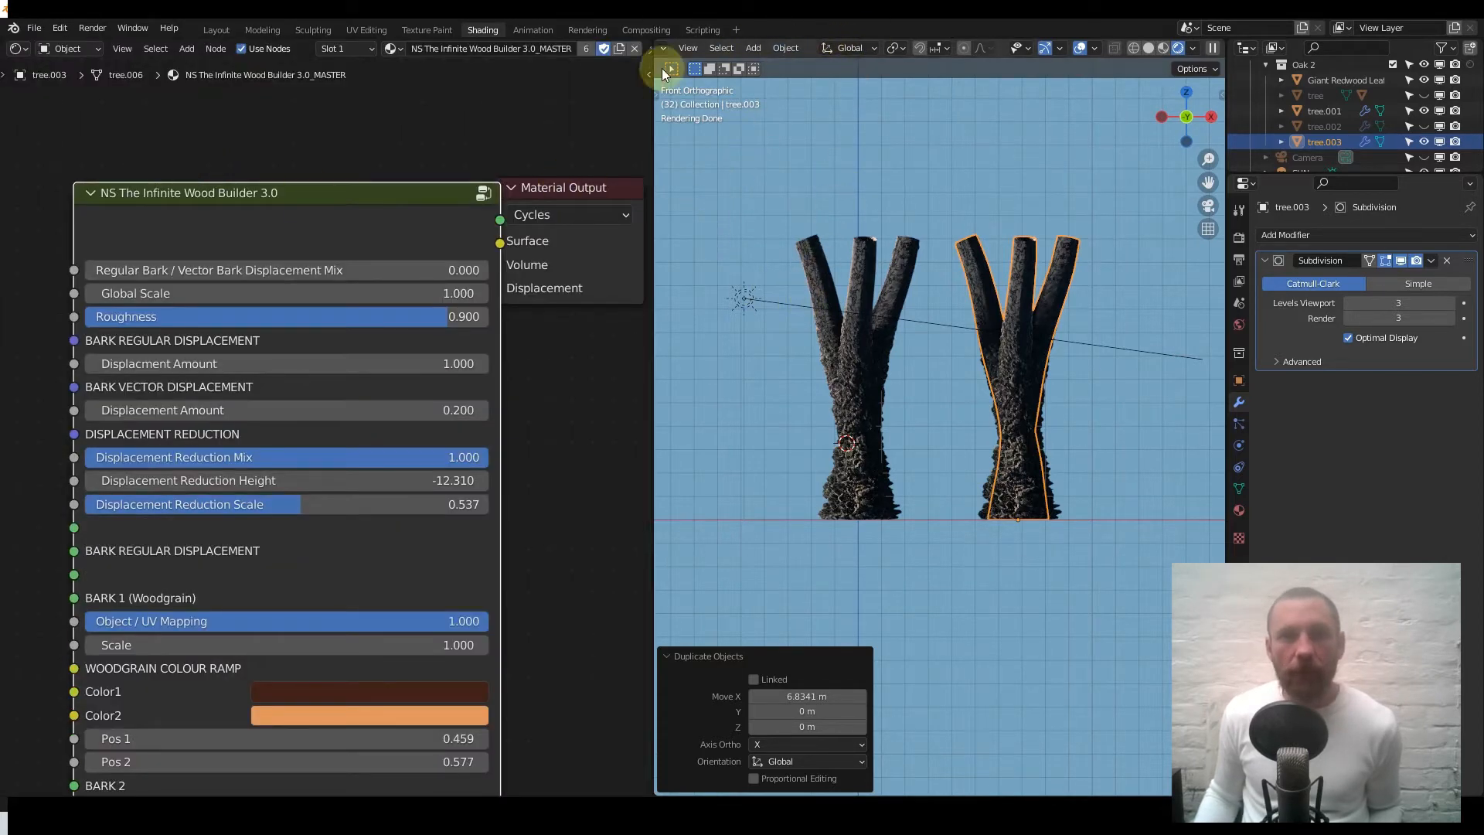
- Widen the 3D viewport, split off a strip above it and turn that strip into an Image Editor
drag(653, 122, 452, 128)
drag(456, 63, 474, 189)
click(472, 48)
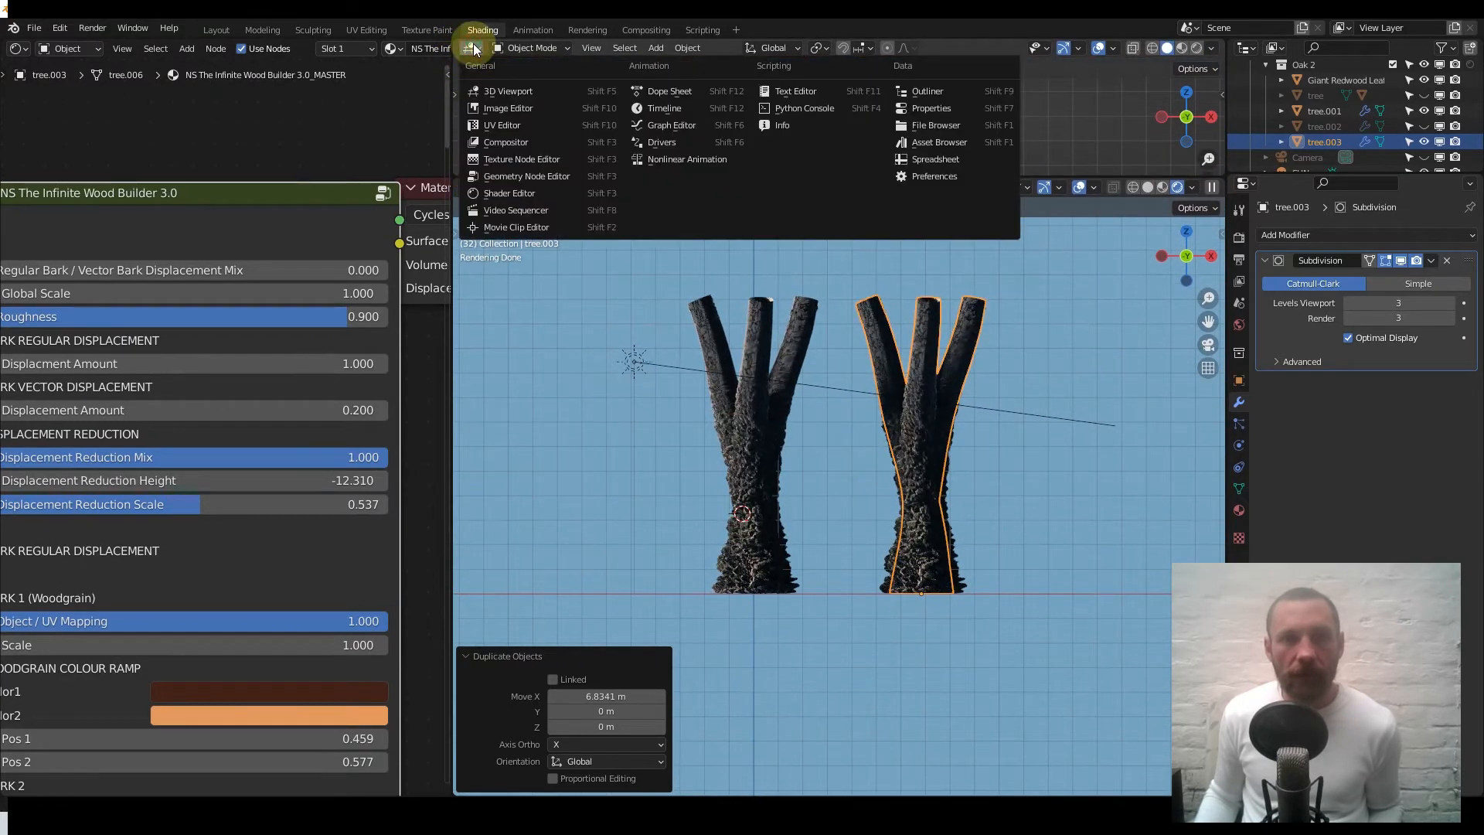
click(507, 108)
scroll(757, 104, down, 4)
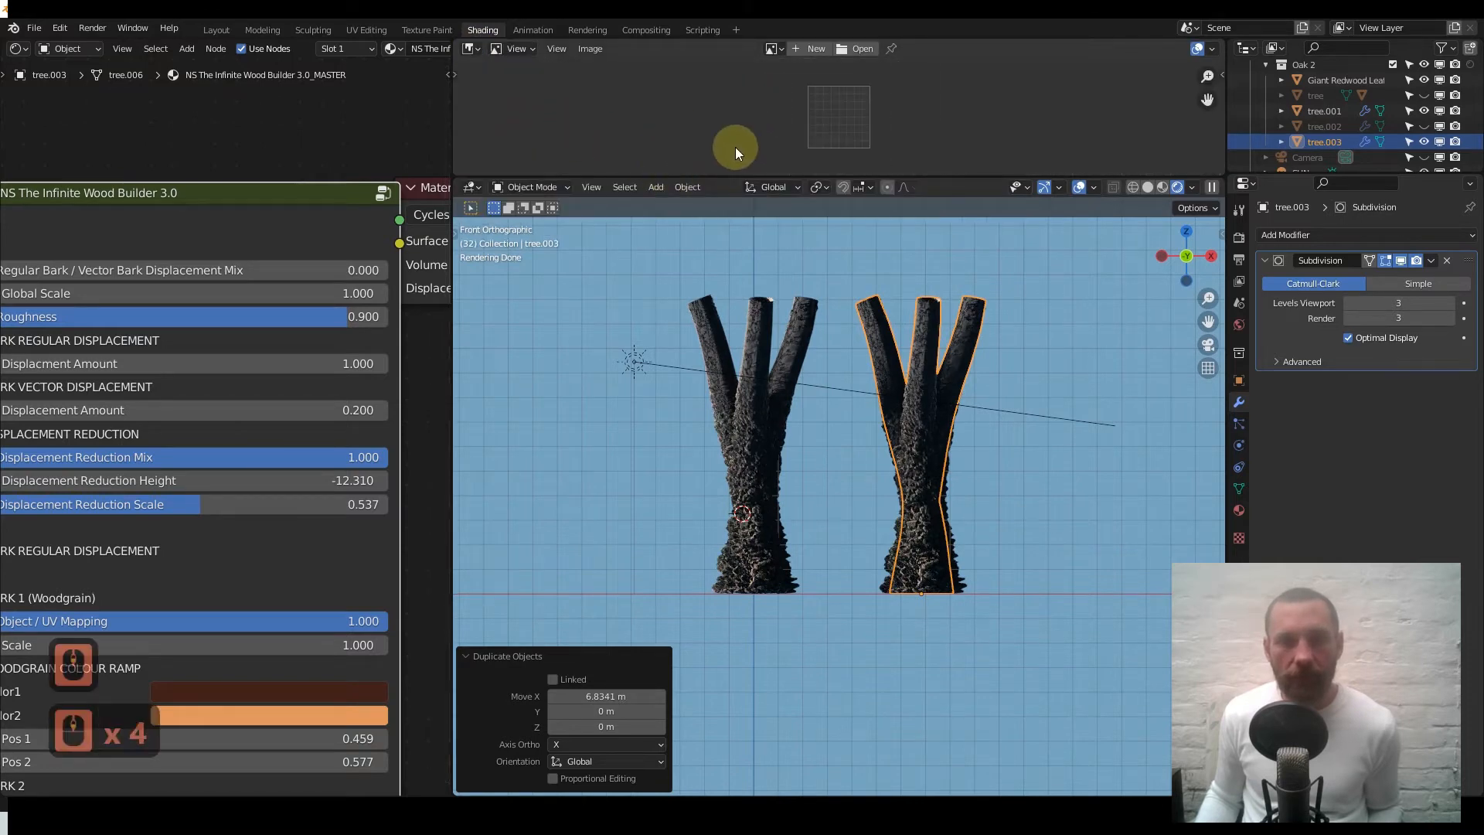
- Unlink the NS The Infinite Wood Builder 3.0_MASTER material from the duplicated tree
scroll(881, 482, up, 3)
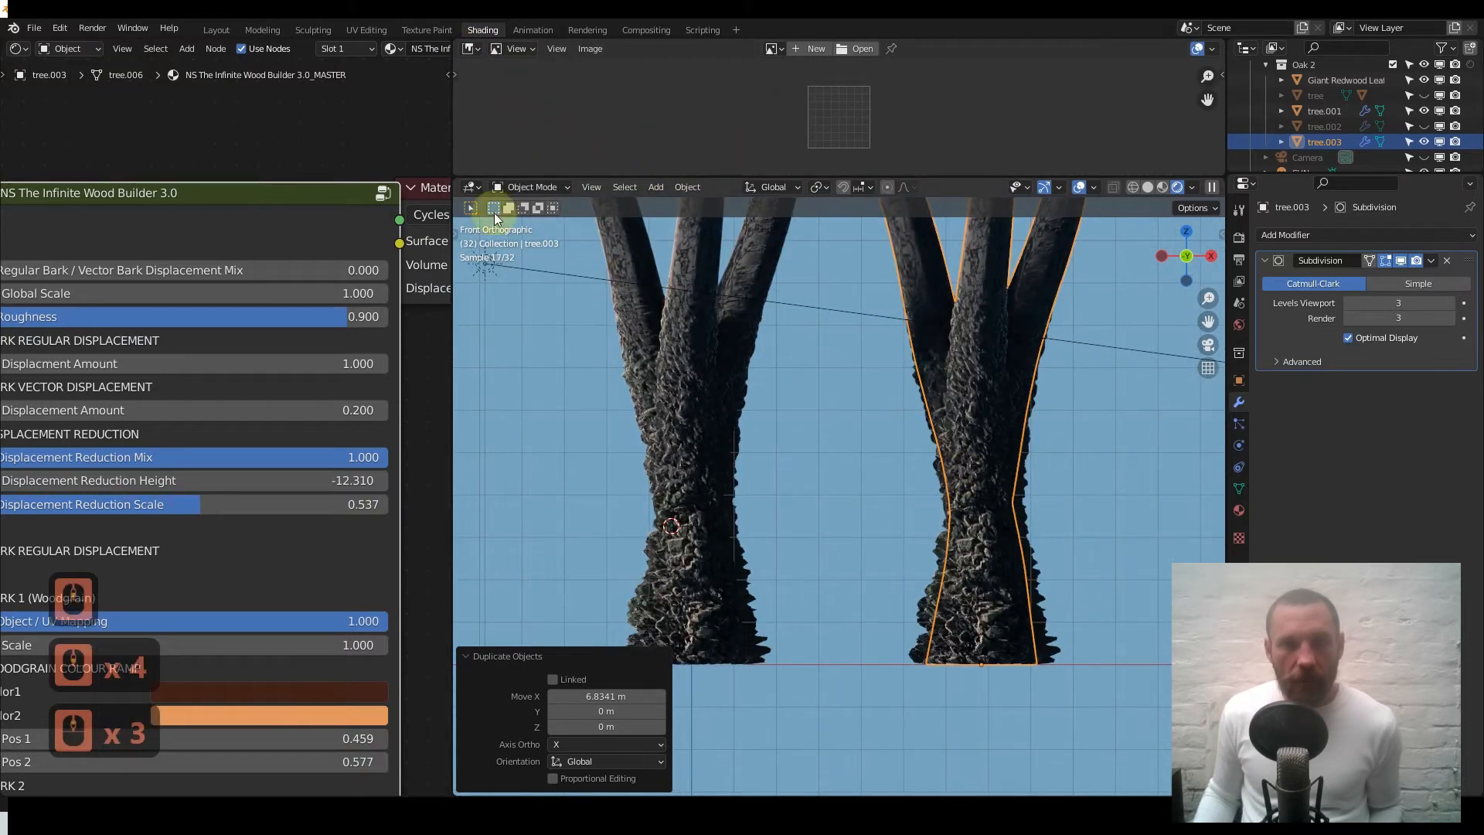
scroll(314, 285, down, 2)
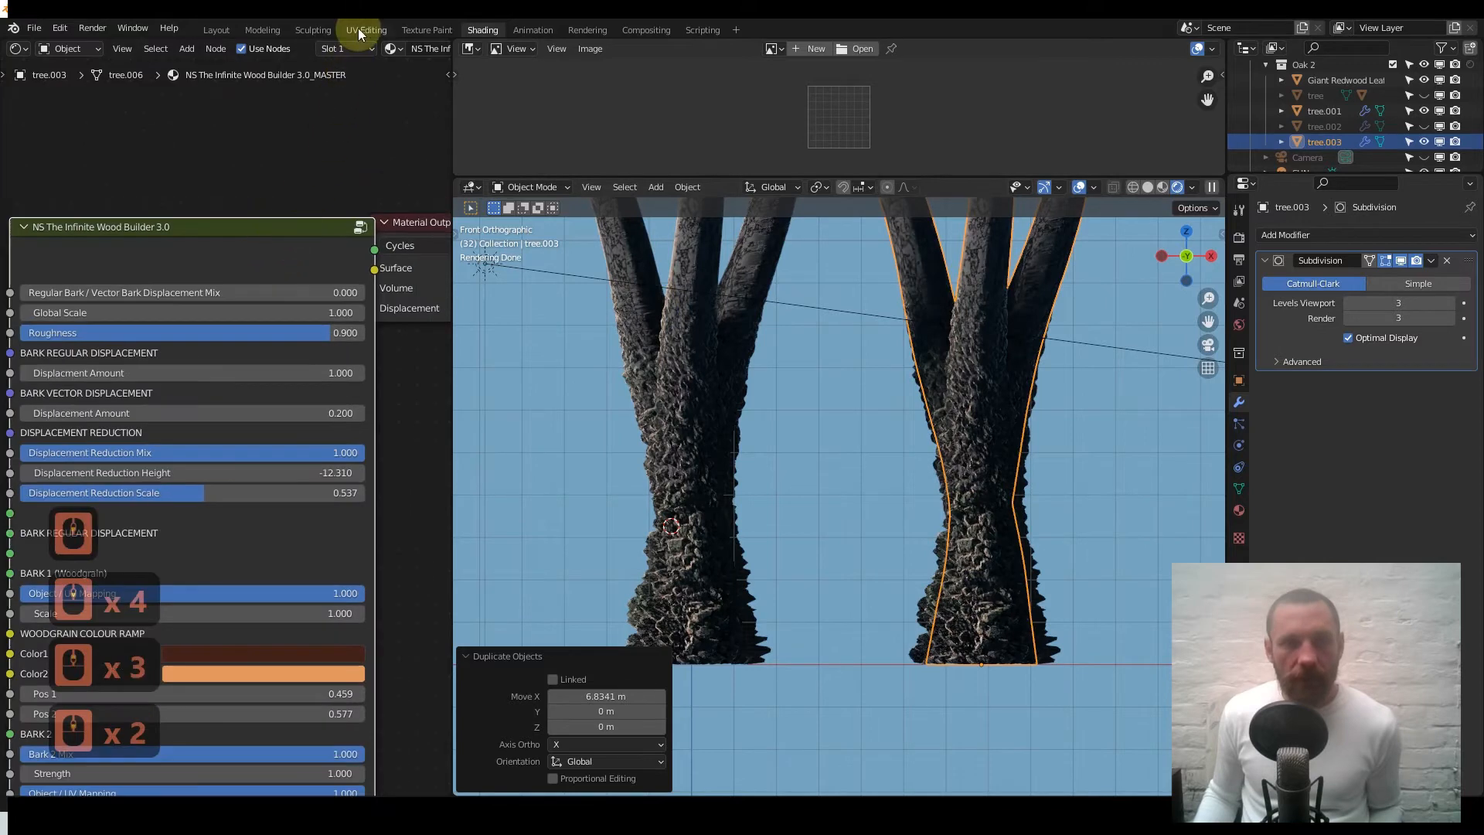
scroll(365, 50, down, 10)
click(418, 48)
scroll(805, 370, down, 2)
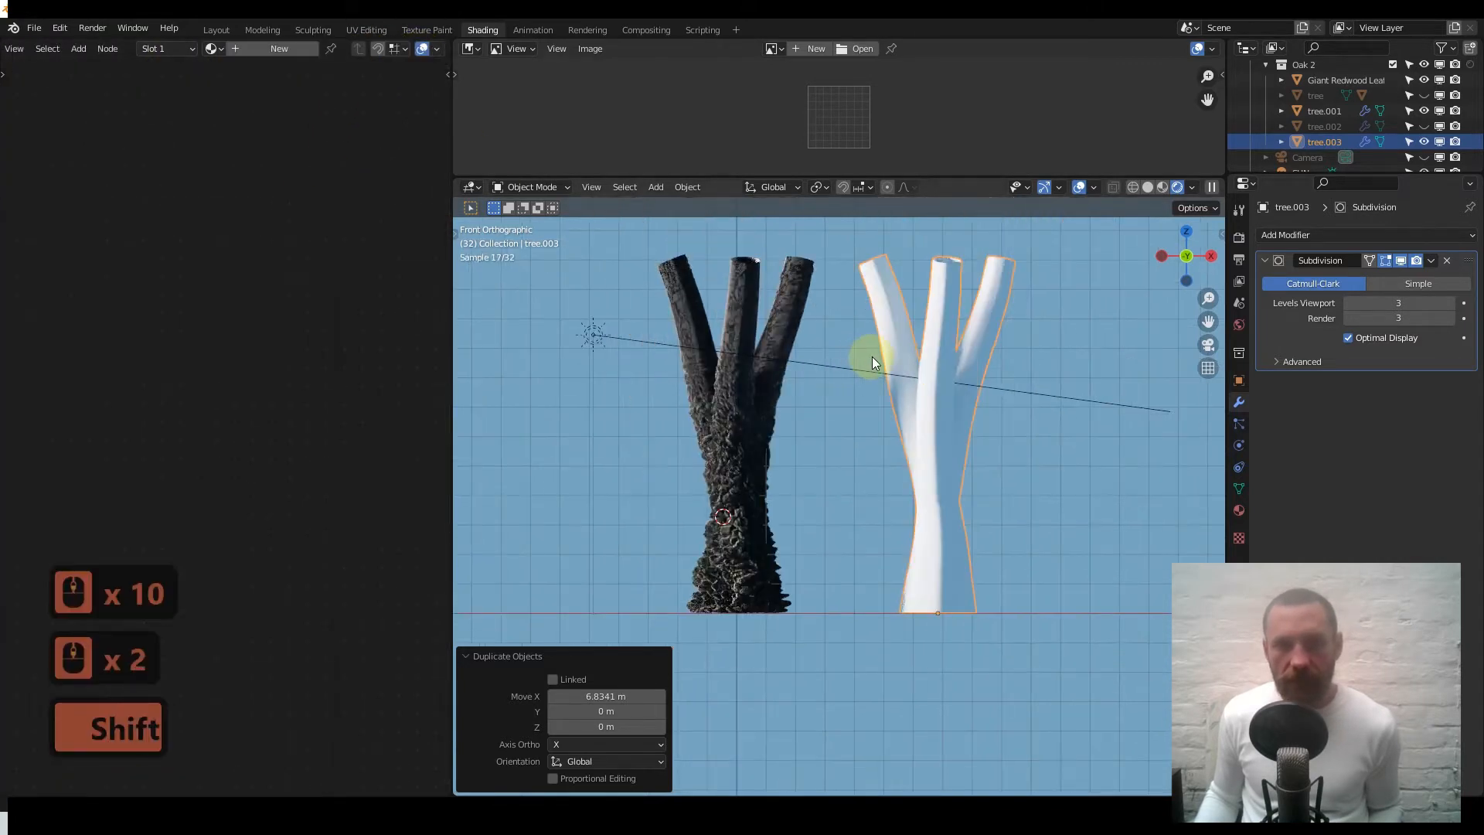
- Select the bark-covered tree and enter its NS The Infinite Wood Builder 3.0 node group at the Texture Baking section
click(750, 448)
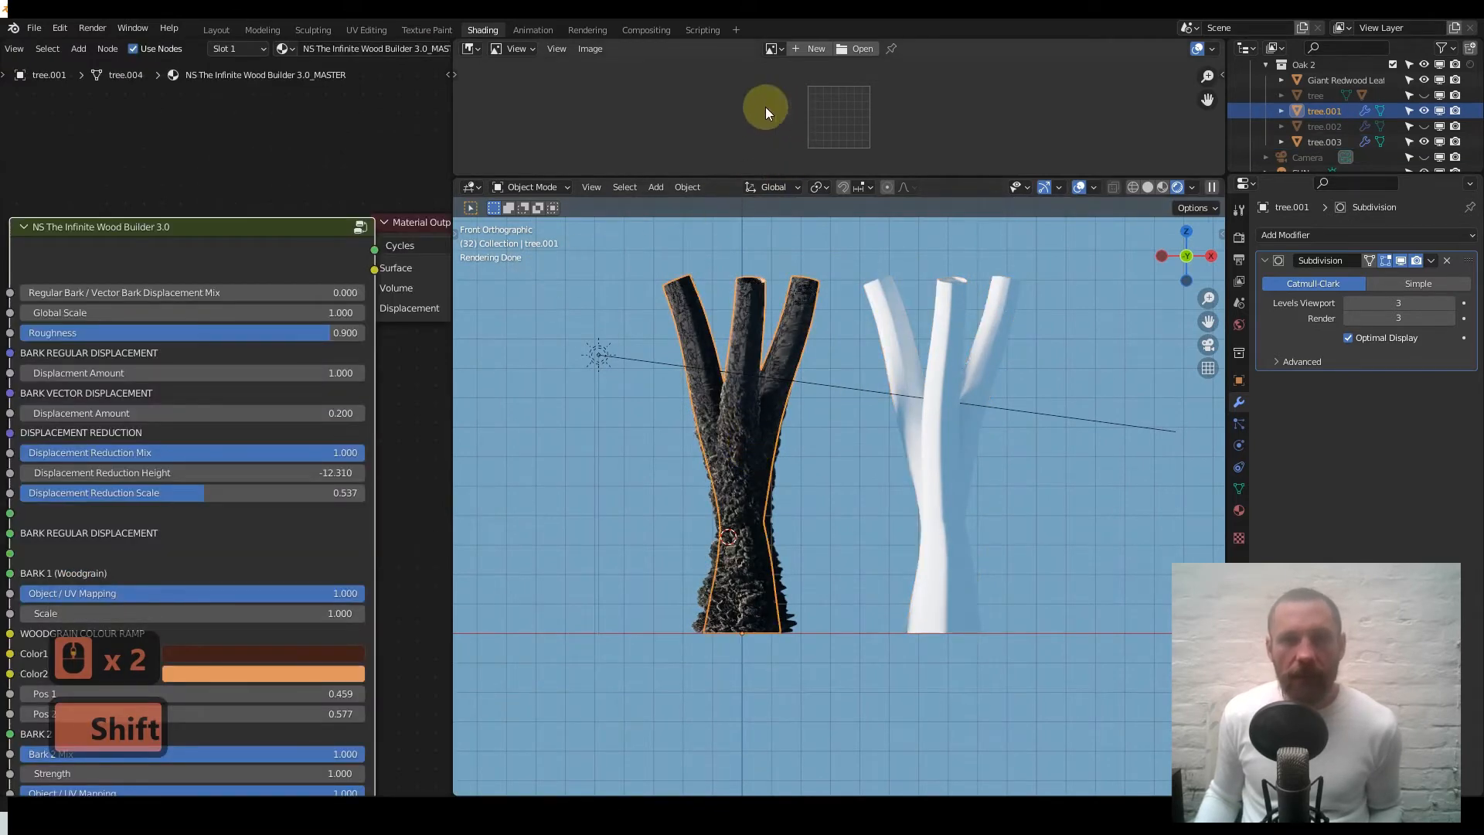
key(Tab)
scroll(349, 274, down, 13)
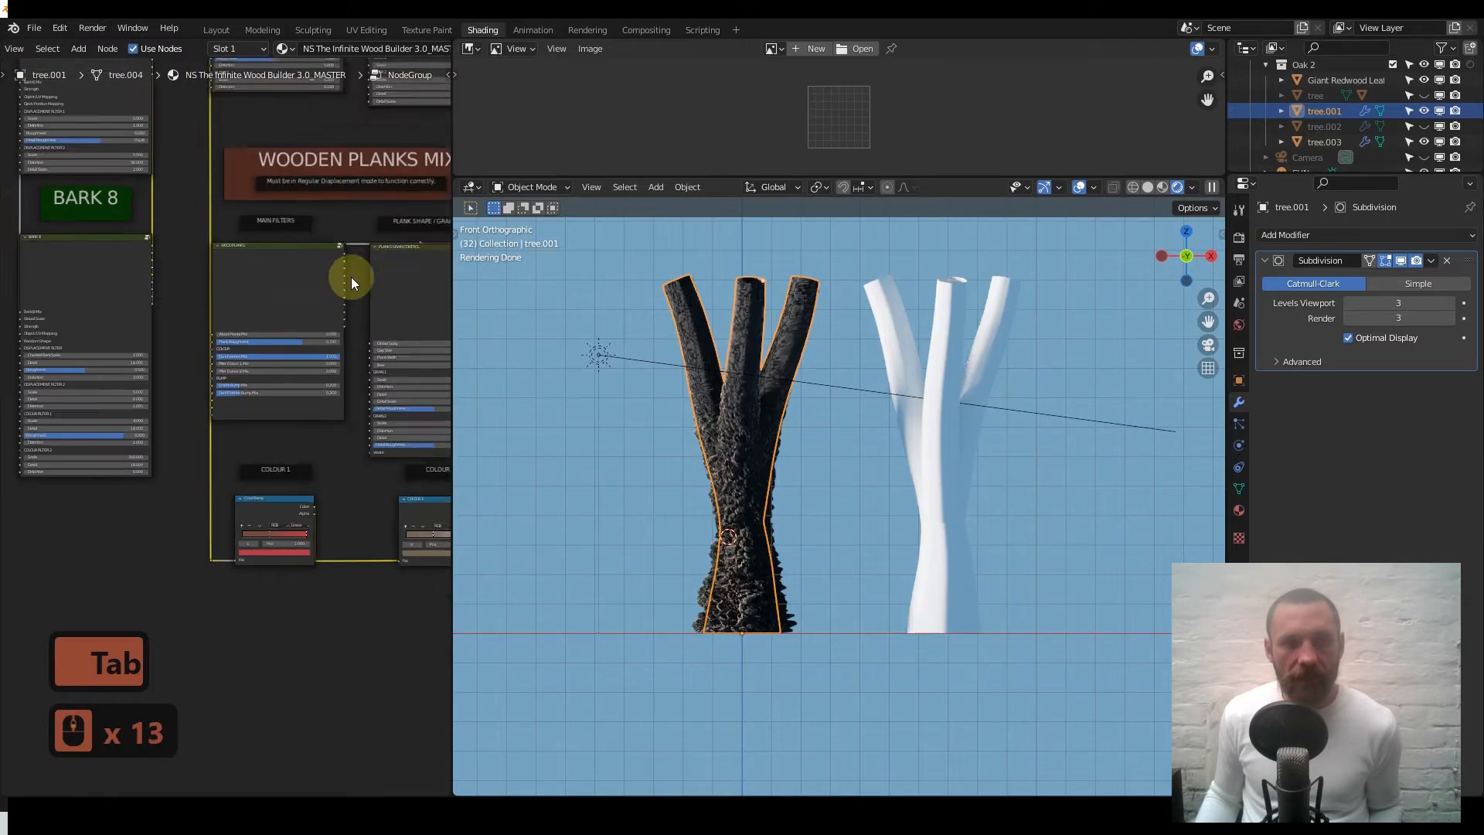
scroll(349, 279, down, 4)
middle_drag(388, 248, 224, 363)
middle_drag(437, 85, 286, 370)
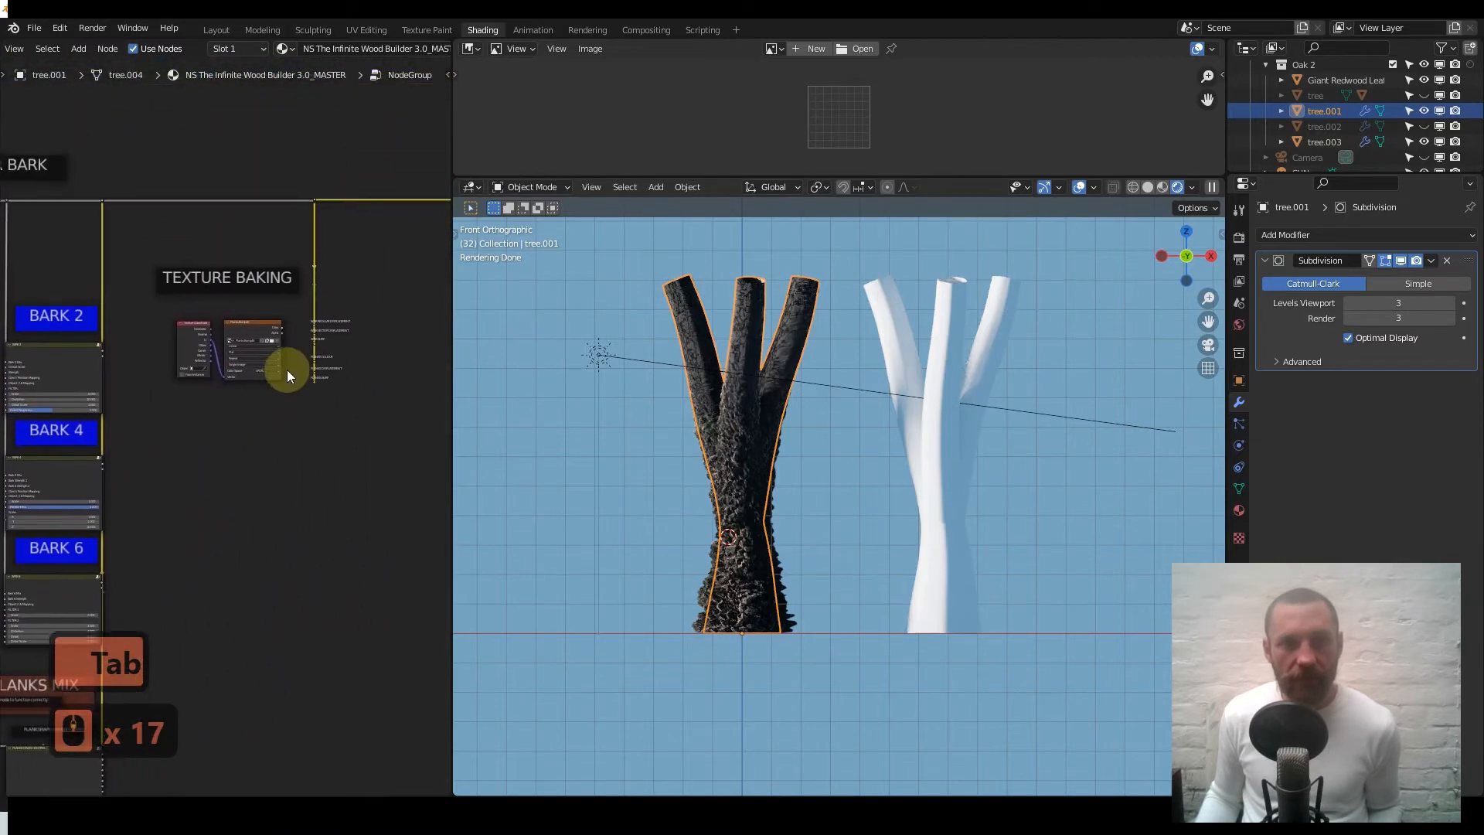
- Examine the Texture Baking section's Texture Coordinate and PlanksBump4K image nodes and the labelled bark and planks reroute points
scroll(286, 369, up, 14)
middle_drag(341, 239, 256, 304)
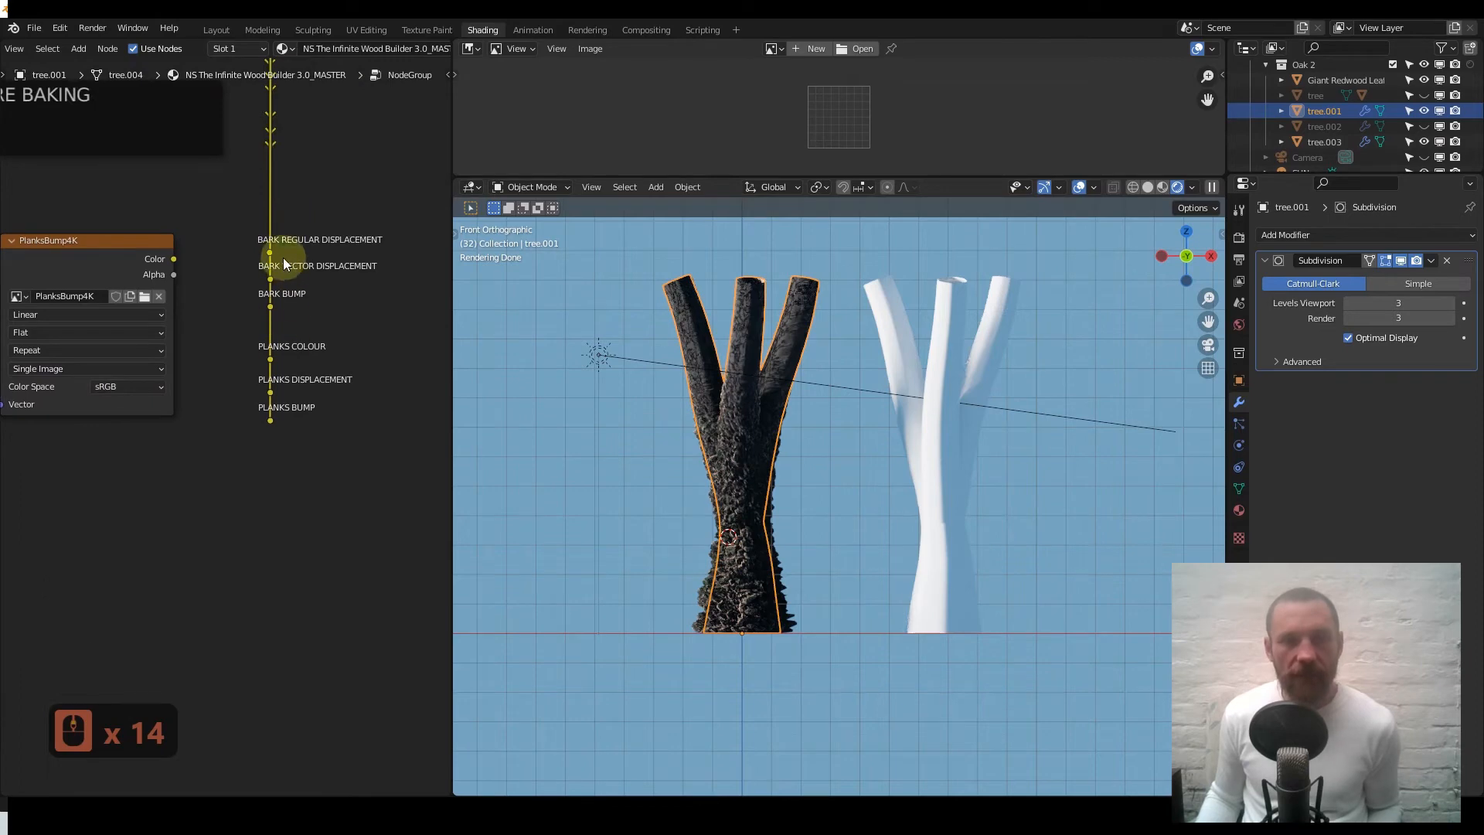
middle_drag(256, 375, 391, 348)
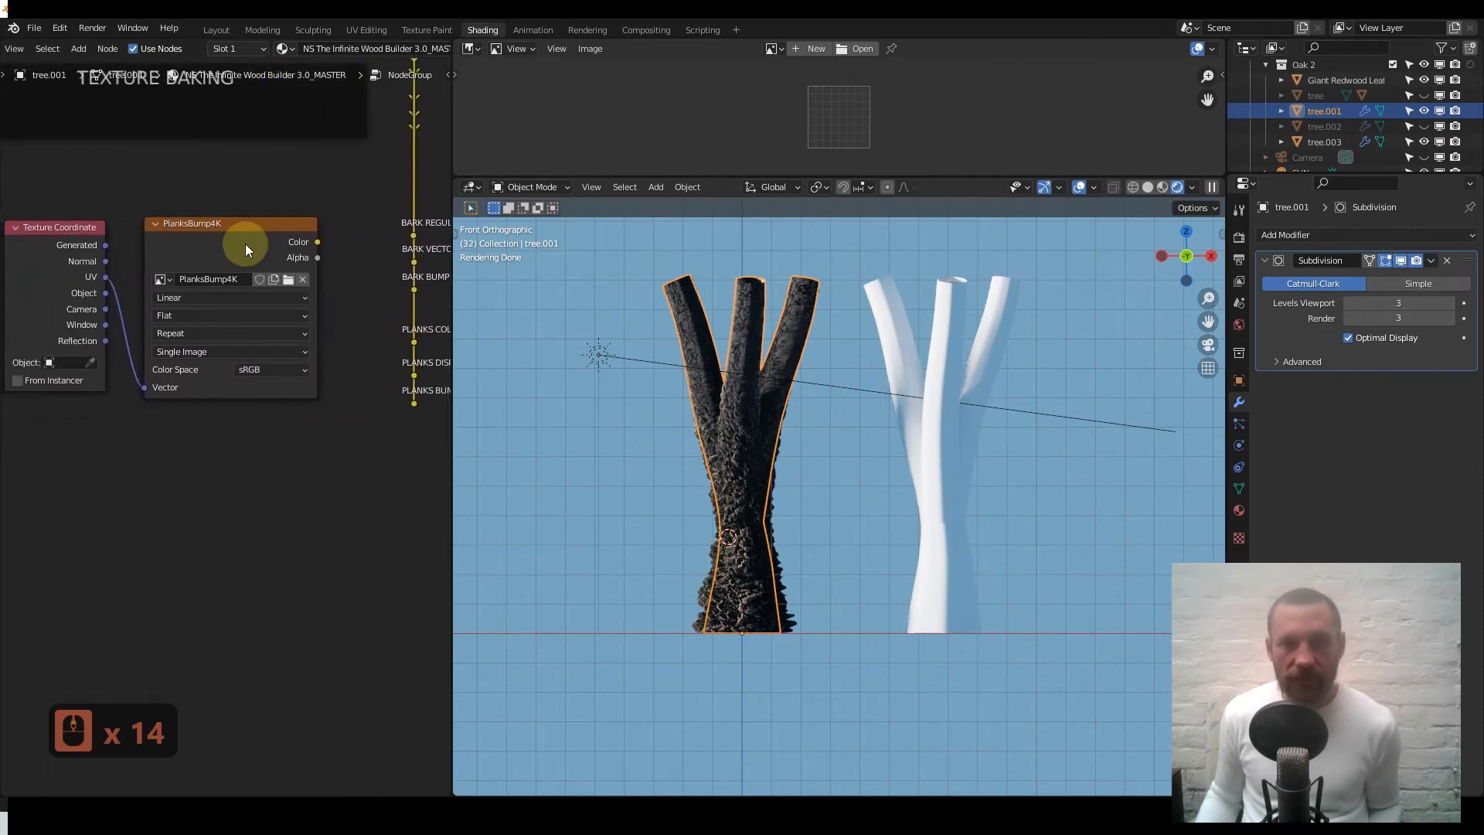
scroll(257, 252, down, 1)
middle_drag(256, 252, 304, 256)
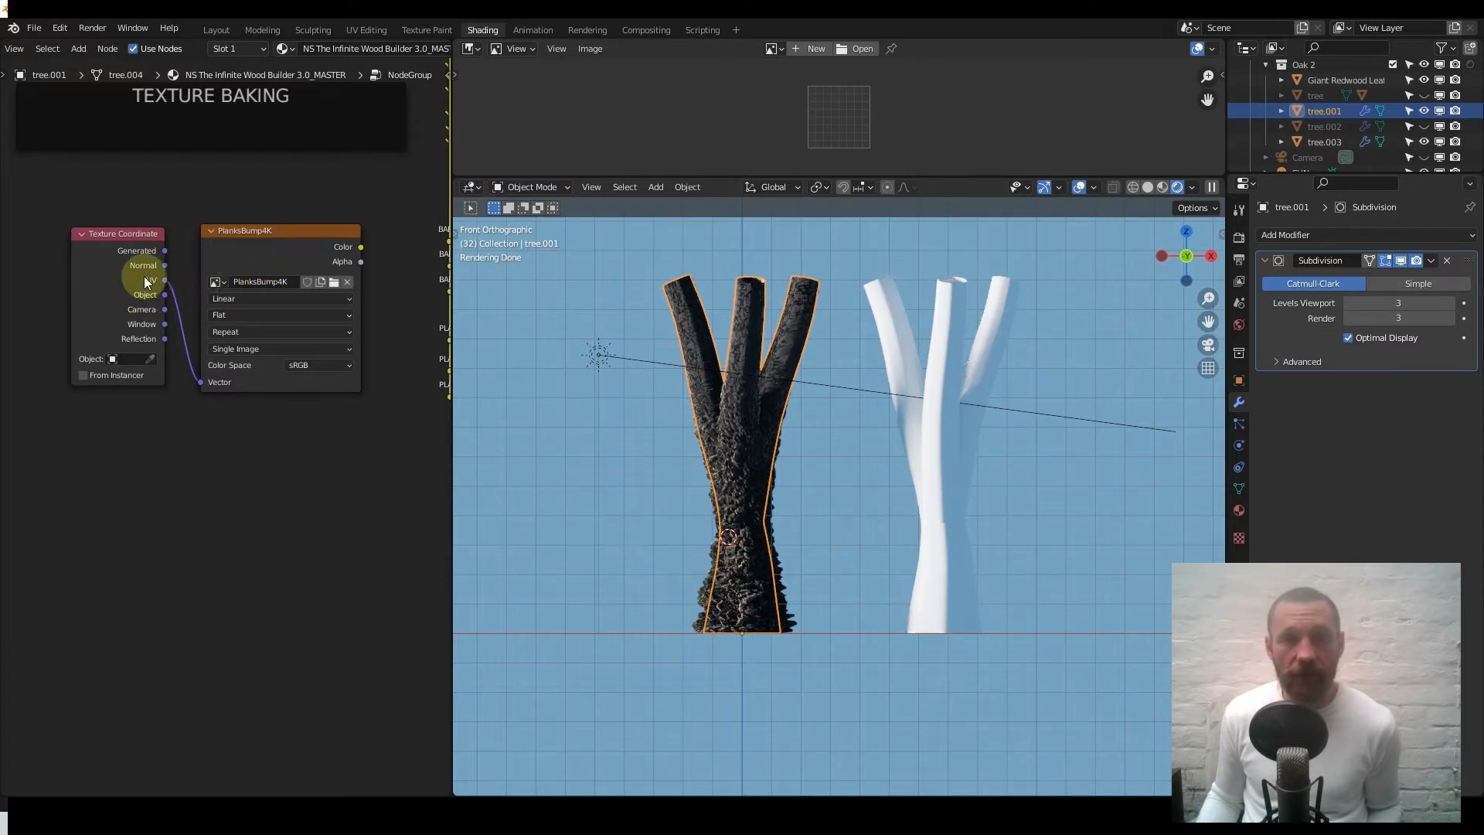
scroll(241, 277, down, 5)
middle_drag(275, 304, 199, 324)
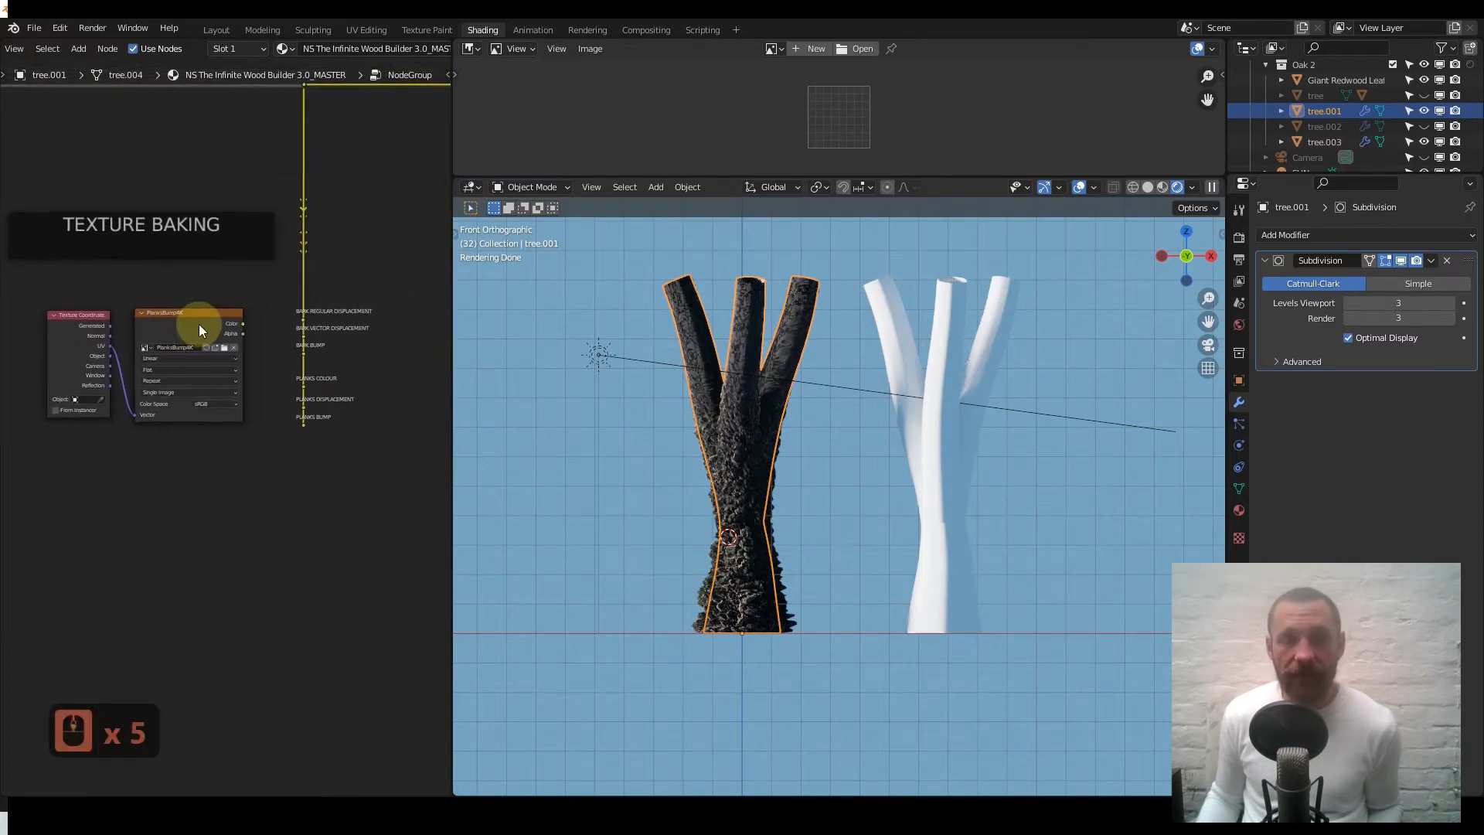
- Preview the BARK REGULAR DISPLACEMENT reroute point's output on the original tree
scroll(359, 319, up, 12)
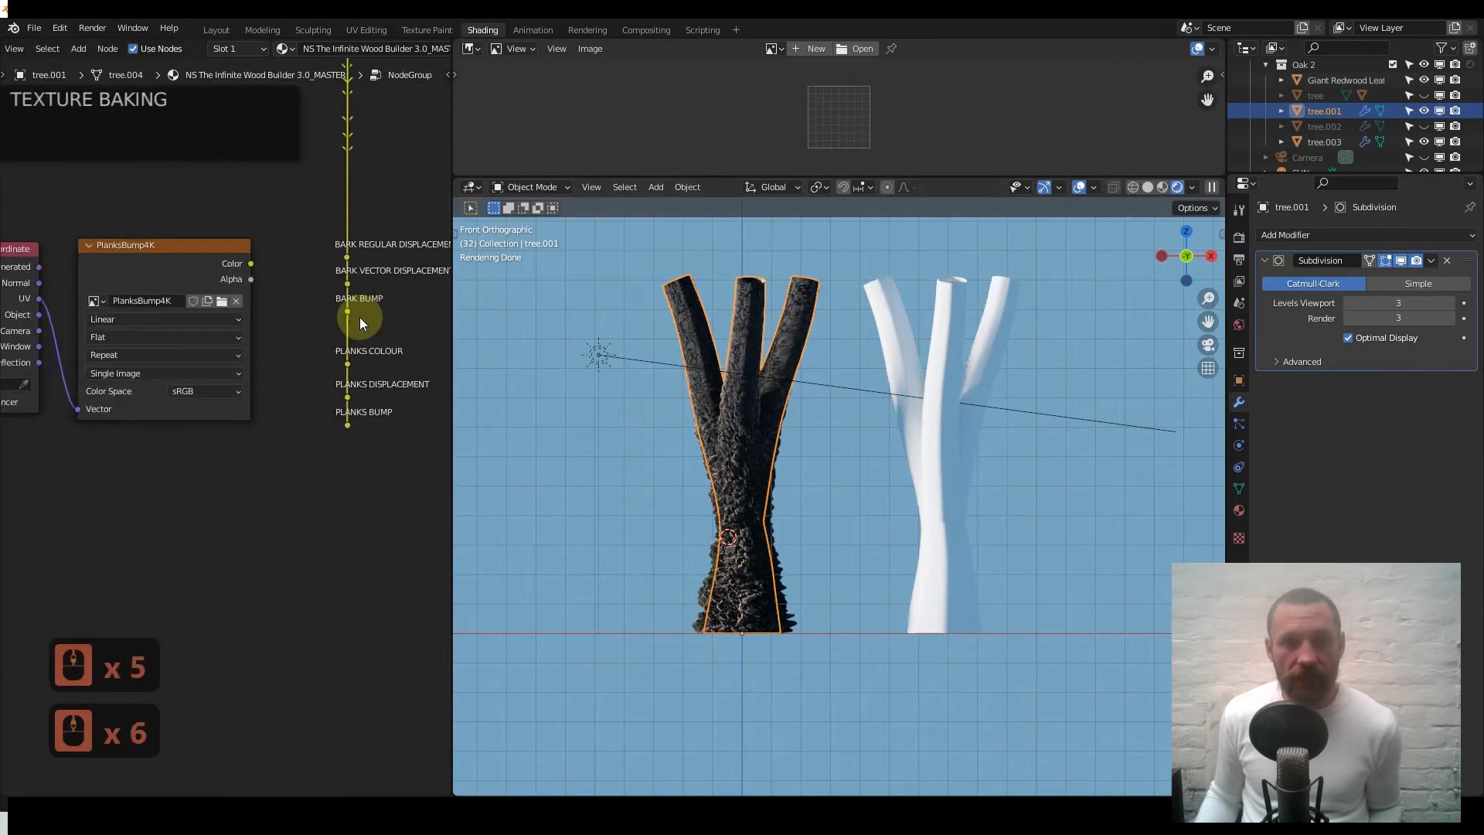
middle_drag(335, 314, 279, 327)
key(shift)
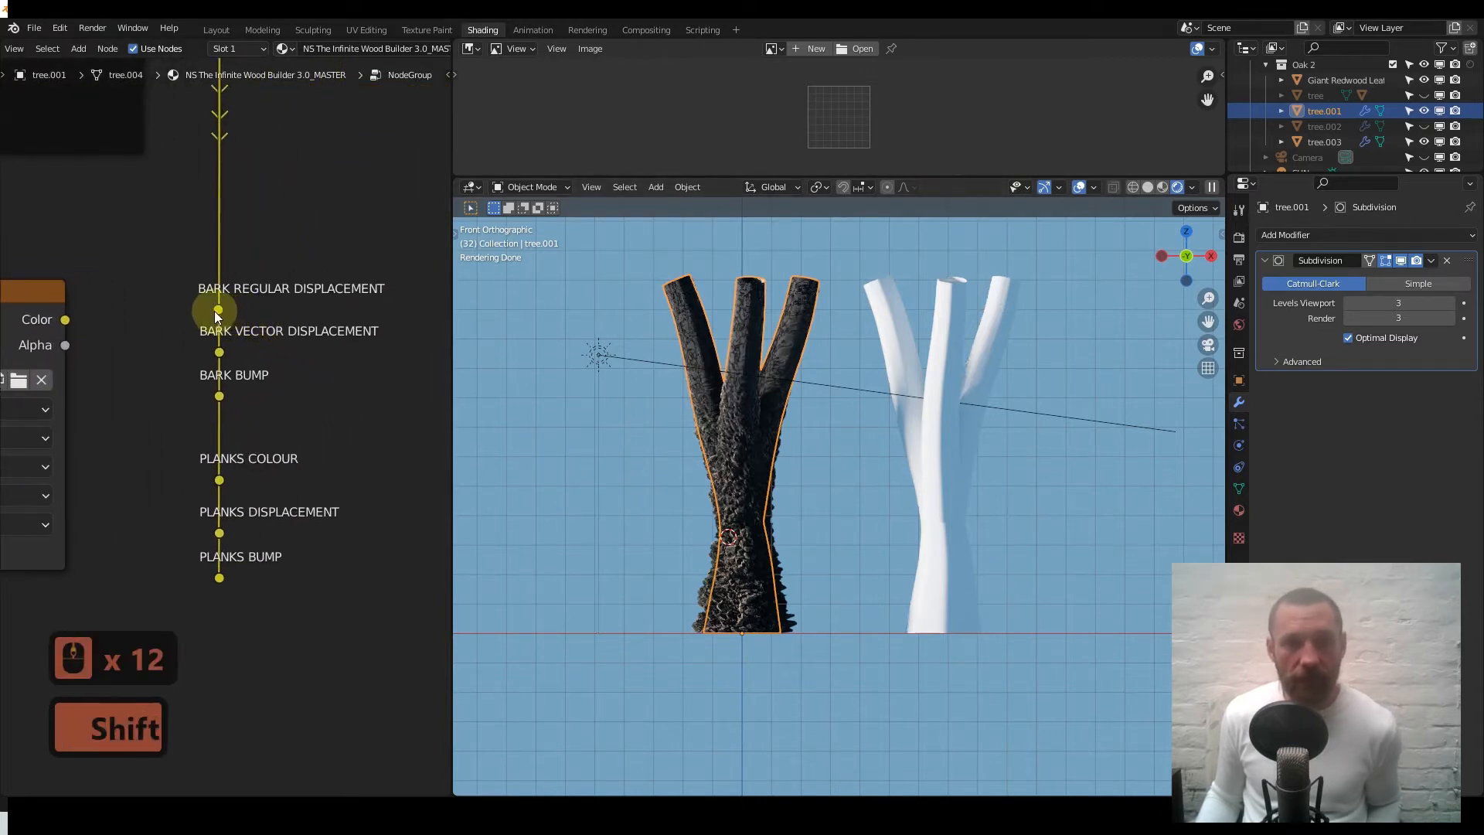
ctrl+shift+click(218, 311)
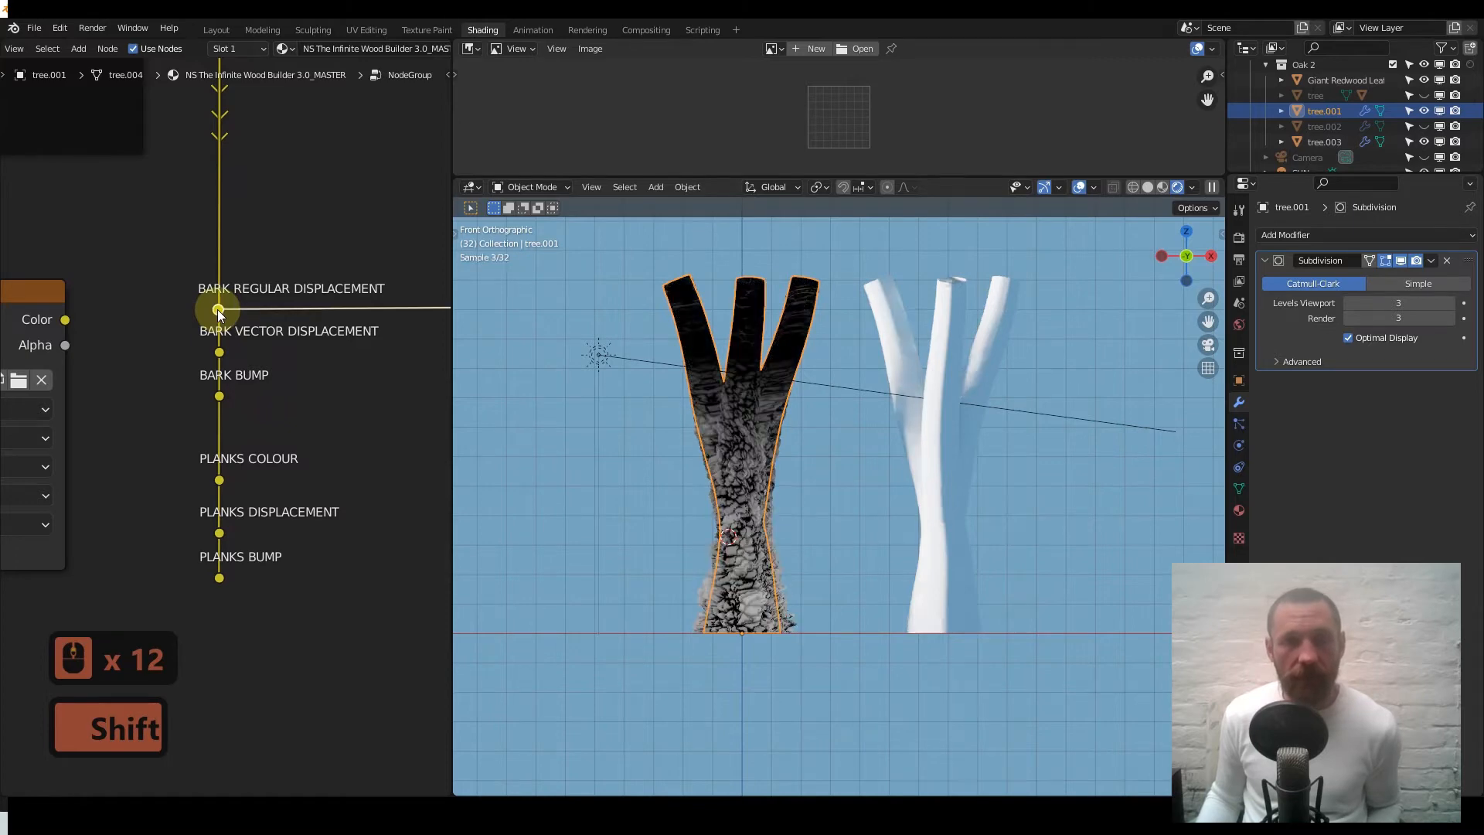
scroll(651, 471, up, 3)
scroll(649, 433, down, 2)
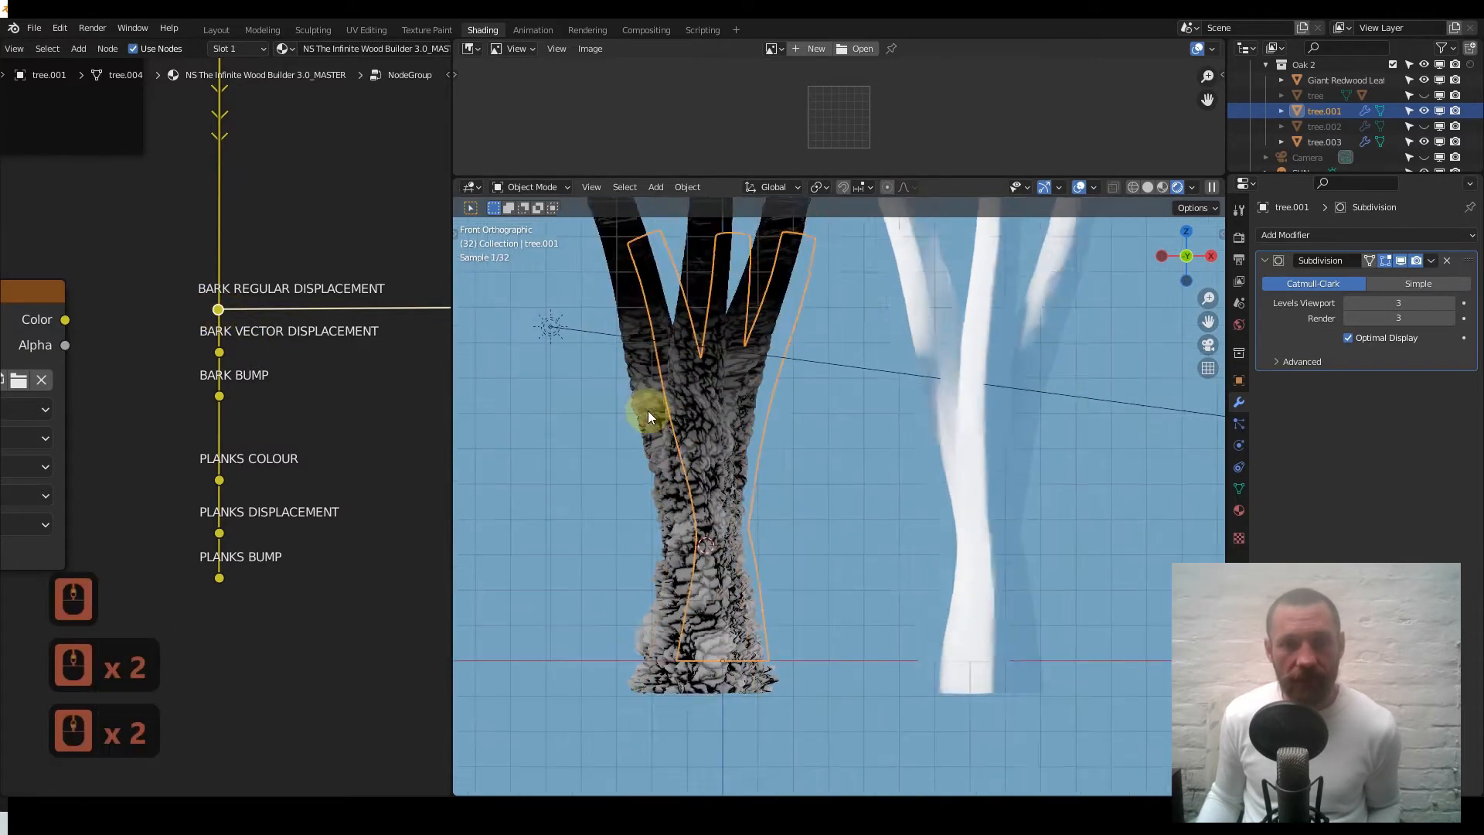
scroll(647, 410, down, 1)
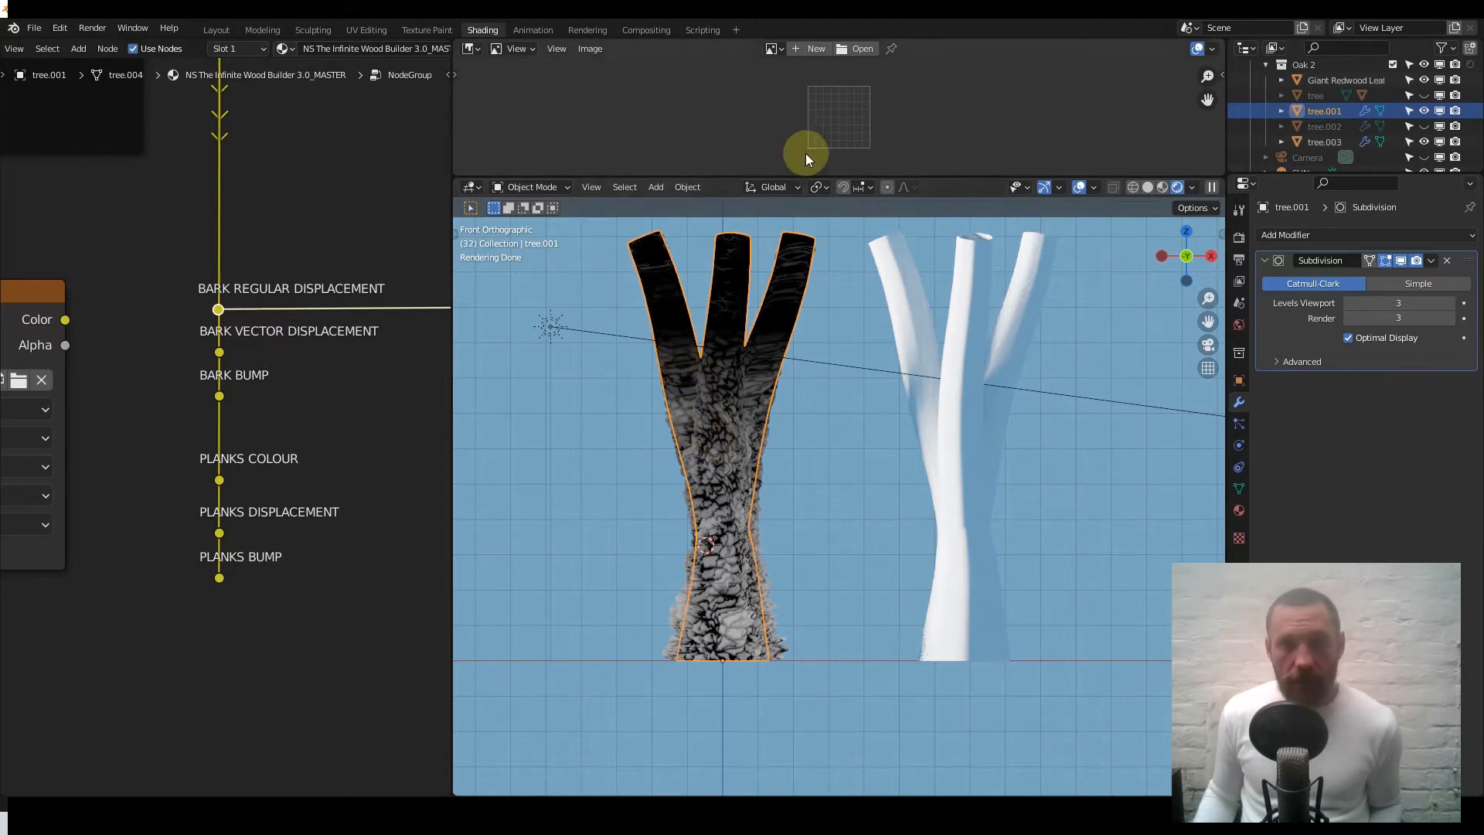
- Create a blank 4096 × 4096 px image with Alpha disabled in the Image Editor
click(813, 48)
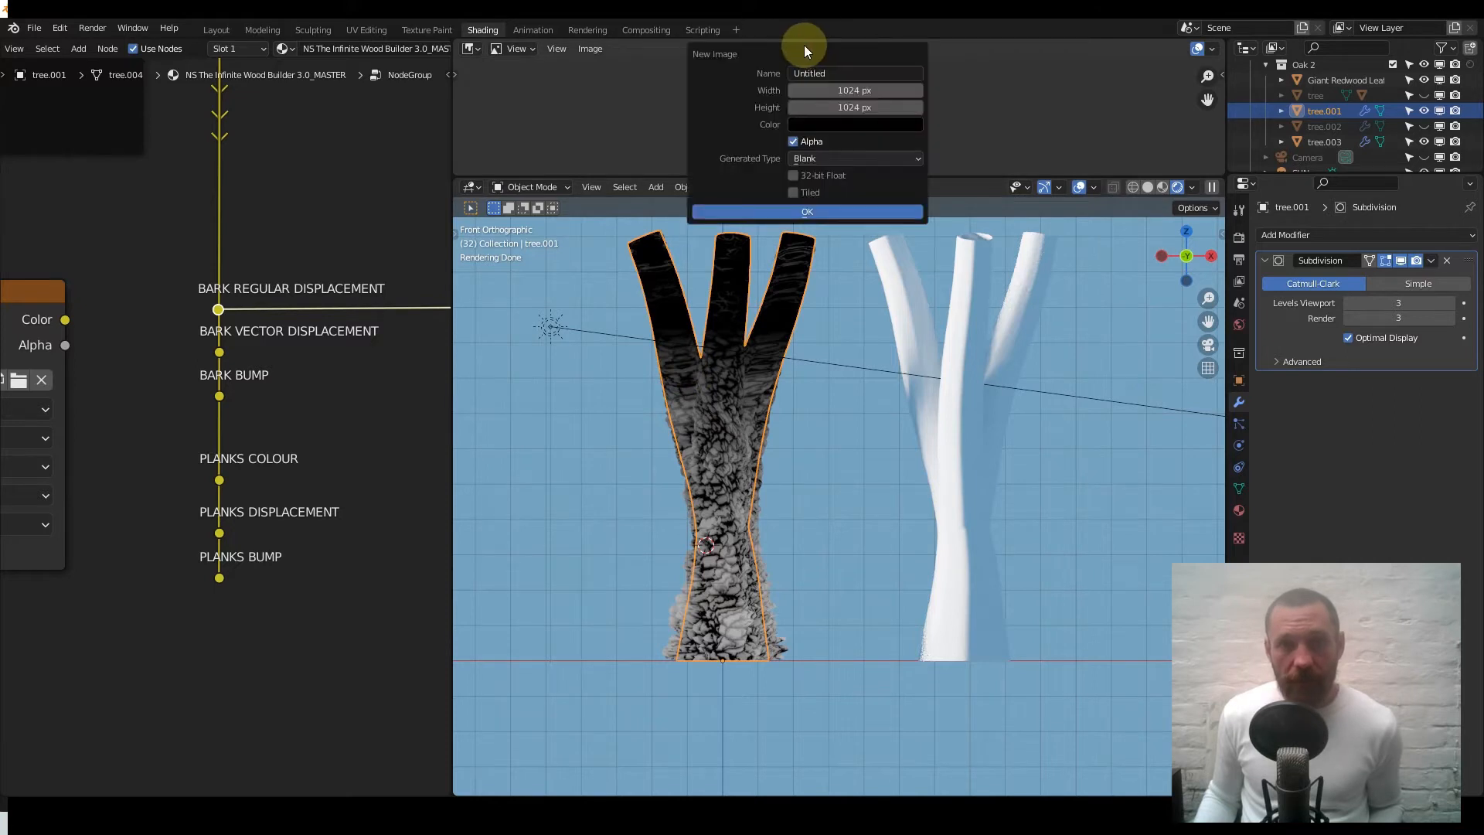
click(822, 89)
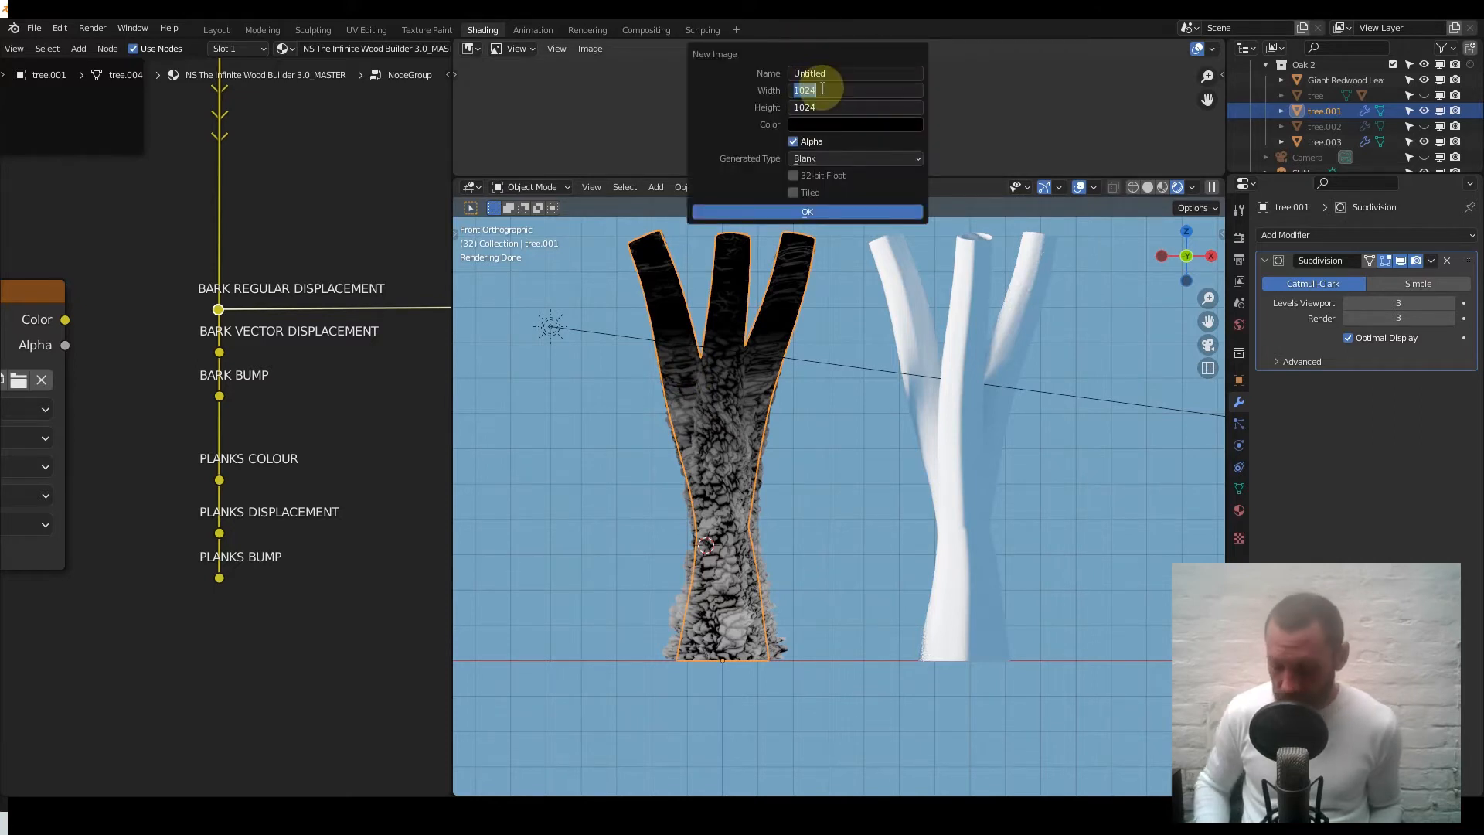
text(4096)
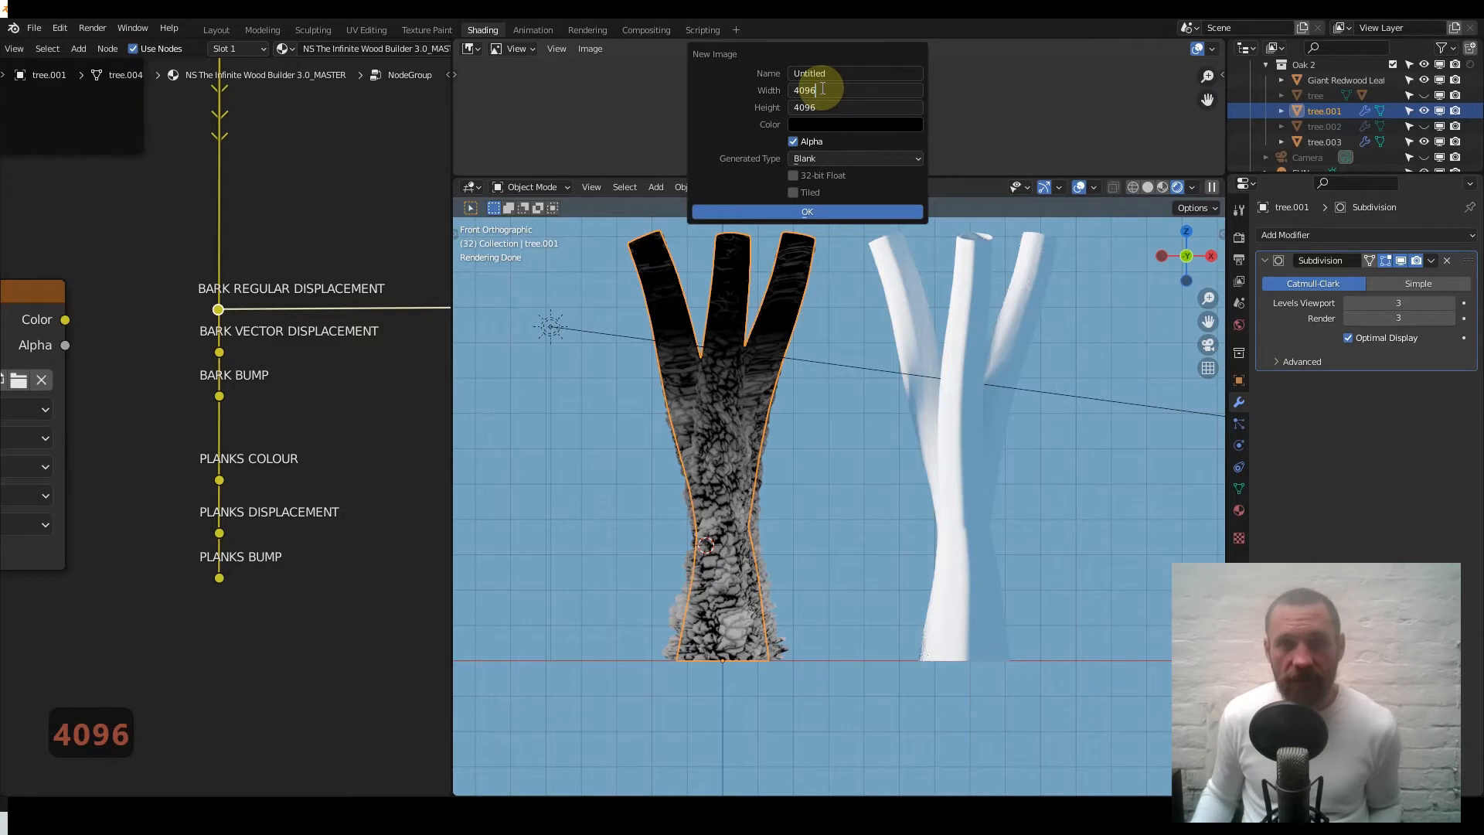
key(Return)
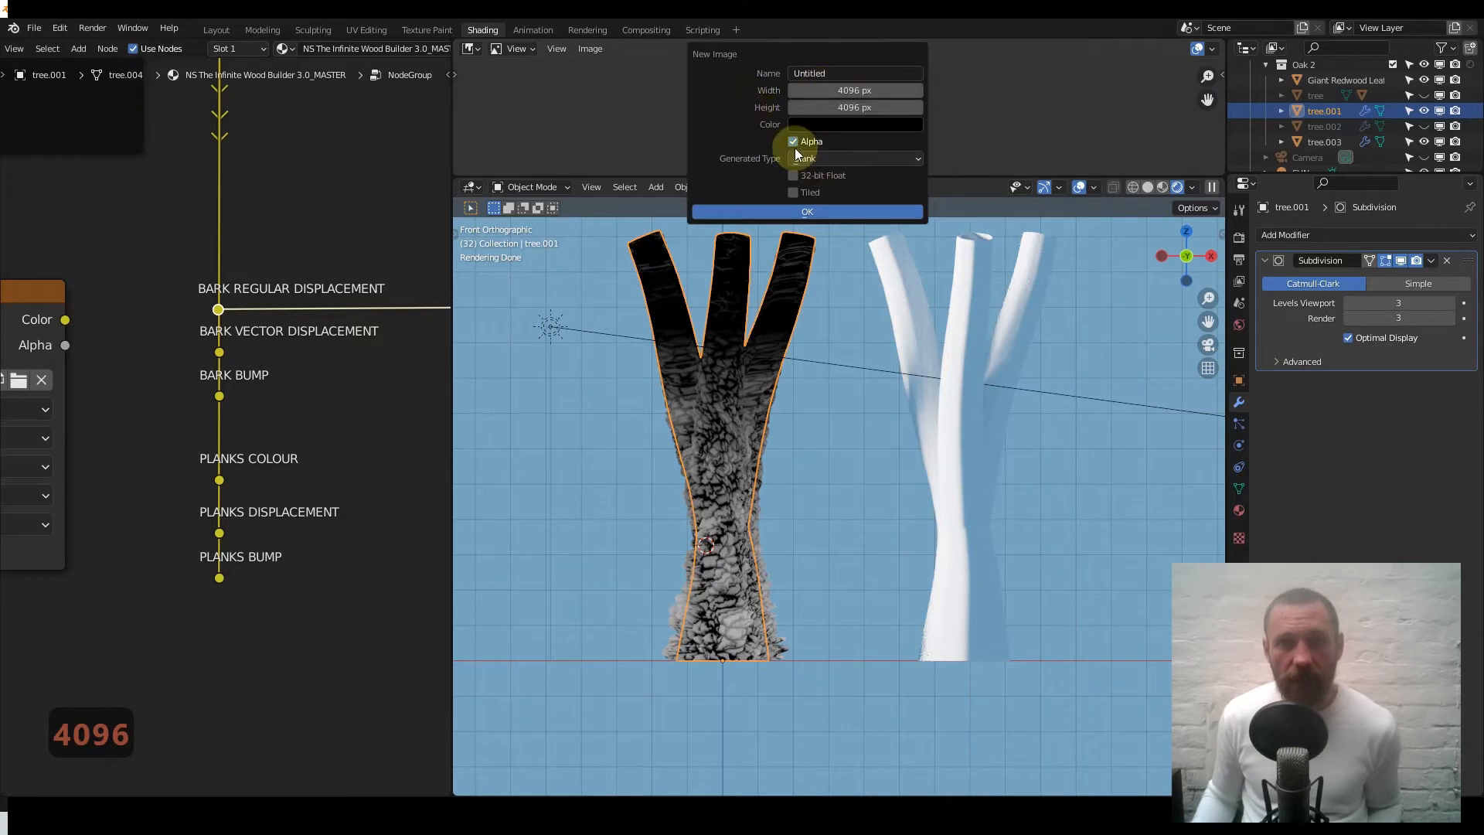
click(793, 142)
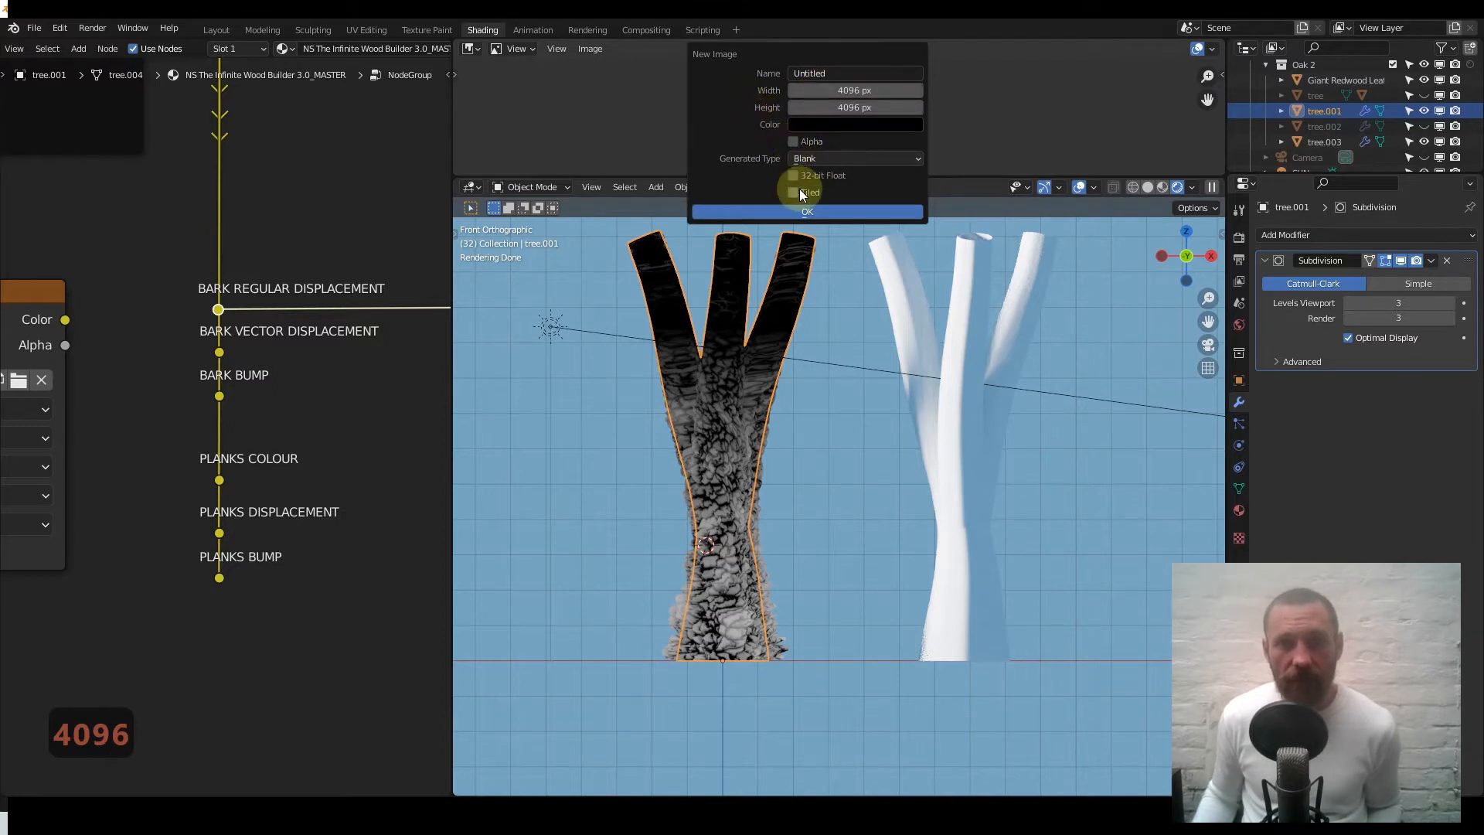
click(832, 213)
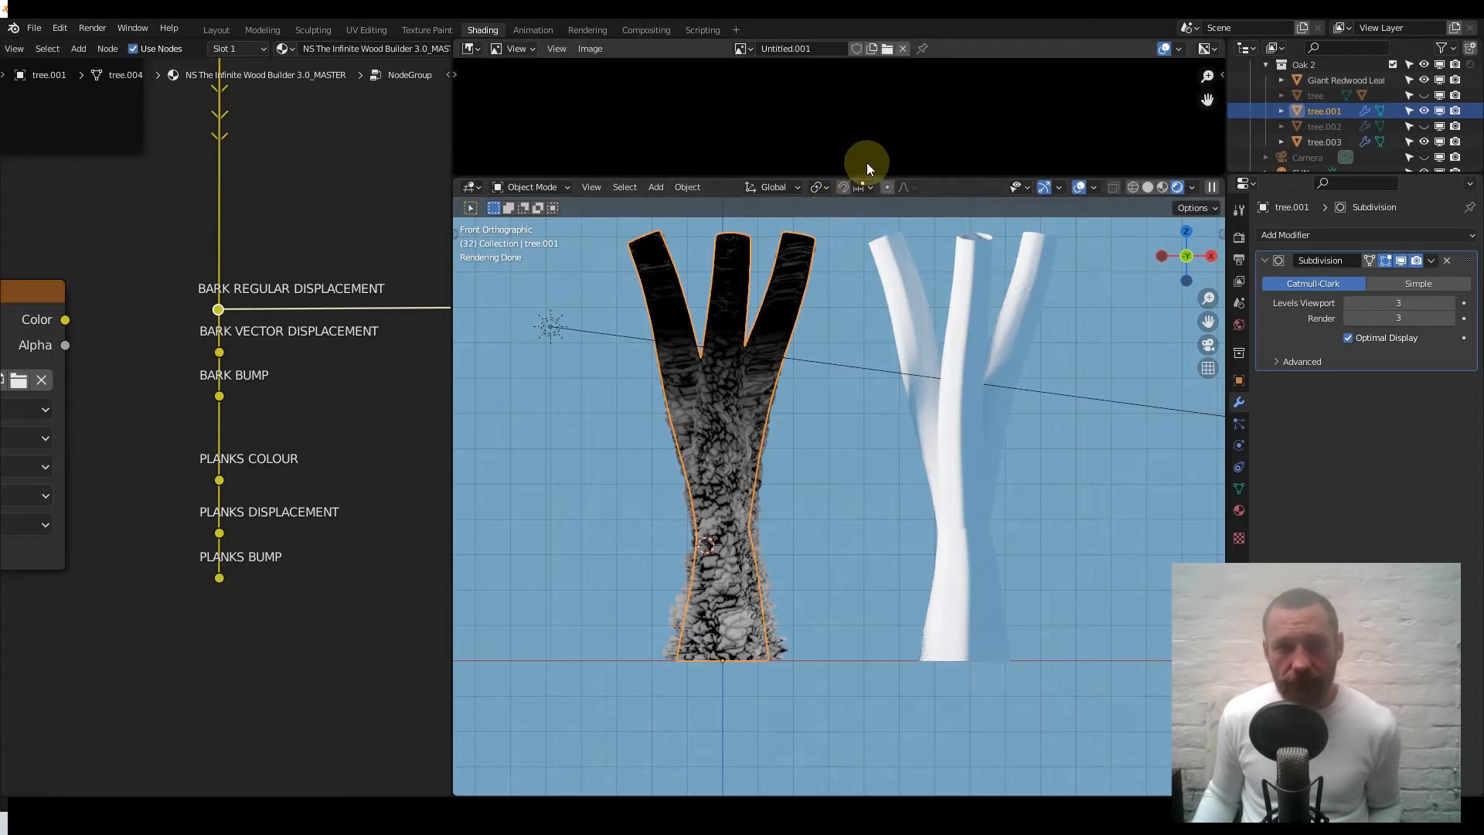
scroll(822, 118, down, 7)
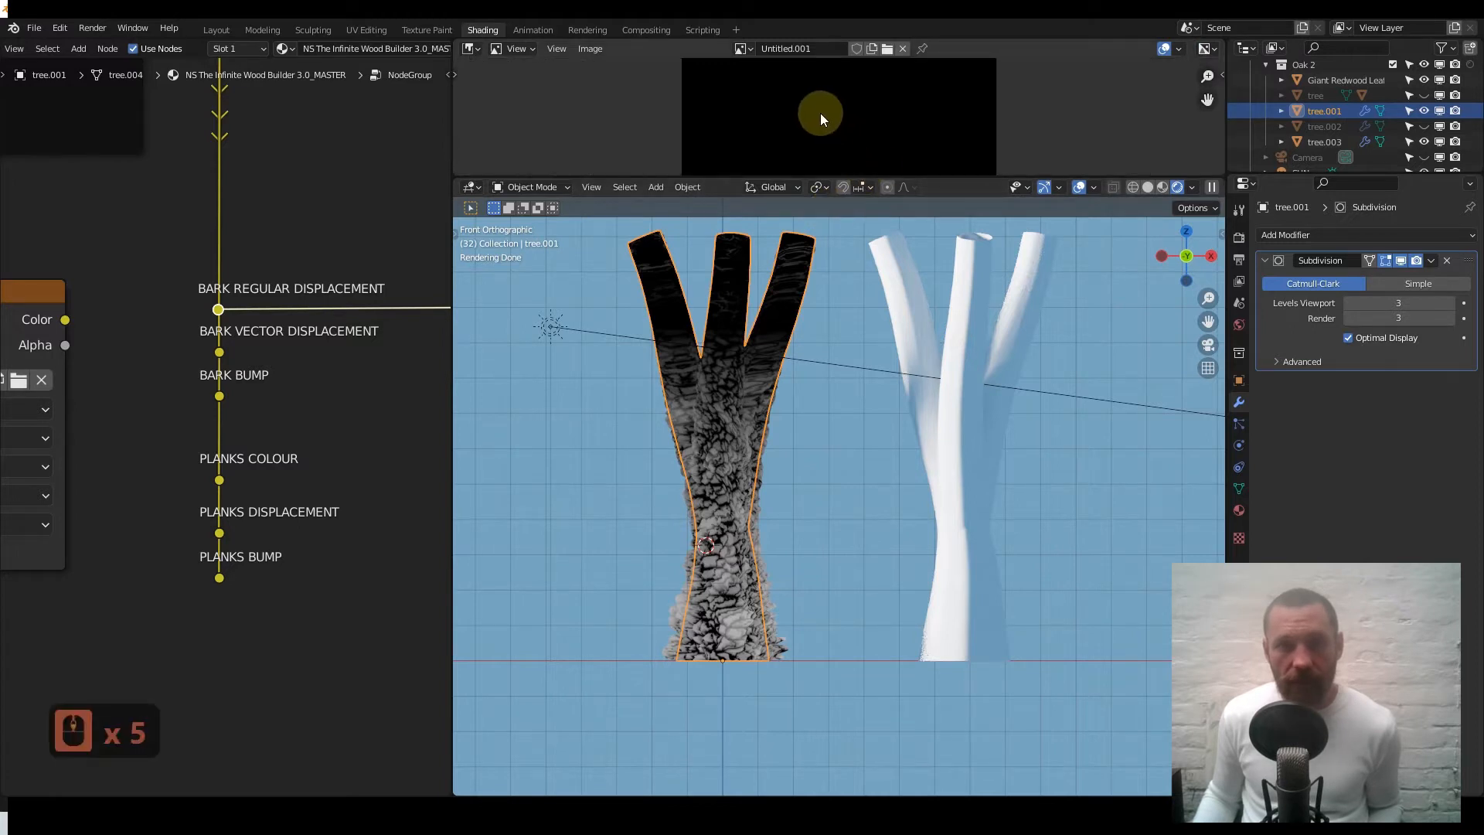
- Rename the new image to Bark2Disp
click(818, 50)
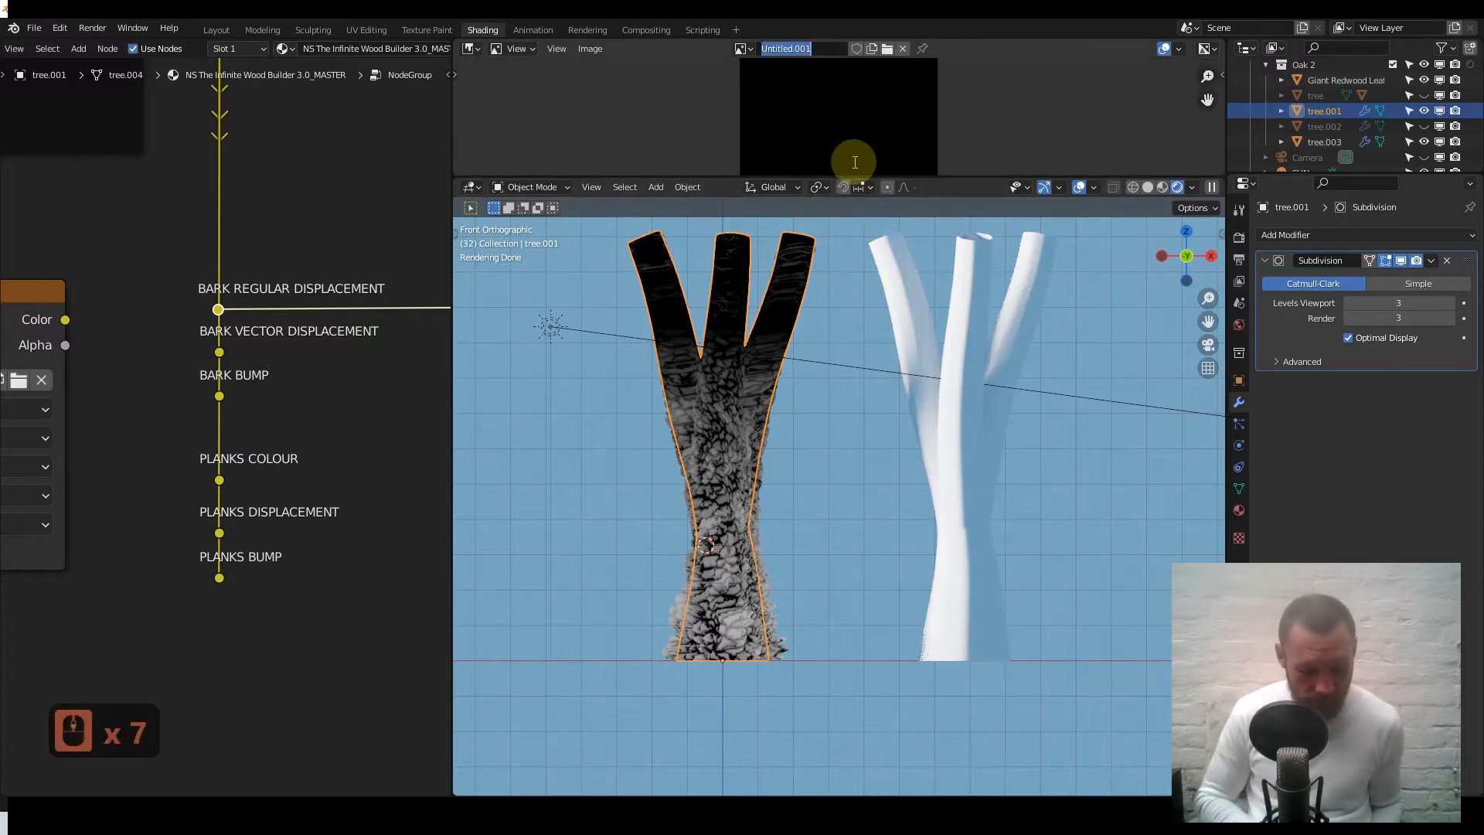
key(shift)
text(Bar)
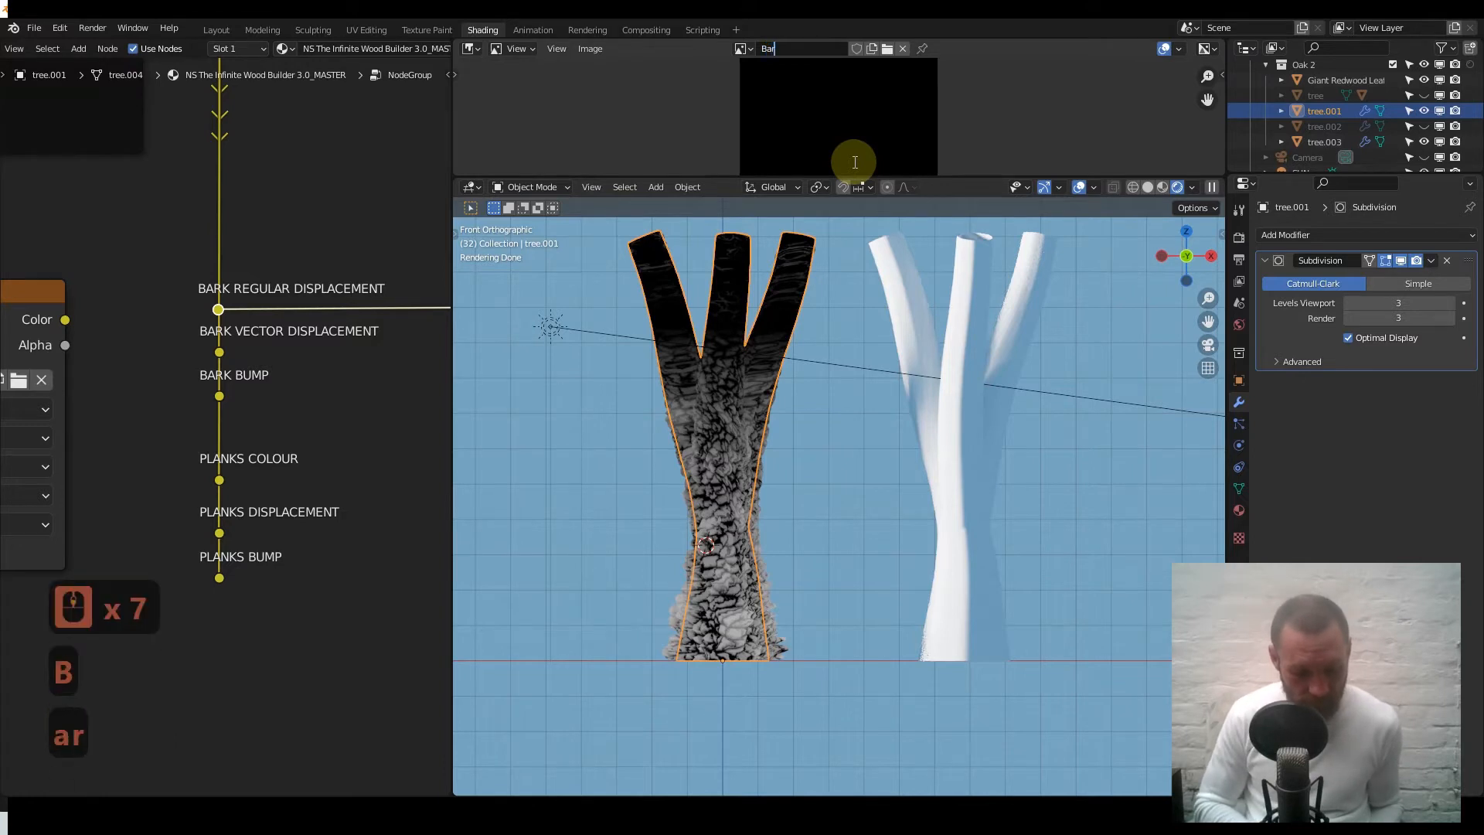
text(k2)
key(shift)
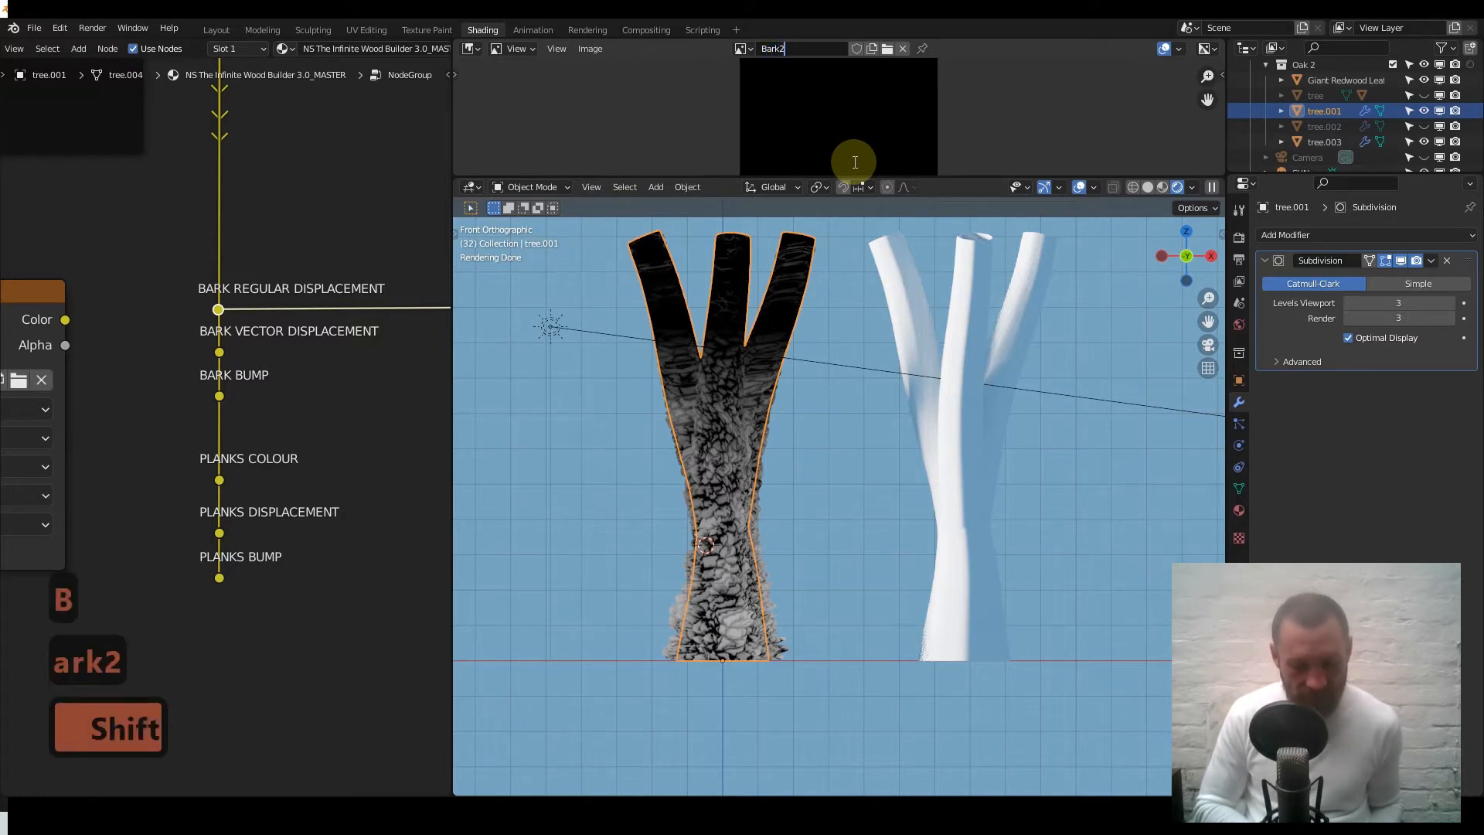
text(Disp)
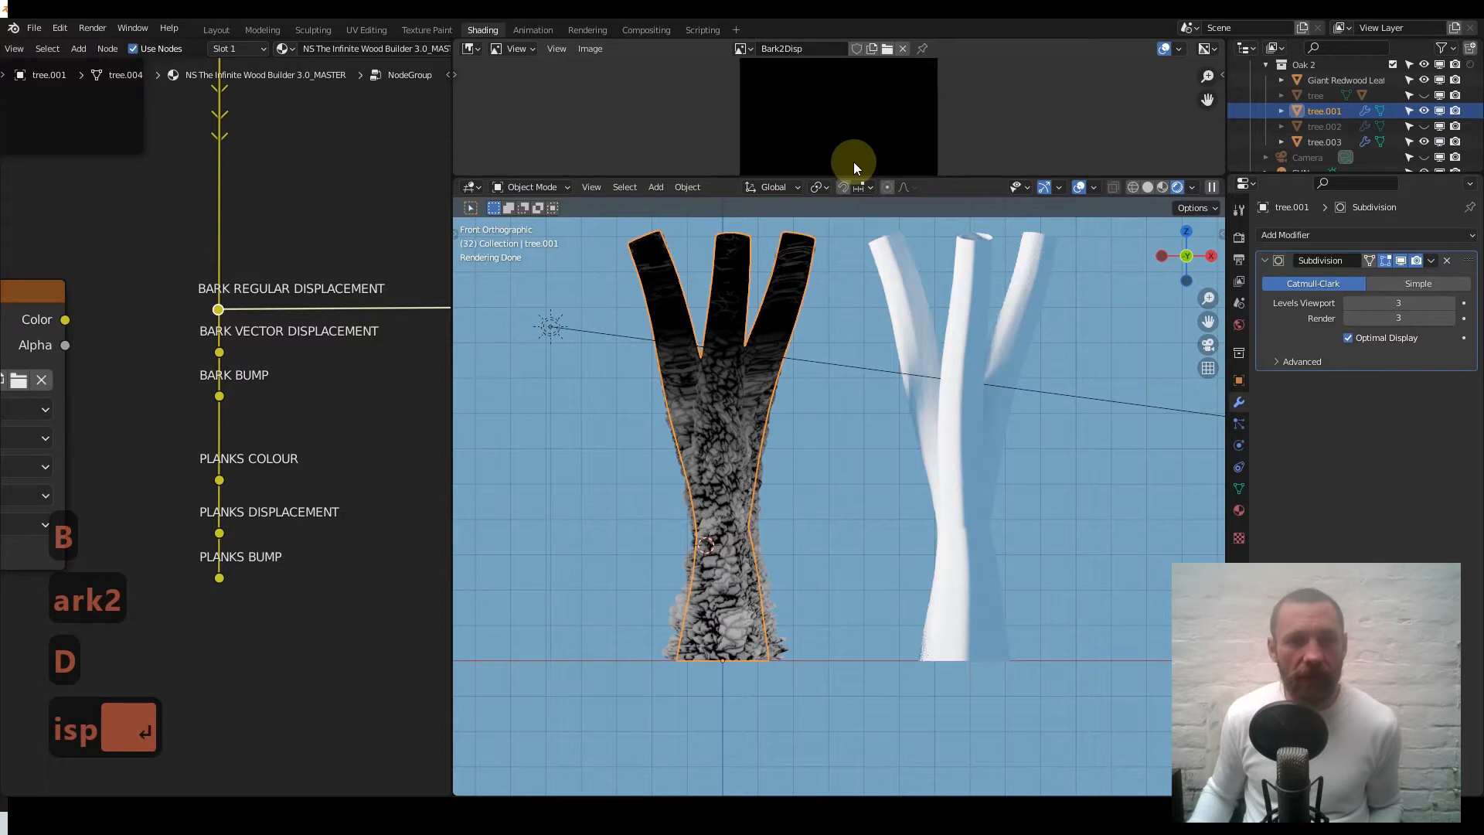
- Assign the Bark2Disp image to the image texture node in the Texture Baking section
scroll(232, 294, down, 6)
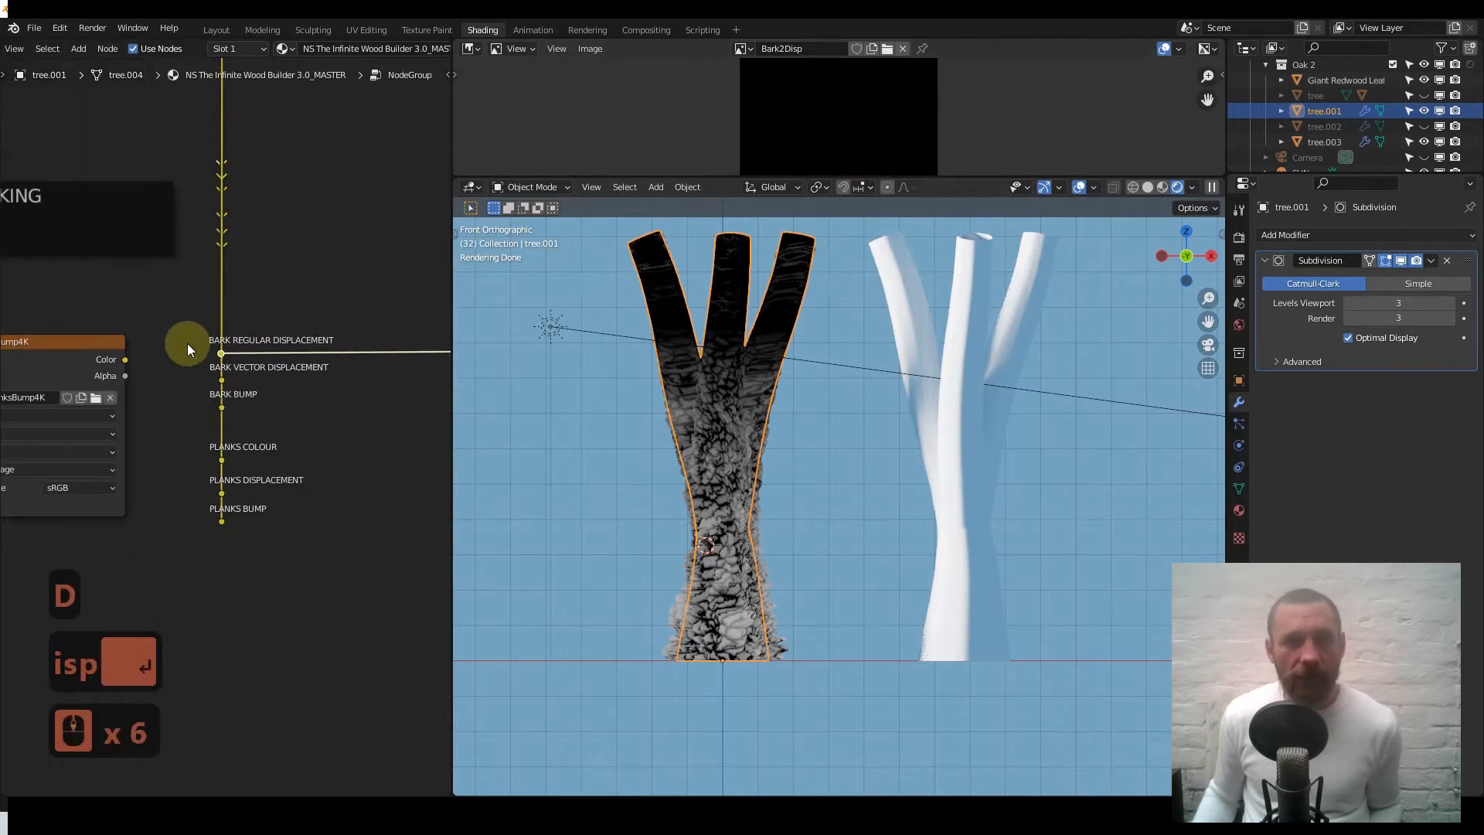
scroll(176, 357, up, 4)
scroll(175, 358, up, 1)
click(65, 329)
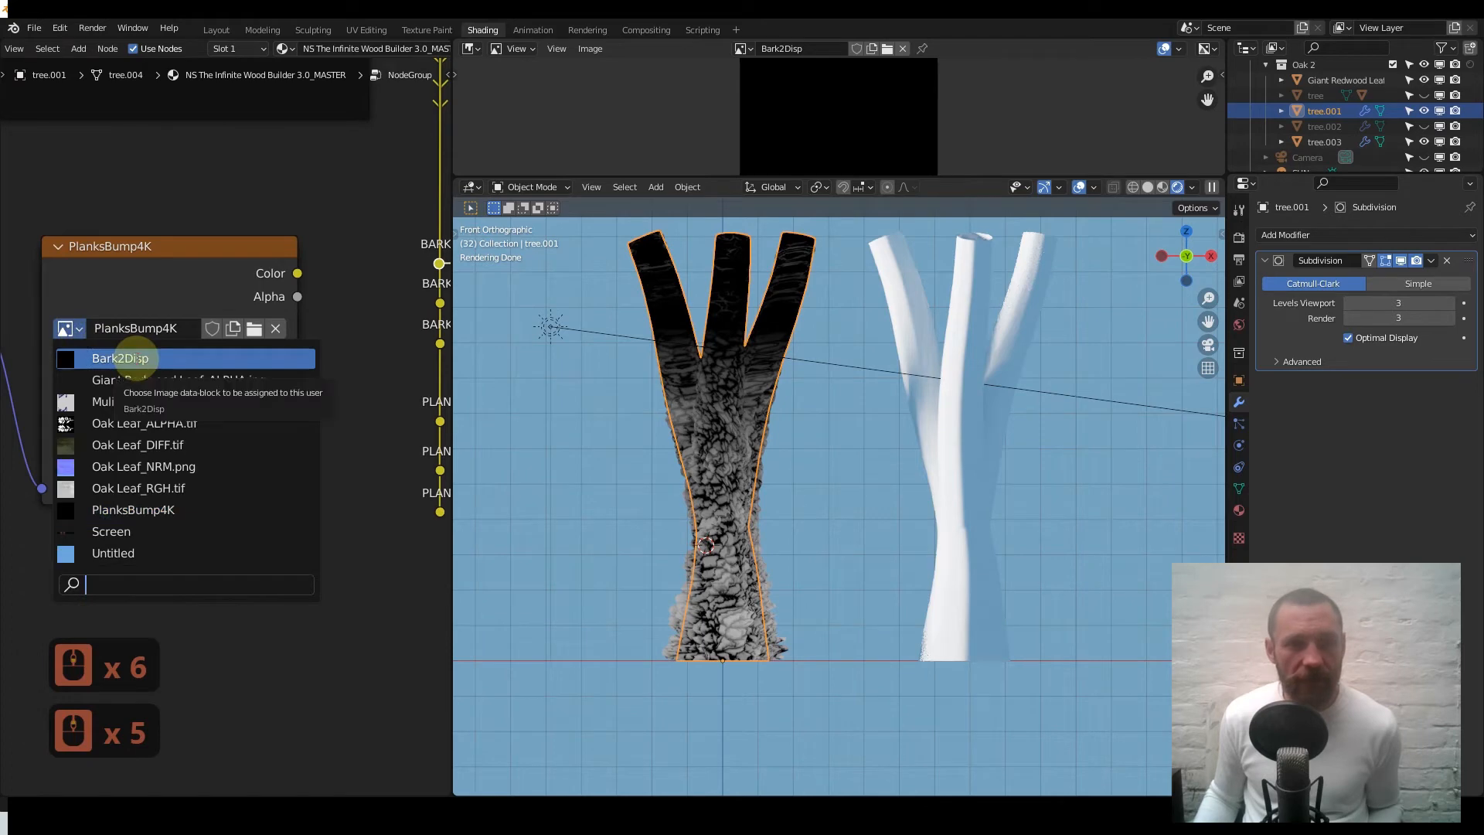
click(147, 357)
scroll(176, 294, down, 6)
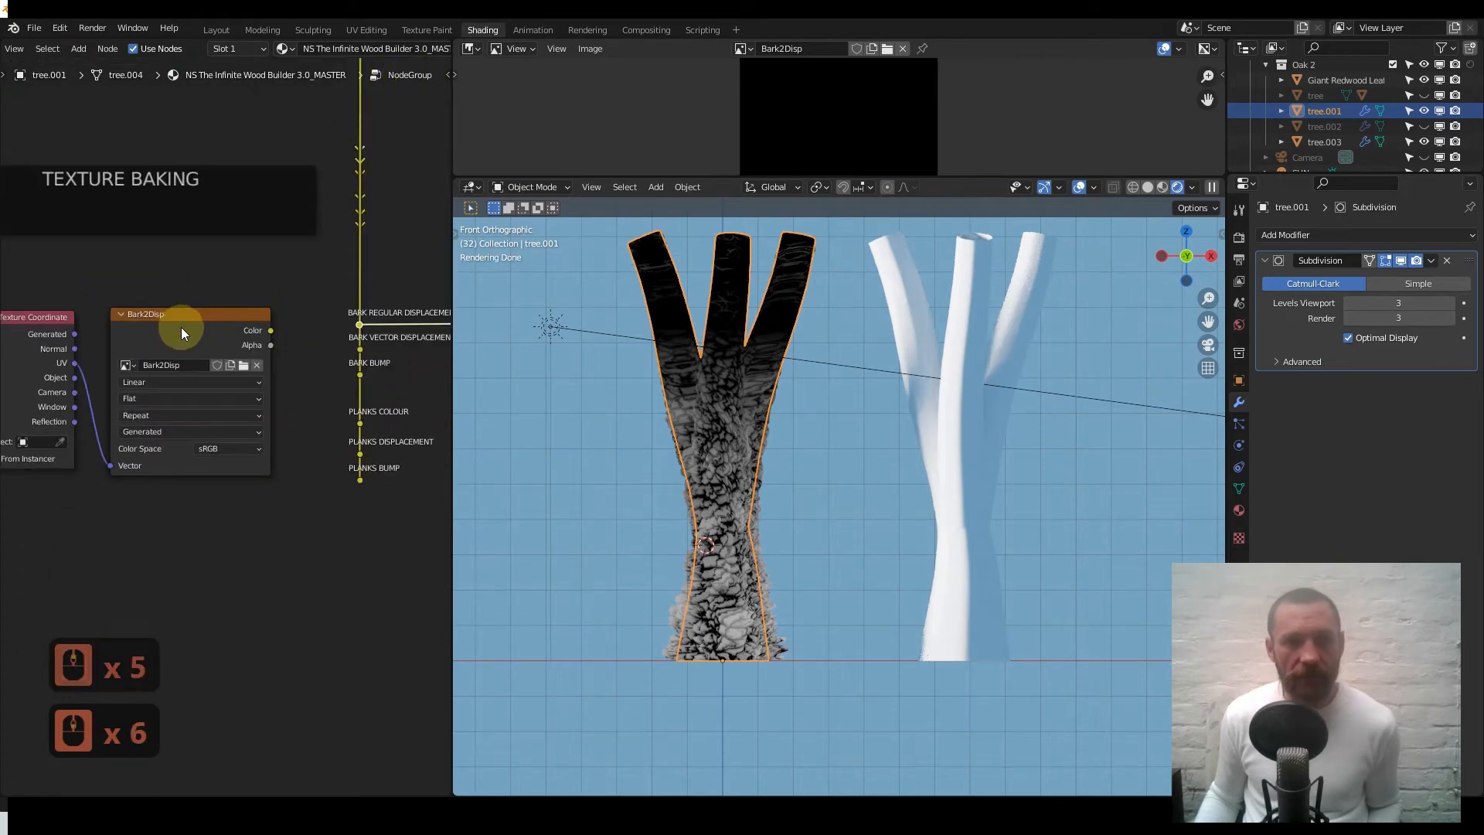
middle_drag(257, 354, 207, 351)
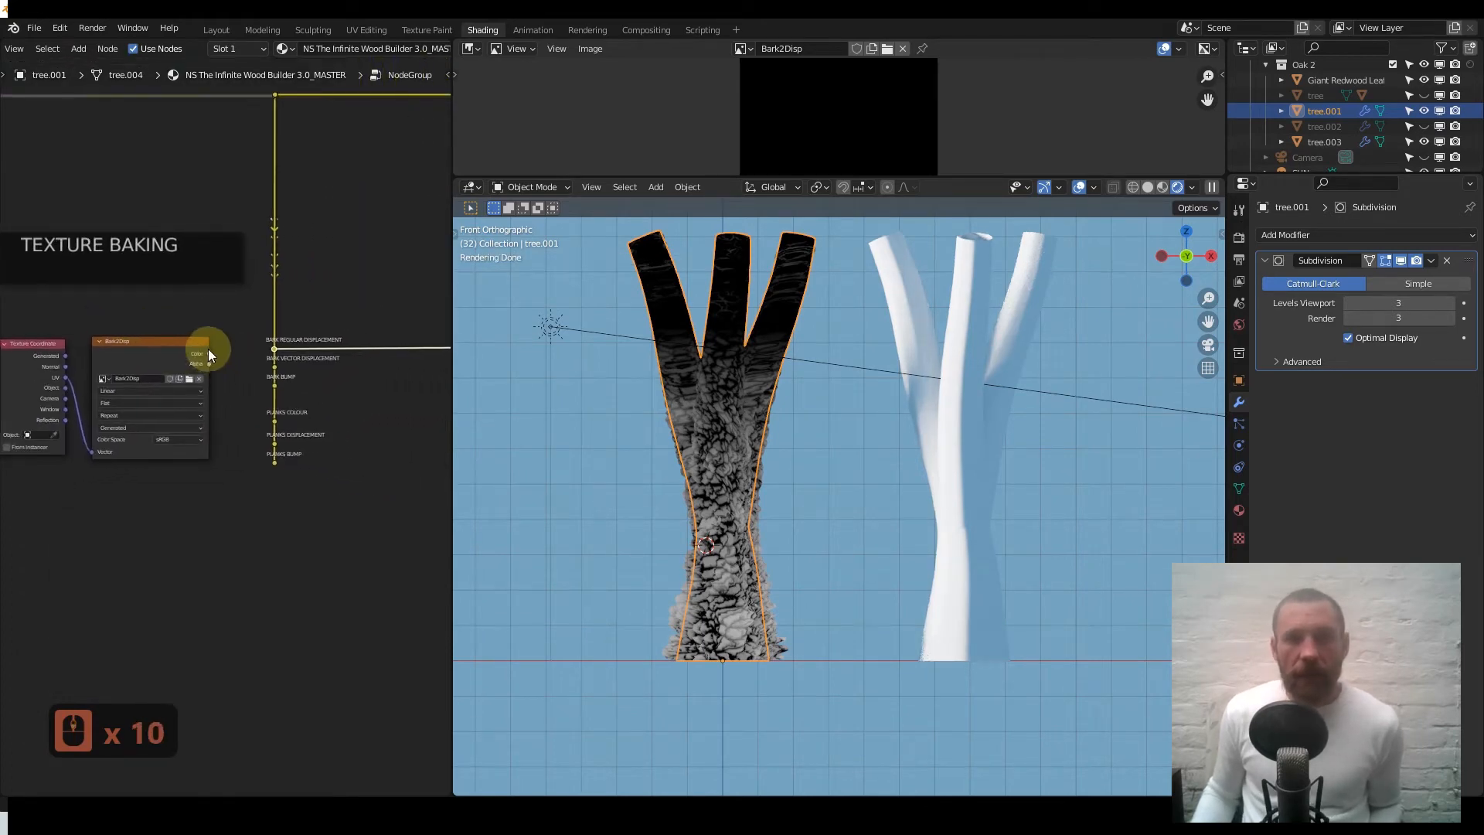
- Show the scene's render properties and collapse the Sampling and Light Paths sections
click(1239, 238)
scroll(1322, 325, up, 5)
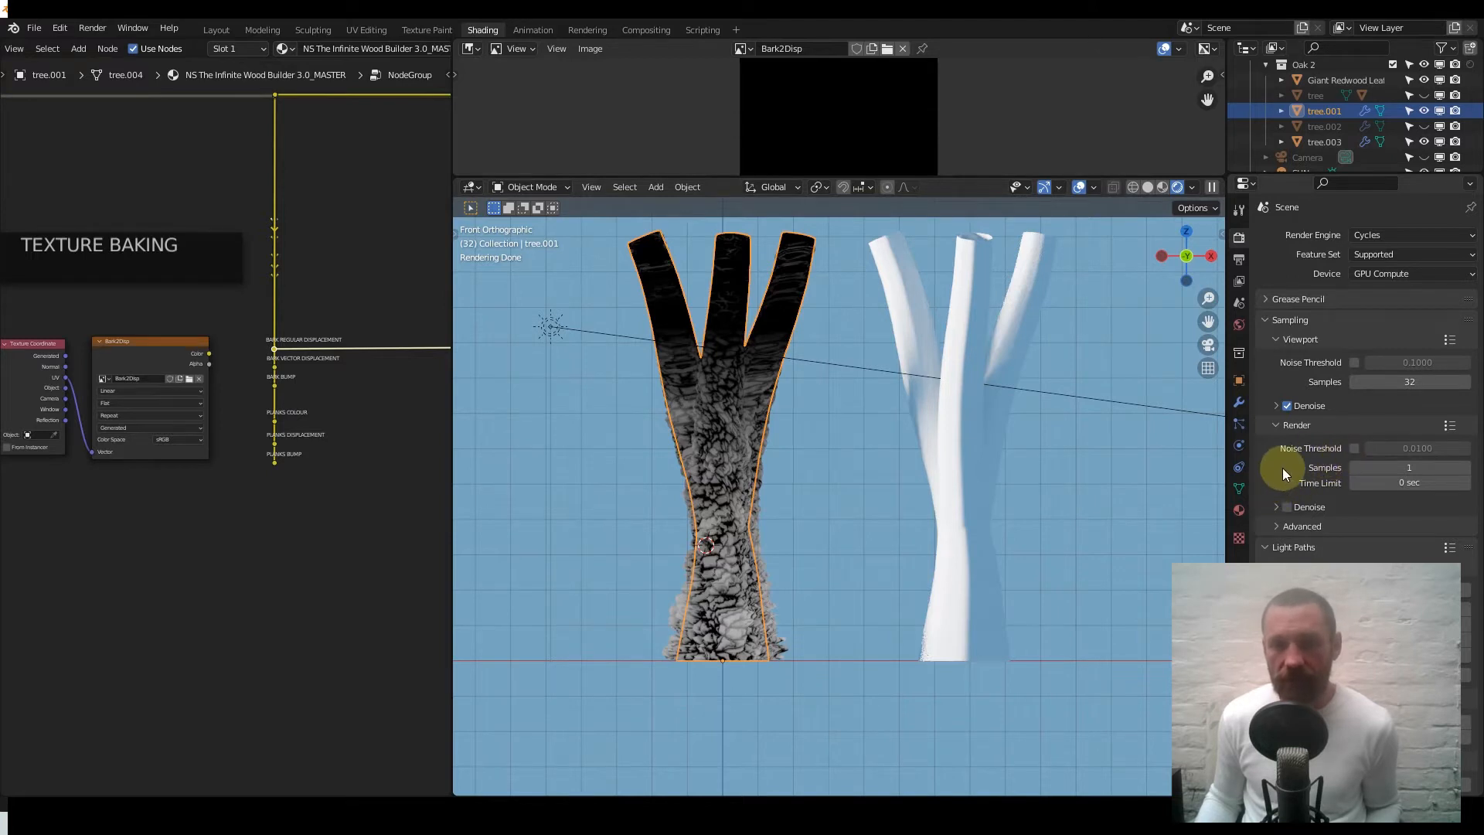
scroll(1282, 466, down, 8)
scroll(1283, 467, down, 10)
scroll(1281, 466, up, 18)
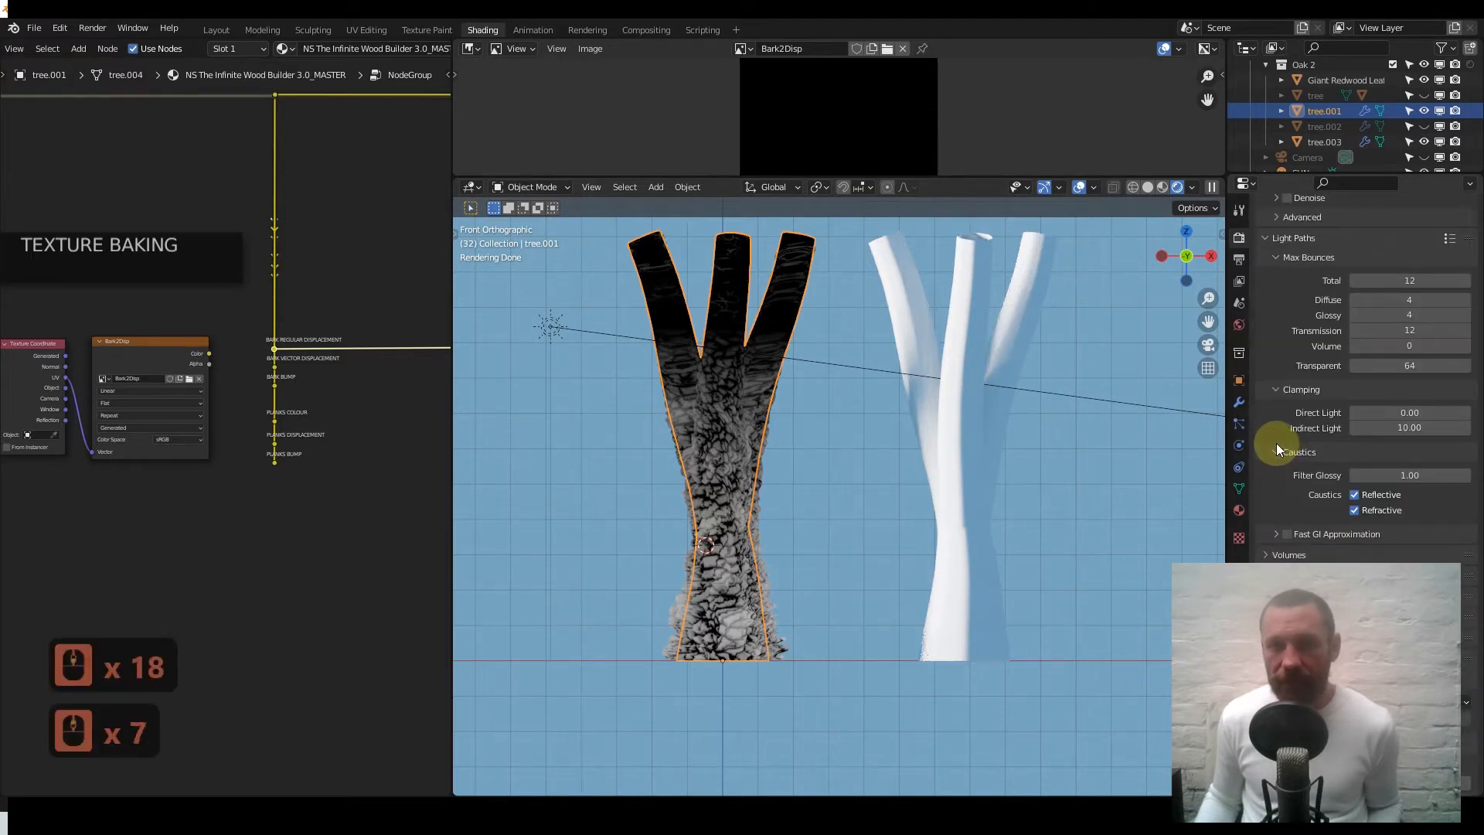
click(1267, 321)
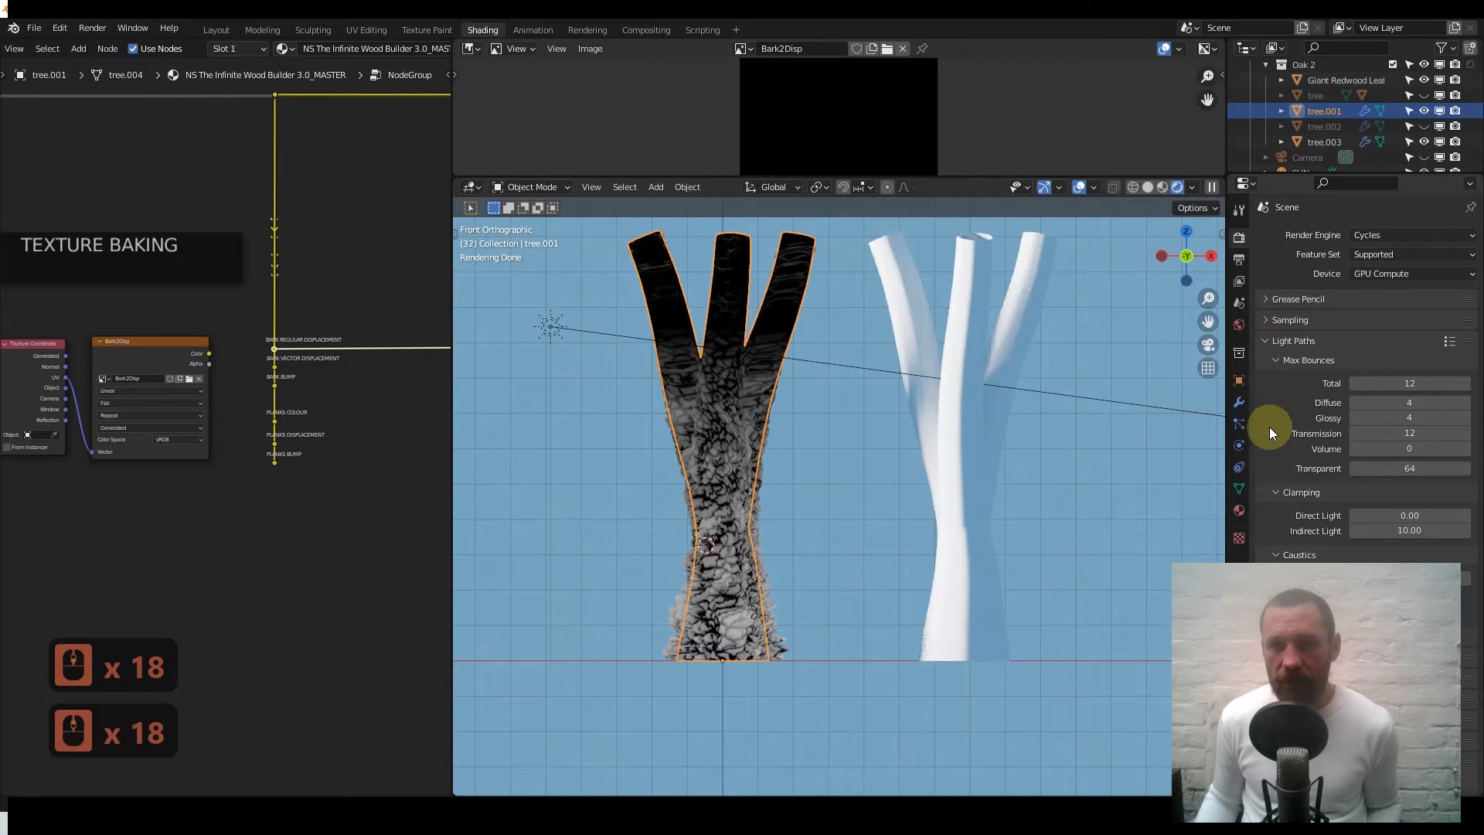
click(1264, 346)
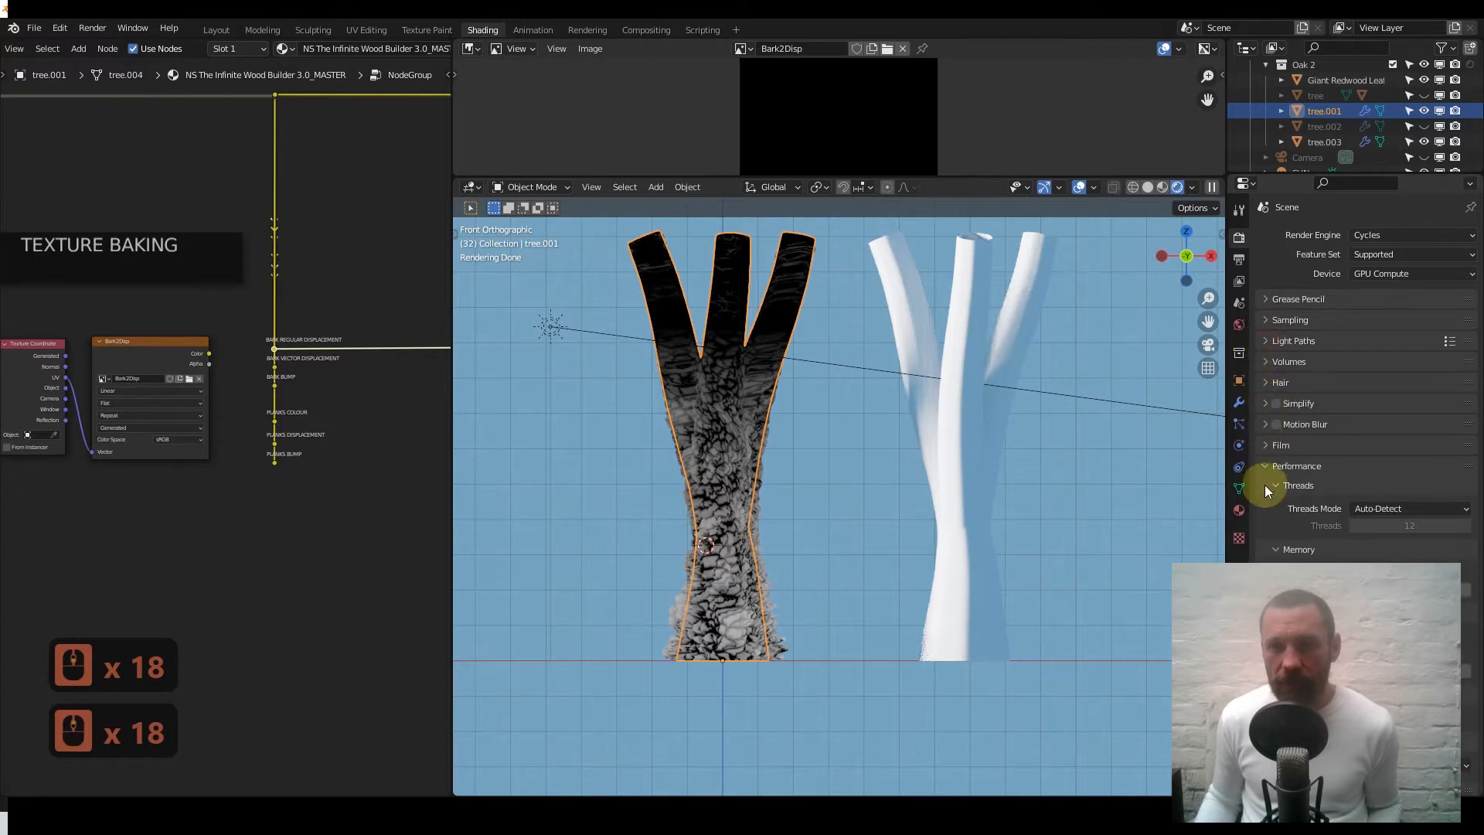
- Collapse the Threads, Memory, Acceleration Structure, Final Render and Viewport subsections of the Performance render properties
scroll(1275, 479, down, 2)
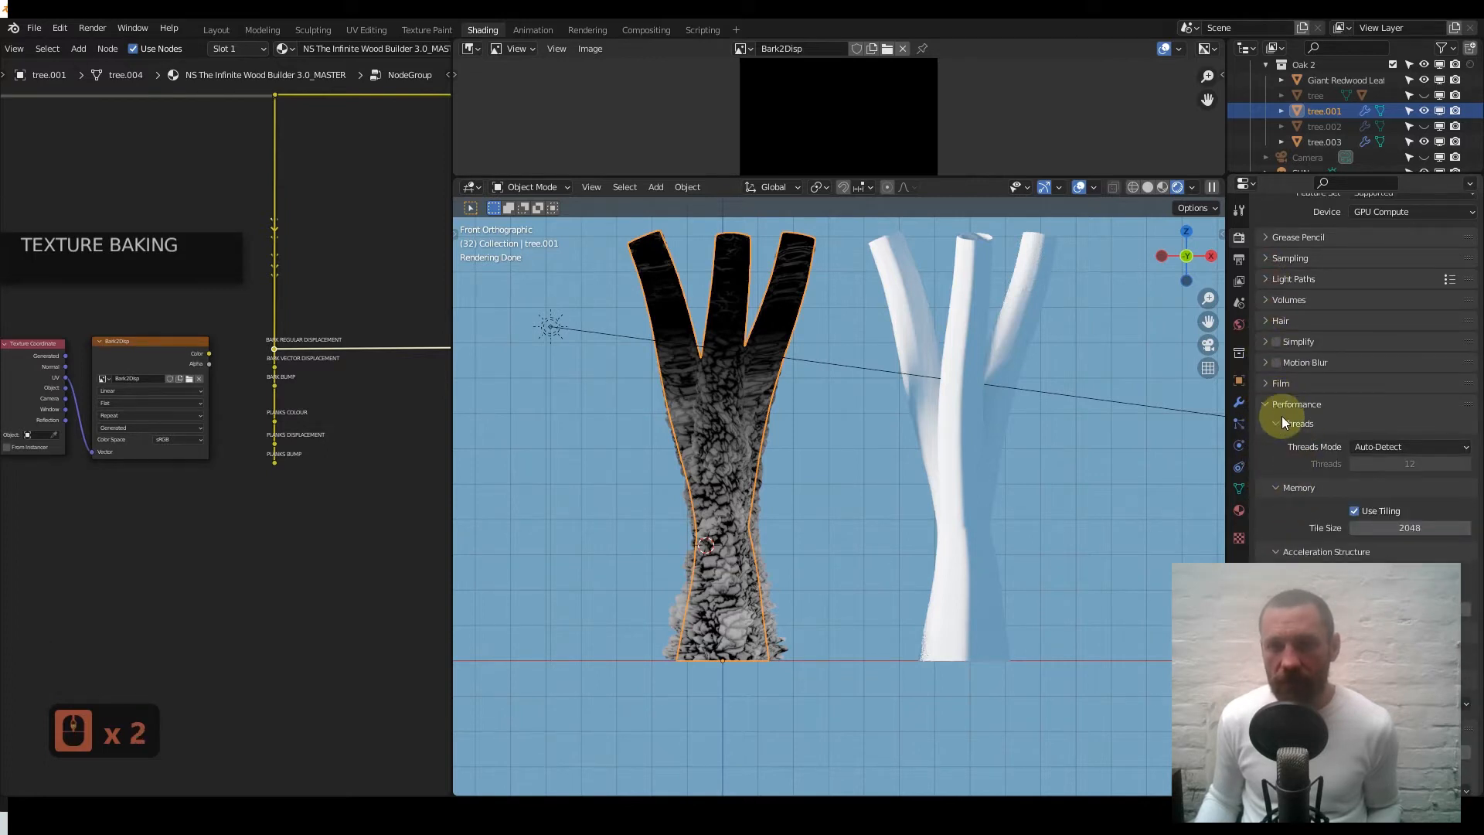
scroll(1282, 417, down, 1)
scroll(1282, 420, down, 1)
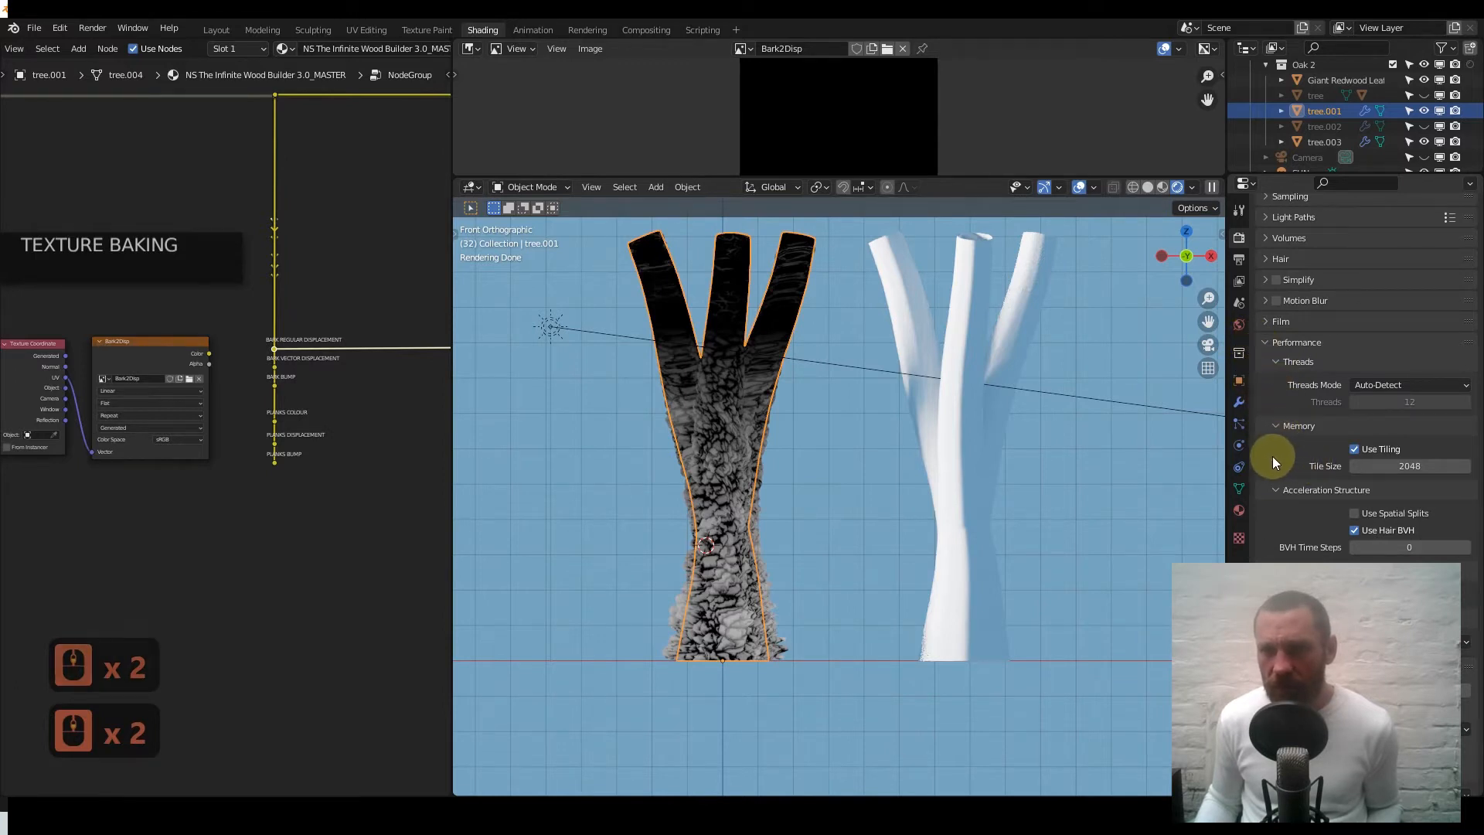
scroll(1272, 456, down, 3)
scroll(1272, 456, up, 6)
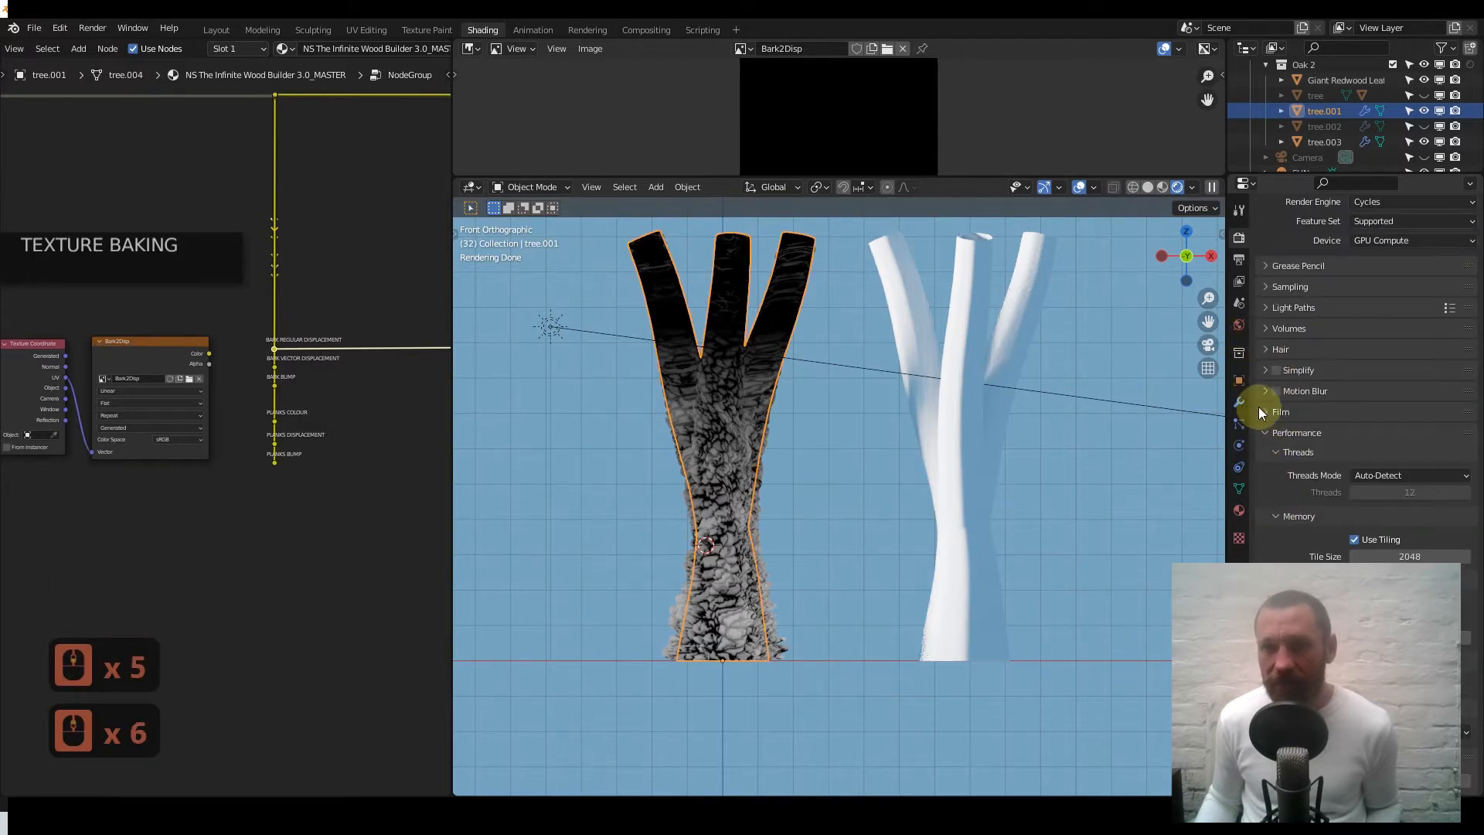
click(1281, 451)
click(1277, 473)
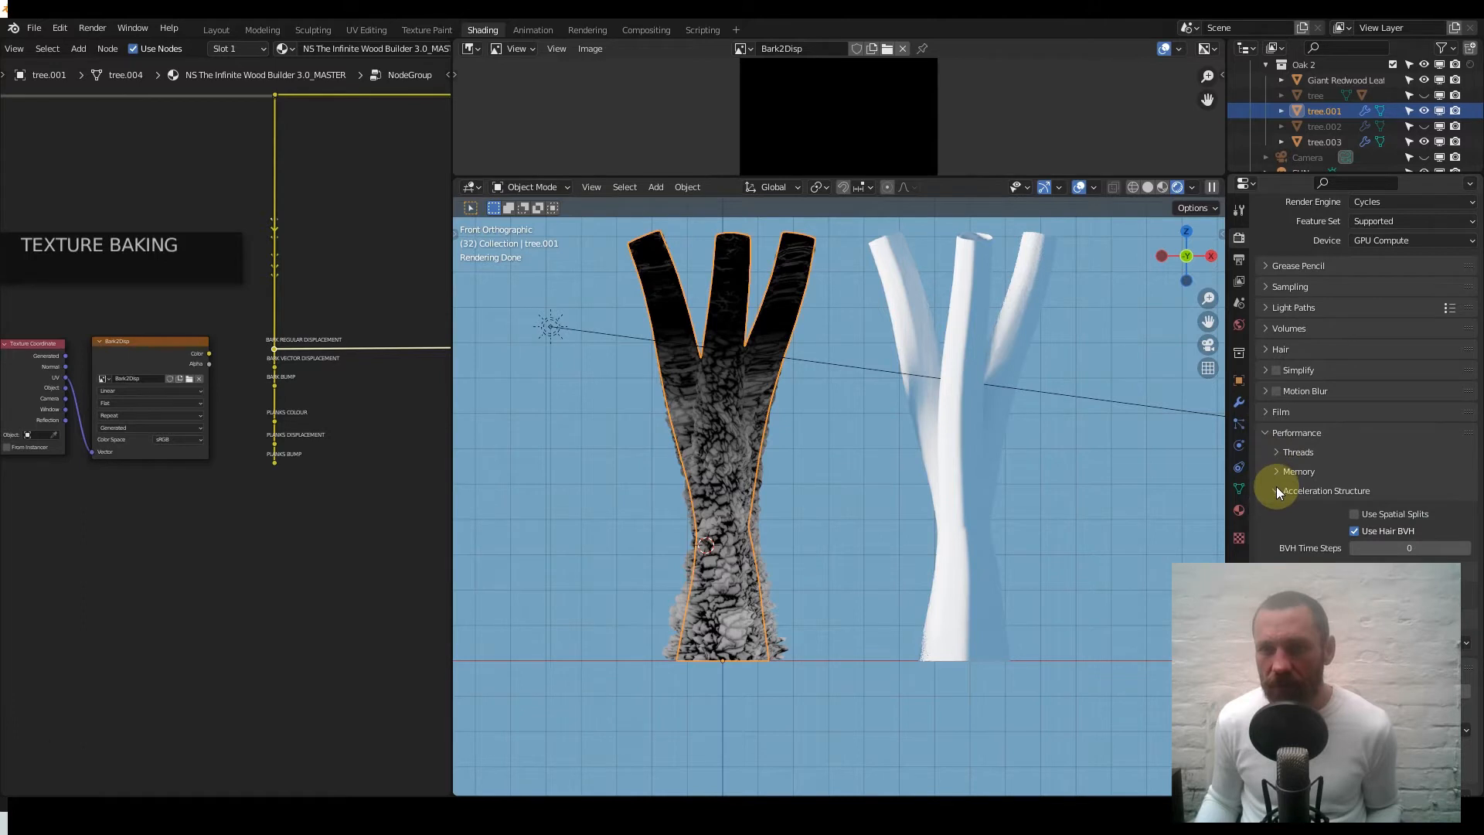
click(1277, 489)
click(1277, 510)
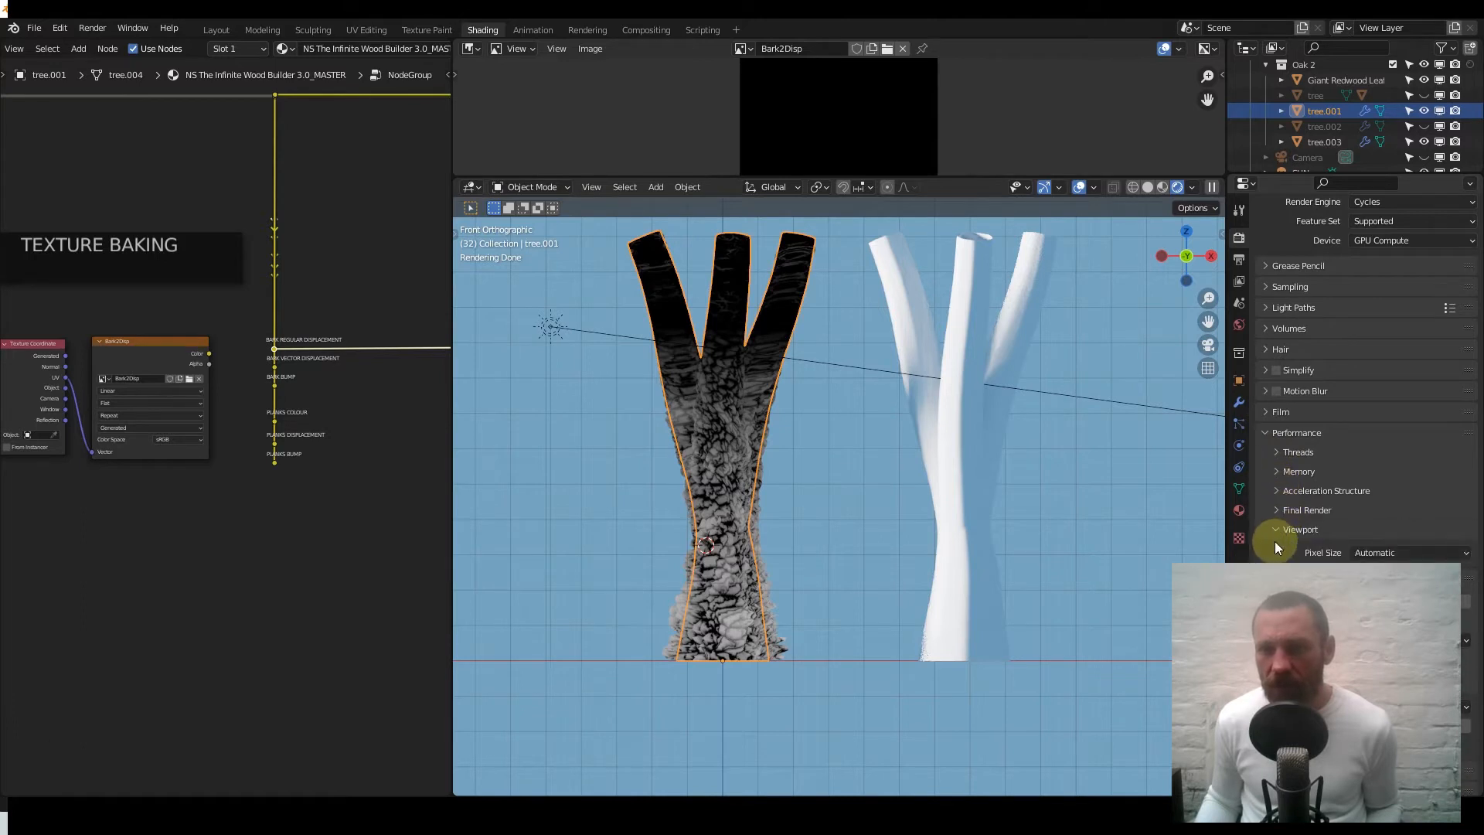
scroll(1273, 541, down, 3)
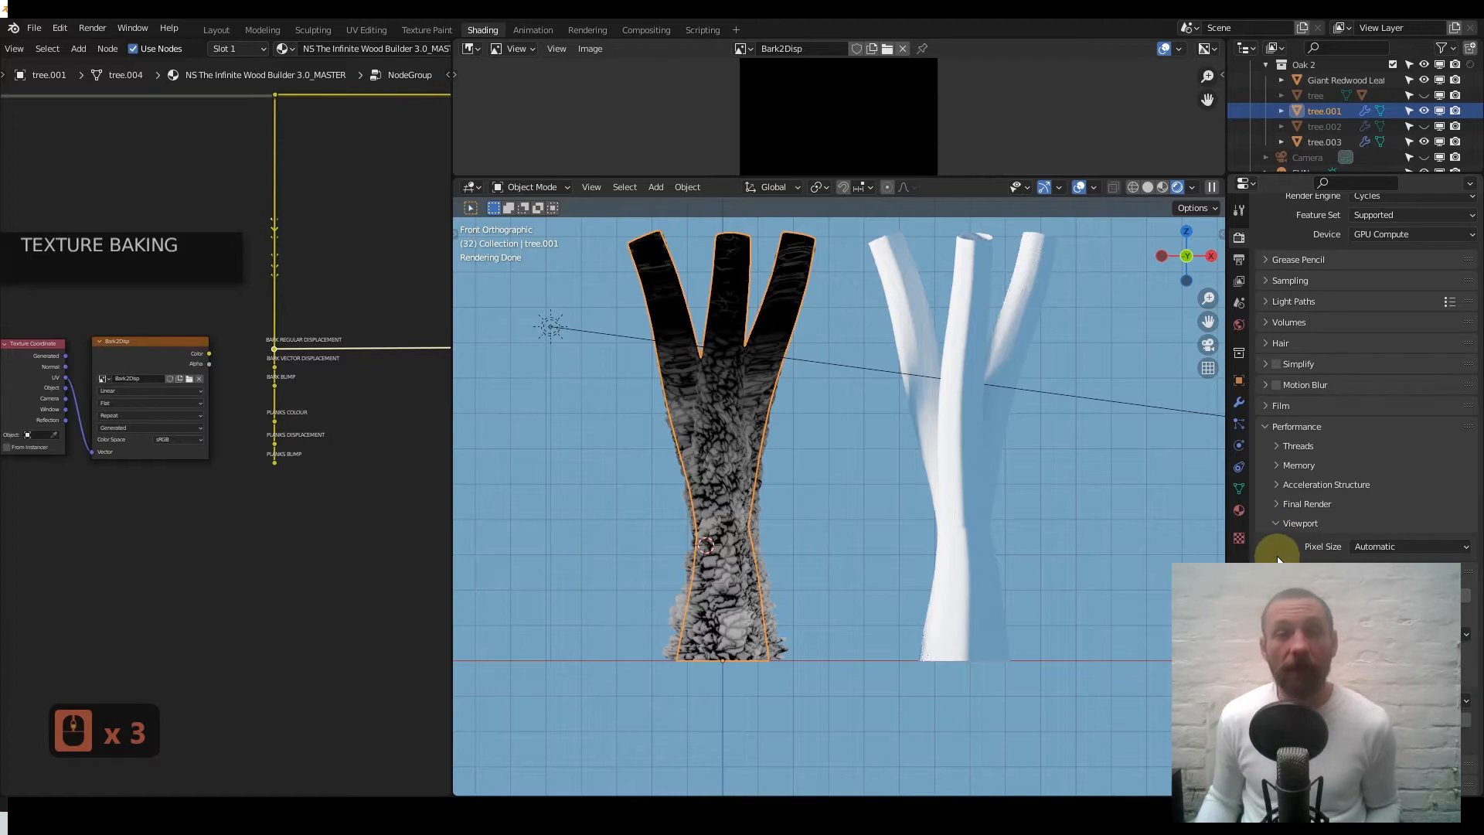
click(1283, 523)
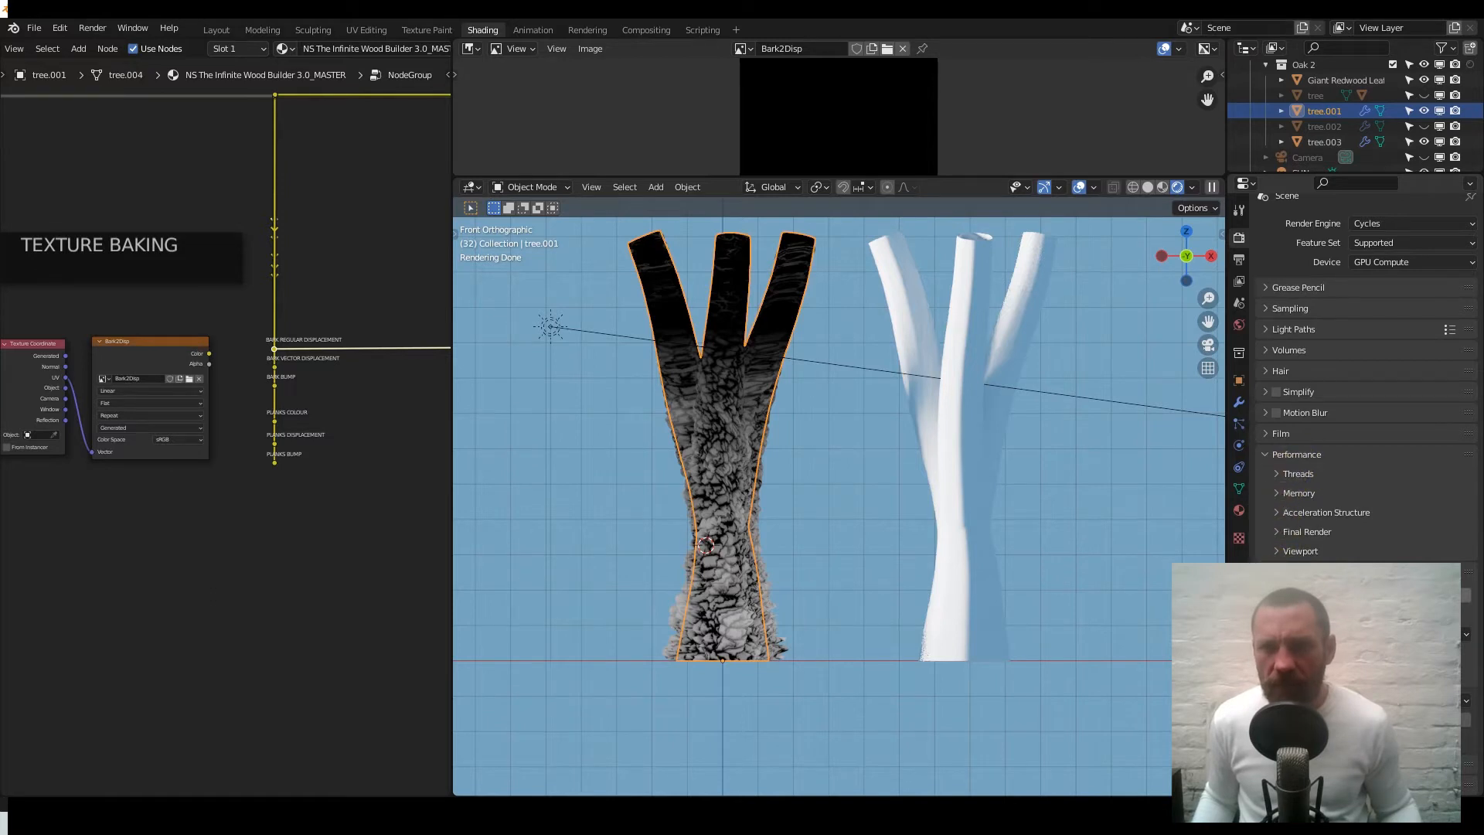
- Expand the Memory subsection of the Performance settings and set the tile size to 4096
click(1279, 492)
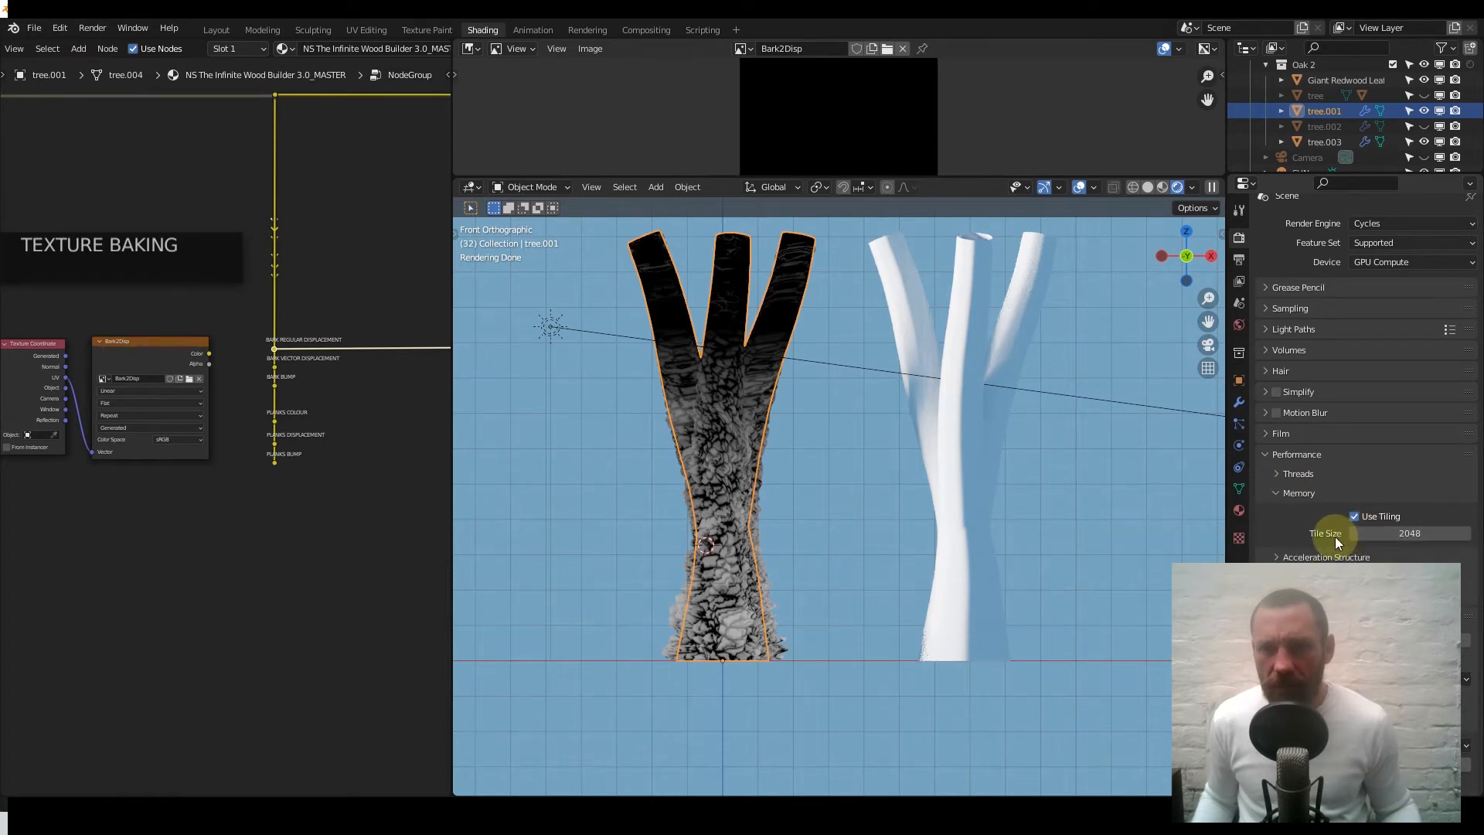
click(1383, 534)
text(4096)
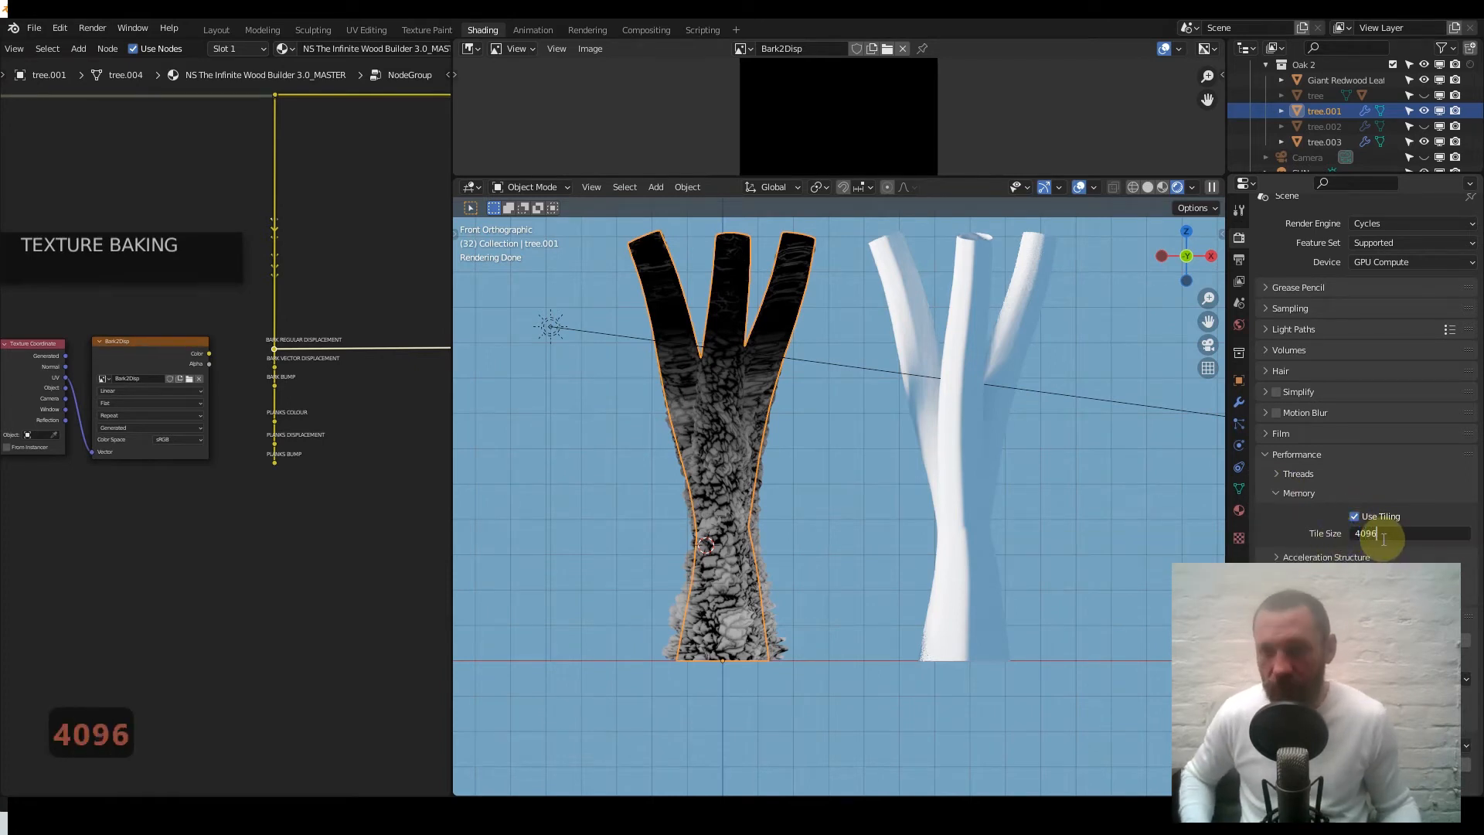
key(Return)
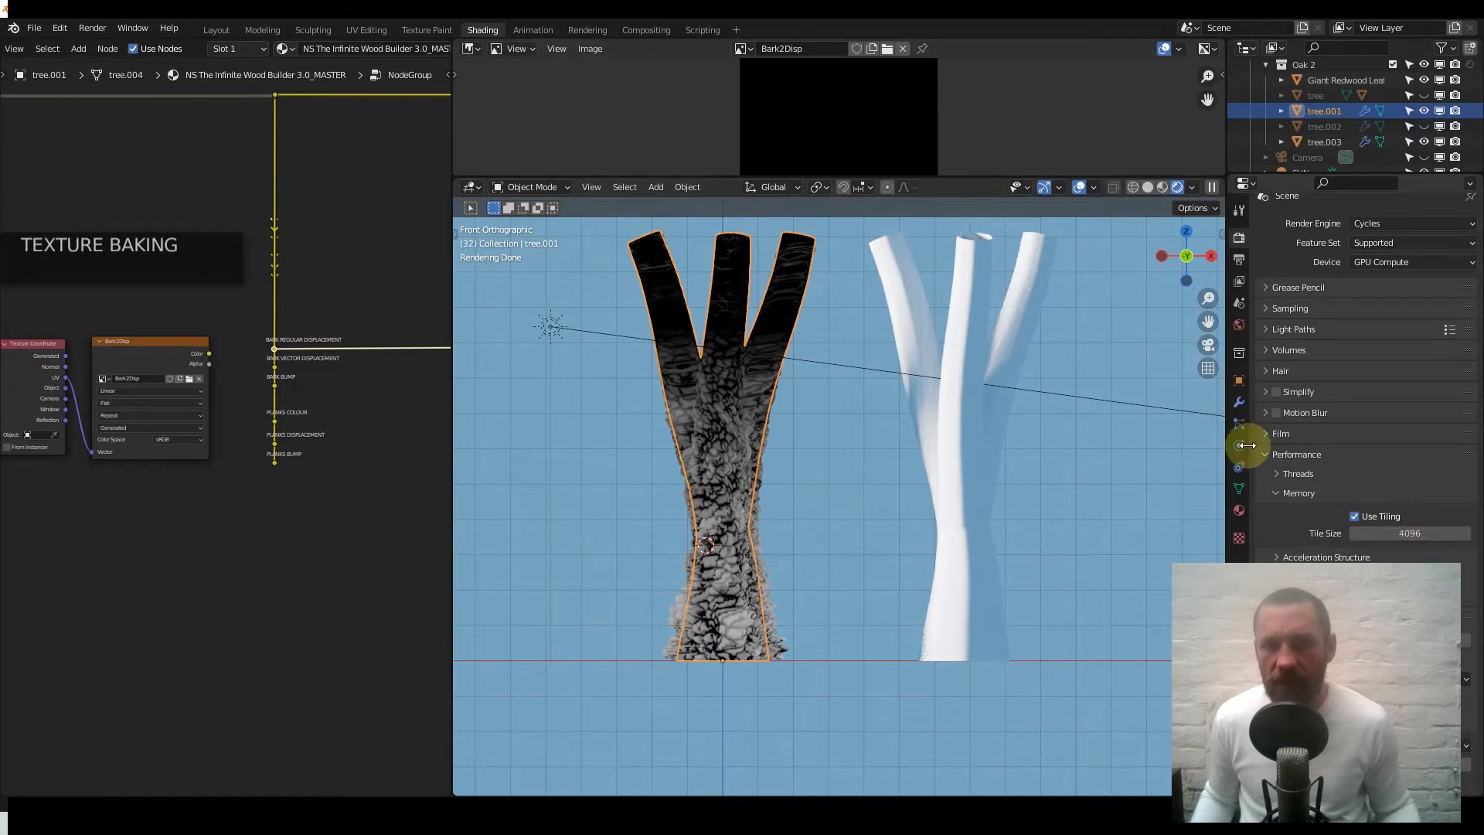
- Set the bake type to Emit and bake the tree's regular bark displacement into the Bark2Disp image
scroll(1298, 543, down, 5)
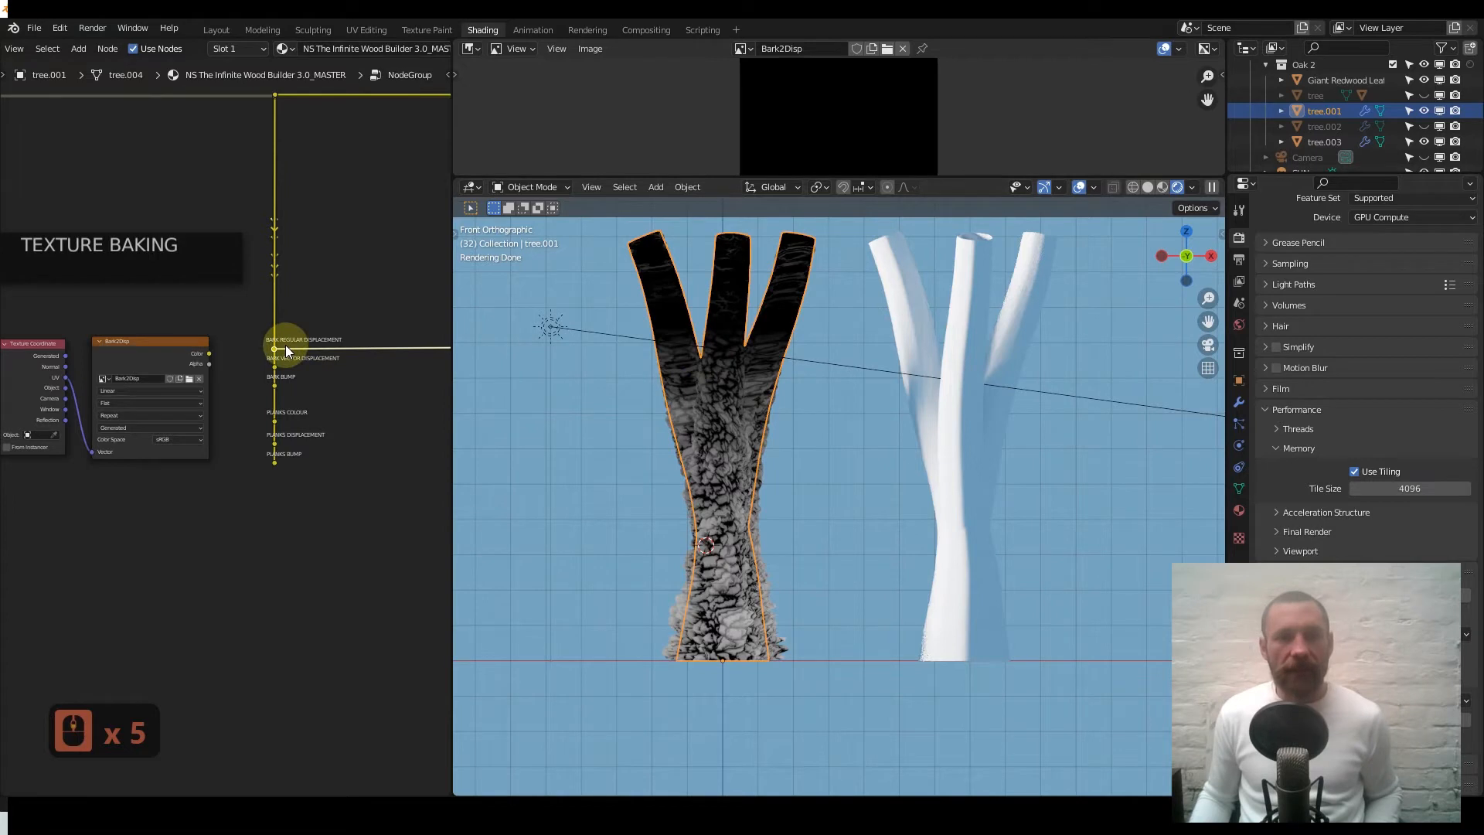
scroll(278, 347, up, 6)
scroll(272, 346, up, 5)
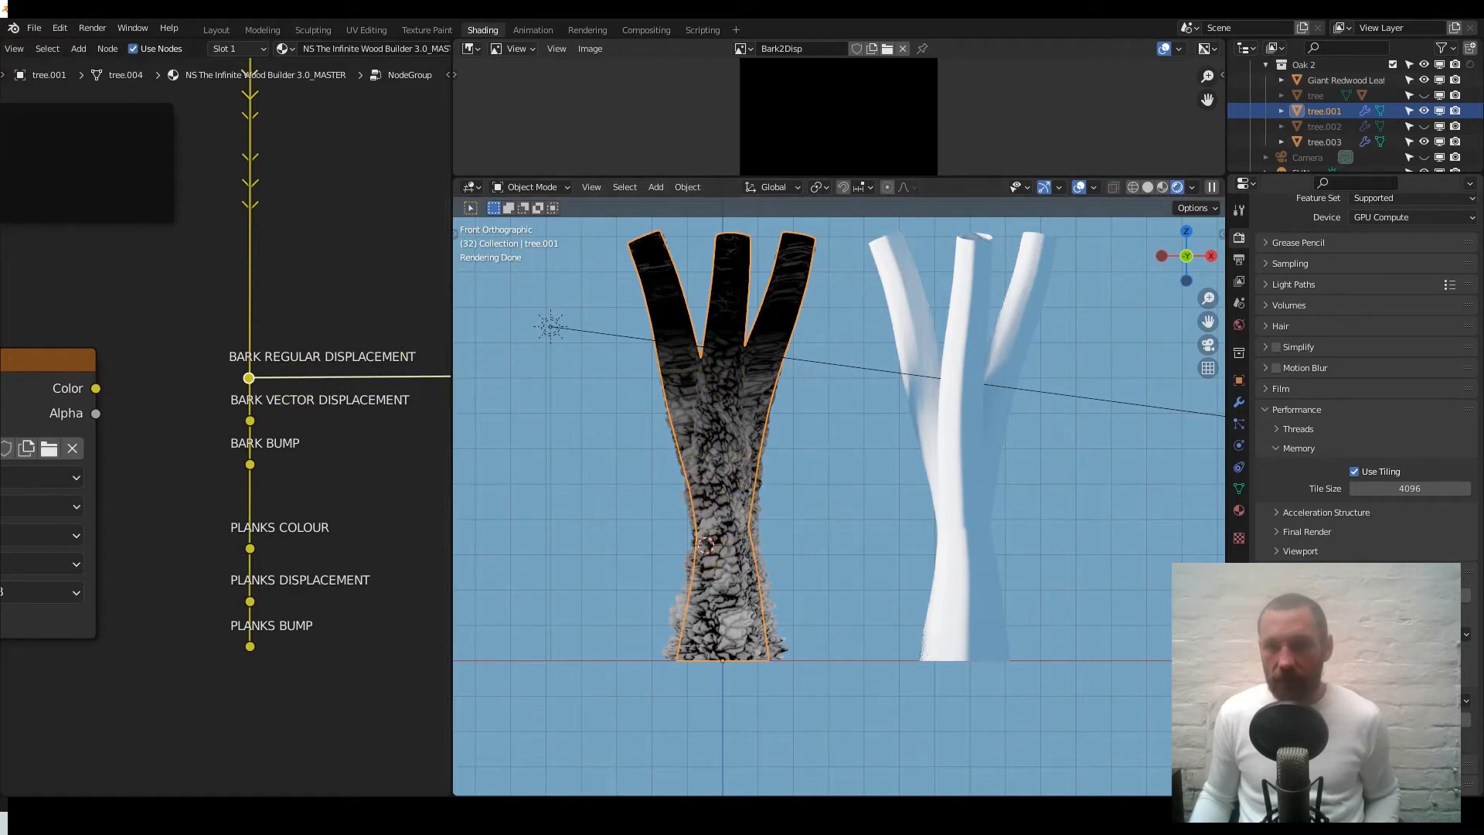
click(1391, 634)
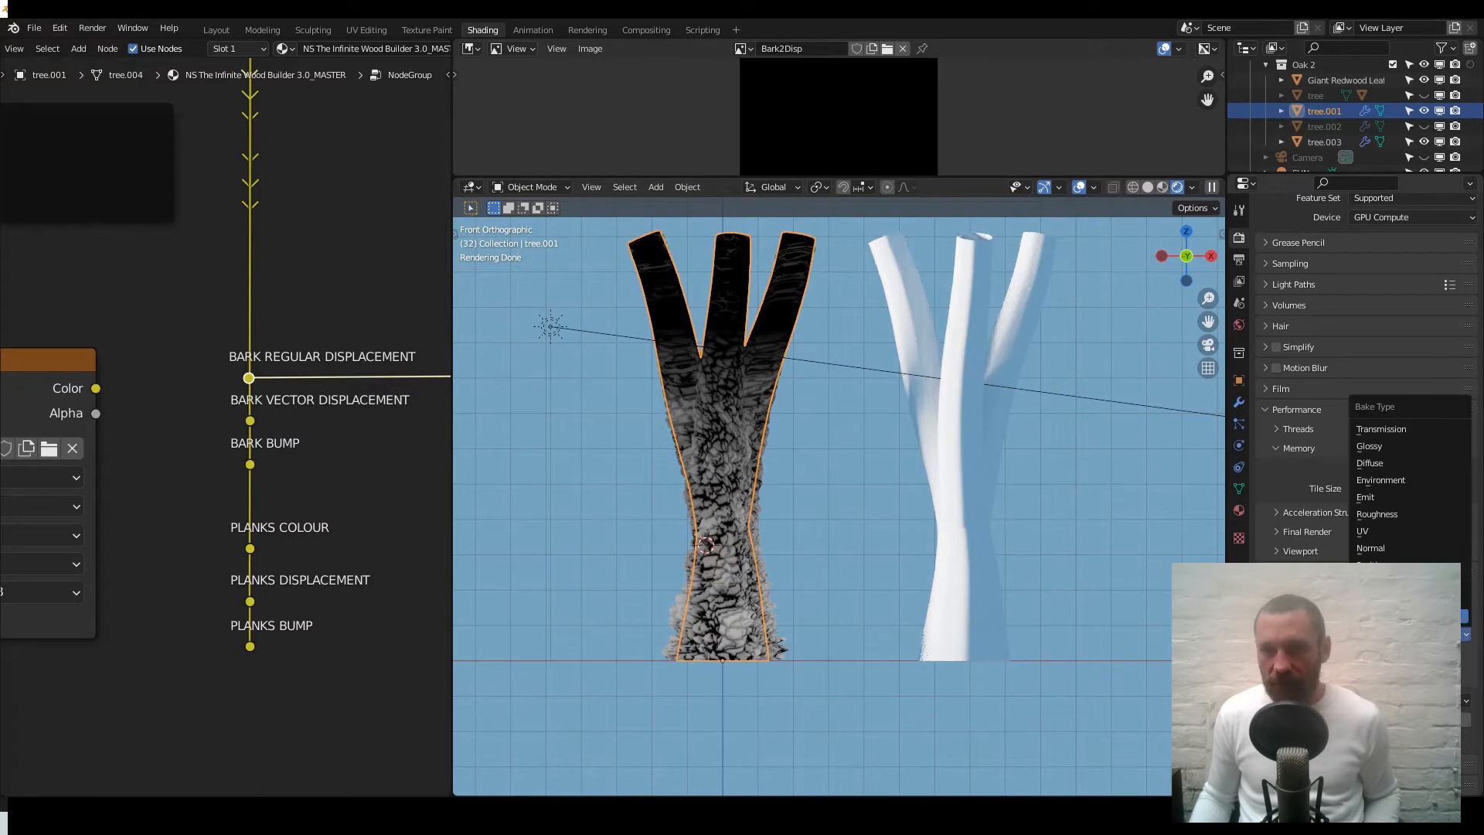
click(1384, 497)
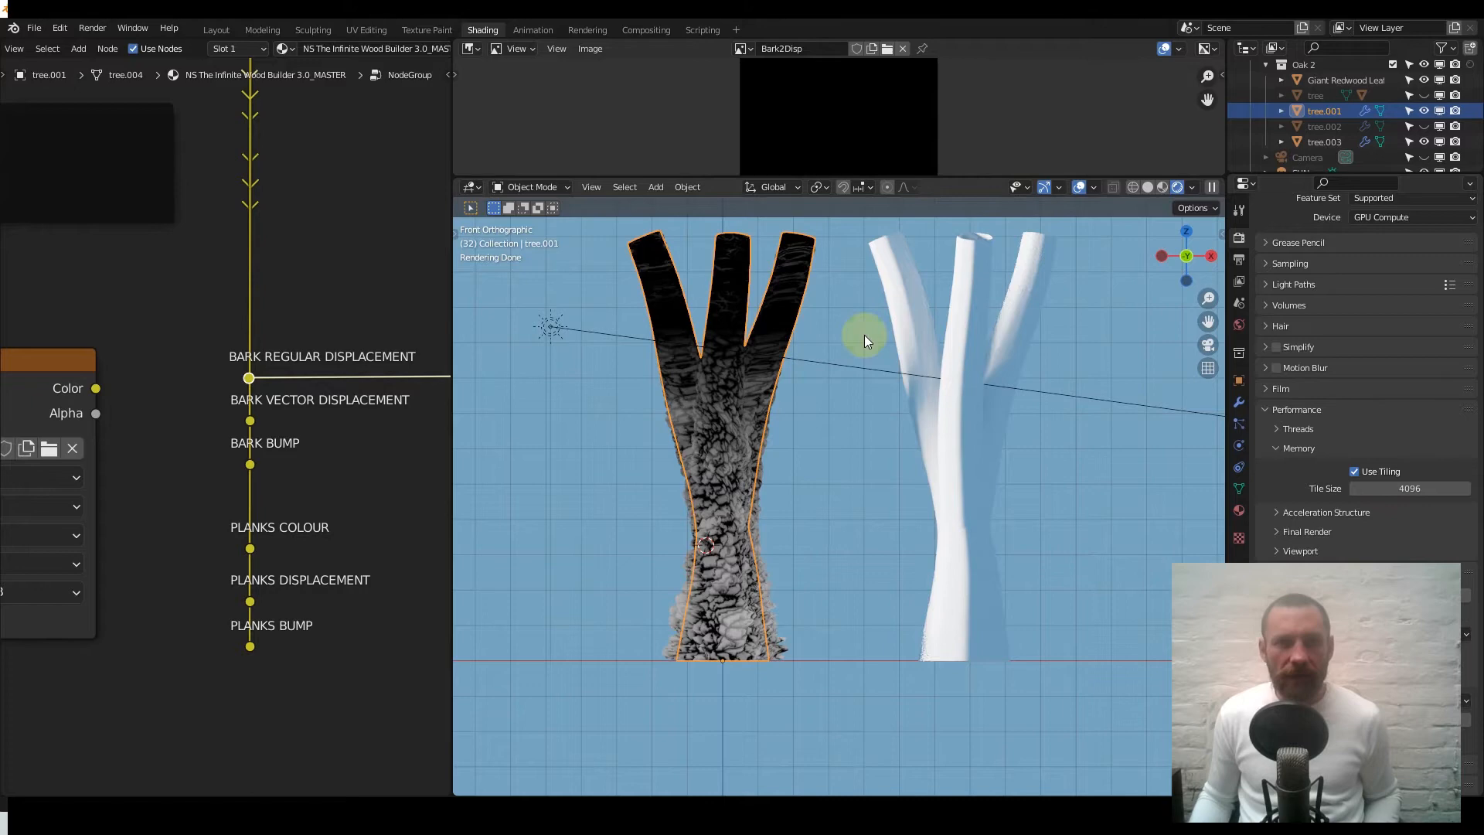
scroll(717, 432, down, 3)
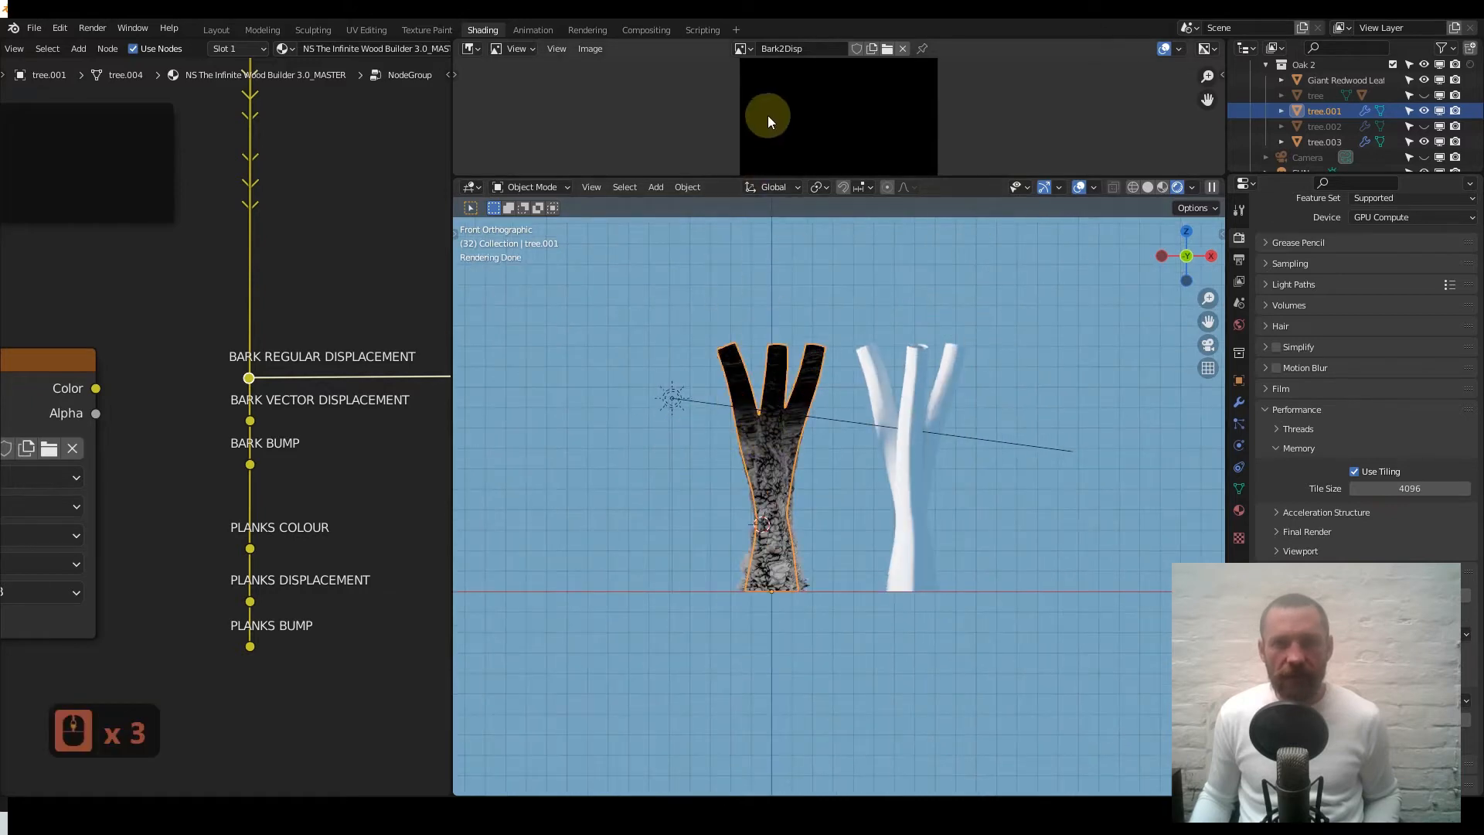
middle_drag(223, 368, 415, 262)
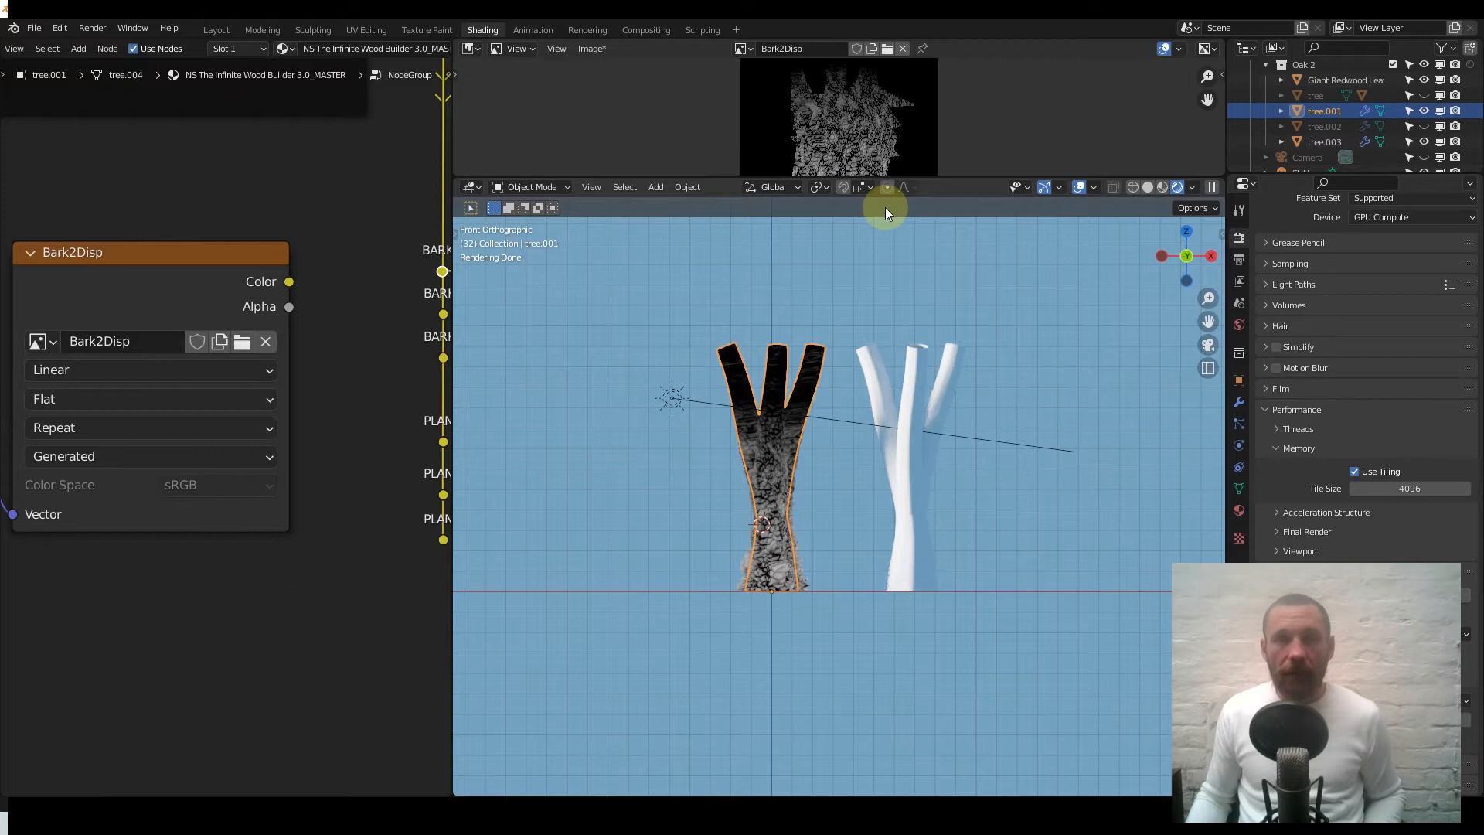
scroll(822, 96, down, 3)
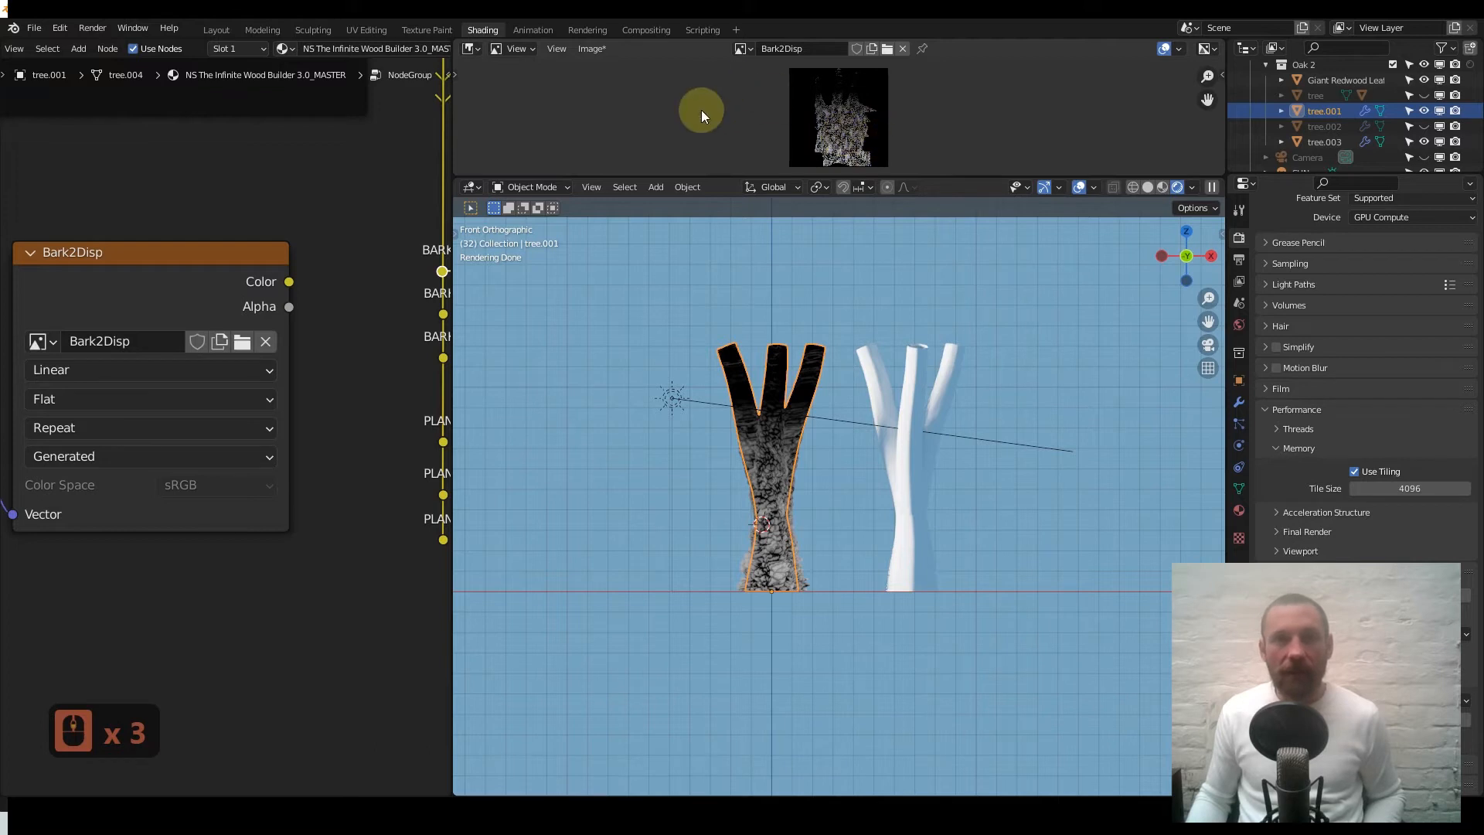
- Save the baked displacement image in TIFF format as Bark2Disp.tif in the NS The Infinite Wood Builder 3.0 folder
click(595, 53)
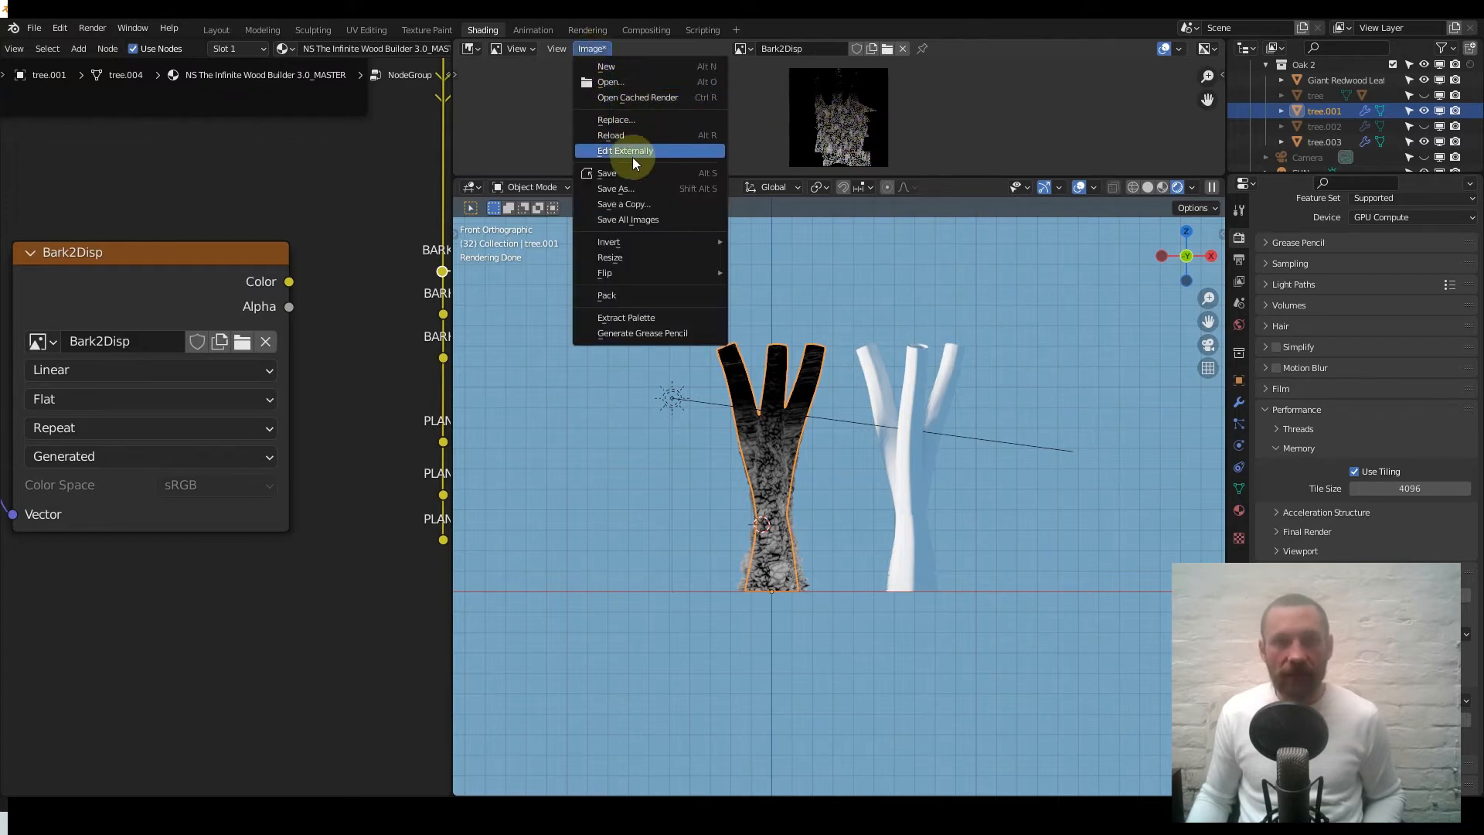
click(646, 191)
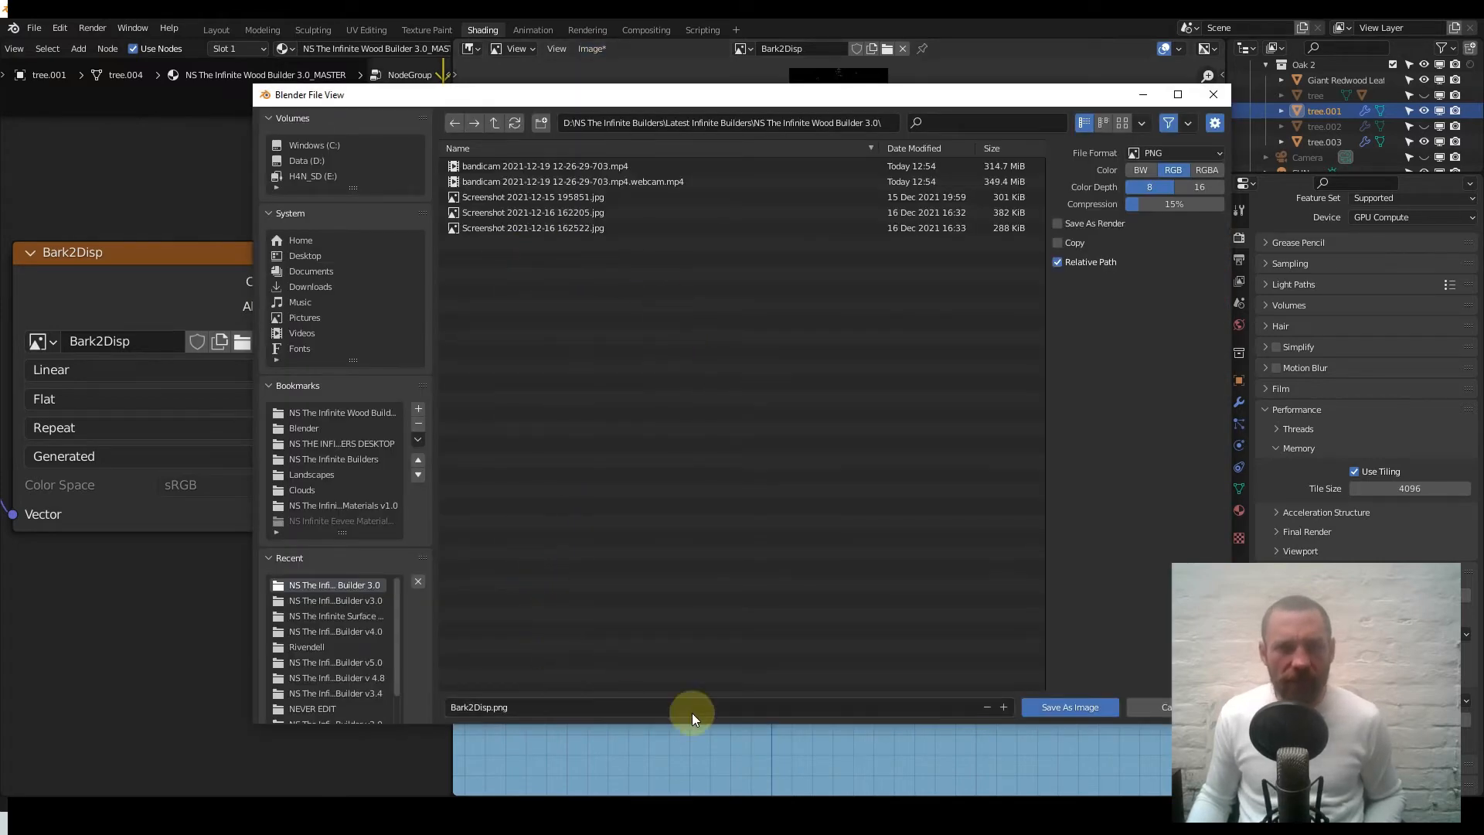
click(1197, 155)
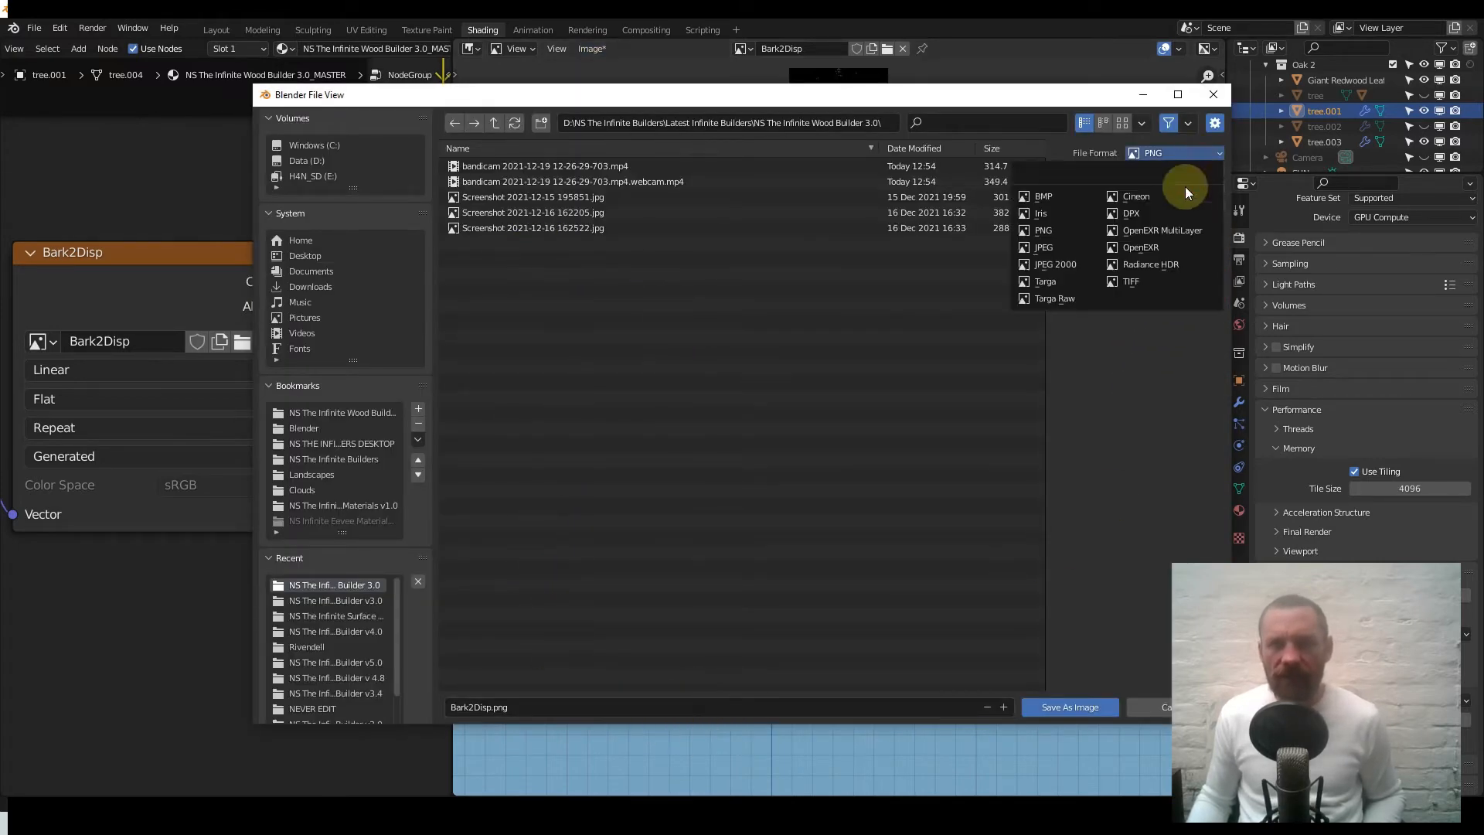
click(1152, 283)
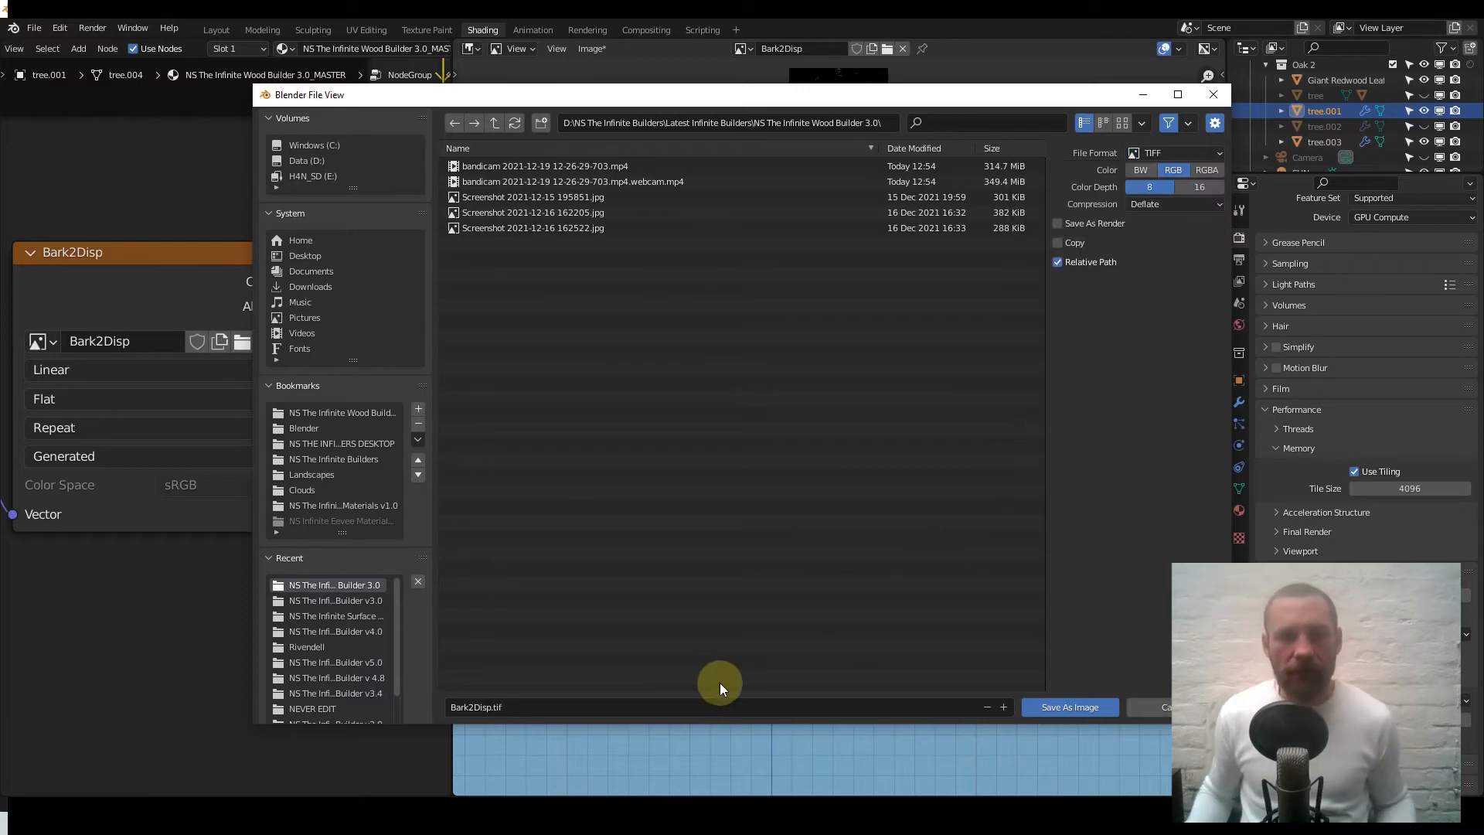
click(1048, 708)
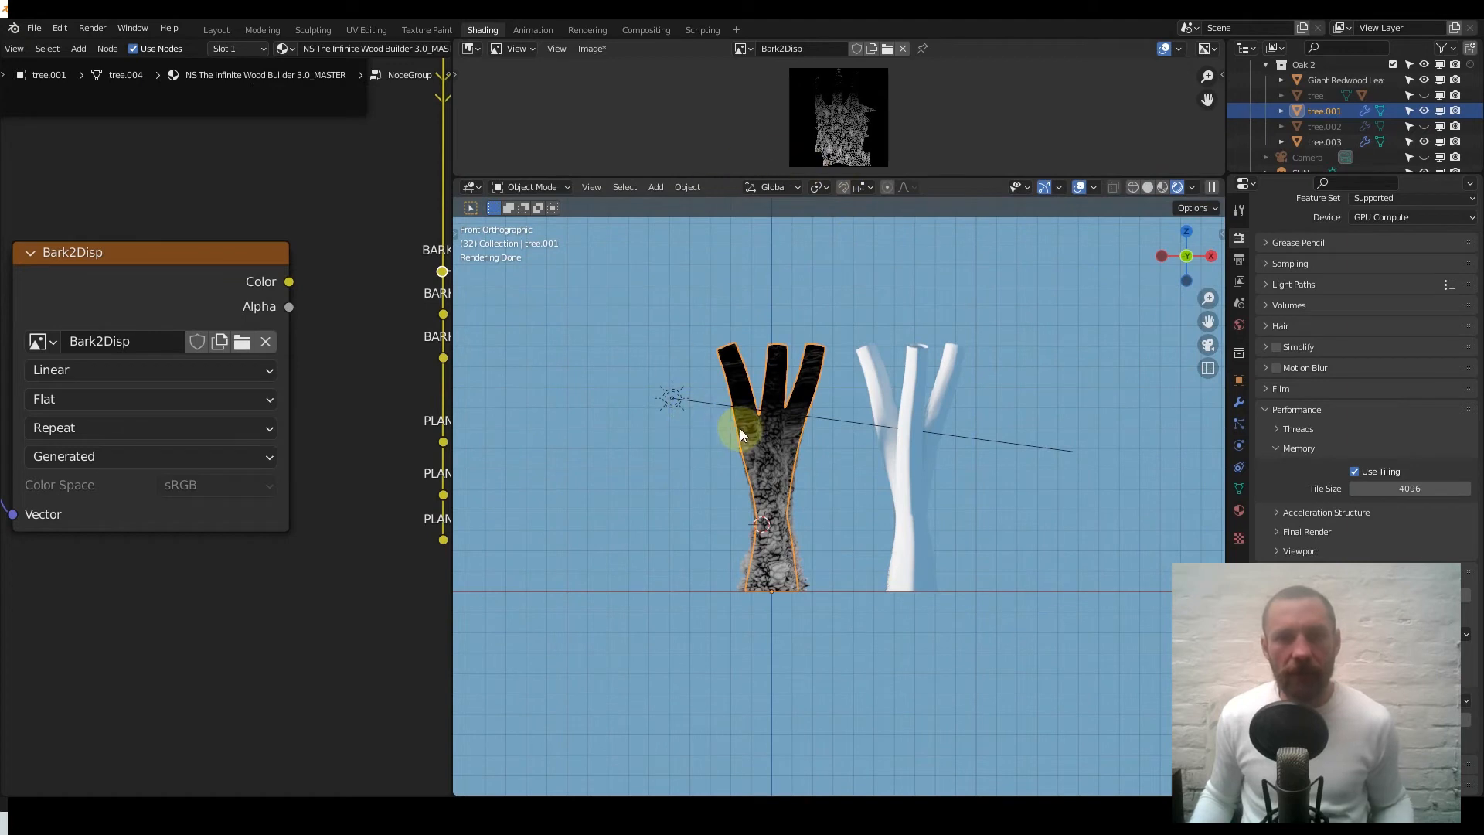
- Connect the Bark Bump reroute point to the material output in place of the regular displacement
middle_drag(386, 297, 187, 362)
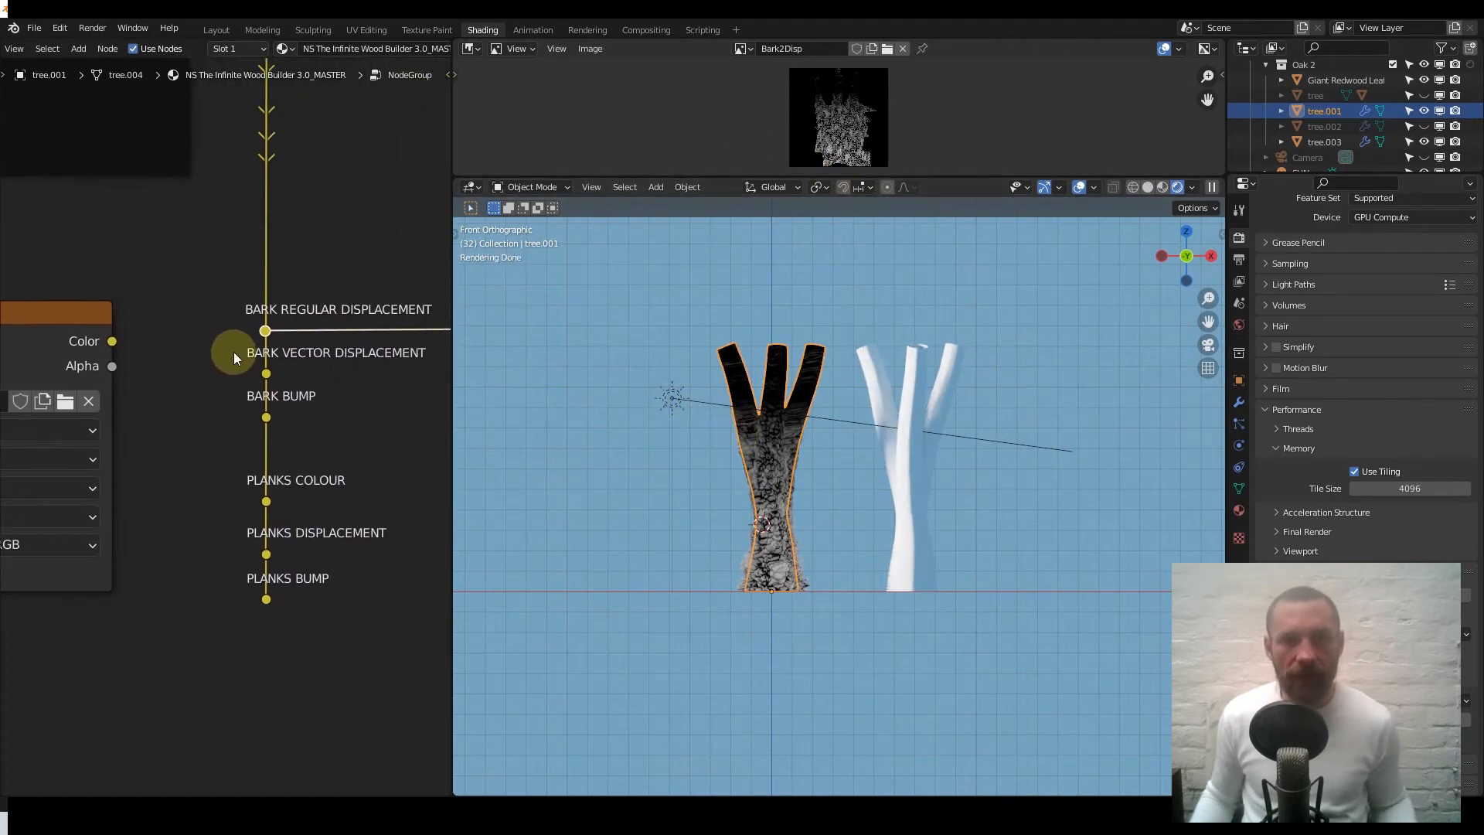
scroll(235, 353, up, 3)
middle_drag(274, 335, 185, 328)
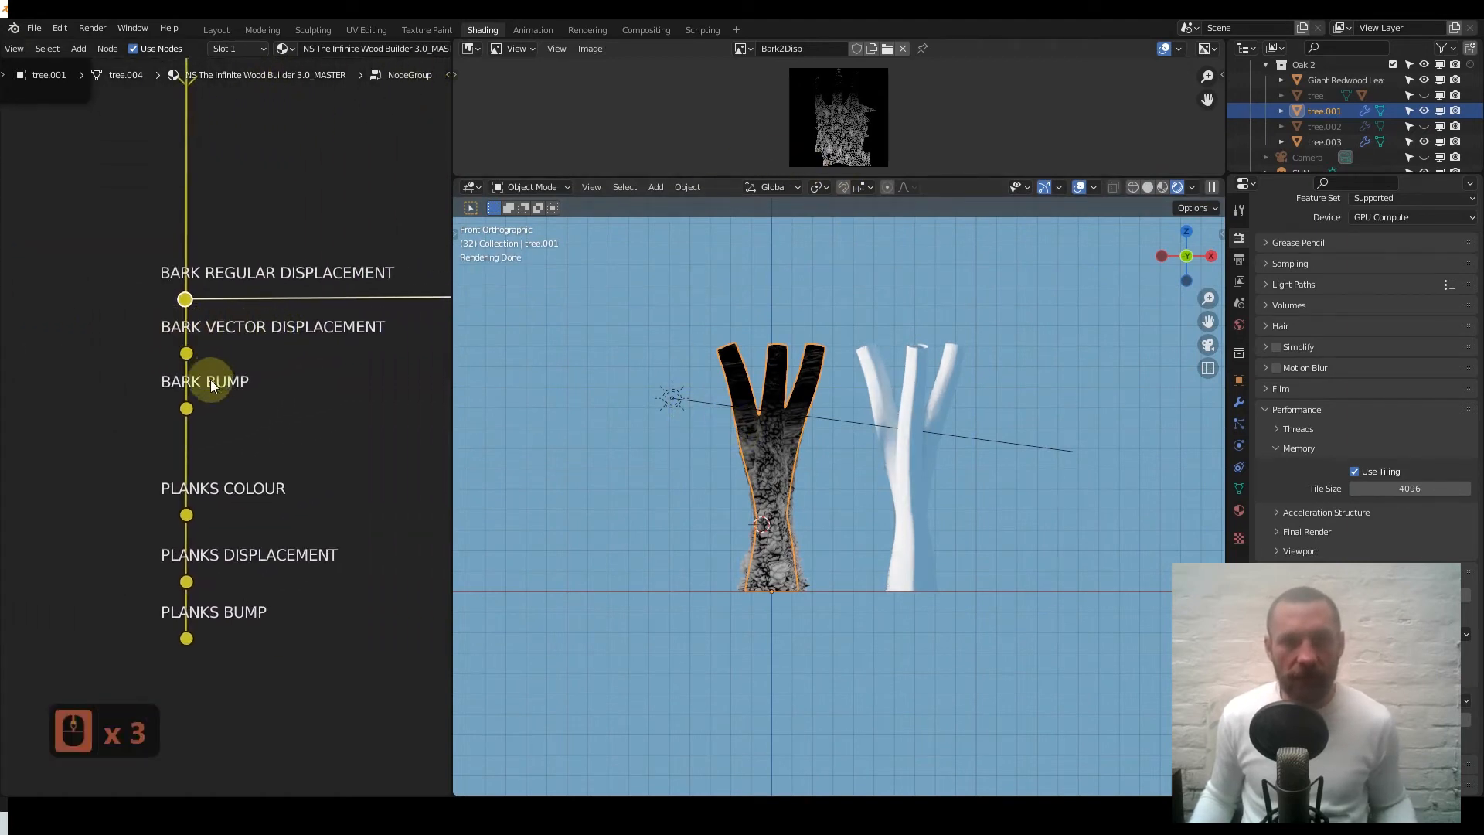
middle_drag(210, 378, 206, 332)
scroll(188, 355, up, 1)
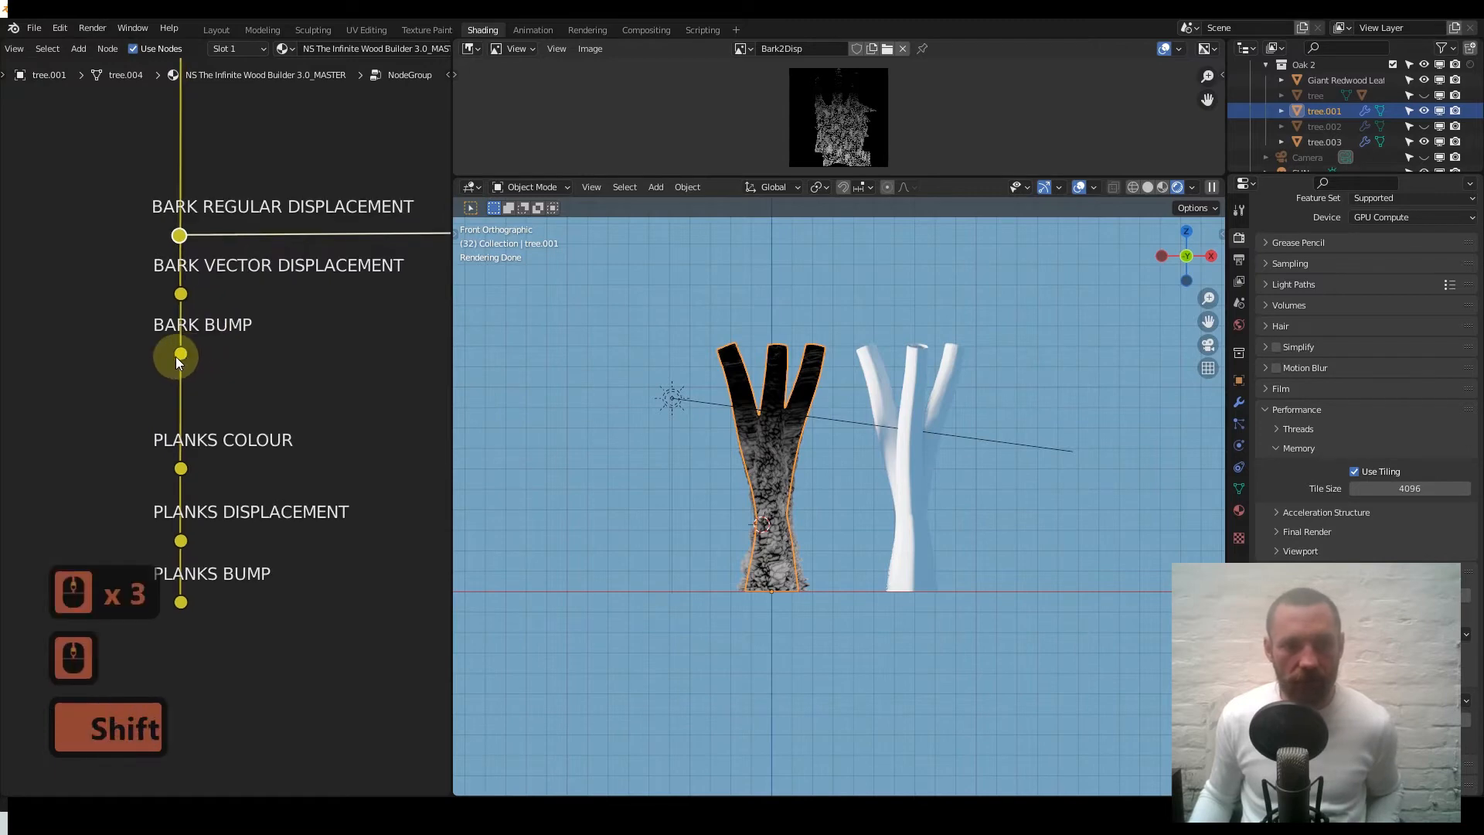
shift+click(177, 355)
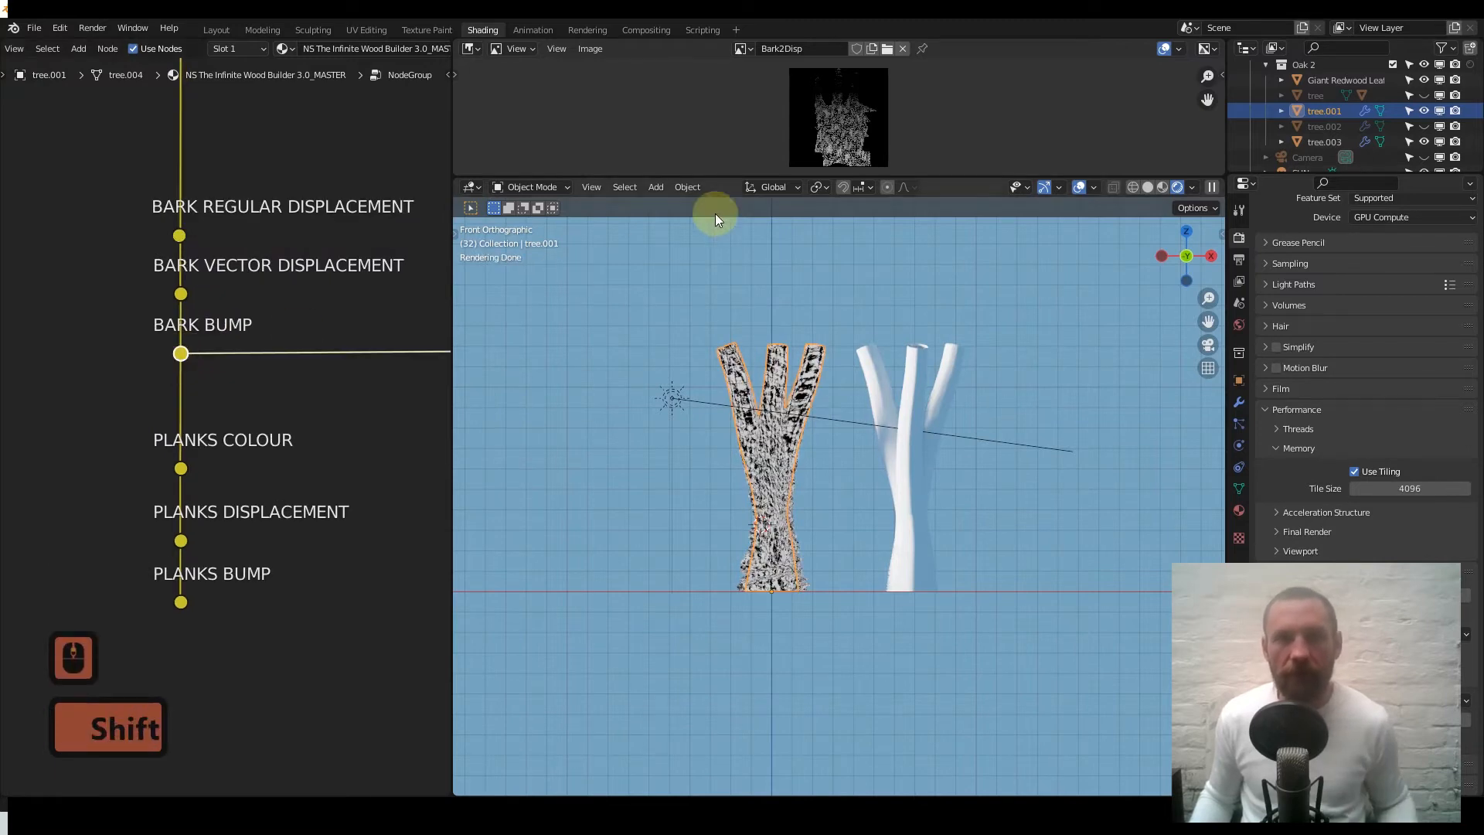
- Unlink the displacement image in the Image Editor, create a blank 4096 × 4096 px image without alpha and name it Bark2Bump
click(900, 48)
click(817, 48)
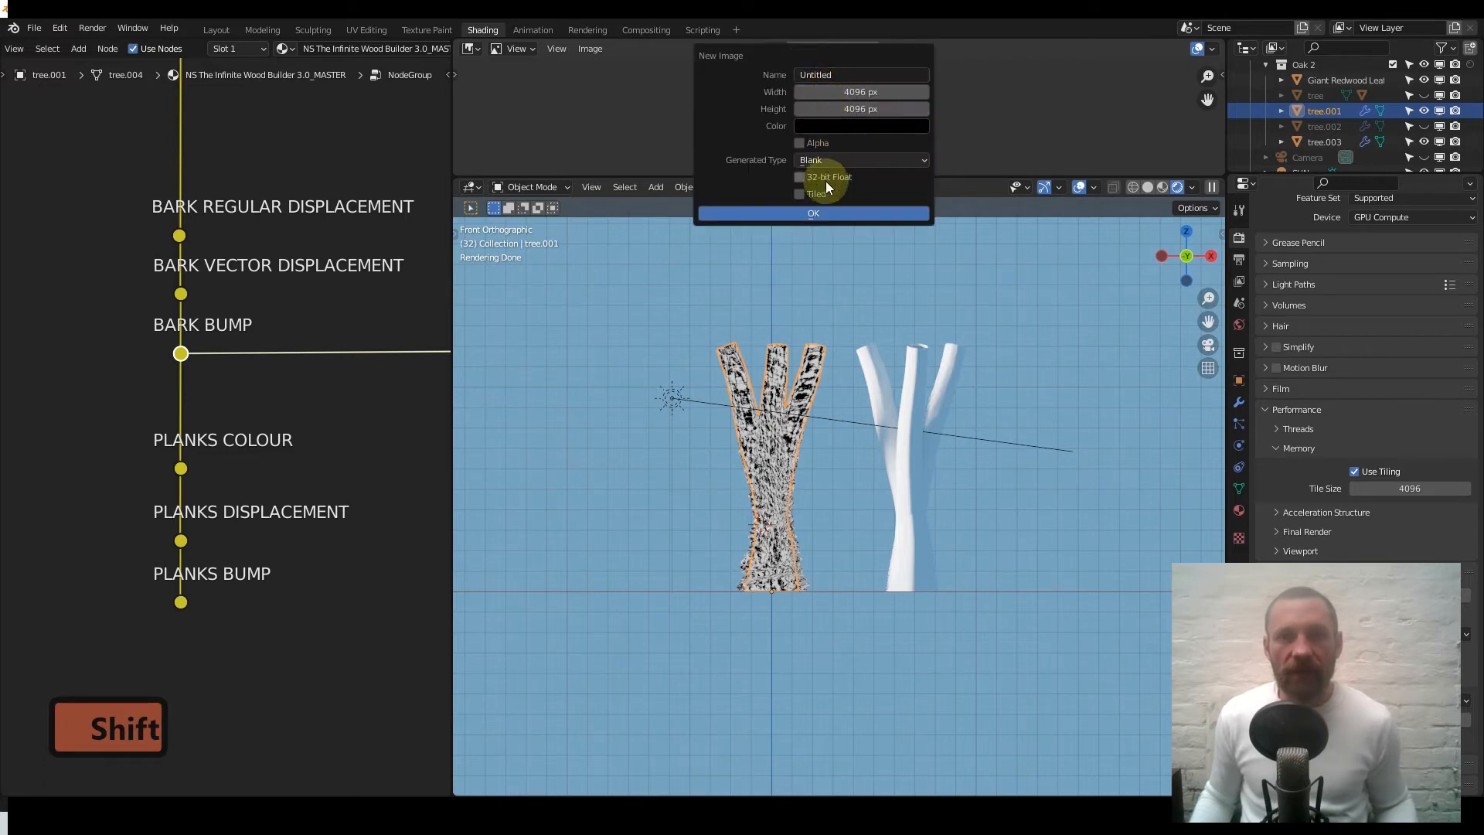
click(820, 212)
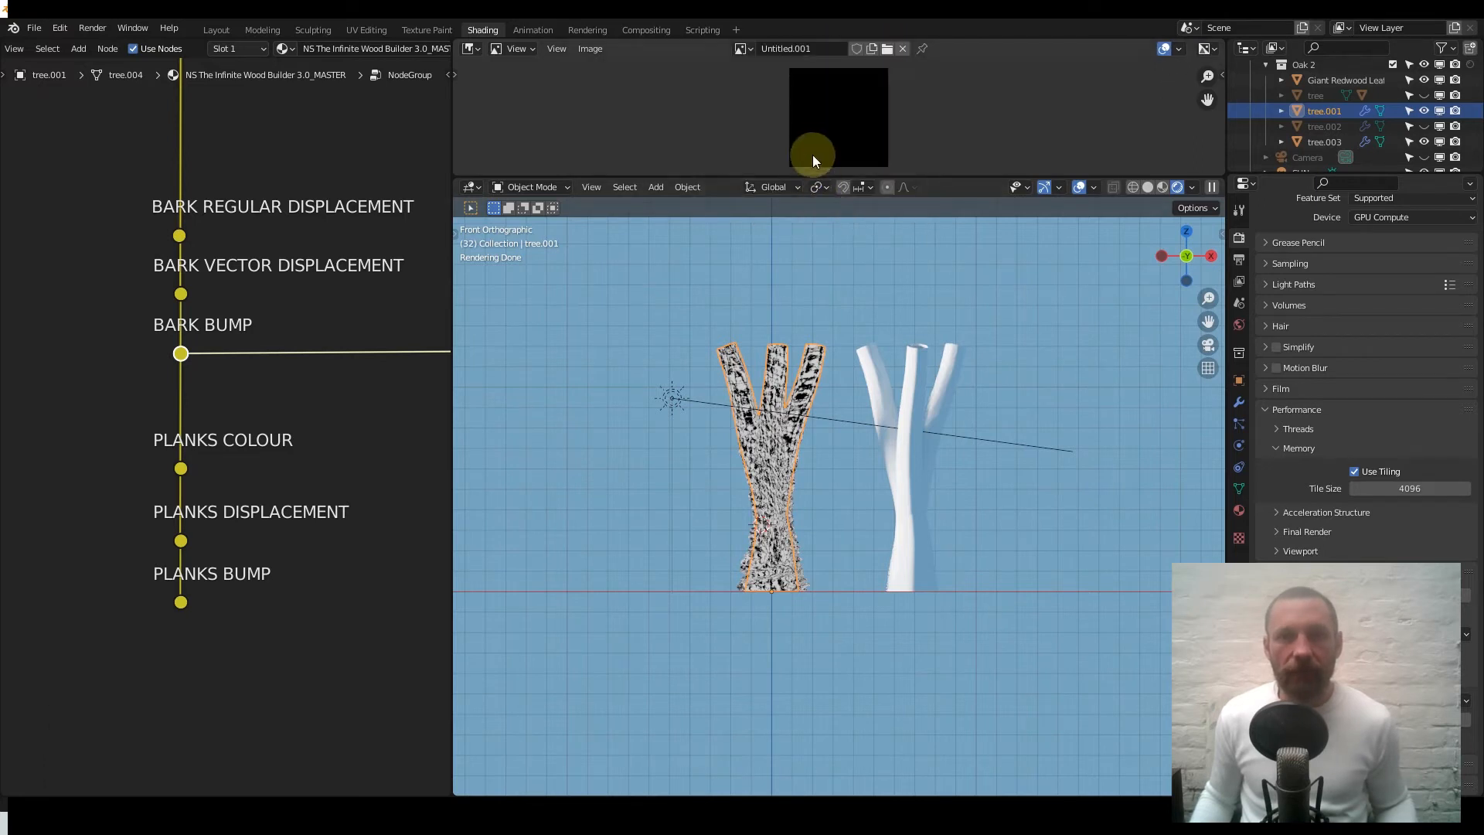
double_click(805, 48)
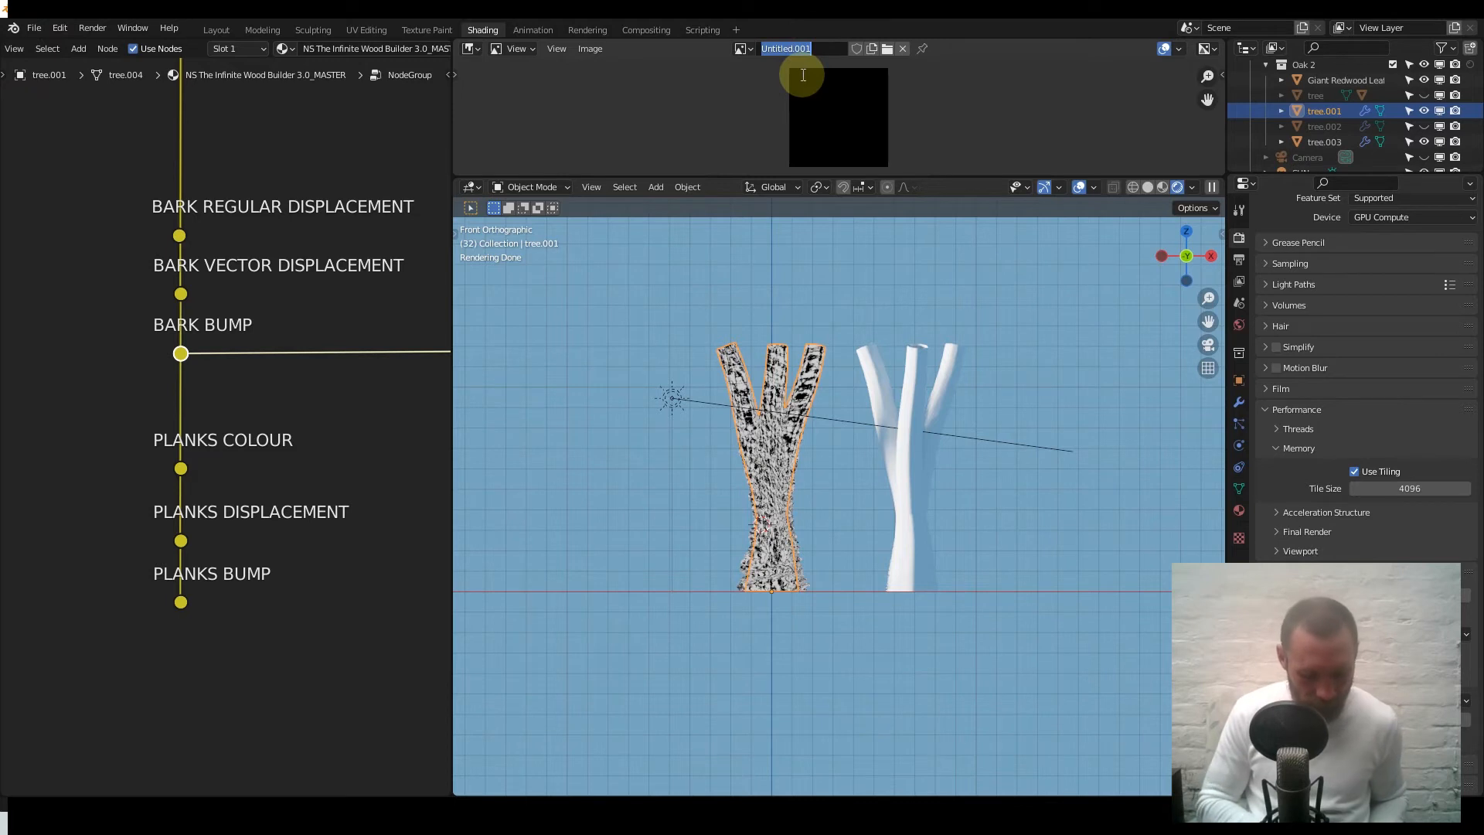
text(Bark2Bump)
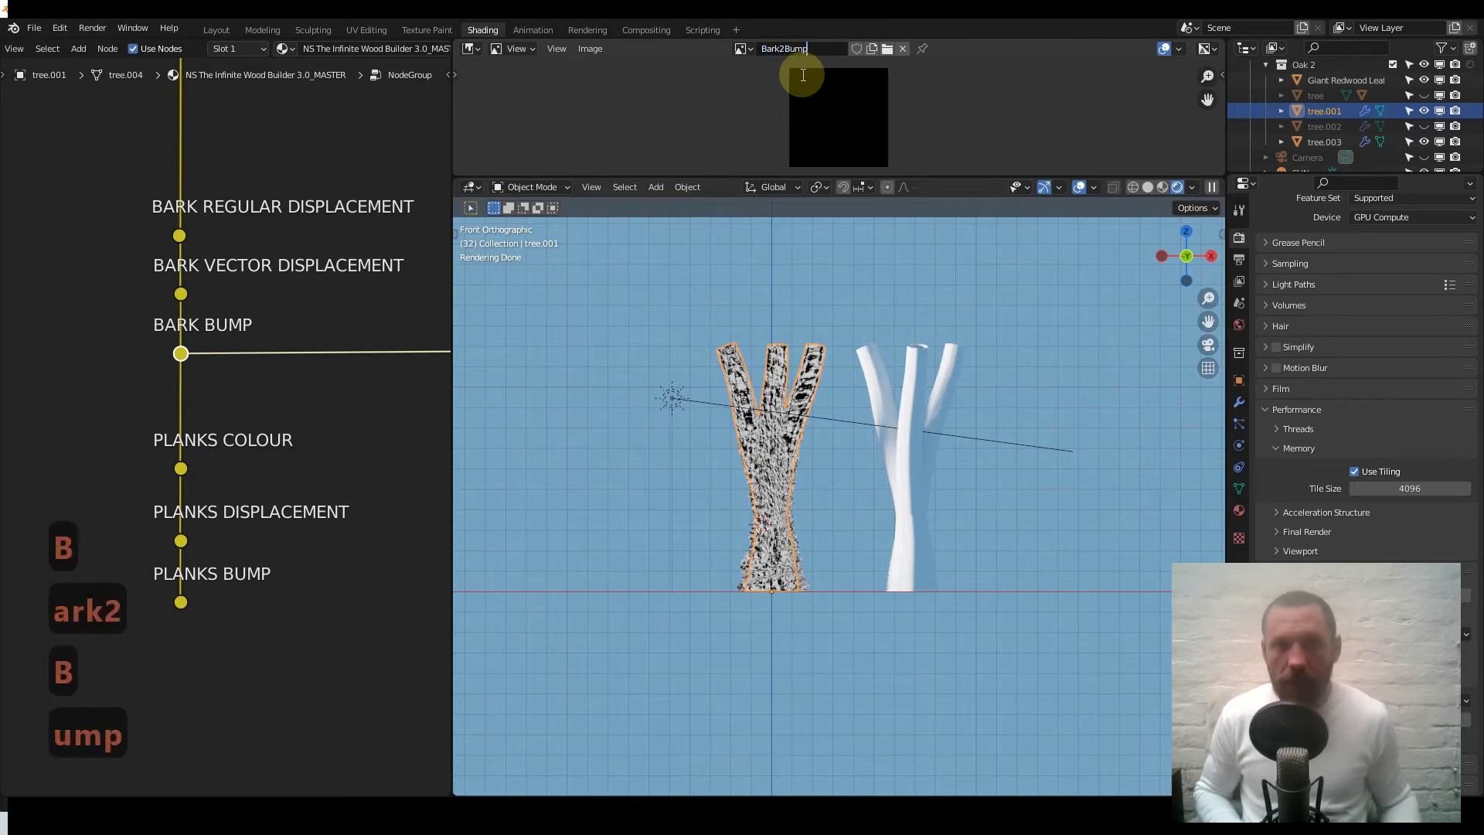
key(Return)
- Assign the Bark2Bump image to the image texture node in the Texture Baking section and bake the bark bump into it
scroll(303, 333, down, 10)
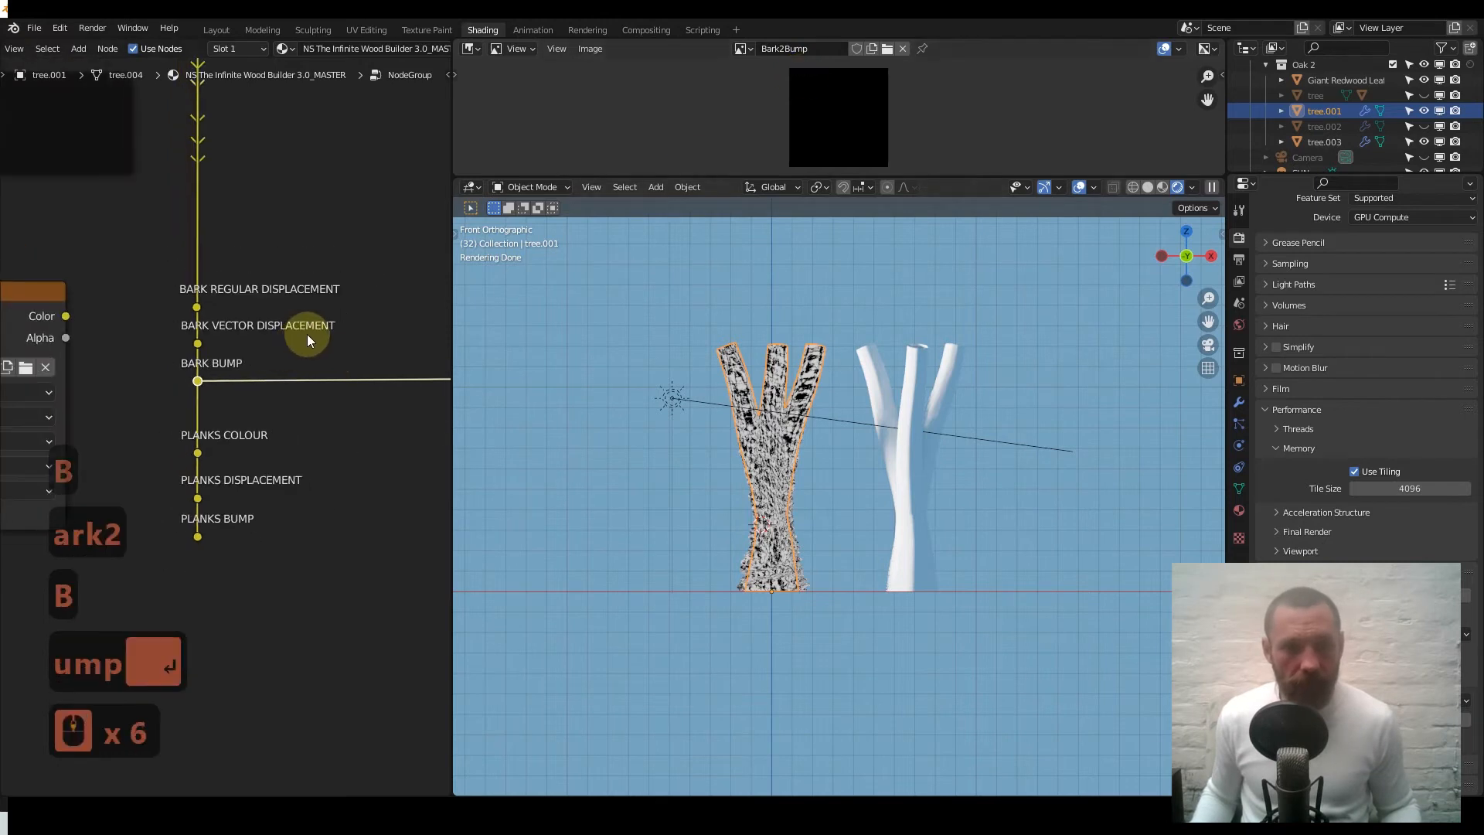
click(78, 366)
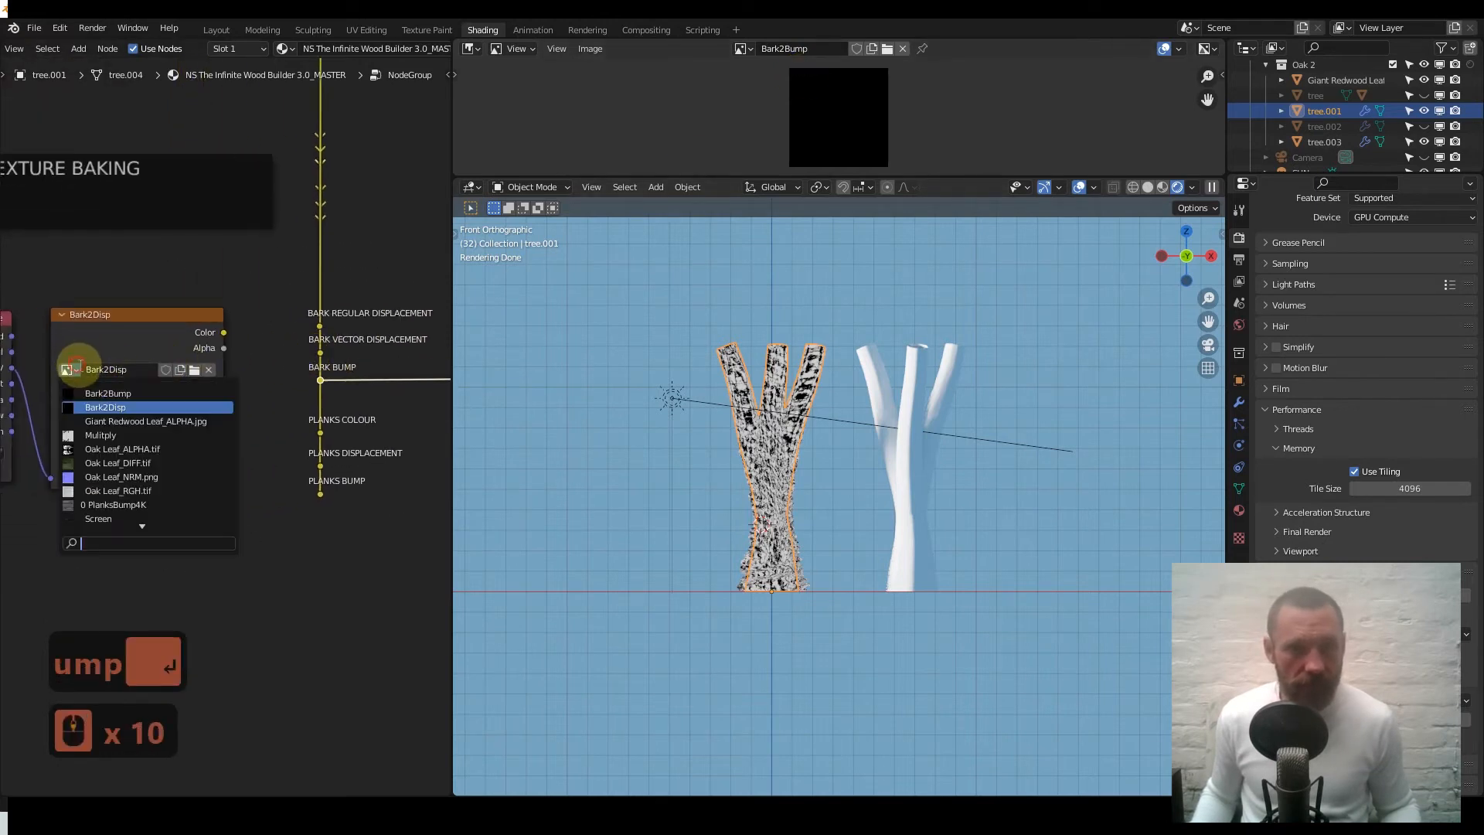
click(114, 388)
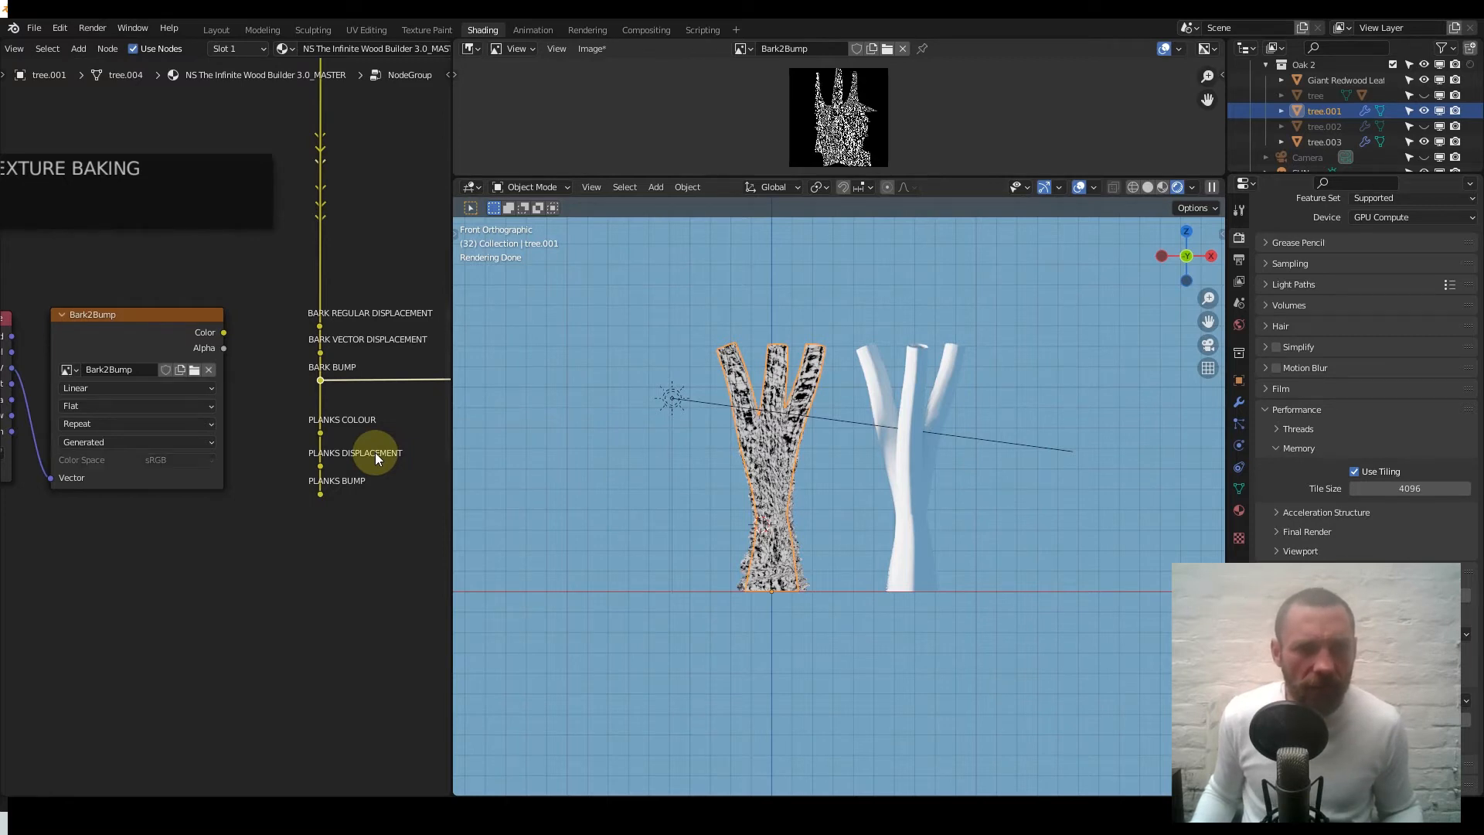
scroll(380, 405, down, 12)
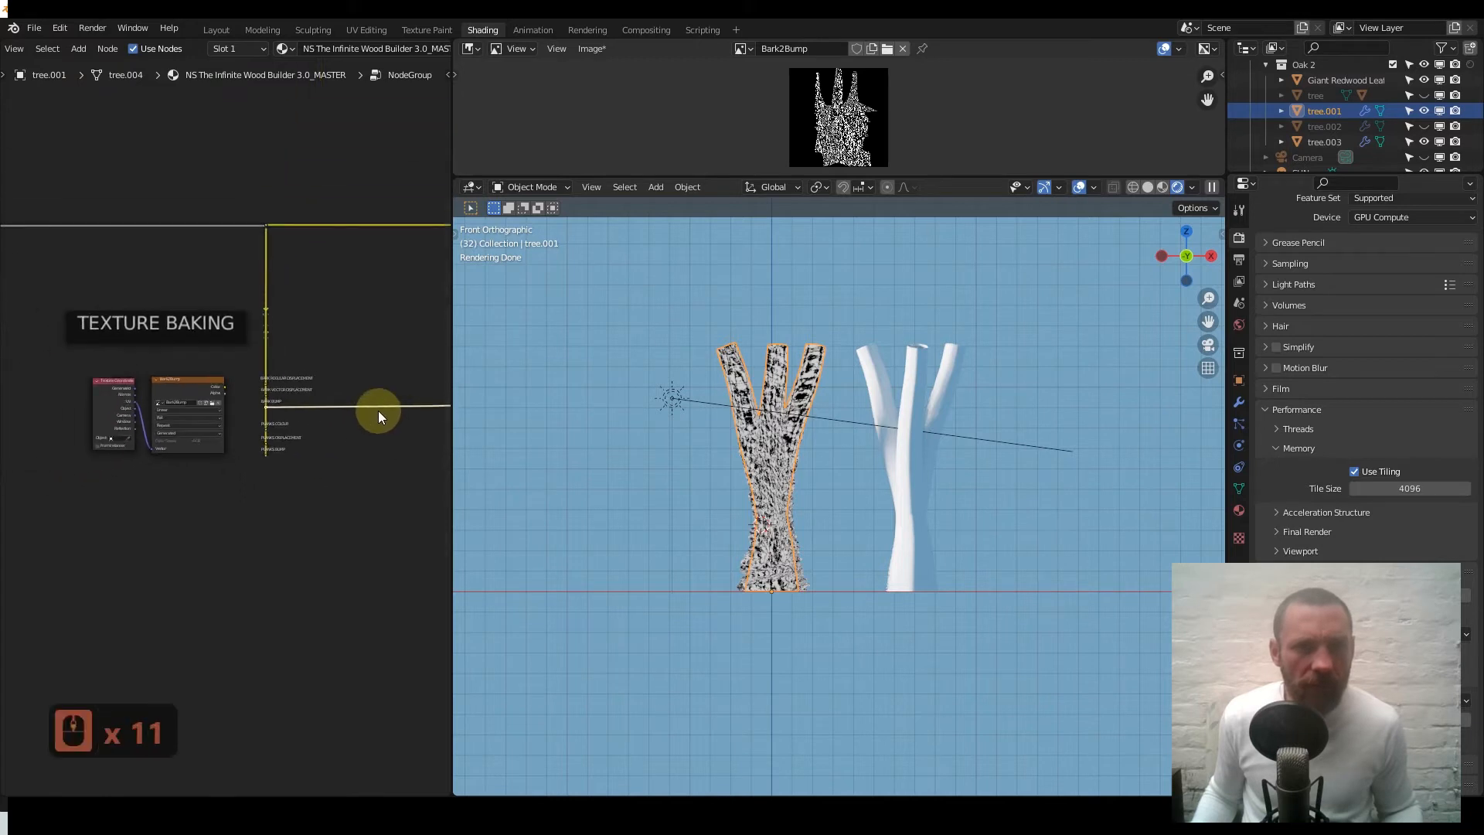
scroll(375, 418, up, 8)
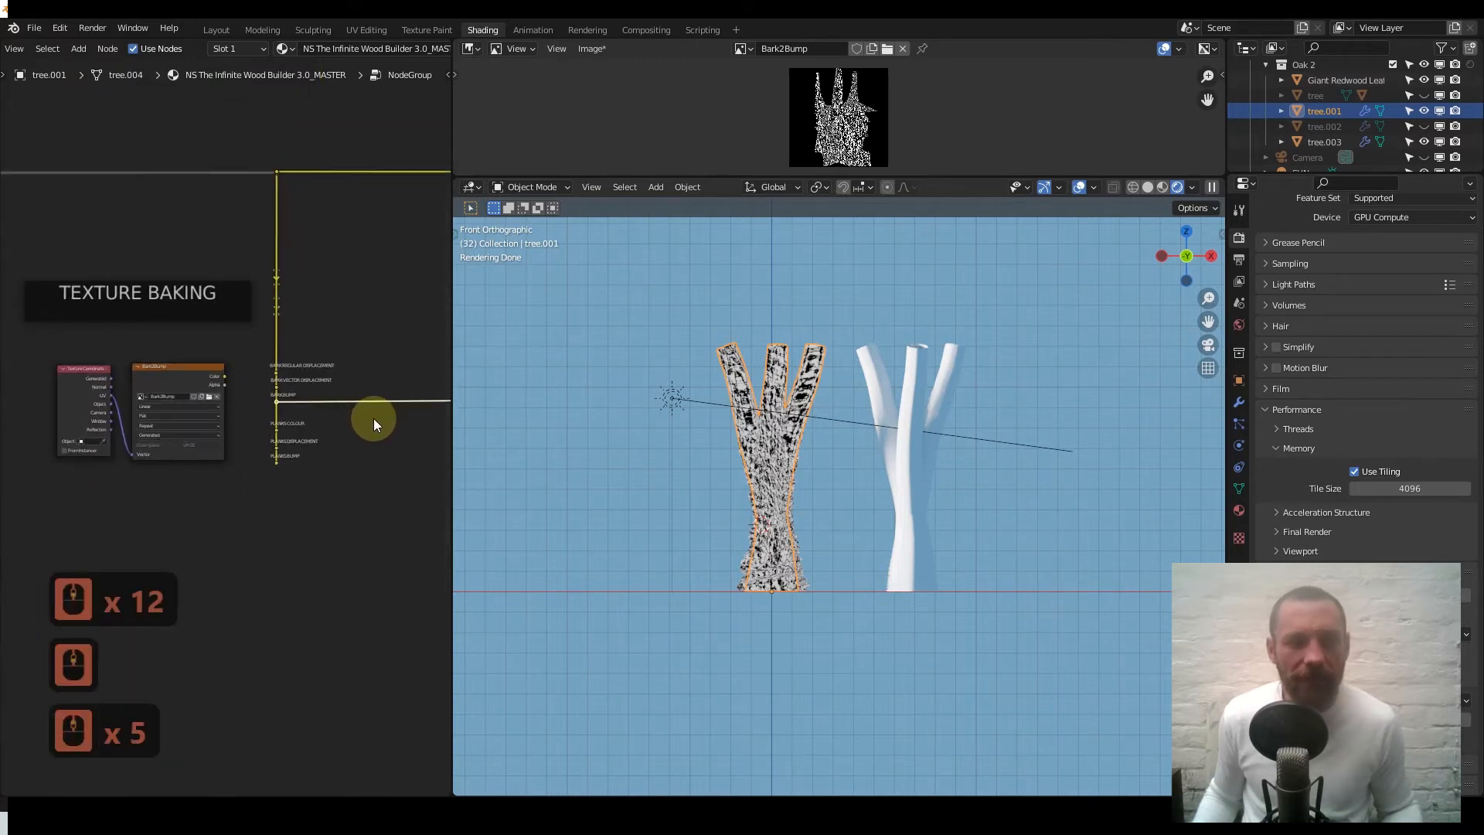
- Save the baked bump image in TIFF format as Bark2Bump.tif in the NS The Infinite Wood Builder 3.0 folder
scroll(375, 394, up, 4)
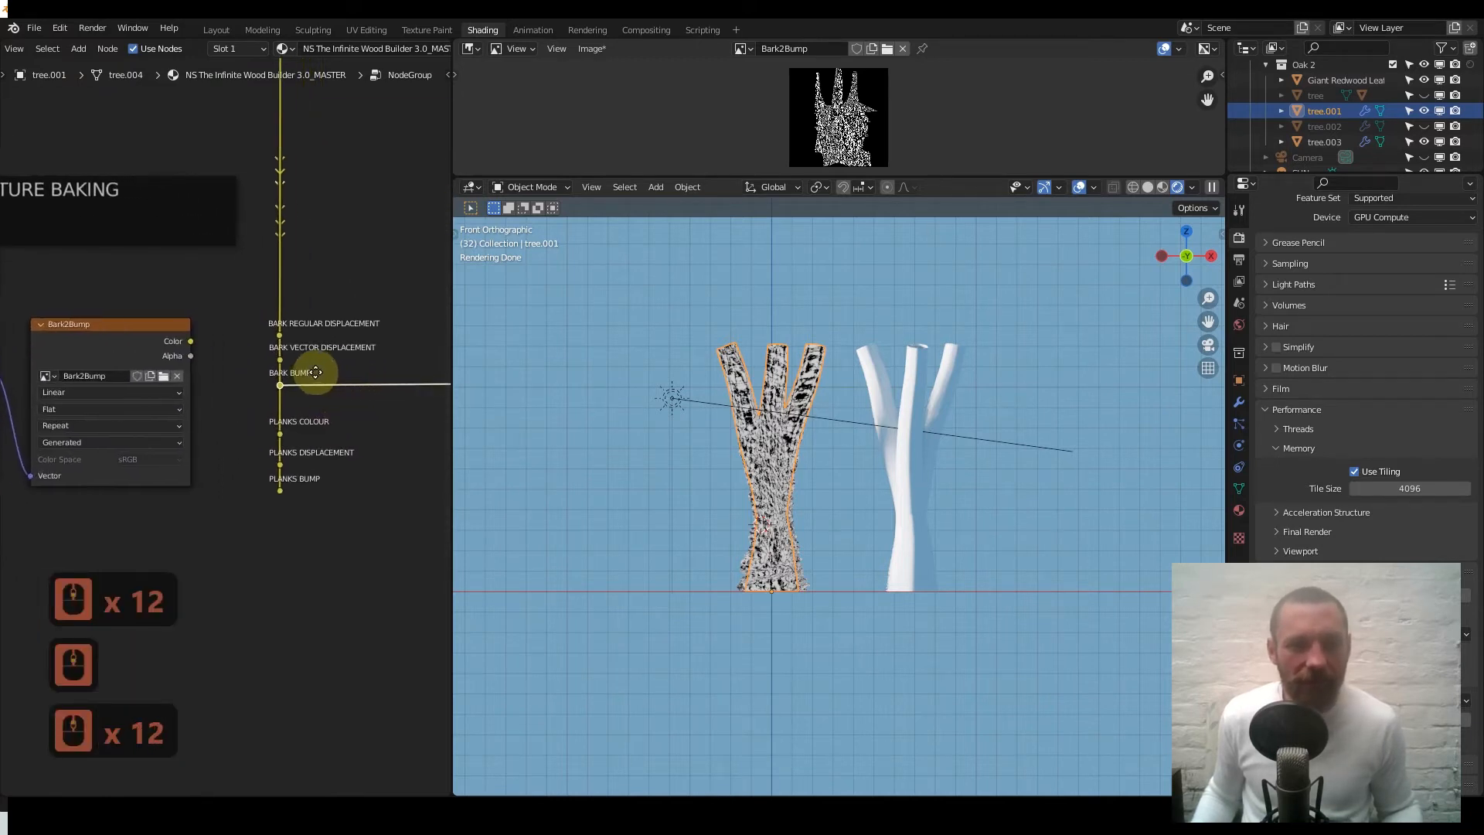
scroll(291, 385, up, 5)
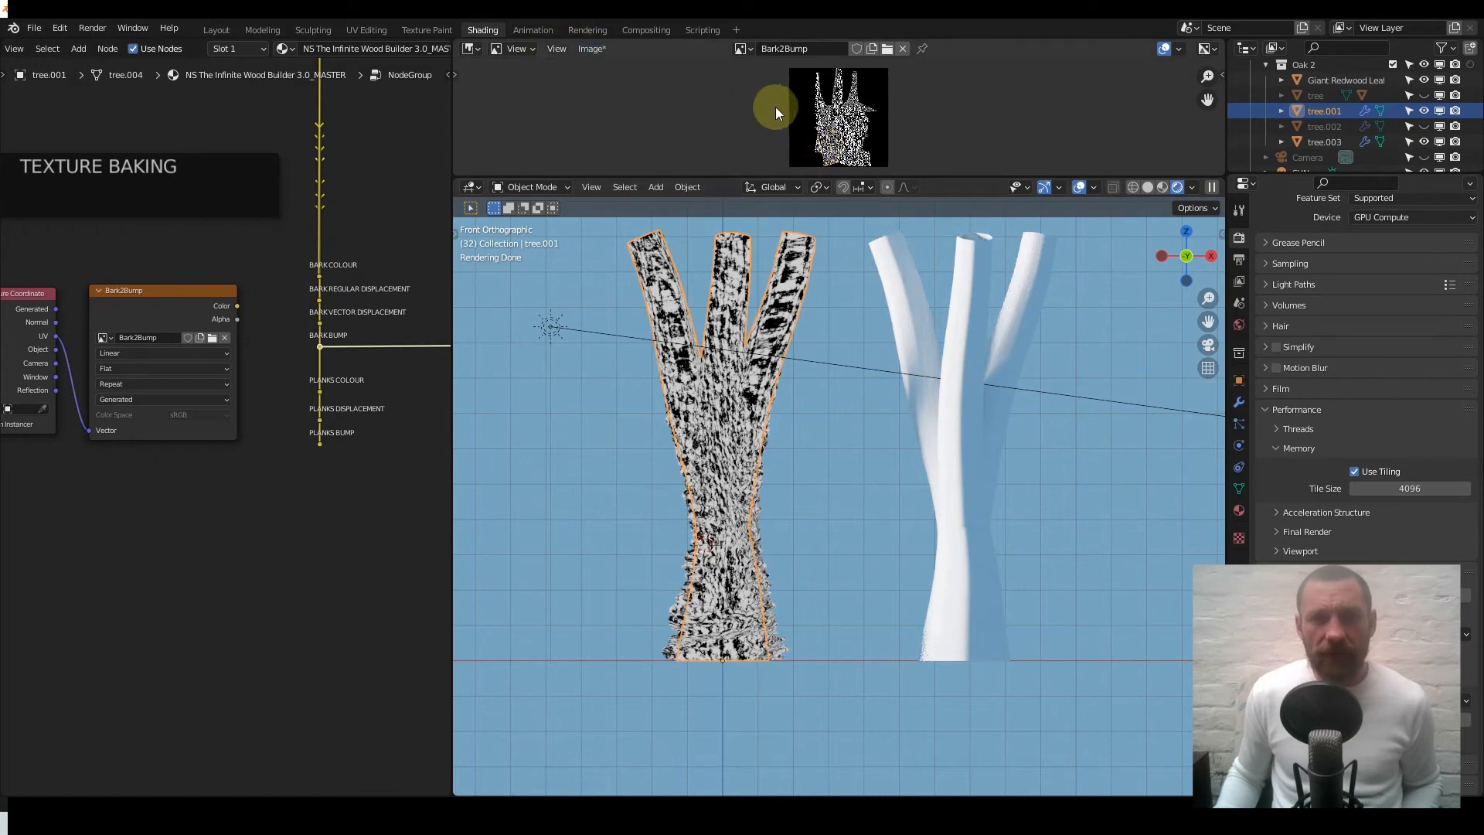
click(589, 49)
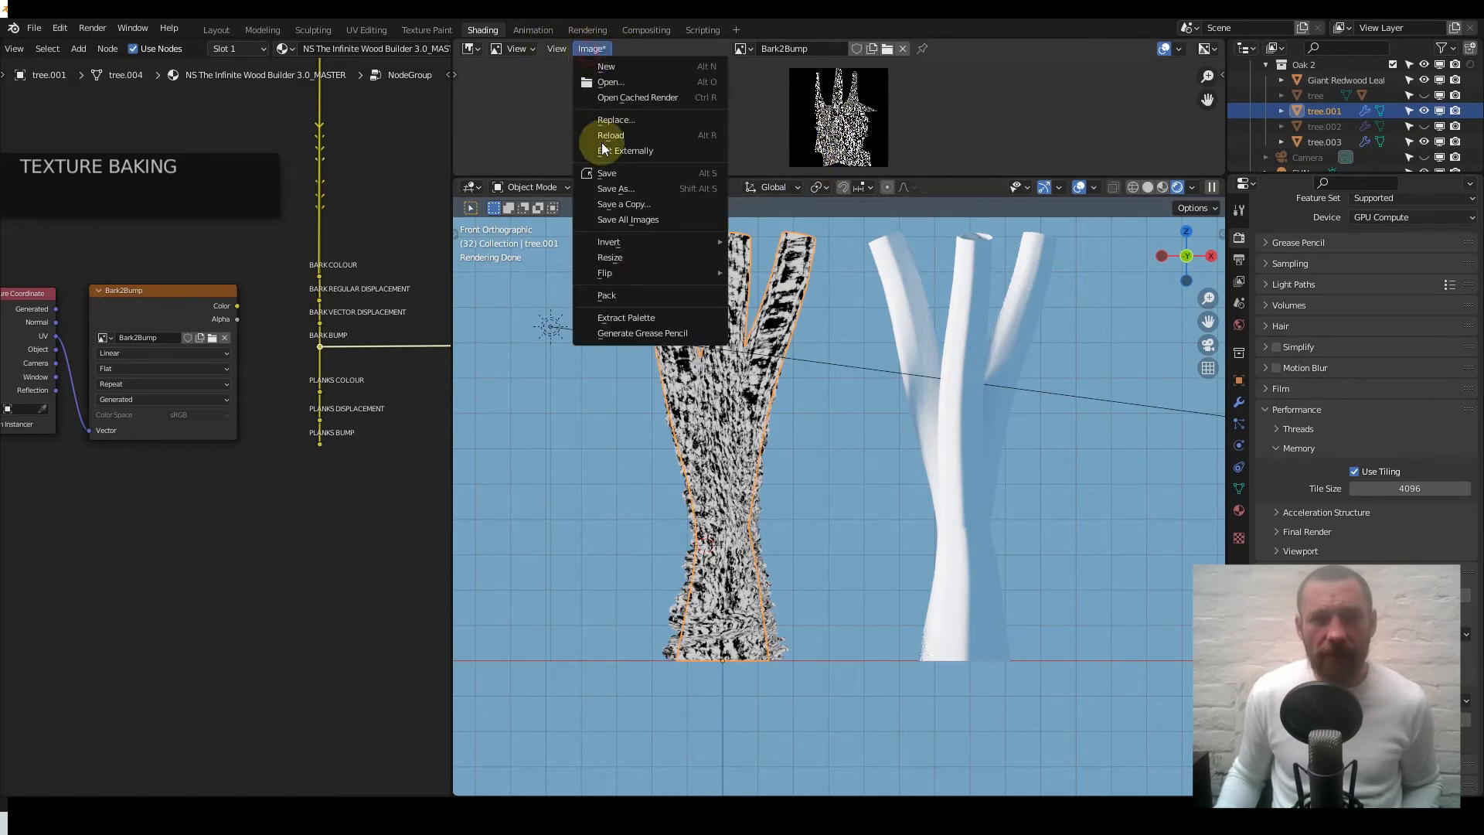
click(627, 185)
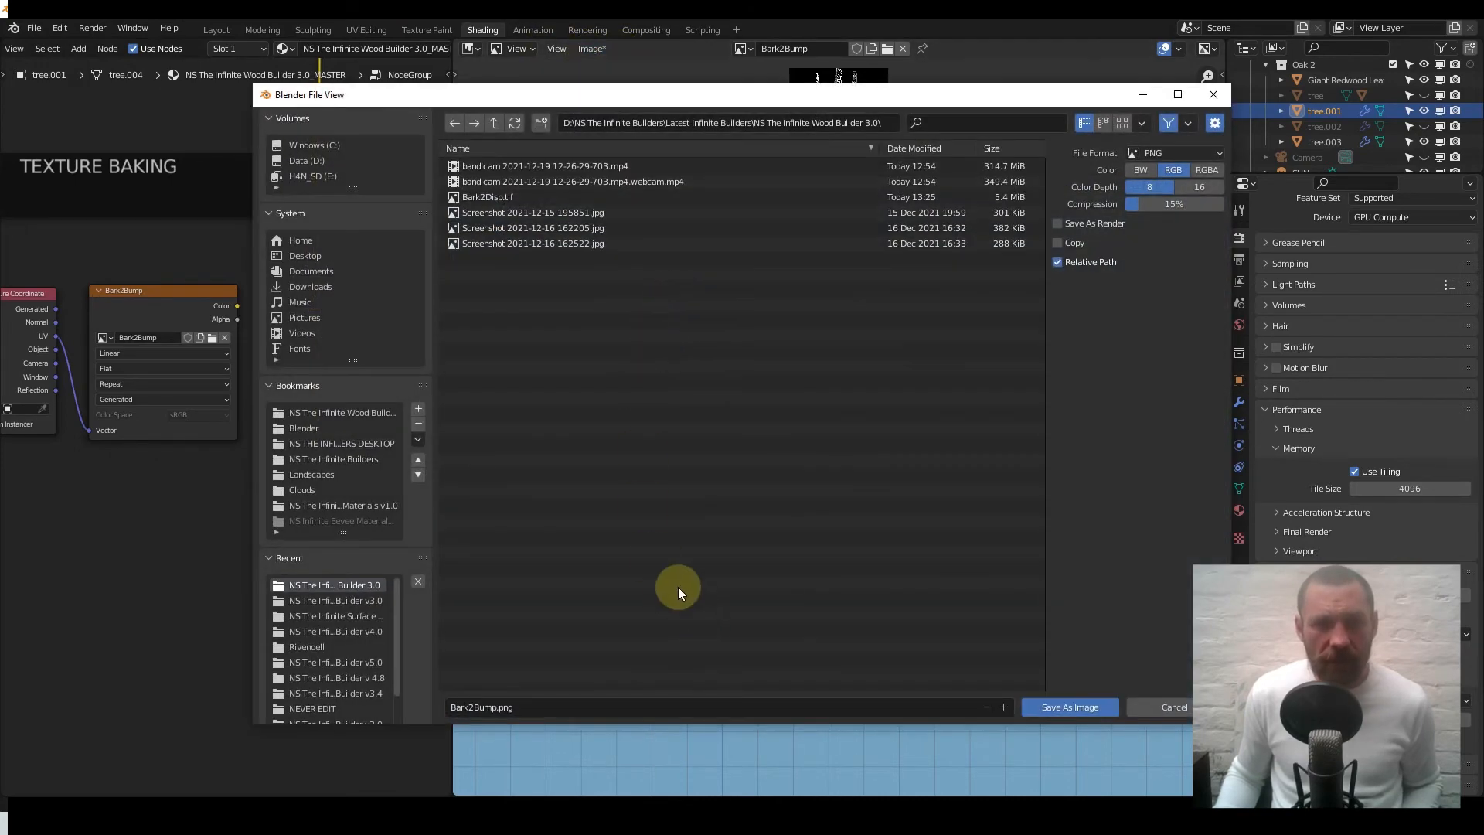
click(1190, 153)
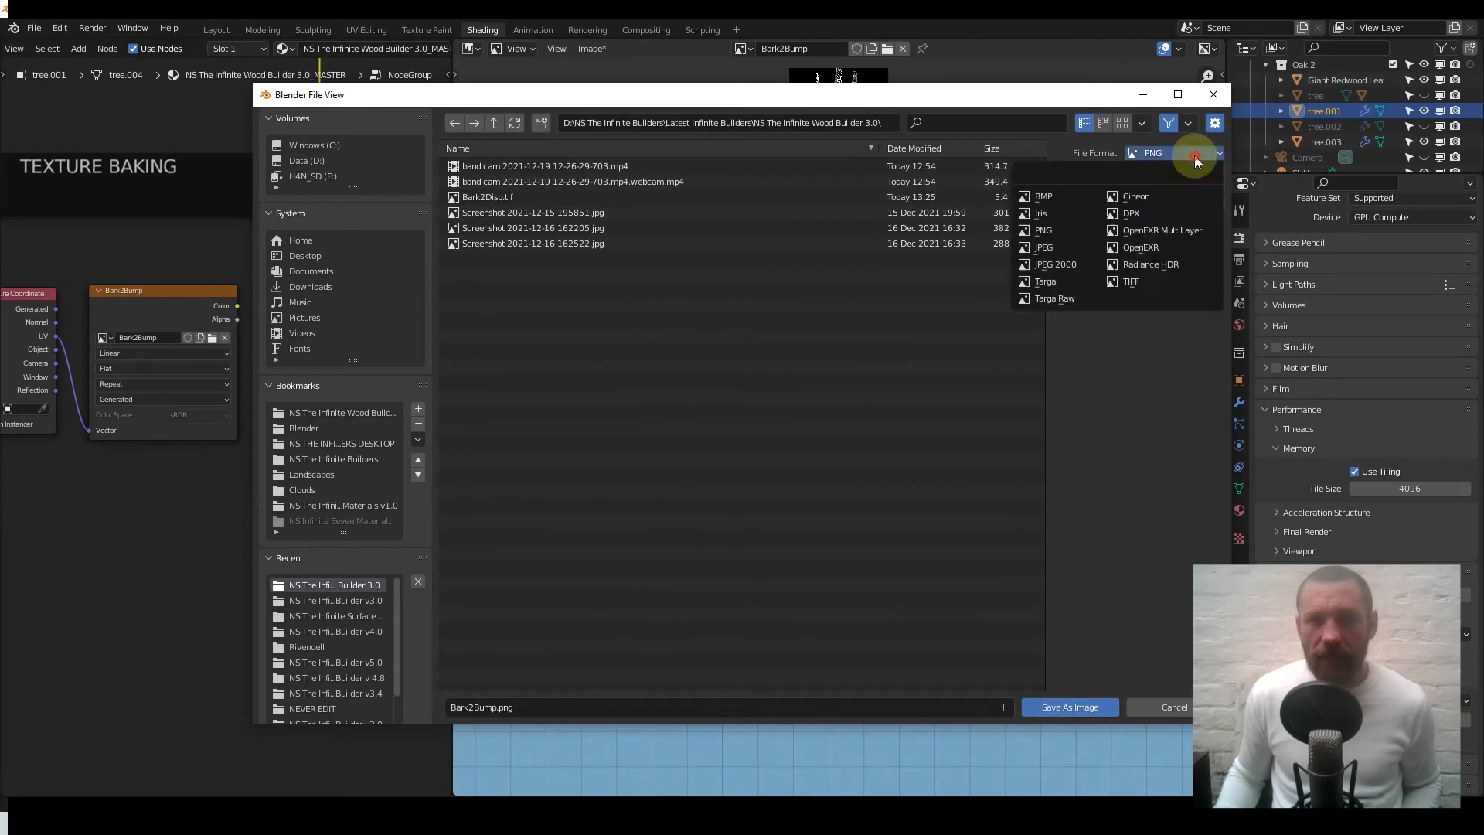
click(1144, 283)
click(1080, 708)
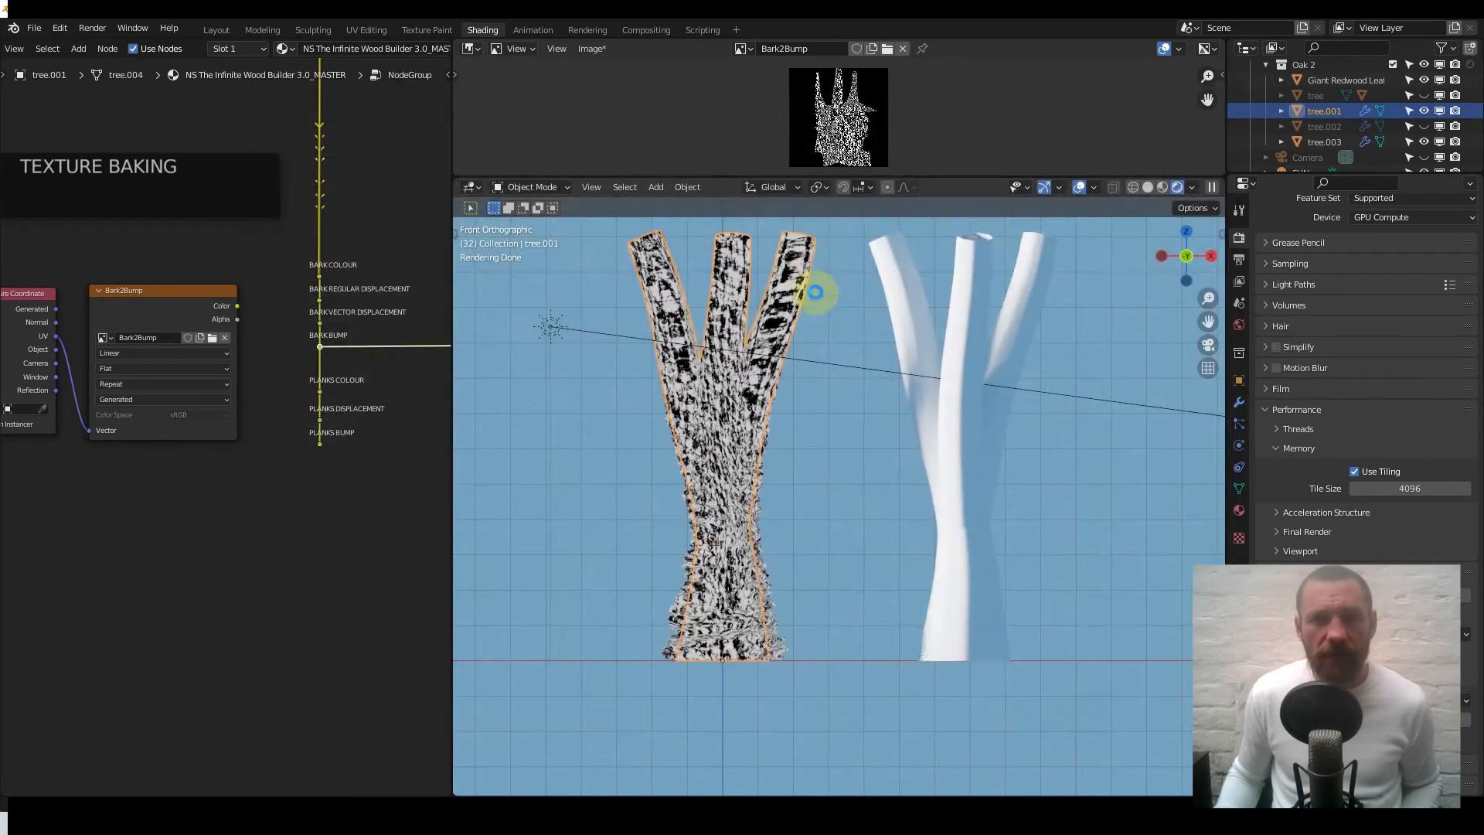
- Connect the Bark Colour reroute point to the material output and create a blank 4096 × 4096 px image without alpha named Bark2Col
scroll(321, 349, up, 9)
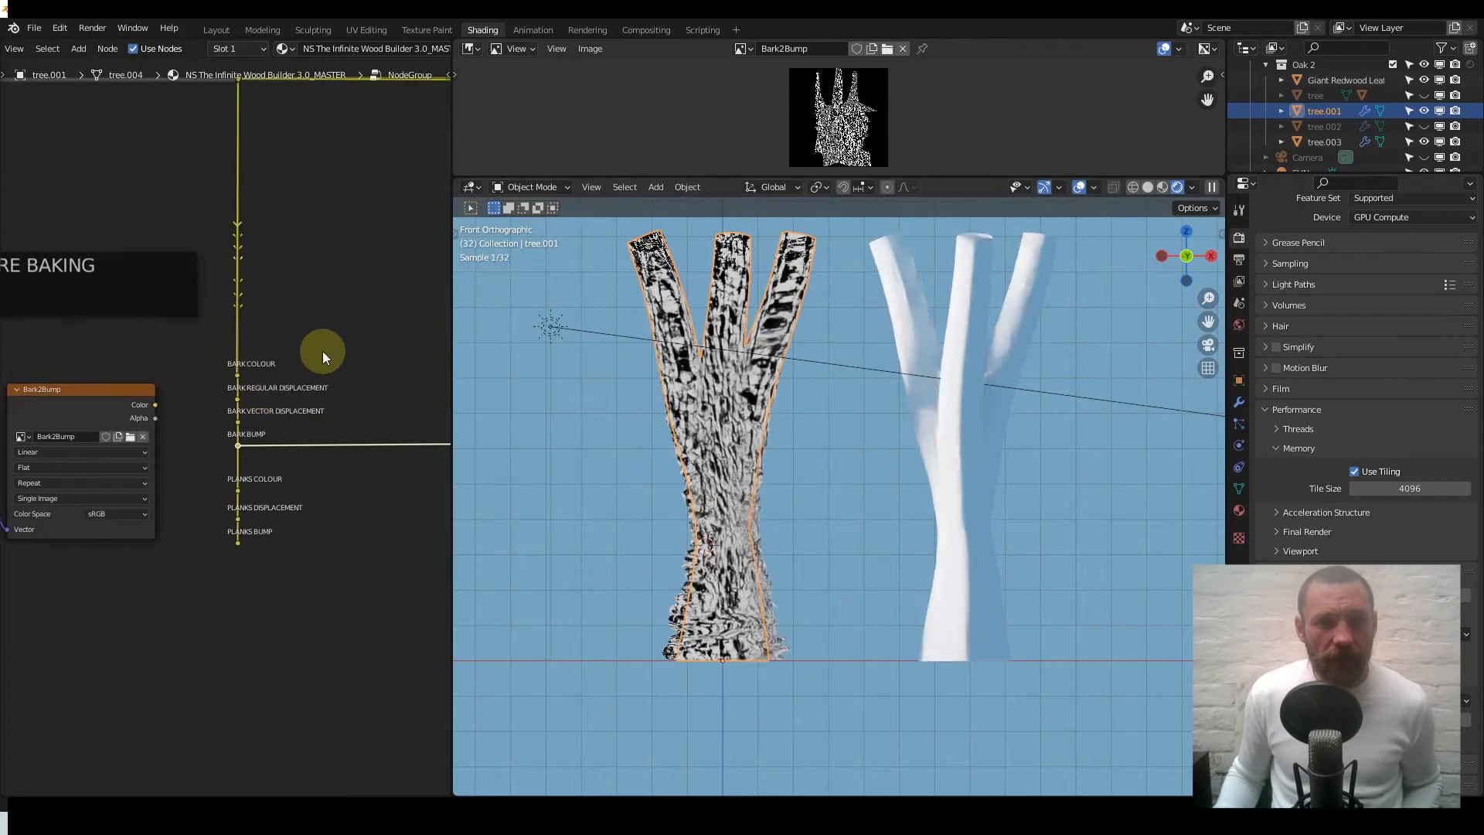
ctrl+shift+click(249, 322)
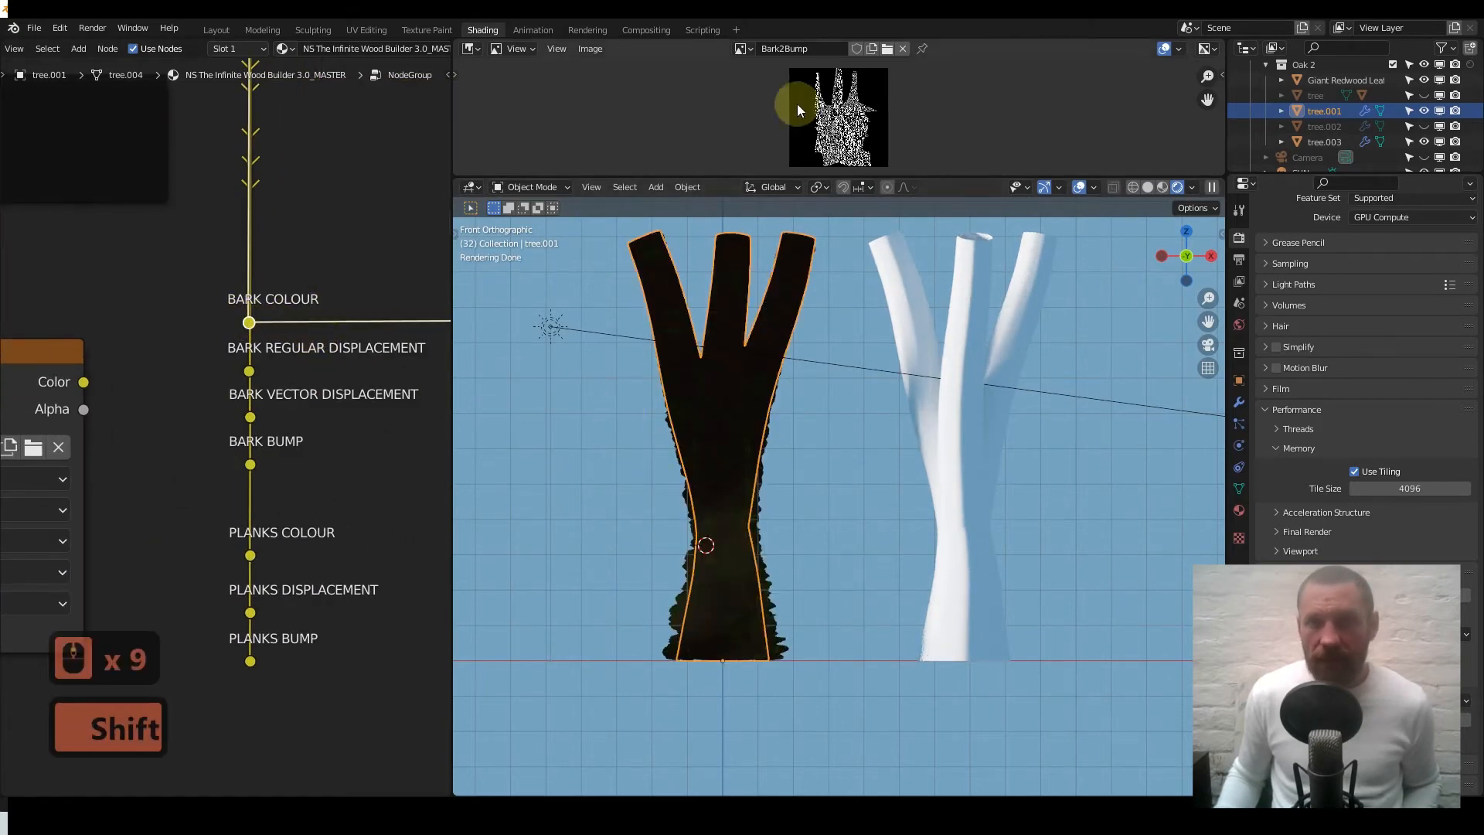
click(903, 50)
click(818, 48)
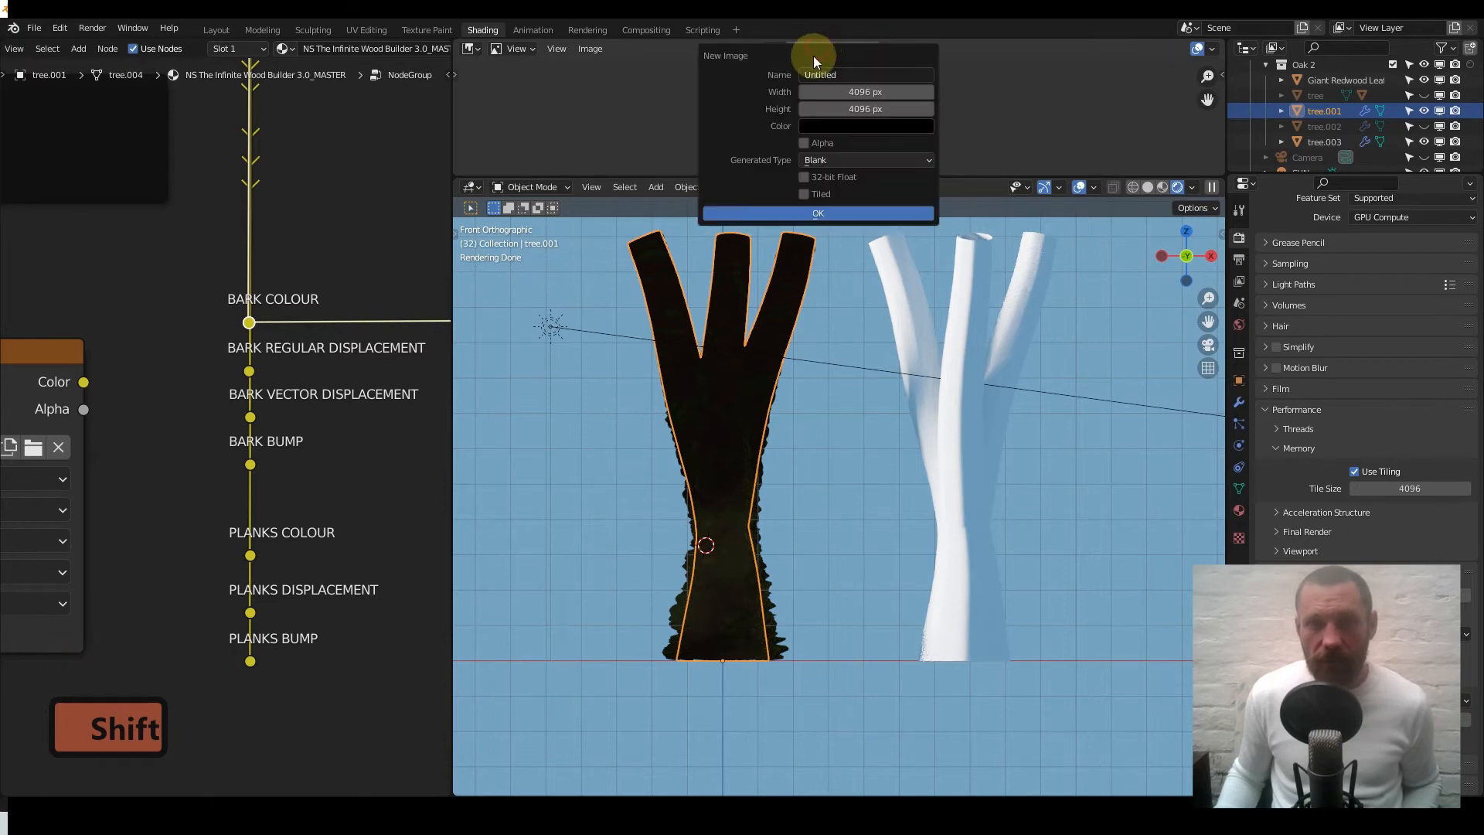
text(B)
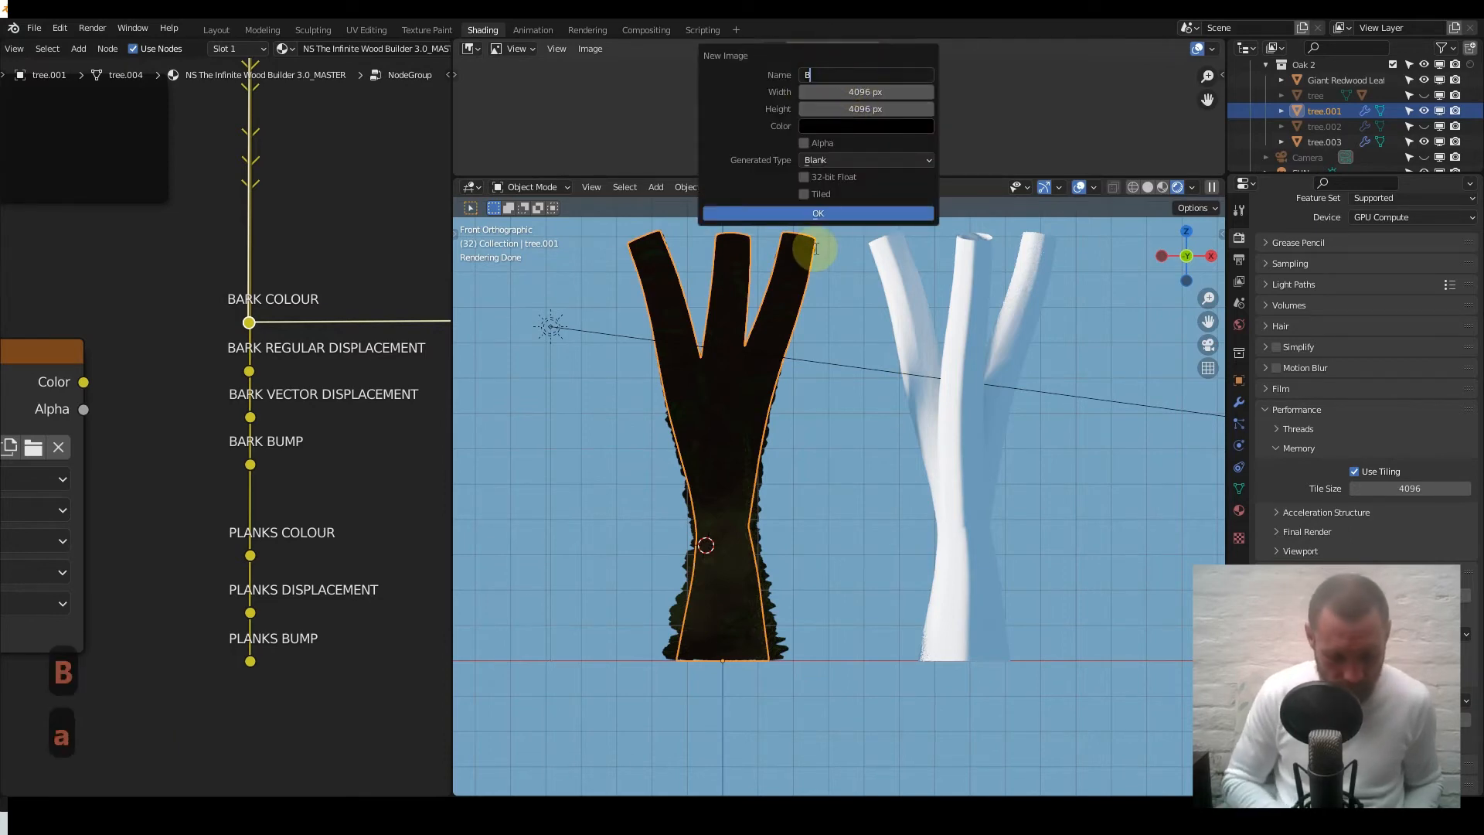
text(ark2Col)
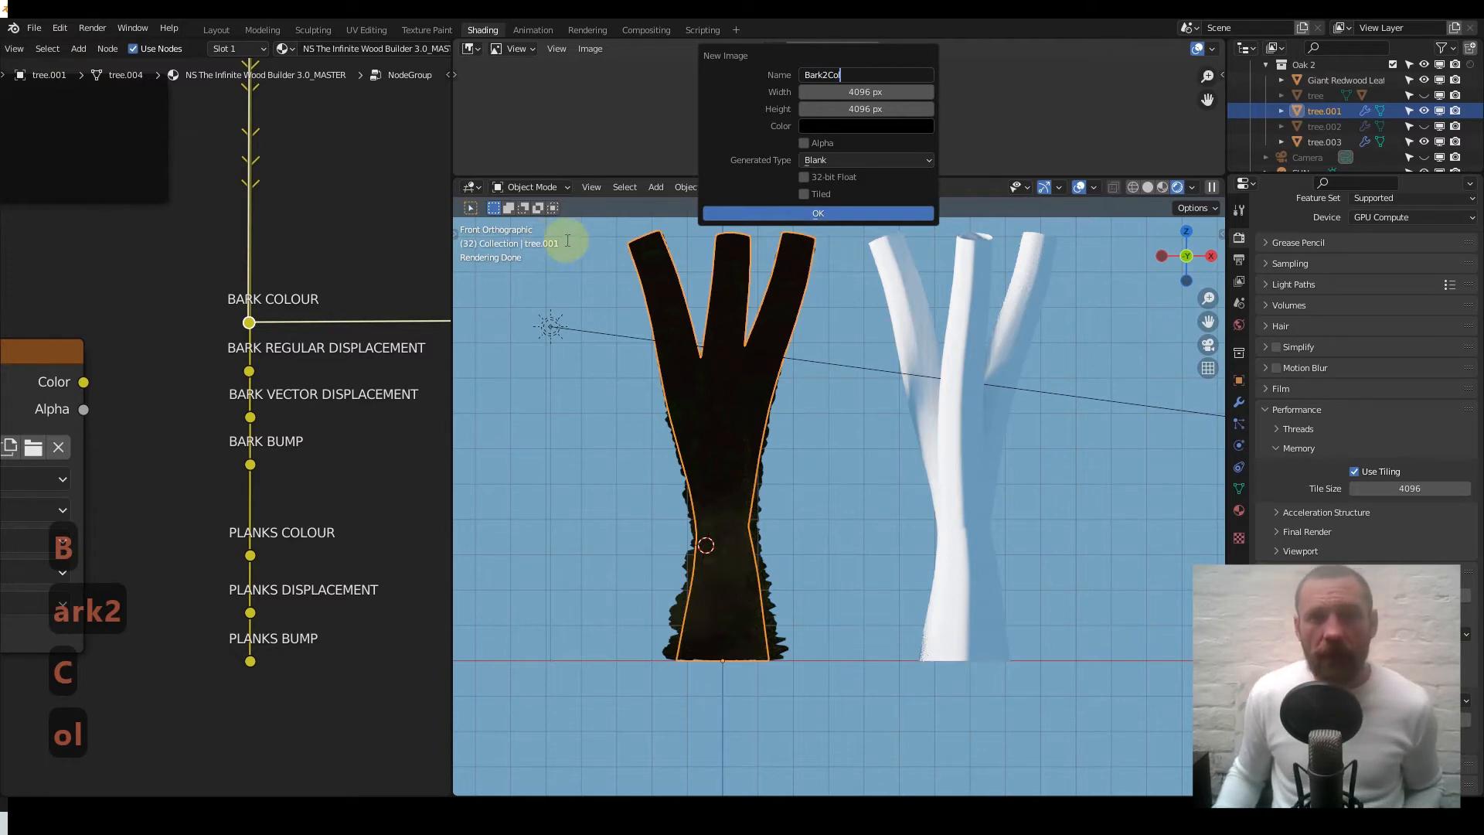
click(874, 219)
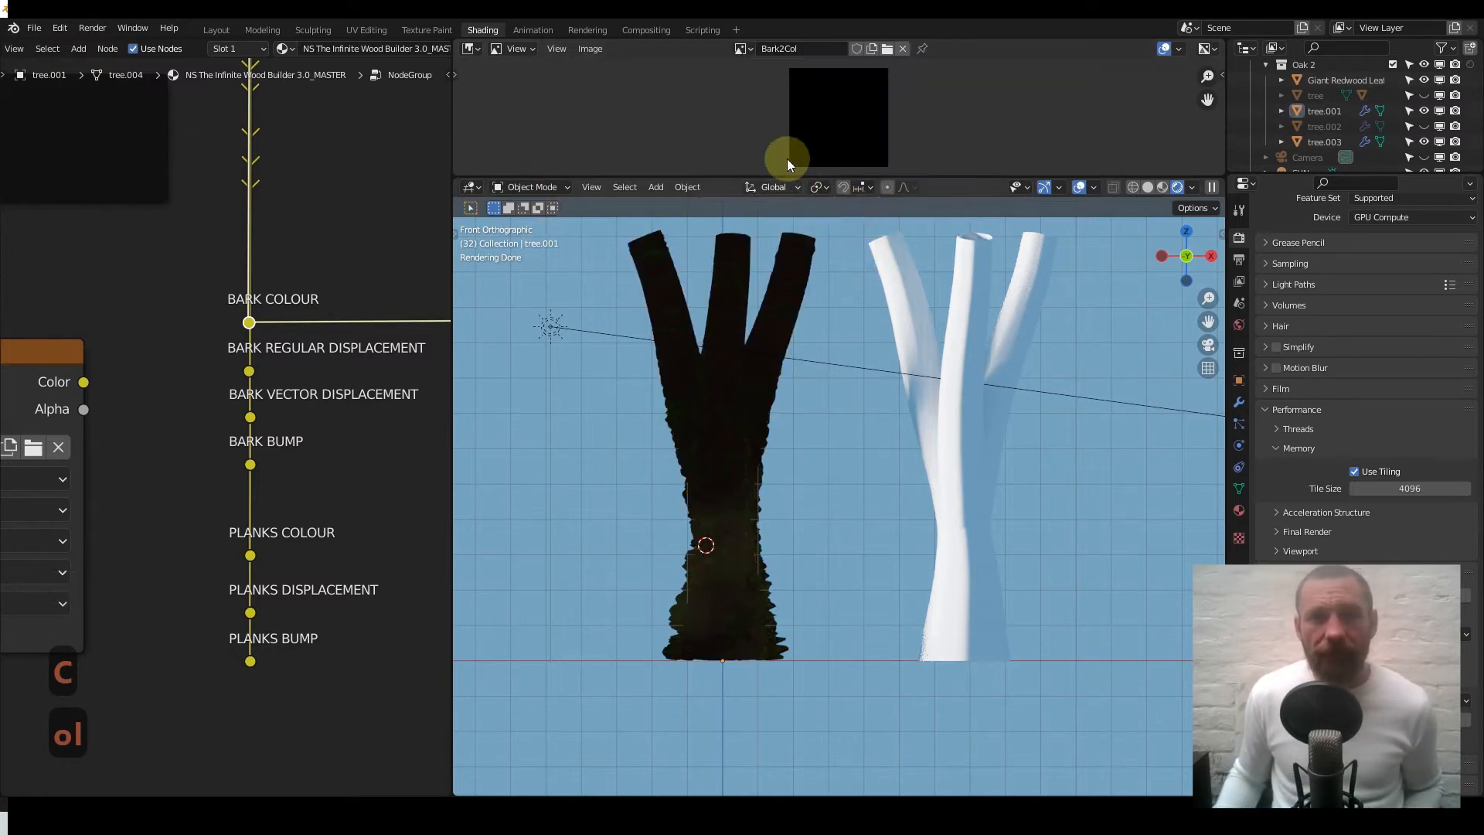
- Assign the Bark2Col image to the image texture node in the Texture Baking section and bake the bark colour from tree.001
middle_drag(282, 419, 89, 391)
click(52, 418)
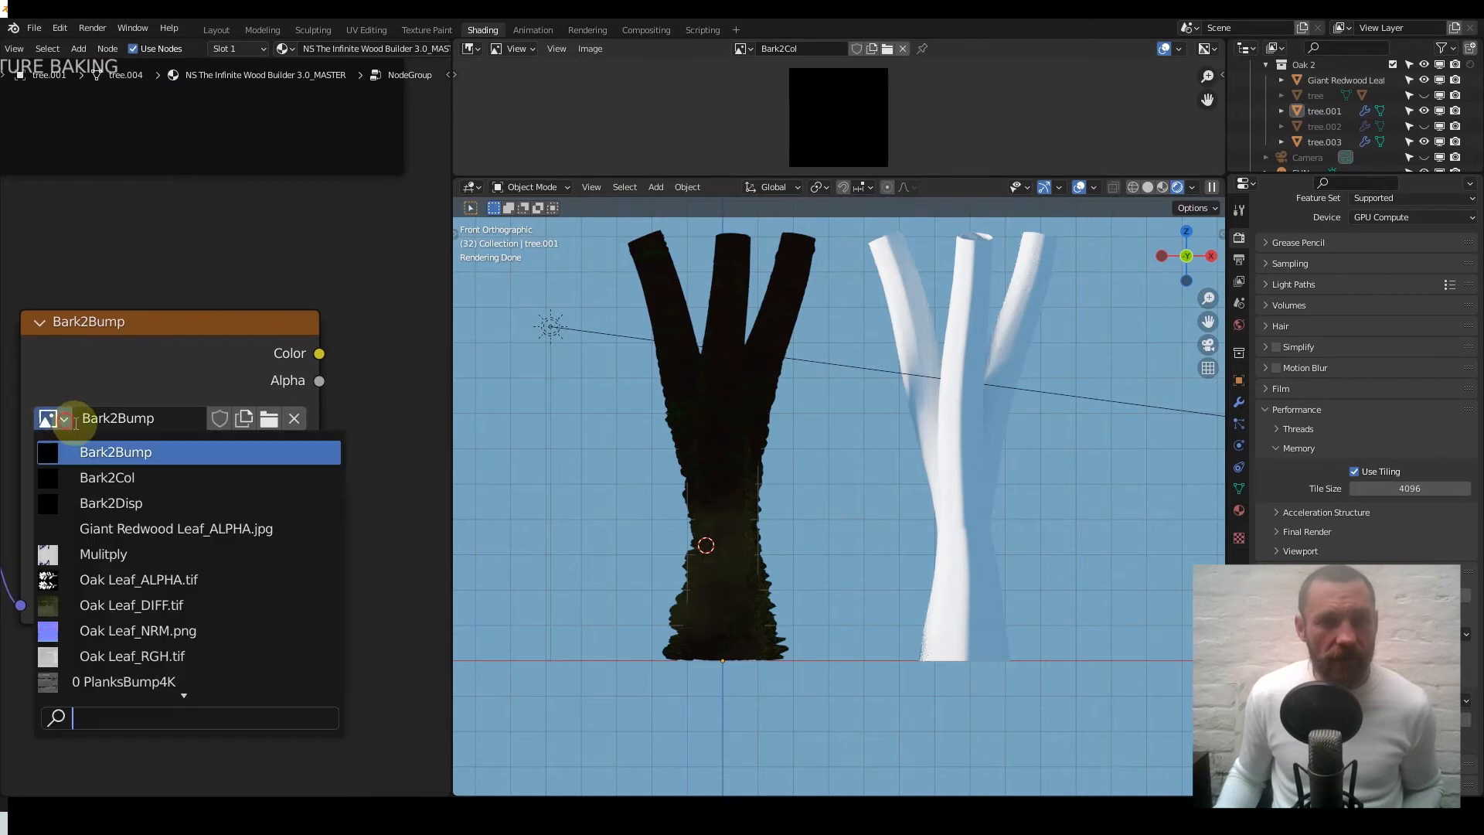
click(159, 471)
scroll(189, 375, down, 5)
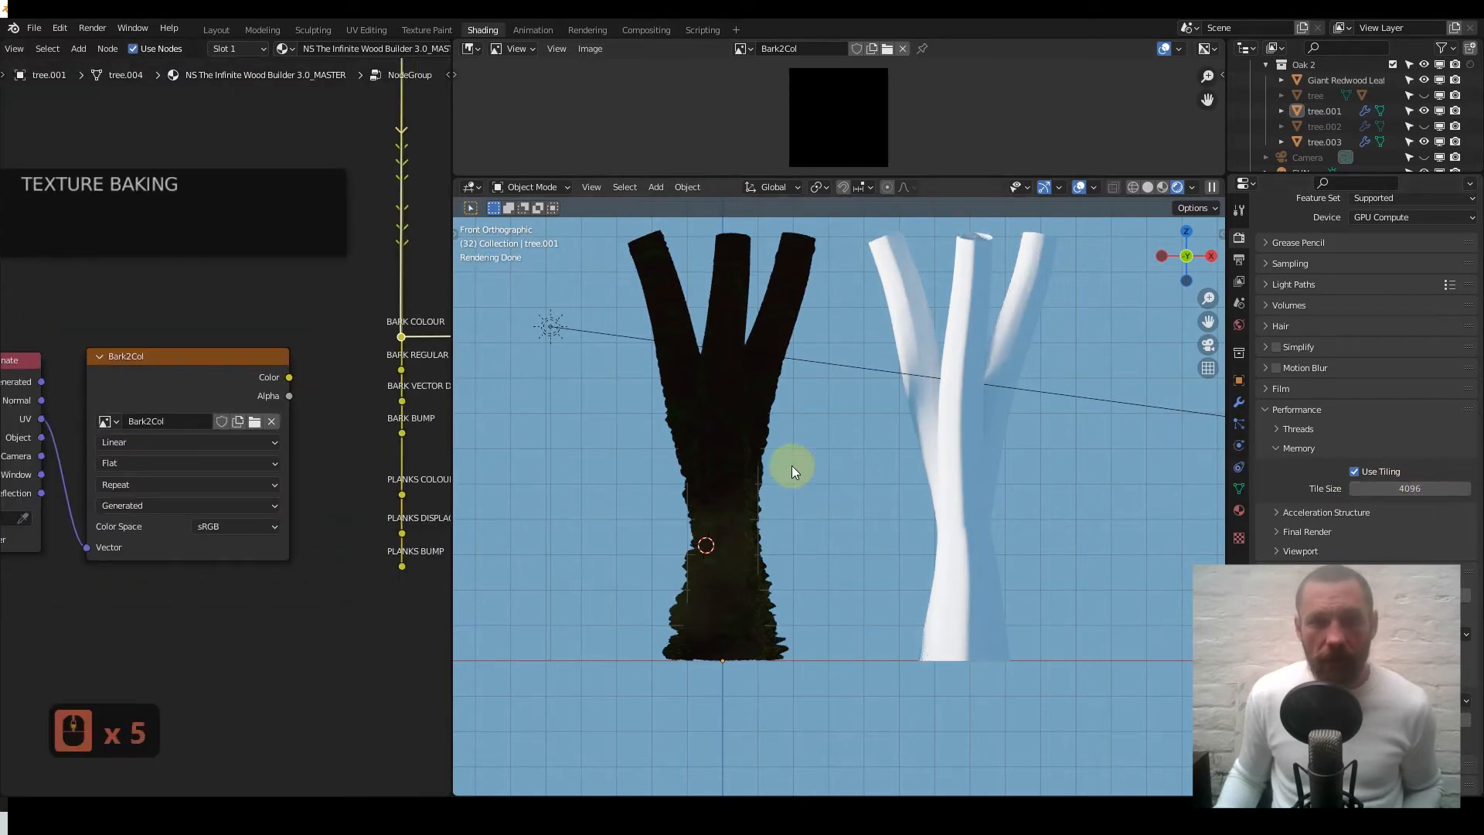
click(754, 450)
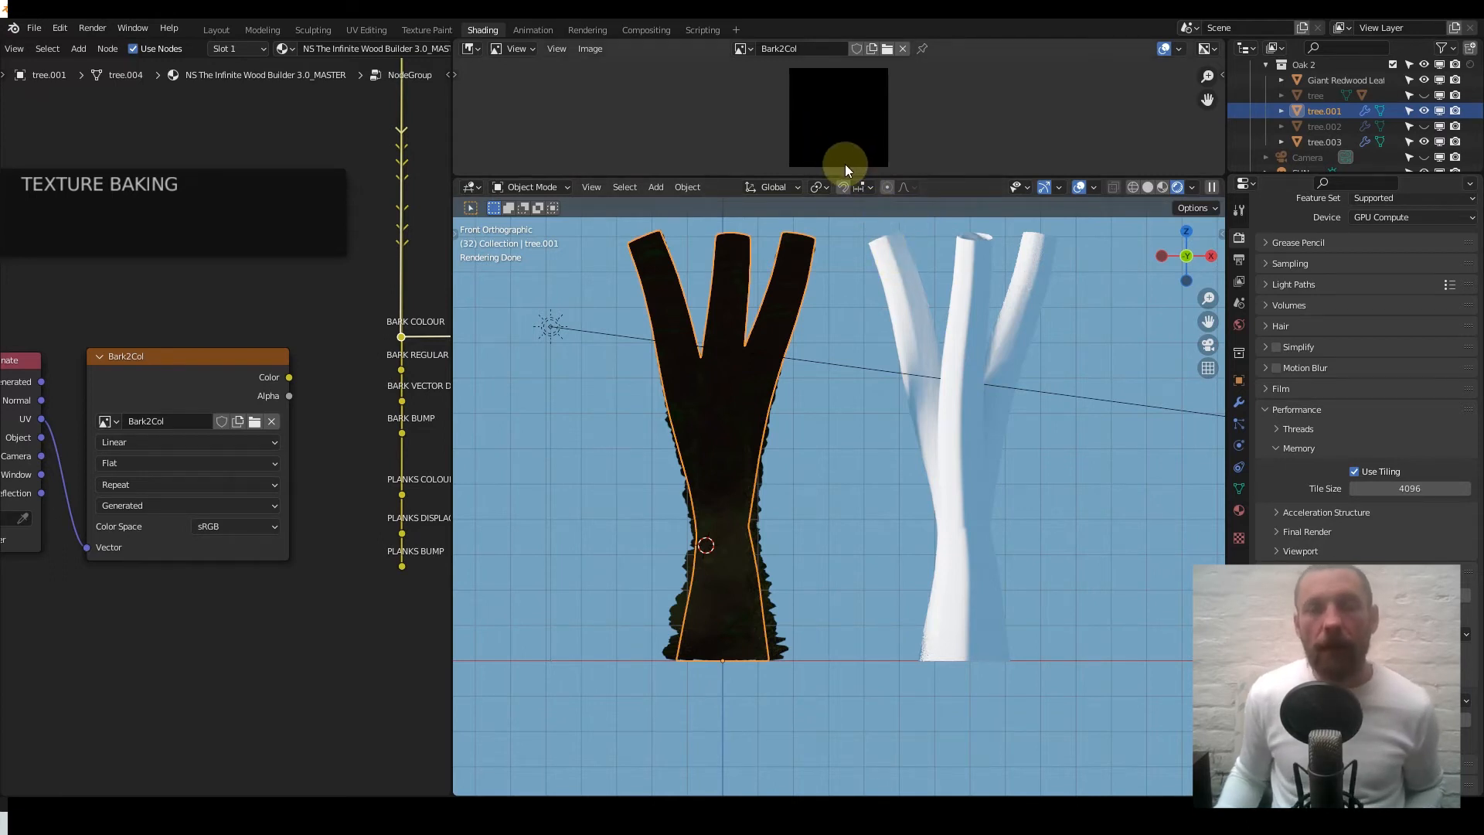
- Save the baked colour image in TIFF format under the name Bark2Col in the NS The Infinite Wood Builder 3.0 folder
click(592, 49)
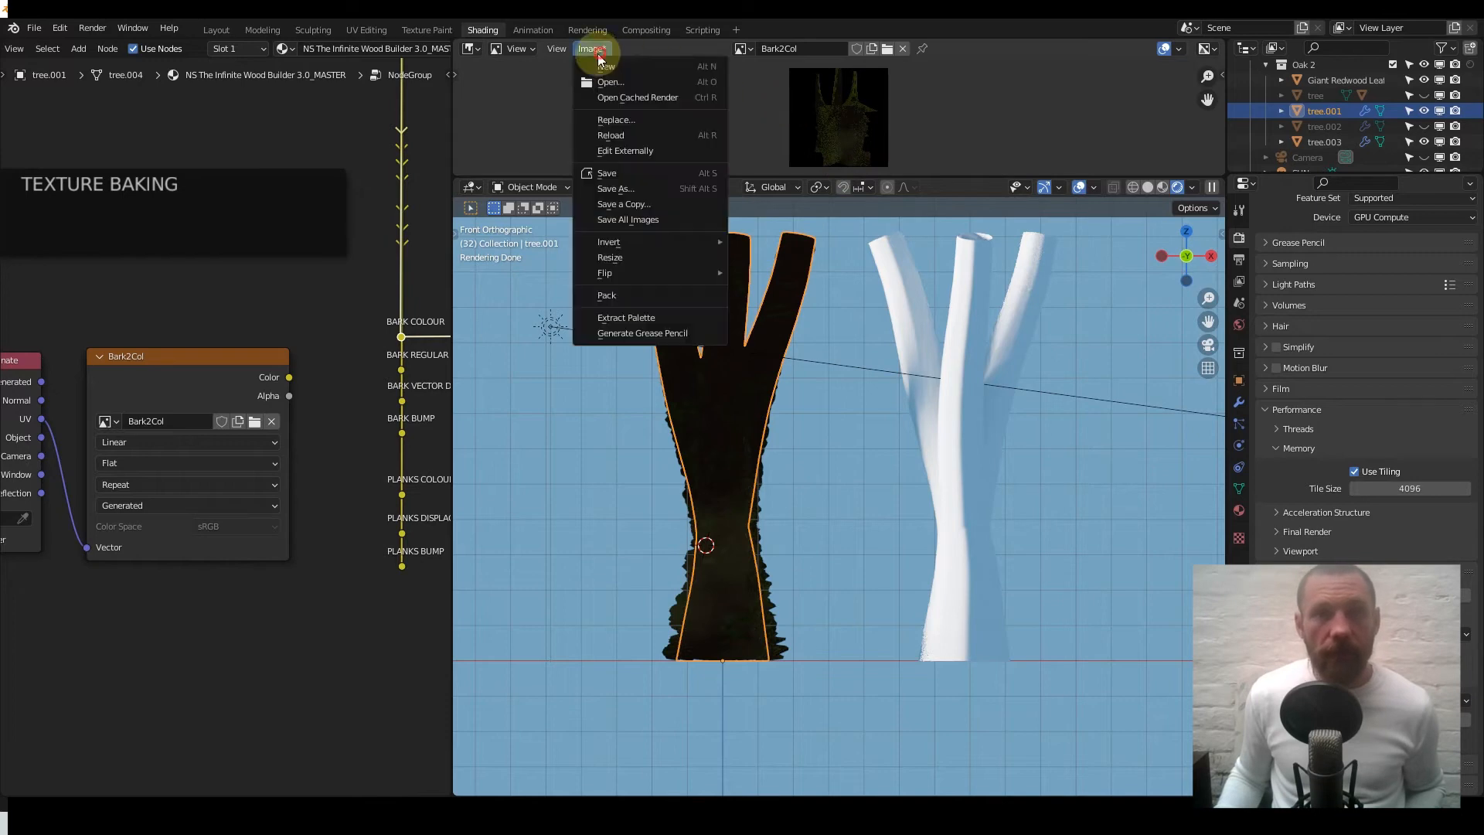
click(636, 187)
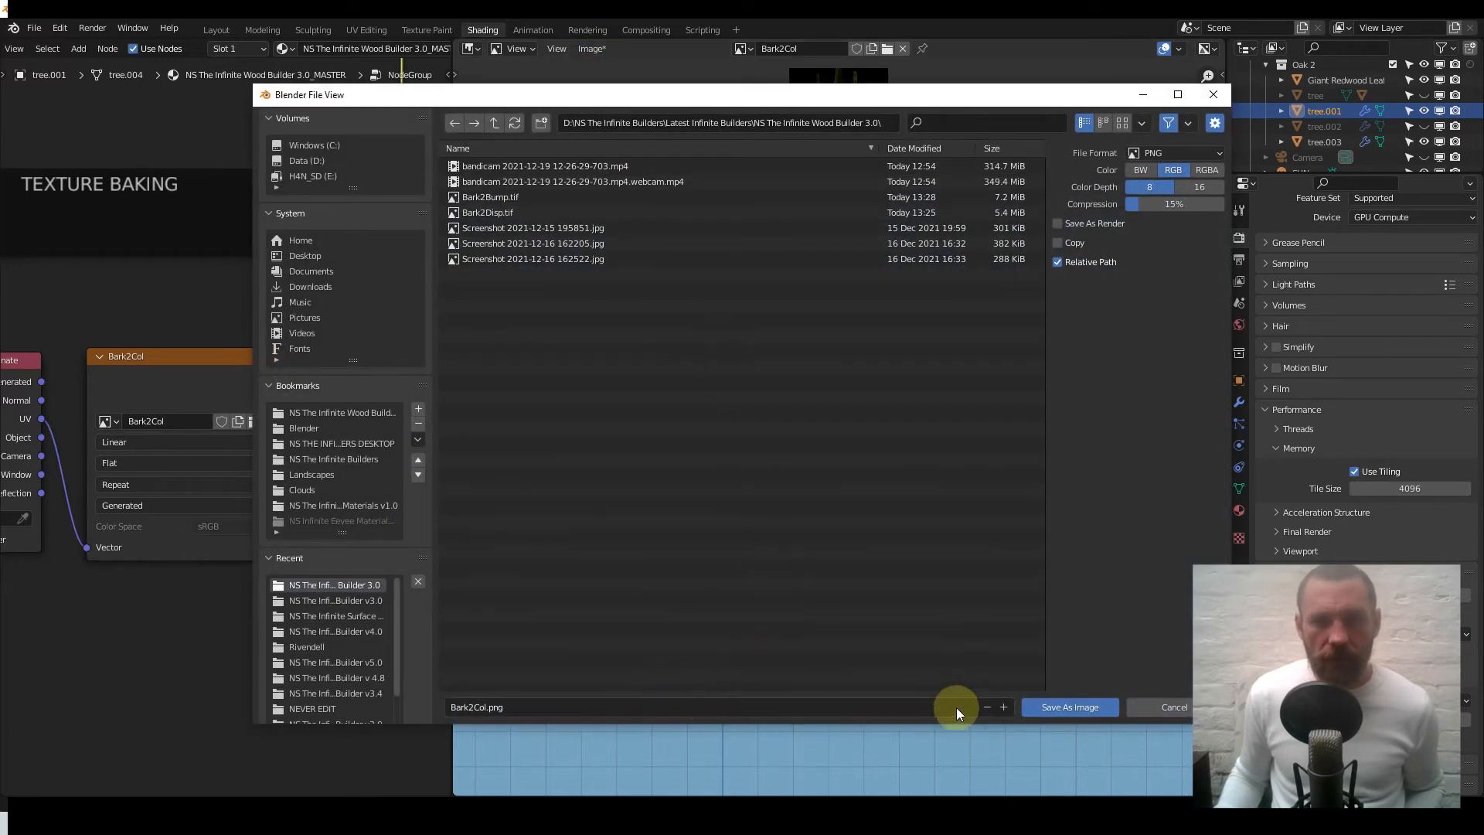
click(1201, 156)
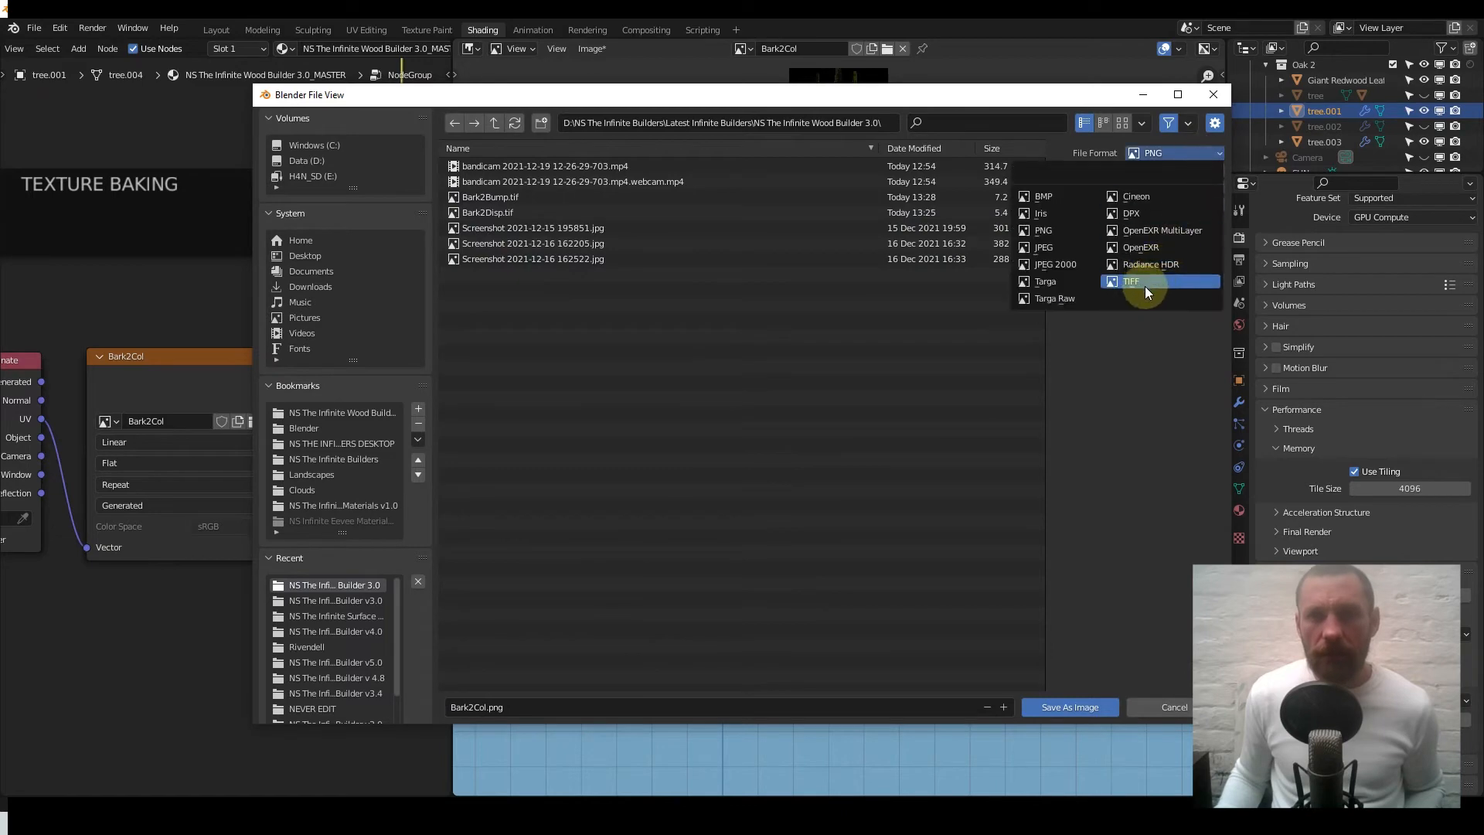
click(1144, 283)
click(1068, 707)
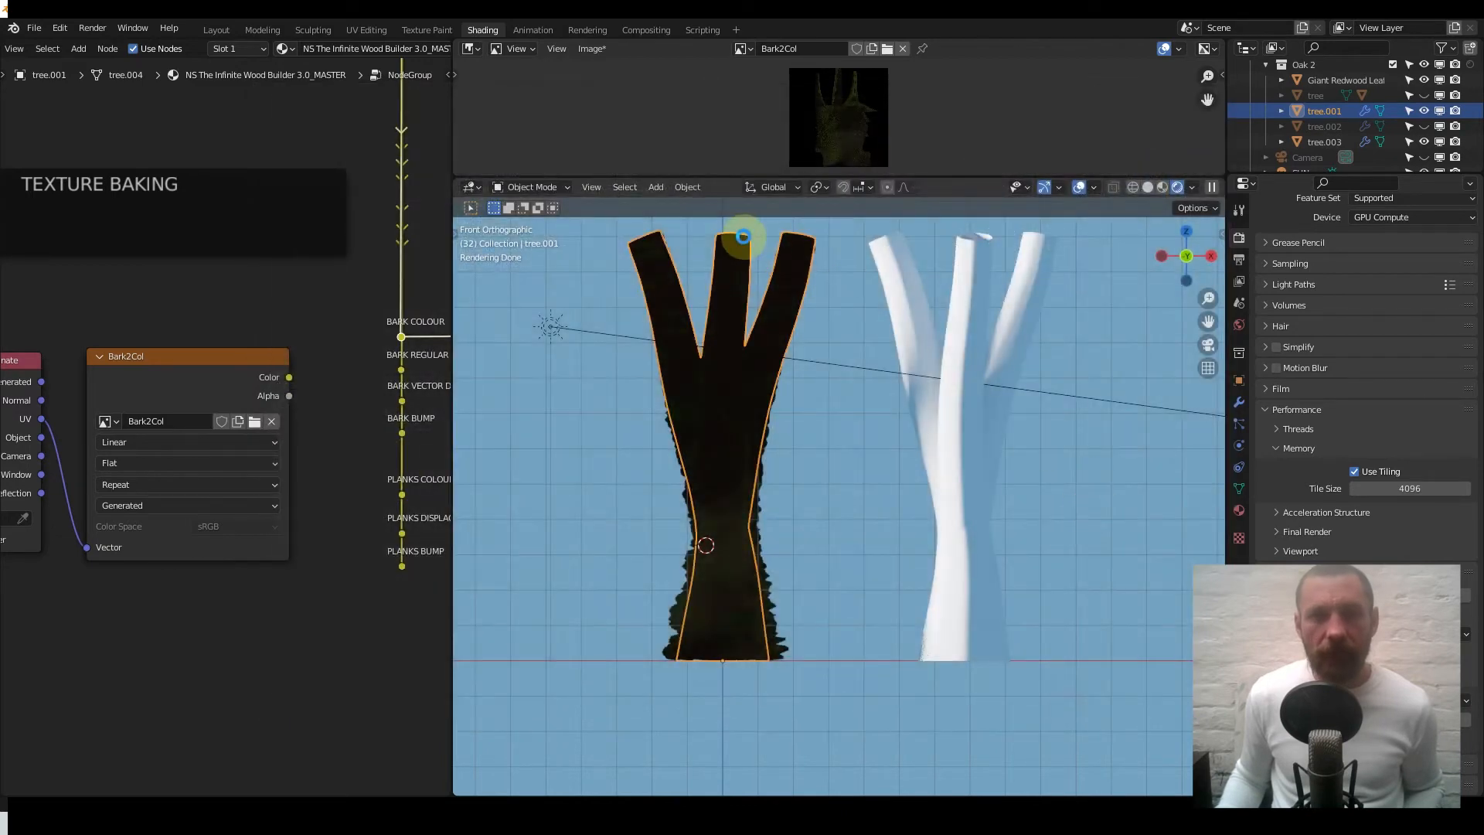
- Delete the procedural source tree, tree.001, from the scene
scroll(772, 357, down, 3)
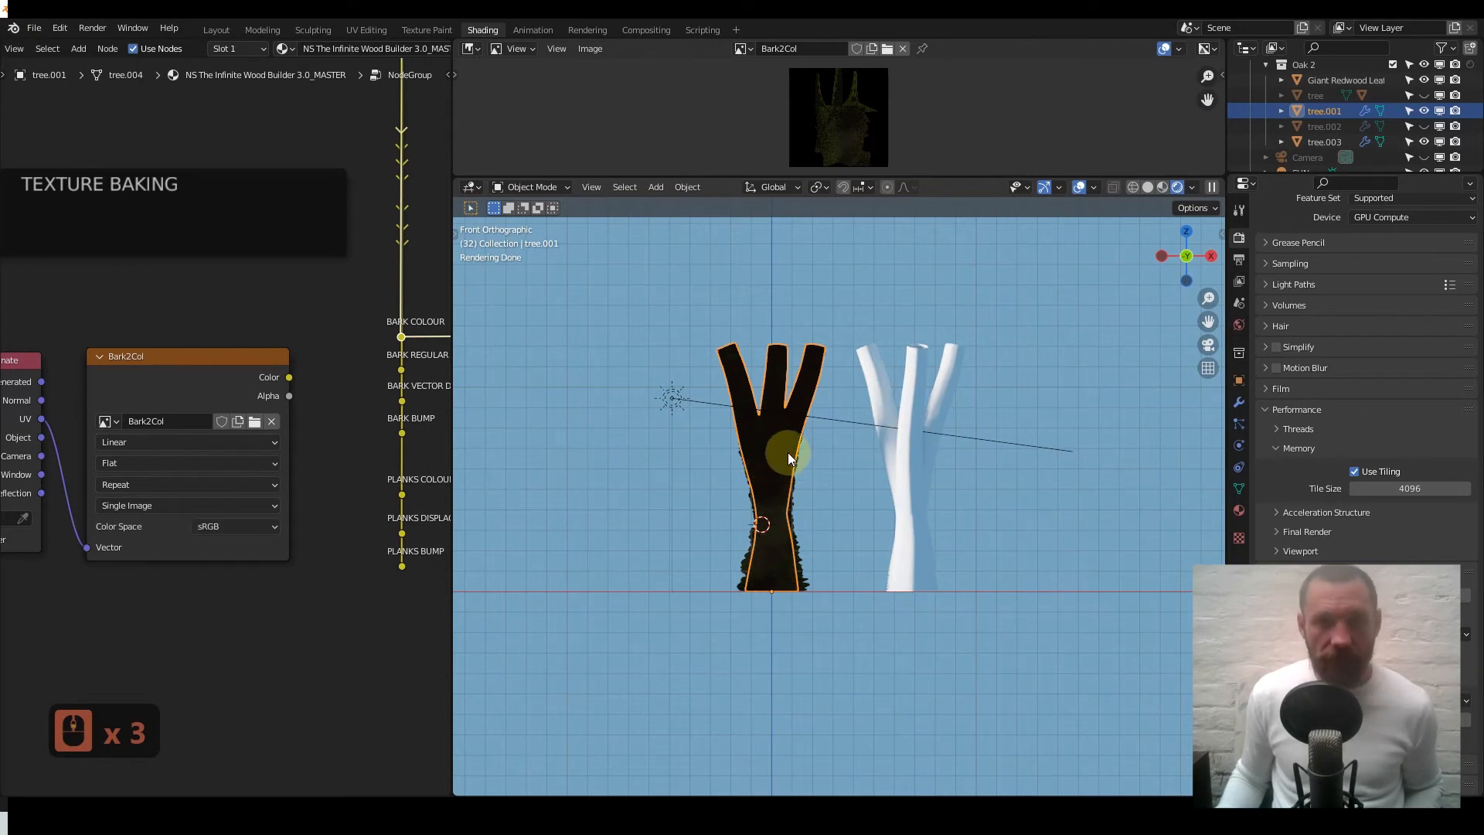
key(x)
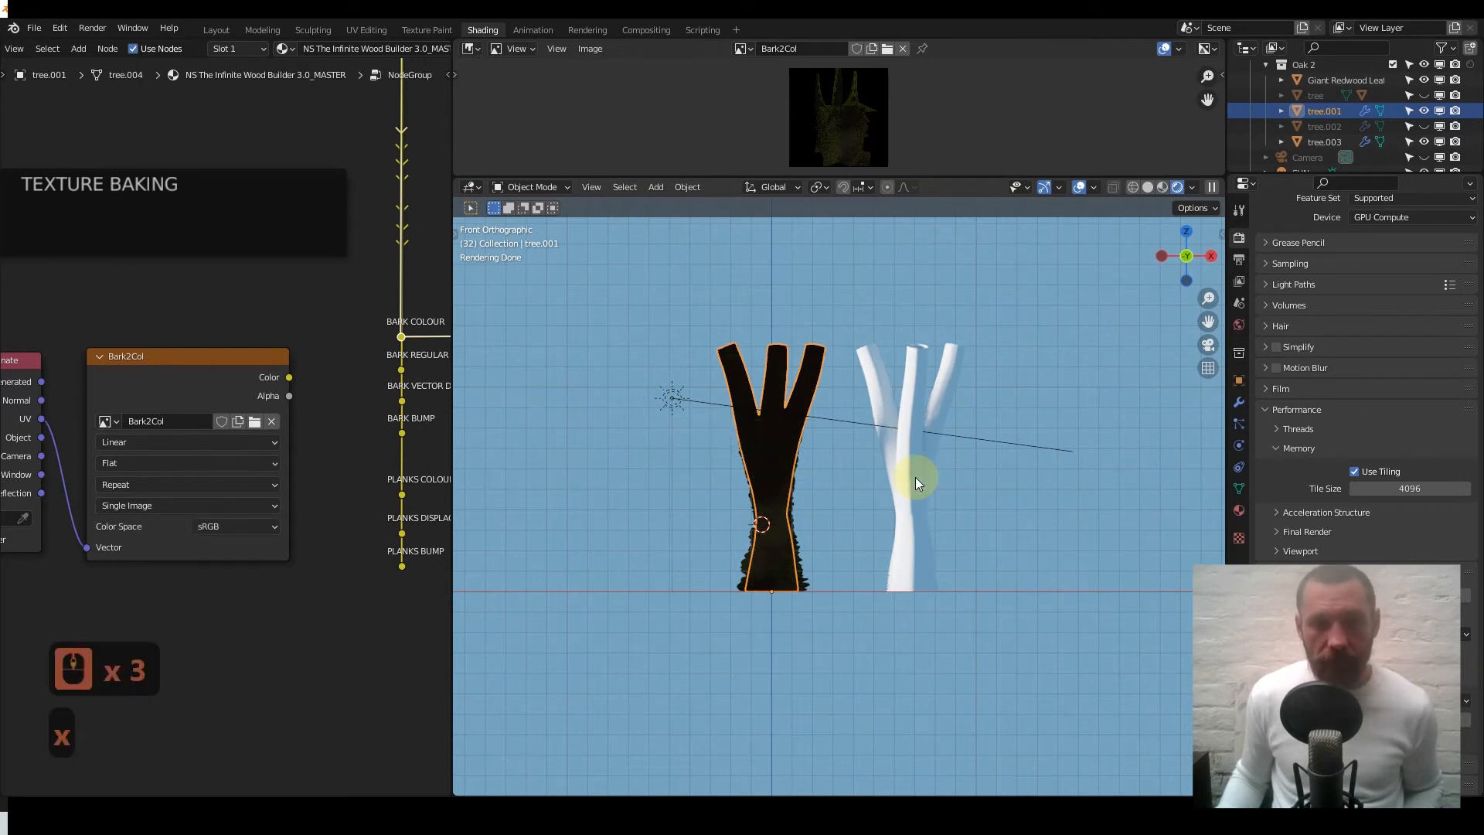
key(x)
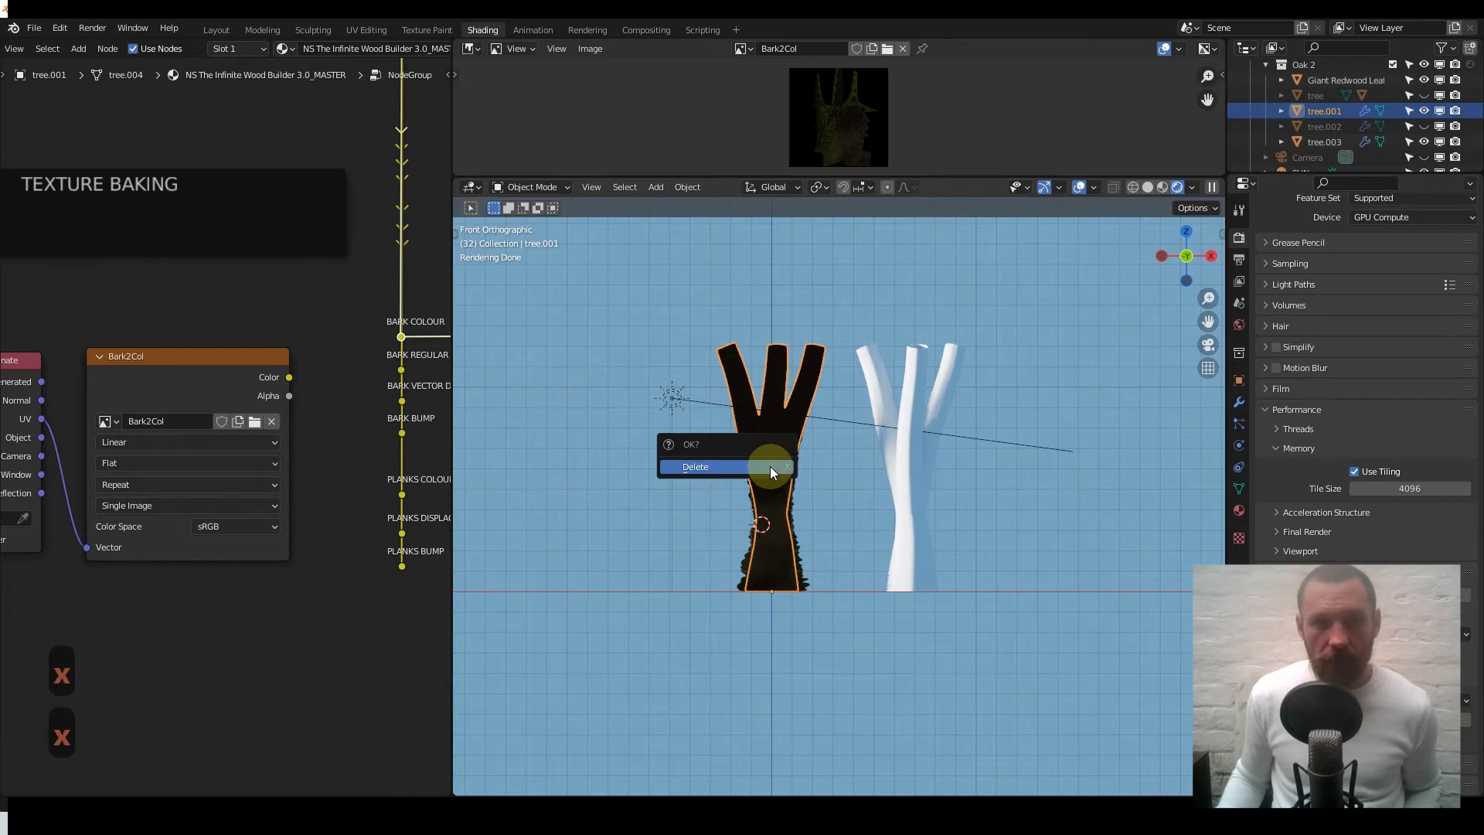
click(770, 466)
- Select the material-free duplicate tree.003 and set the render engine to Eevee
click(904, 461)
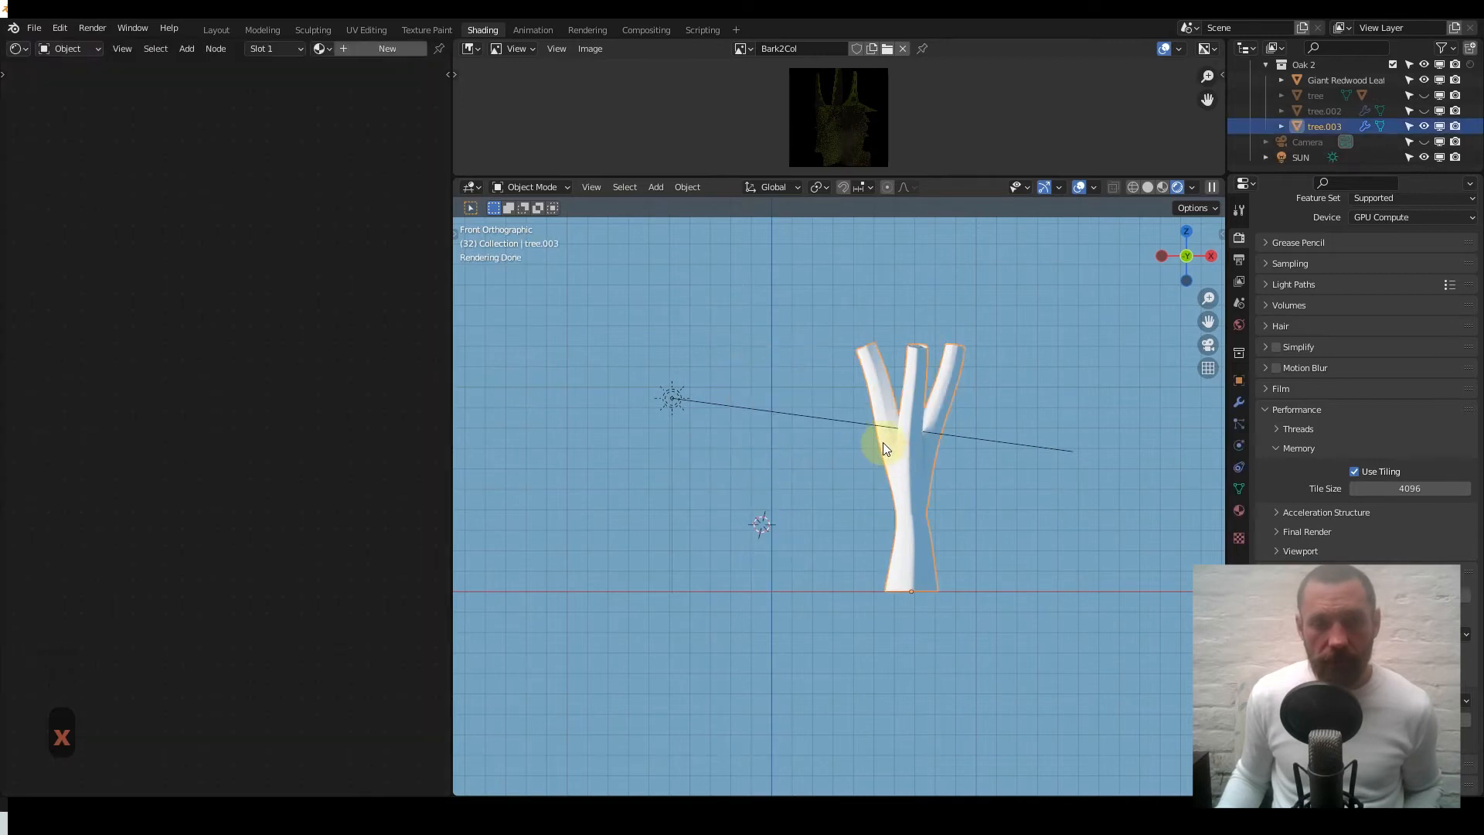
shift+middle_drag(879, 440, 764, 425)
scroll(795, 438, up, 2)
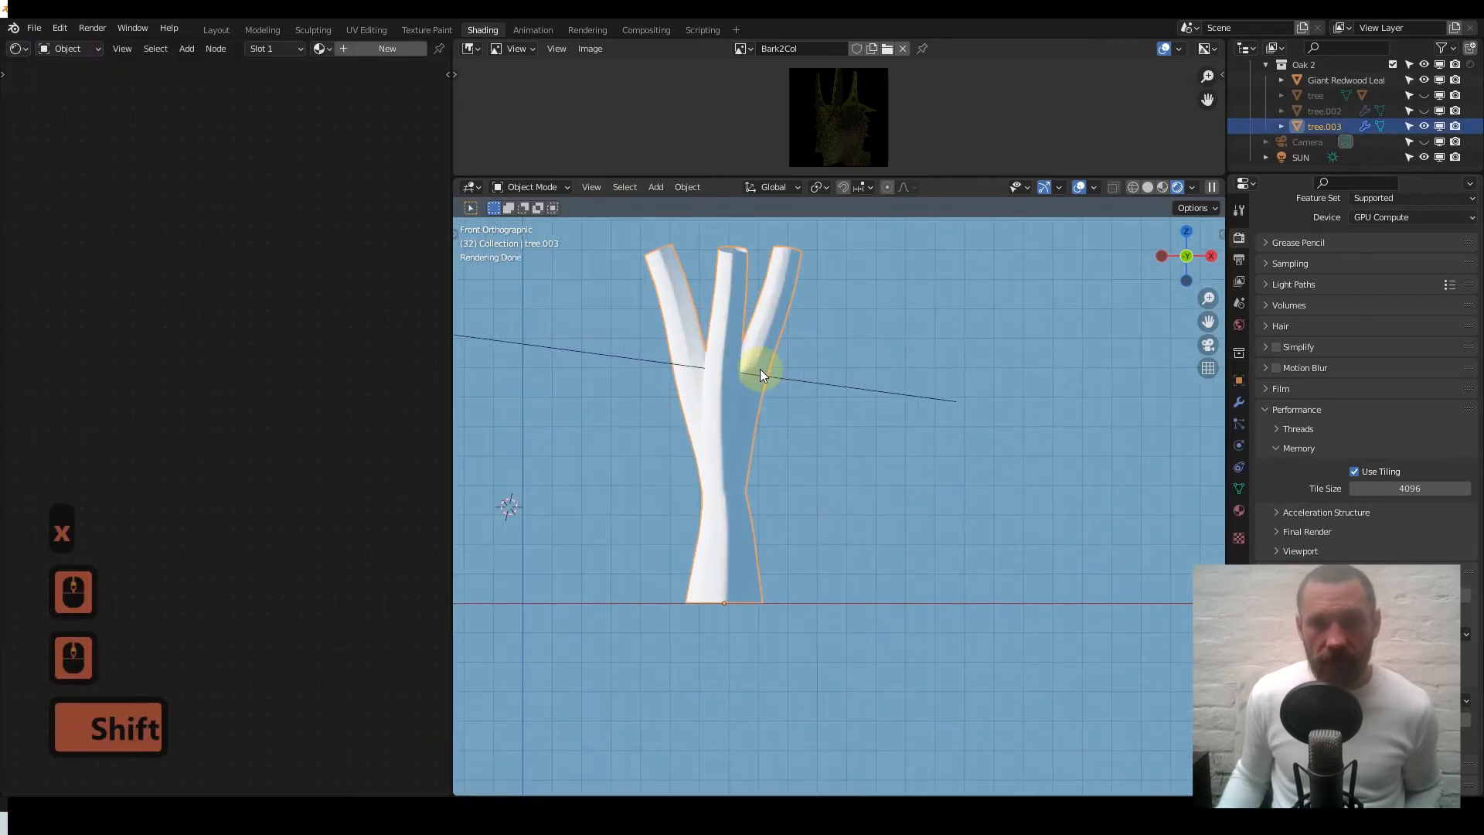
shift+middle_drag(758, 369, 790, 387)
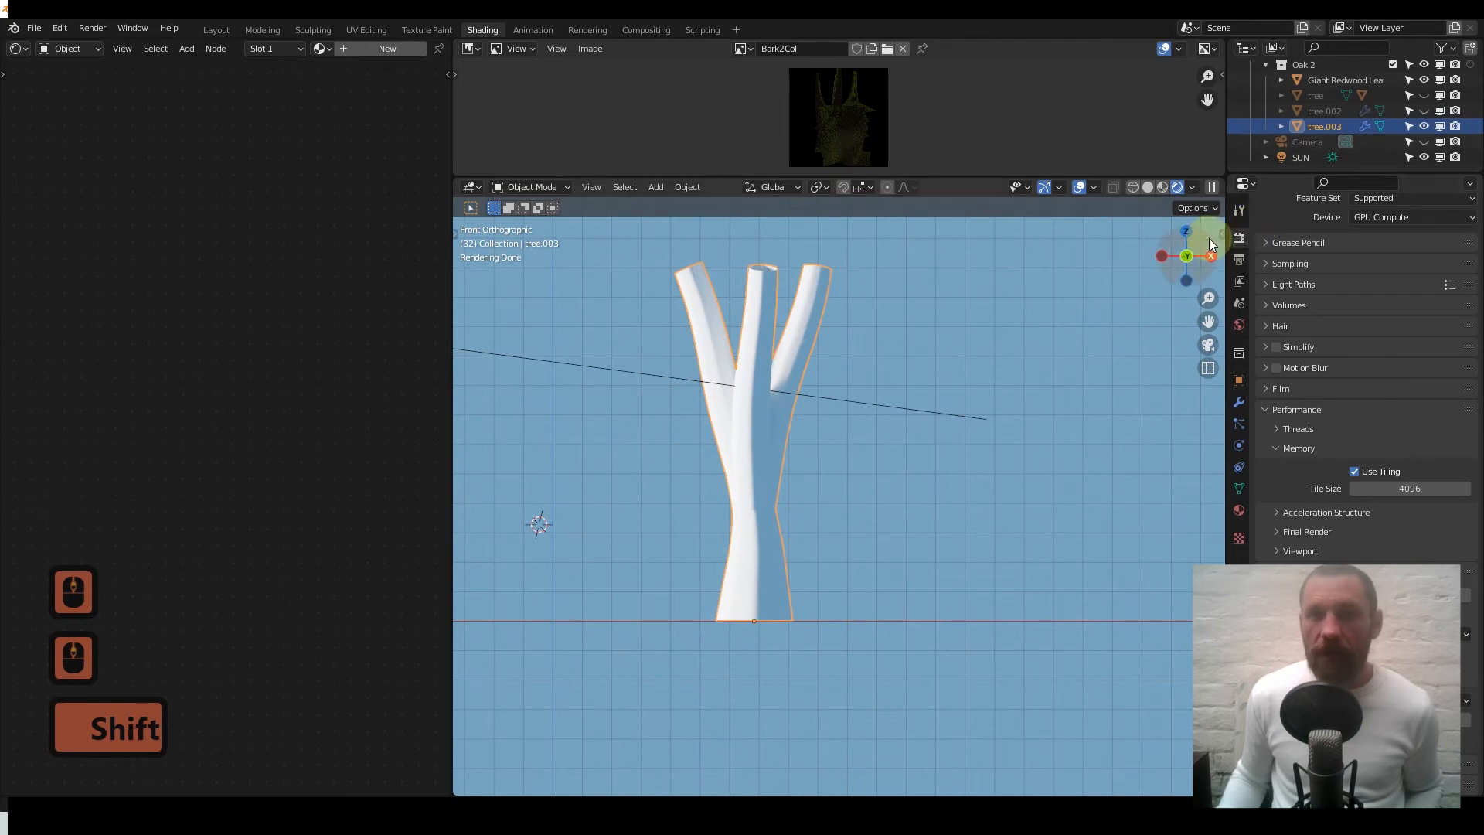
scroll(1311, 309, up, 3)
scroll(1304, 301, up, 2)
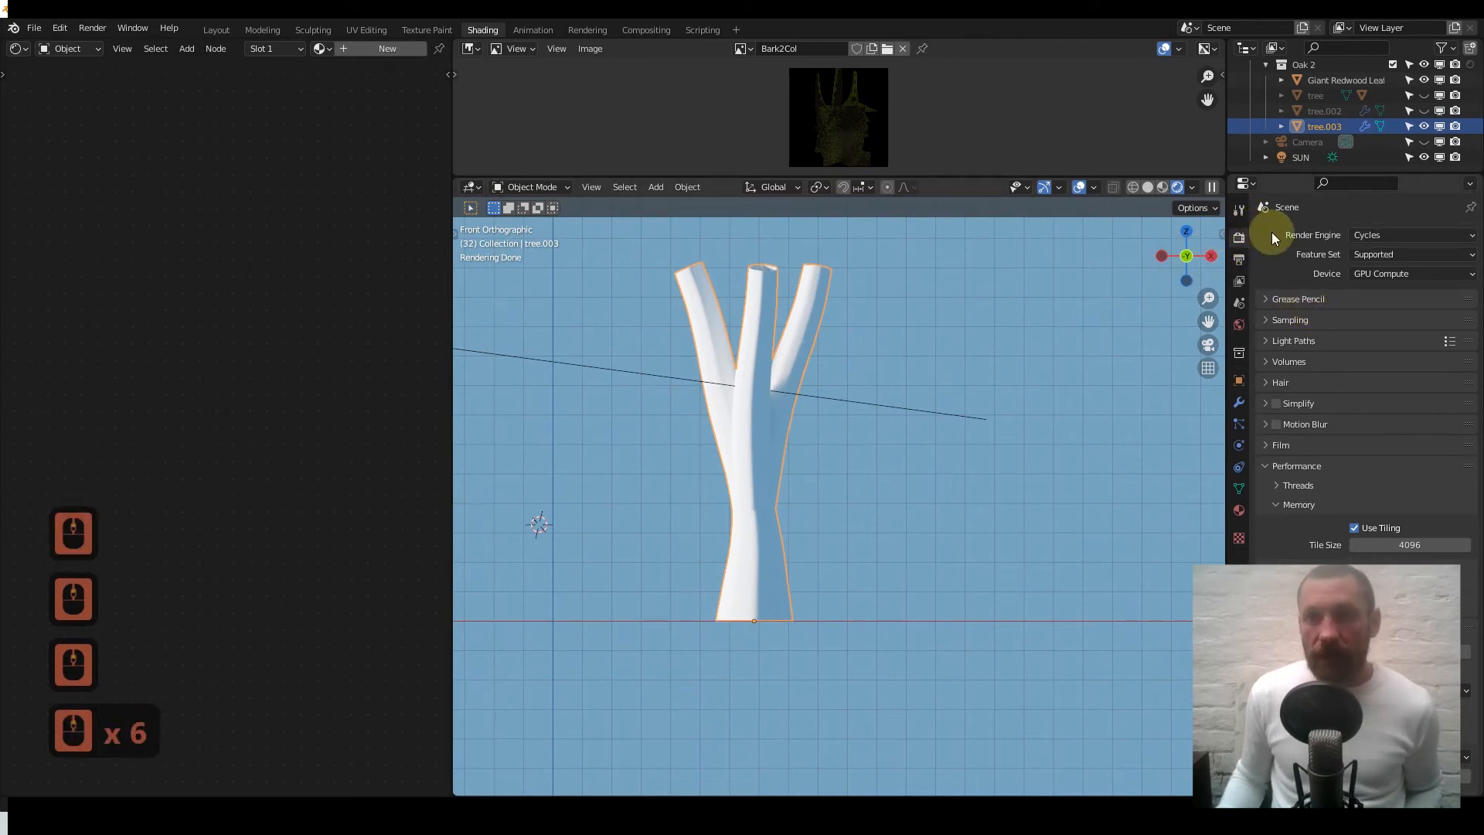
click(1377, 235)
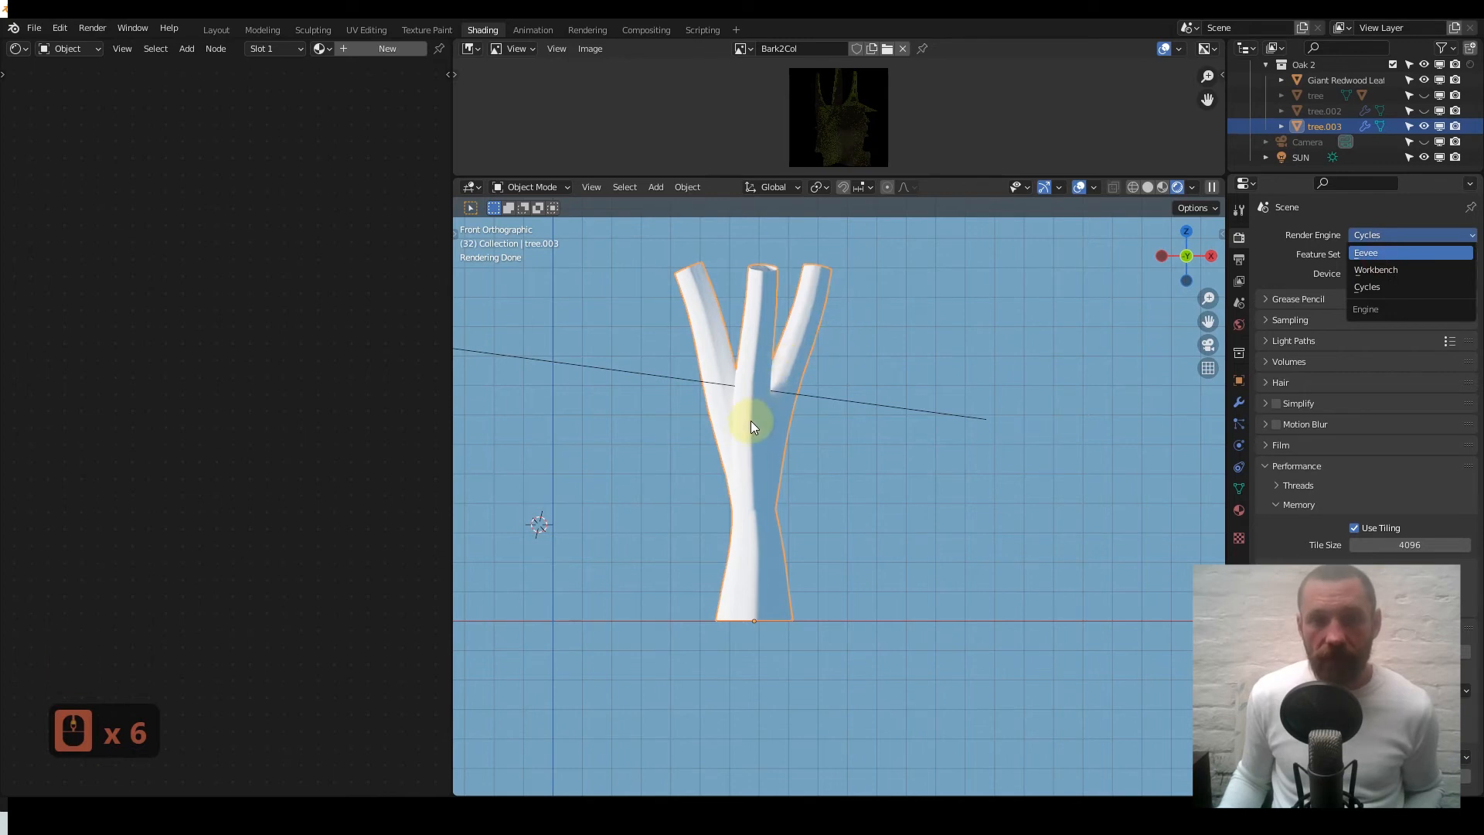
scroll(962, 352, up, 5)
scroll(961, 353, down, 2)
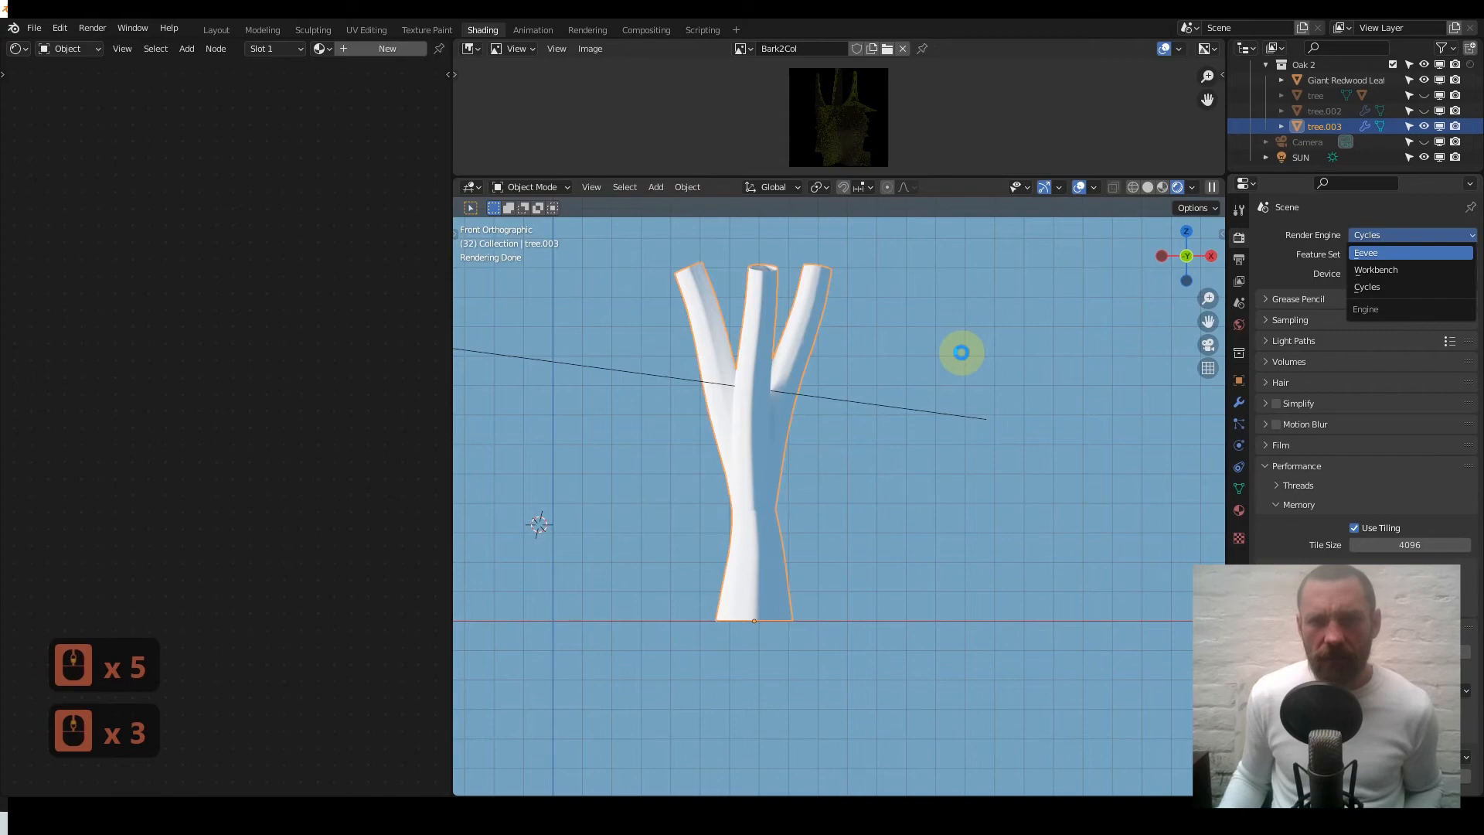
key(Return)
- Create a new material for tree.003
scroll(962, 352, down, 11)
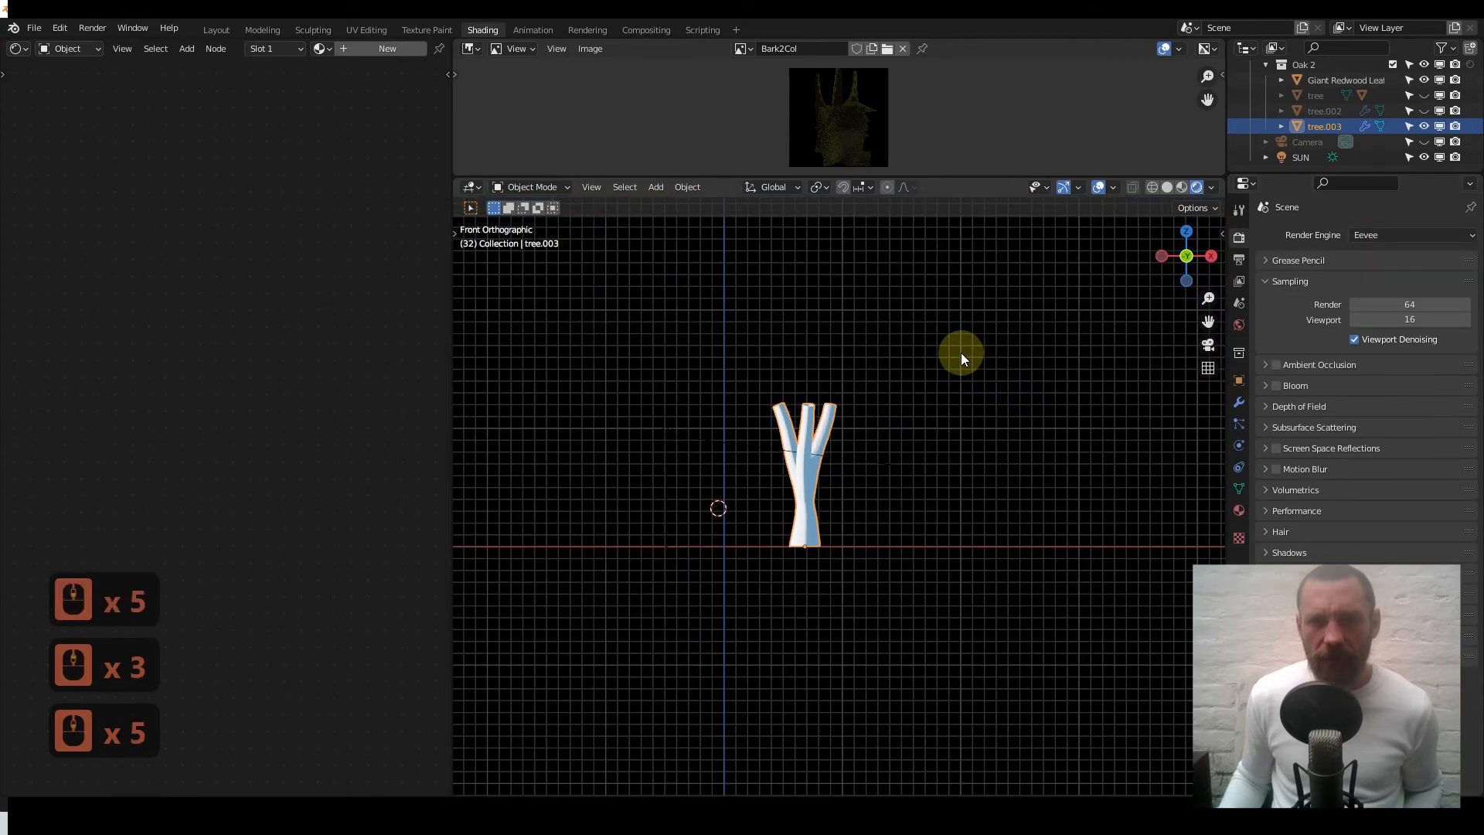
scroll(927, 462, down, 5)
scroll(930, 476, up, 13)
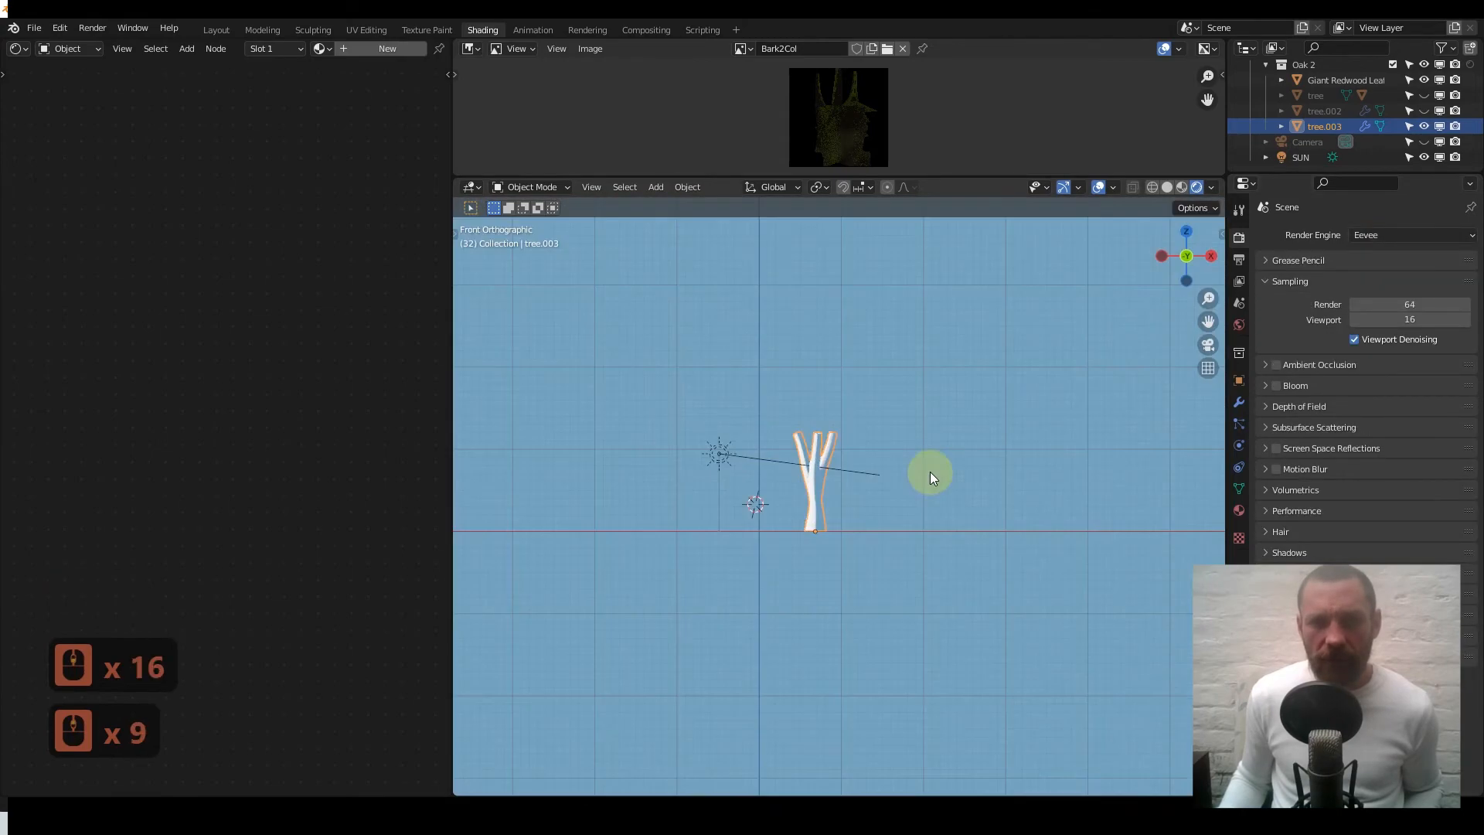
scroll(929, 470, up, 4)
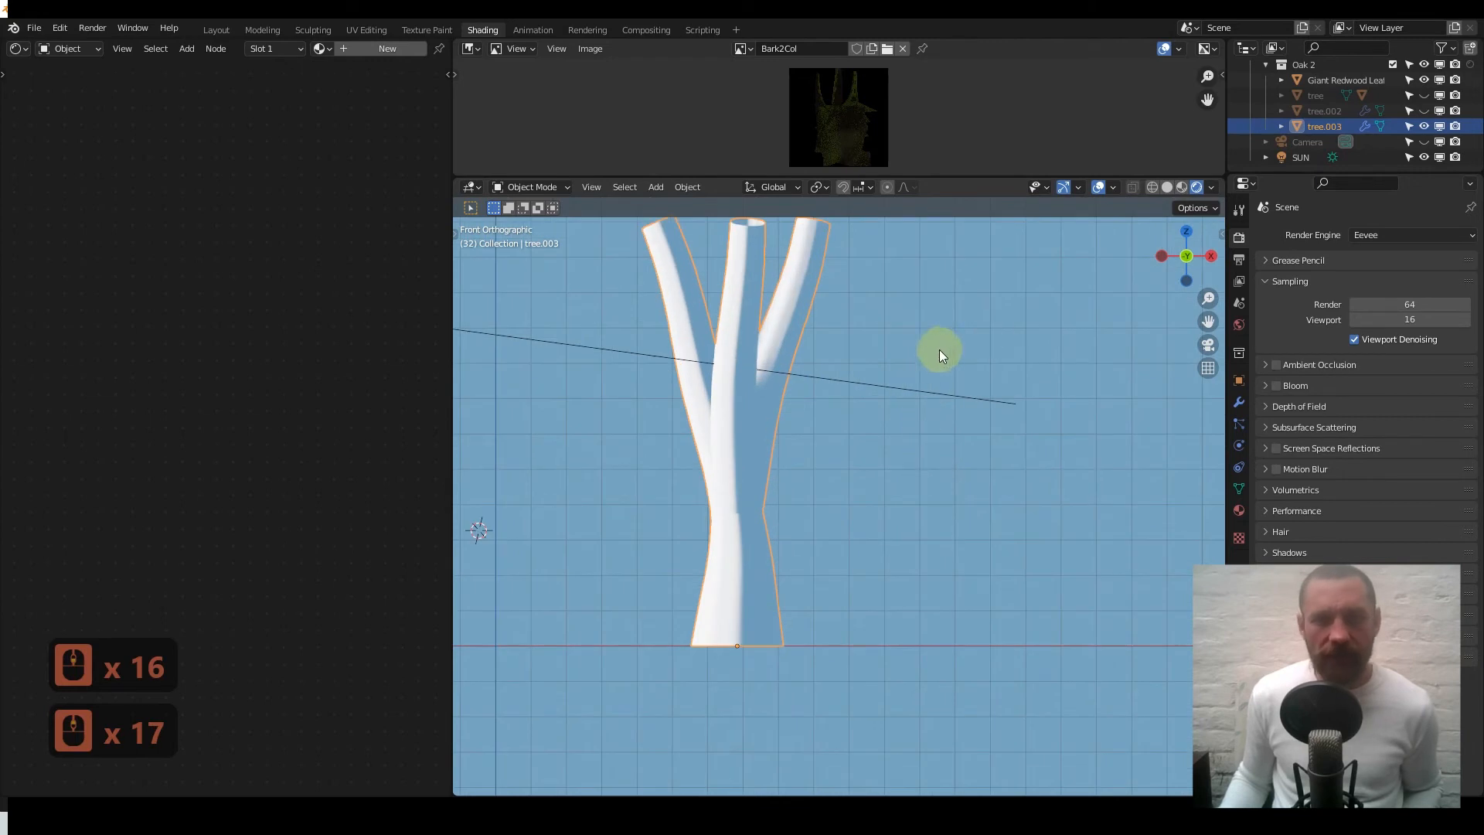
middle_drag(938, 360, 941, 457)
scroll(894, 418, up, 2)
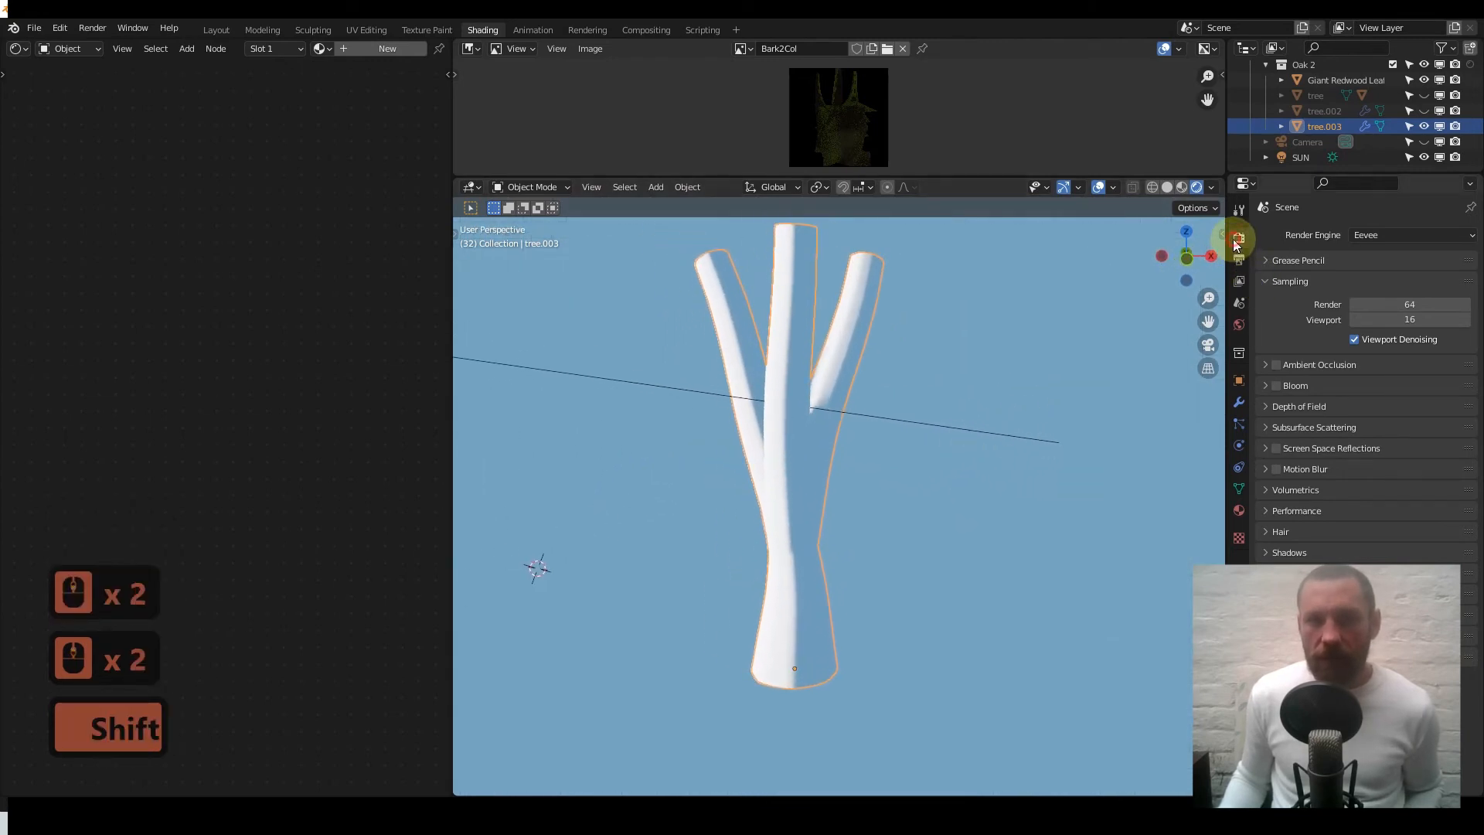
click(368, 51)
- Locate the new material's Principled BSDF and Material Output nodes in the node editor
scroll(224, 298, down, 11)
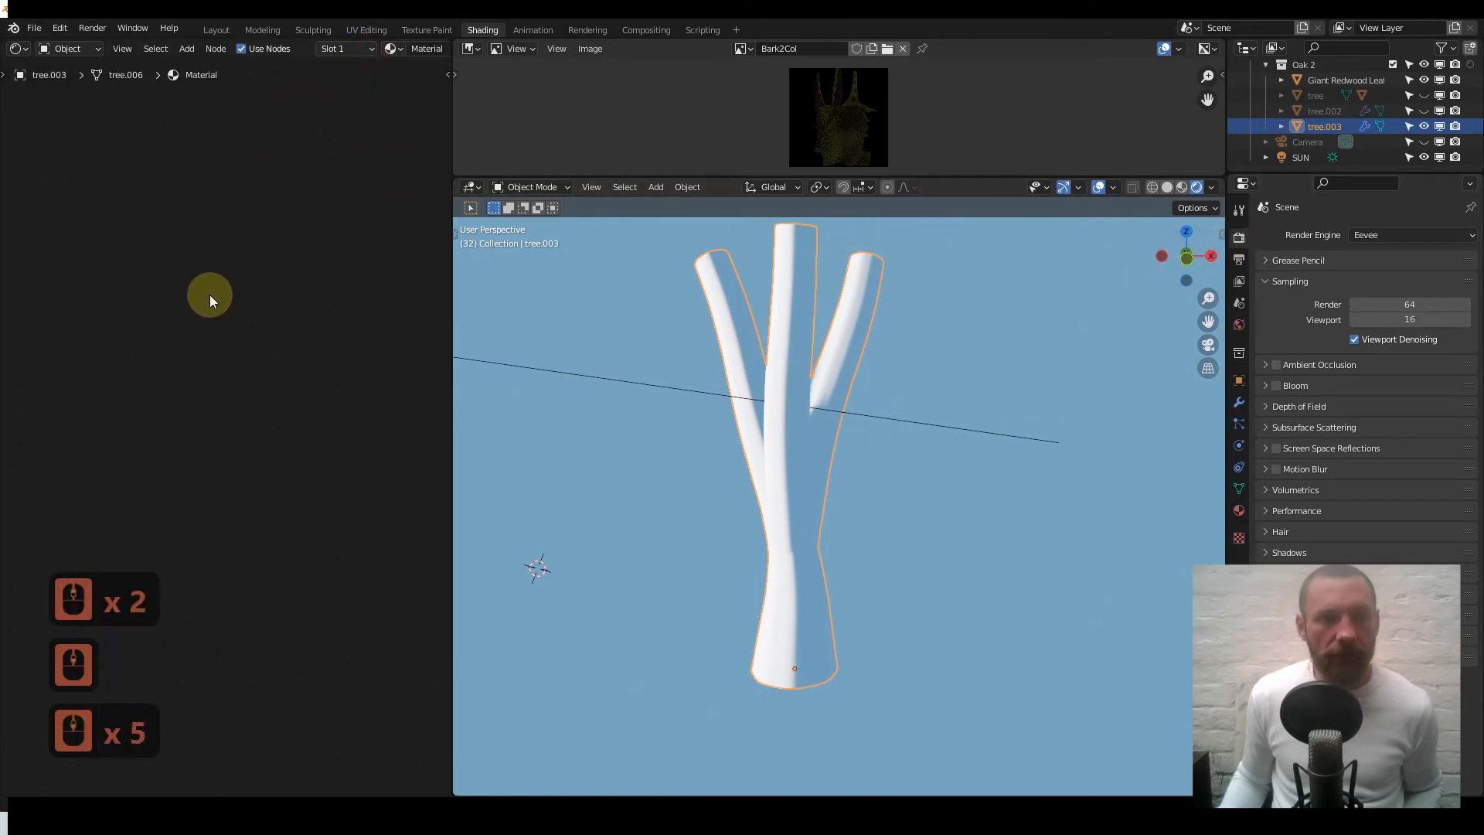
key(a)
right_click(252, 321)
key(s)
right_click(239, 329)
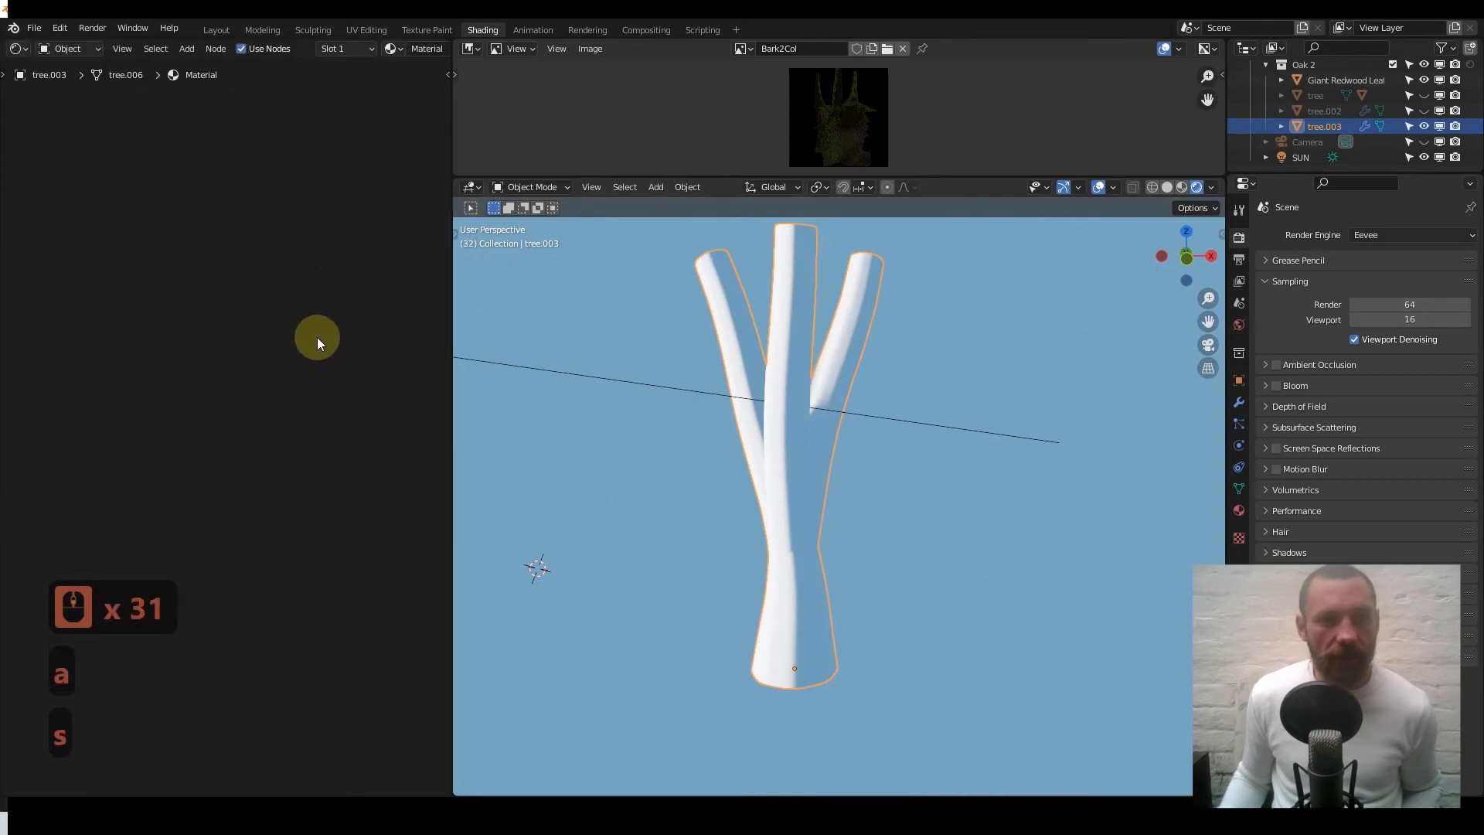
key(s)
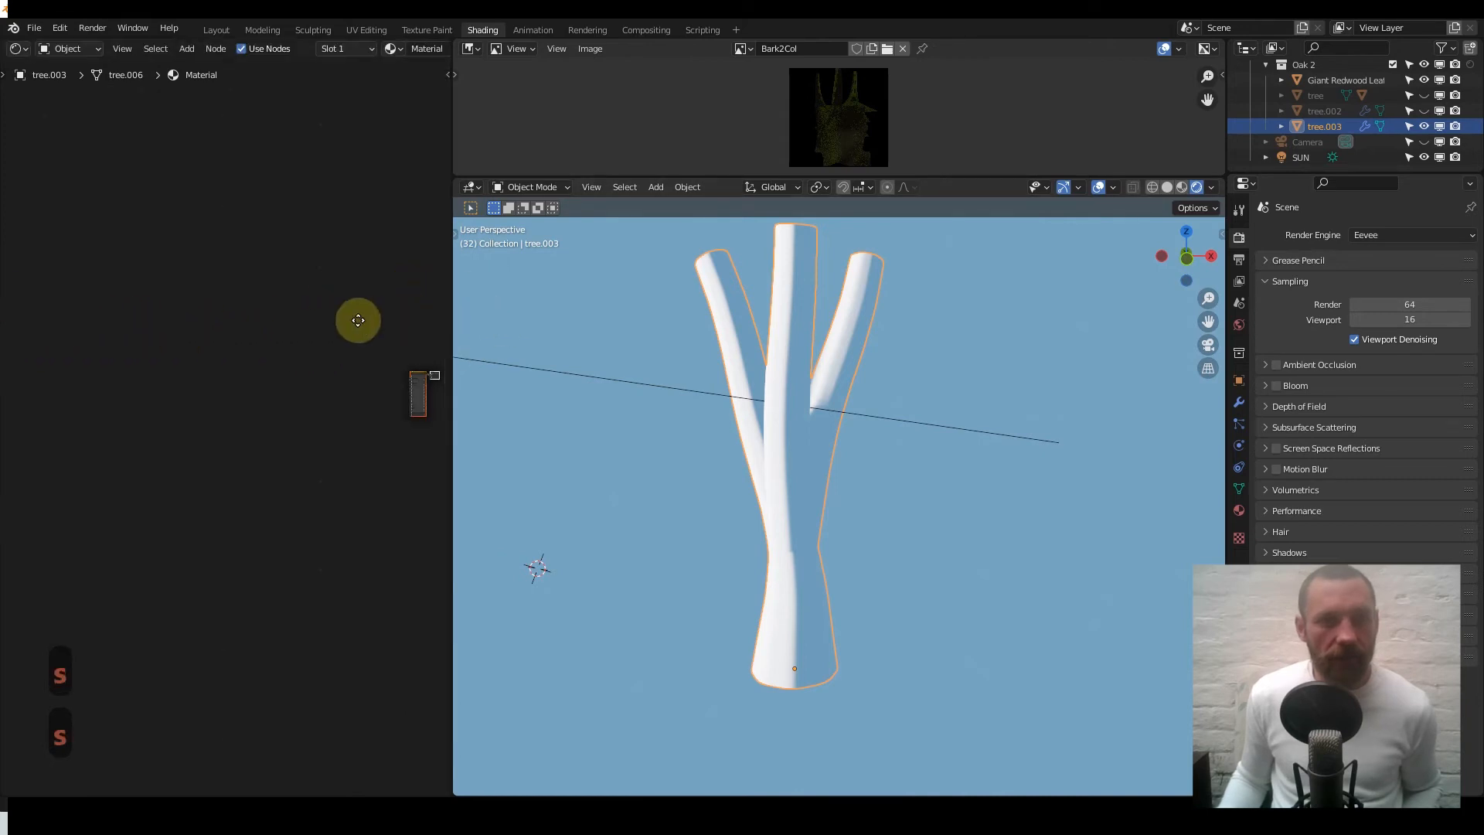
scroll(226, 308, up, 12)
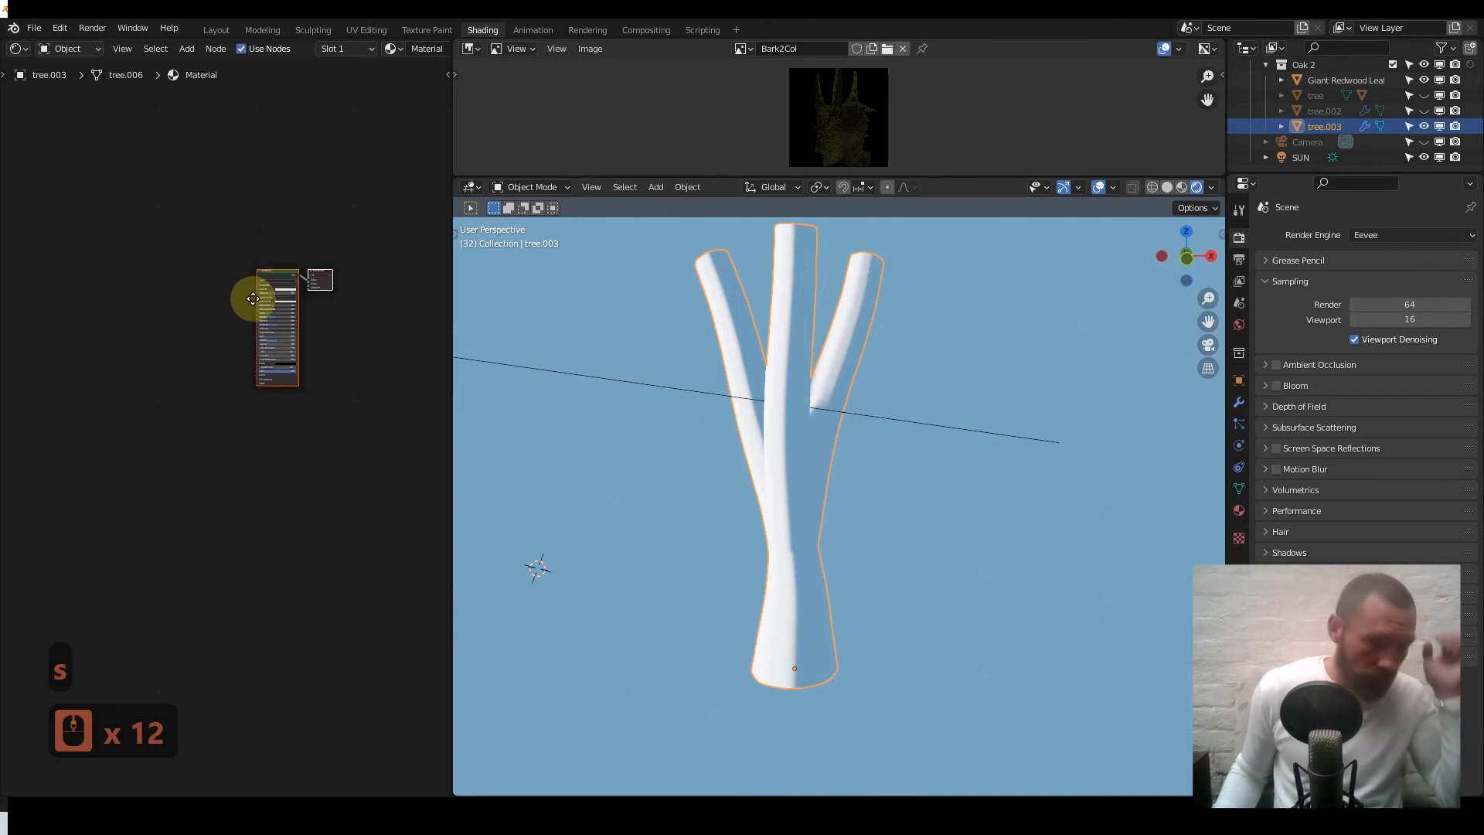
scroll(236, 339, up, 13)
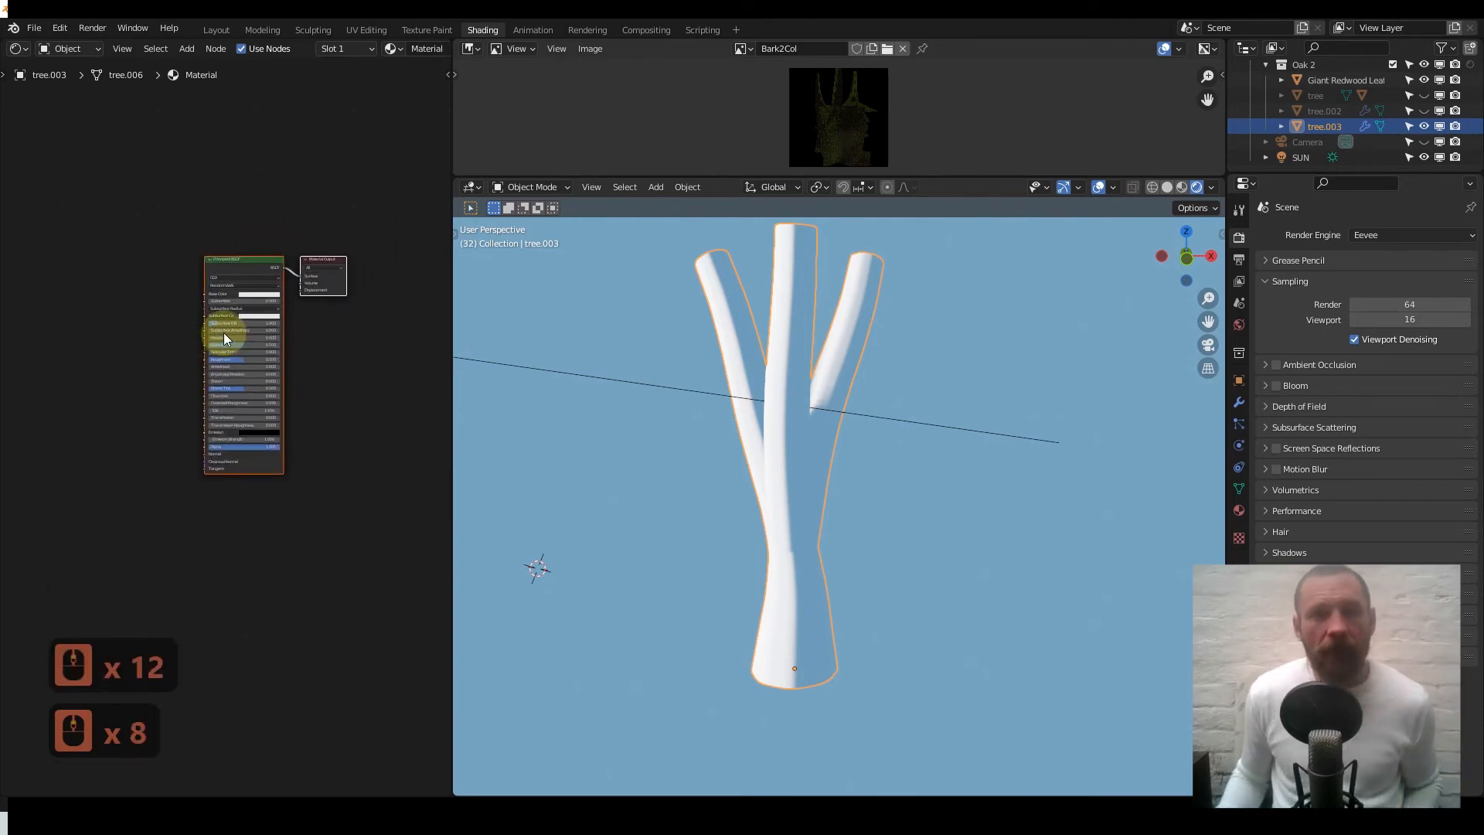
scroll(209, 285, down, 4)
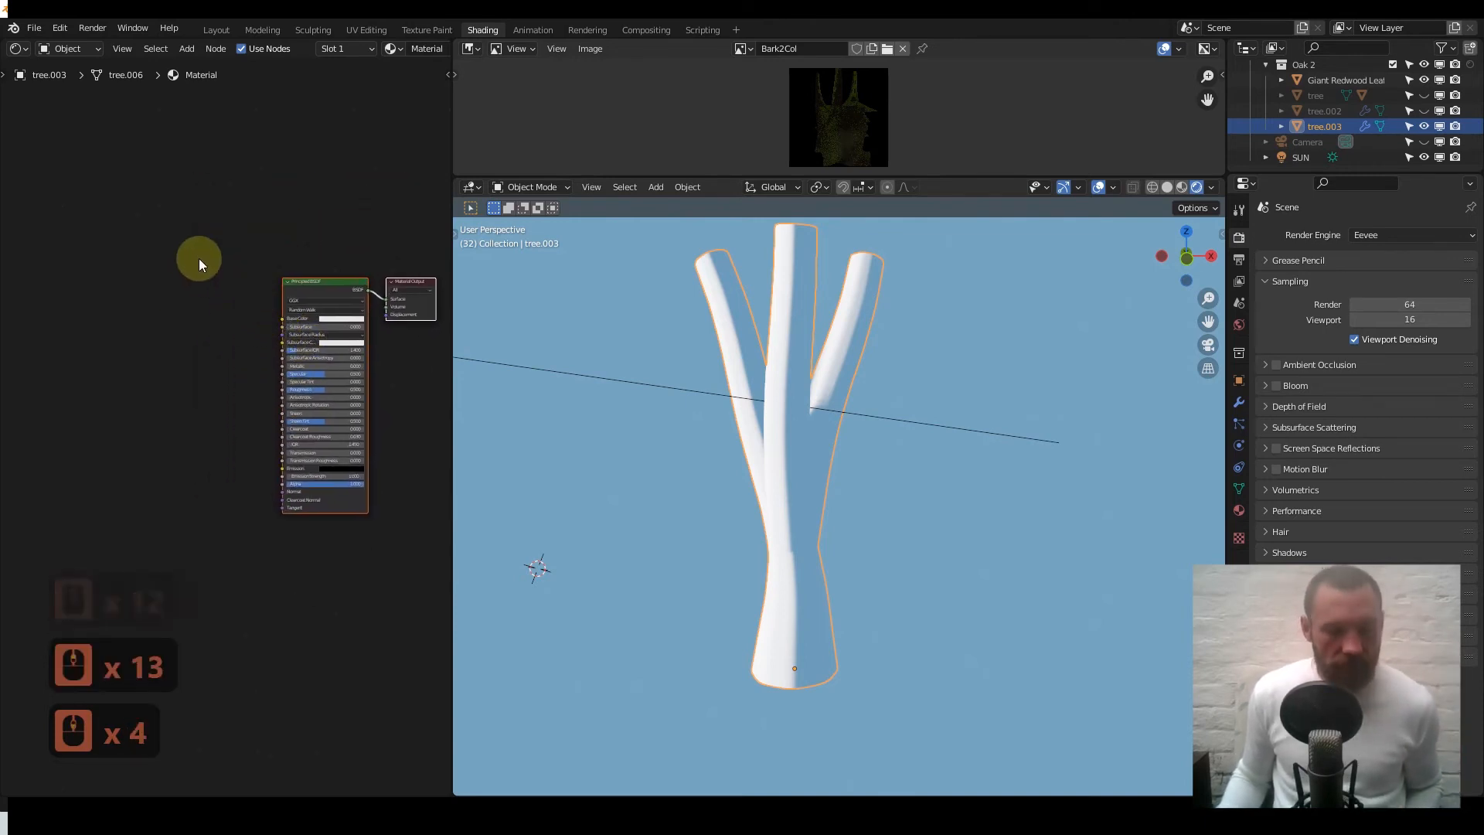
- Add an Image Texture node beside the Principled BSDF and place a duplicate of it below
key(shift)
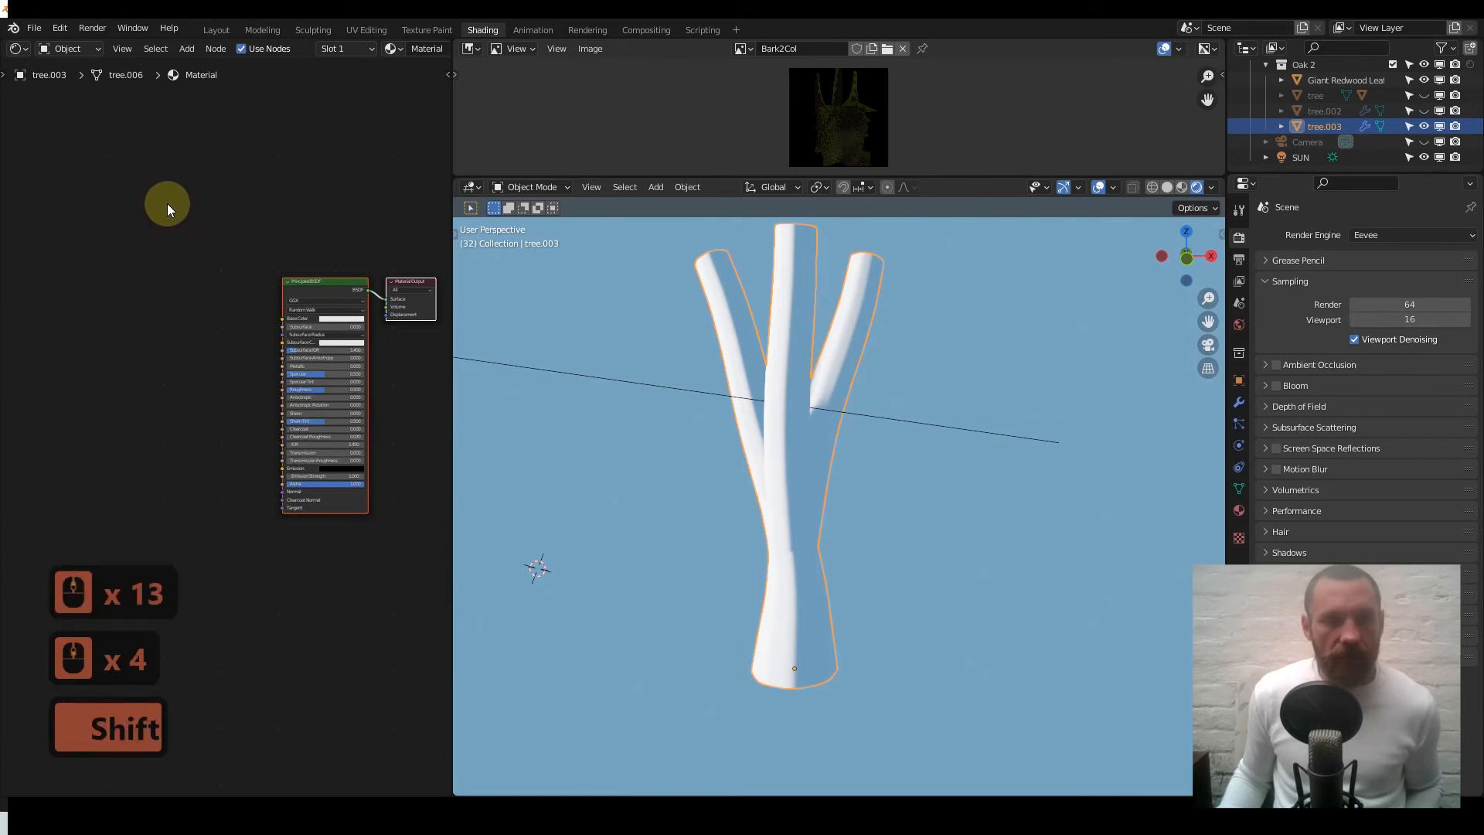
key(a)
key(shift+a)
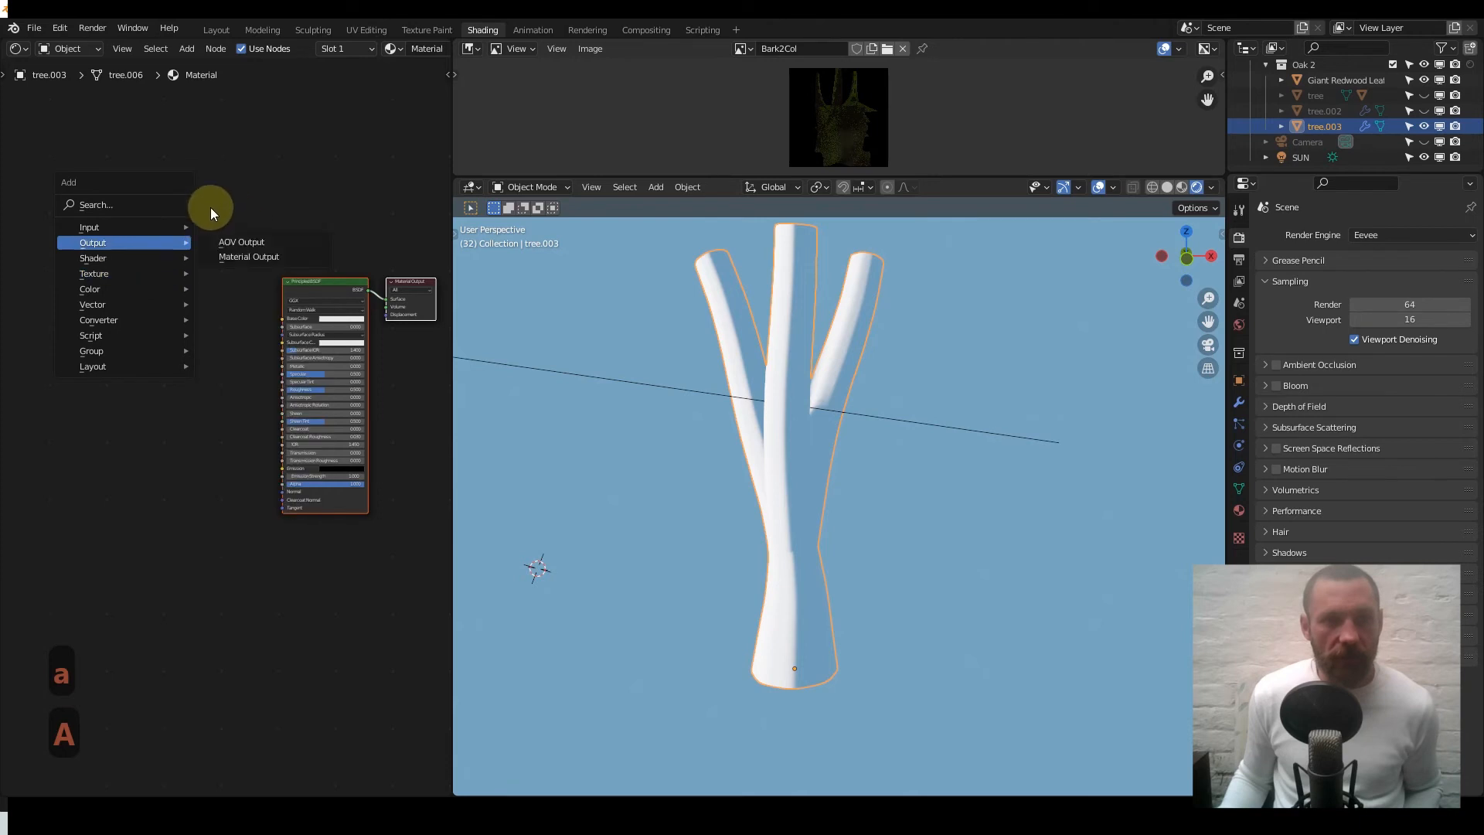
key(q)
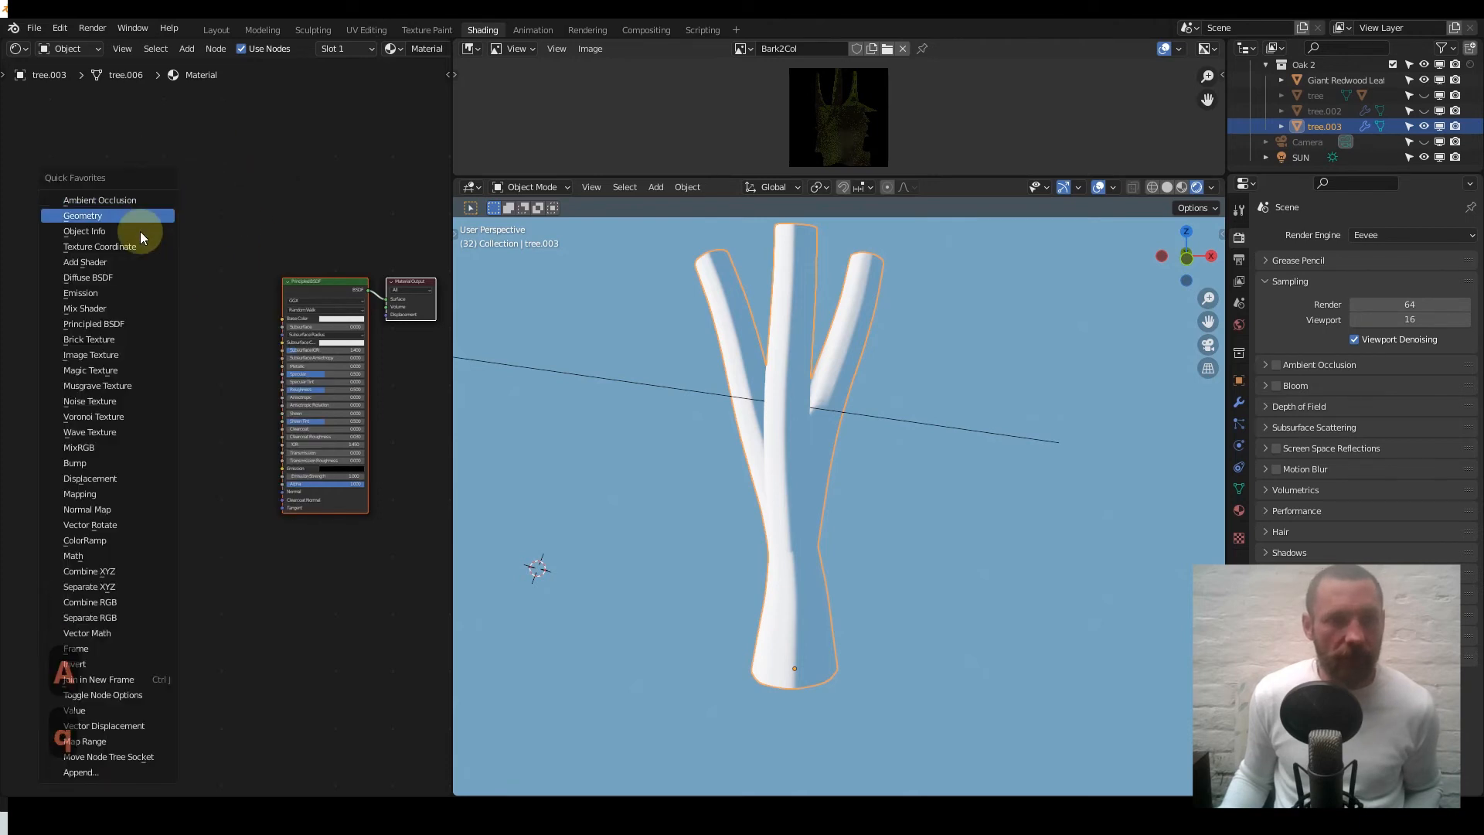
click(134, 353)
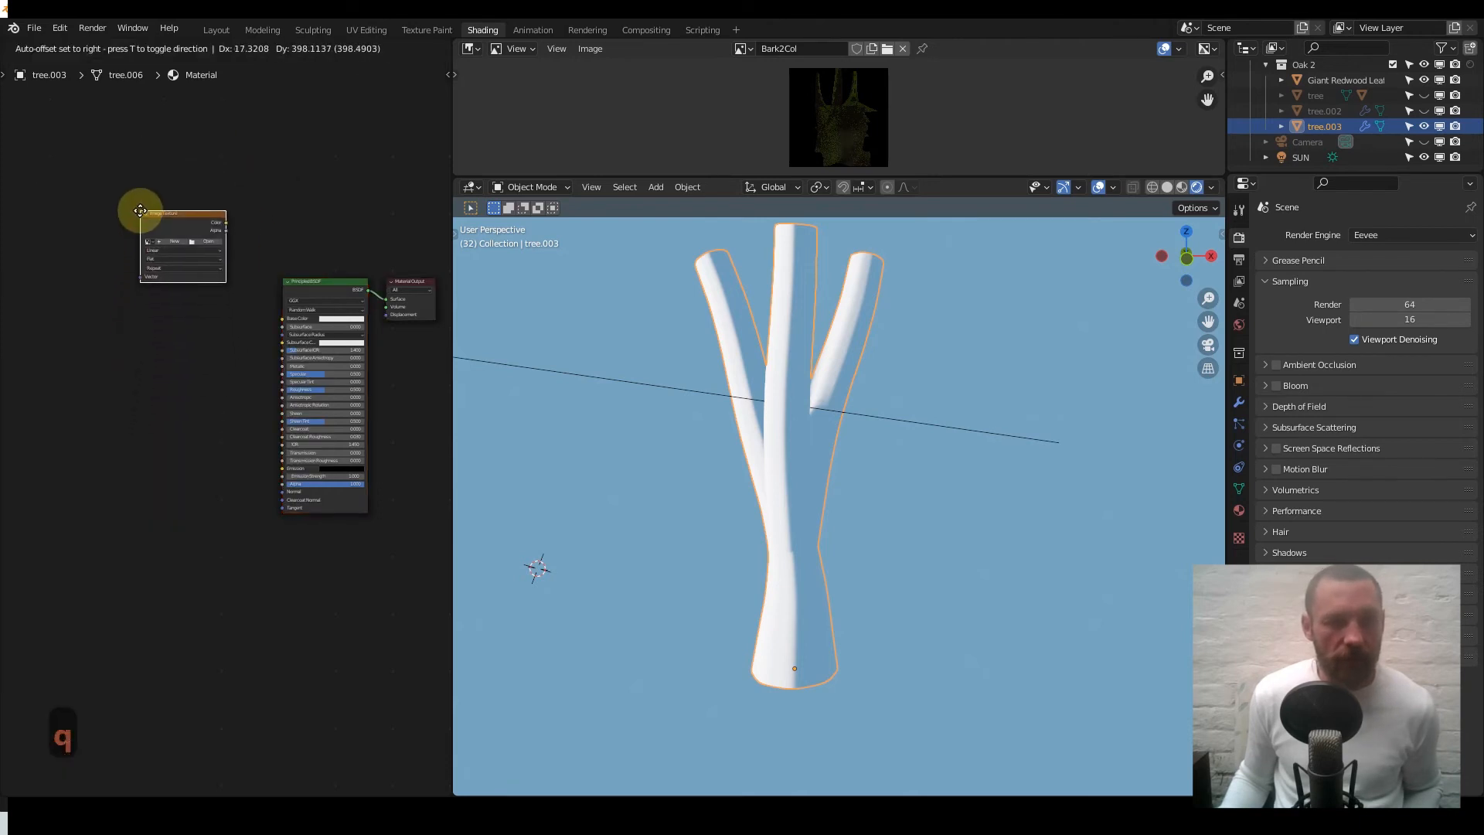
click(139, 208)
key(shift+d)
click(141, 330)
middle_drag(162, 319, 218, 298)
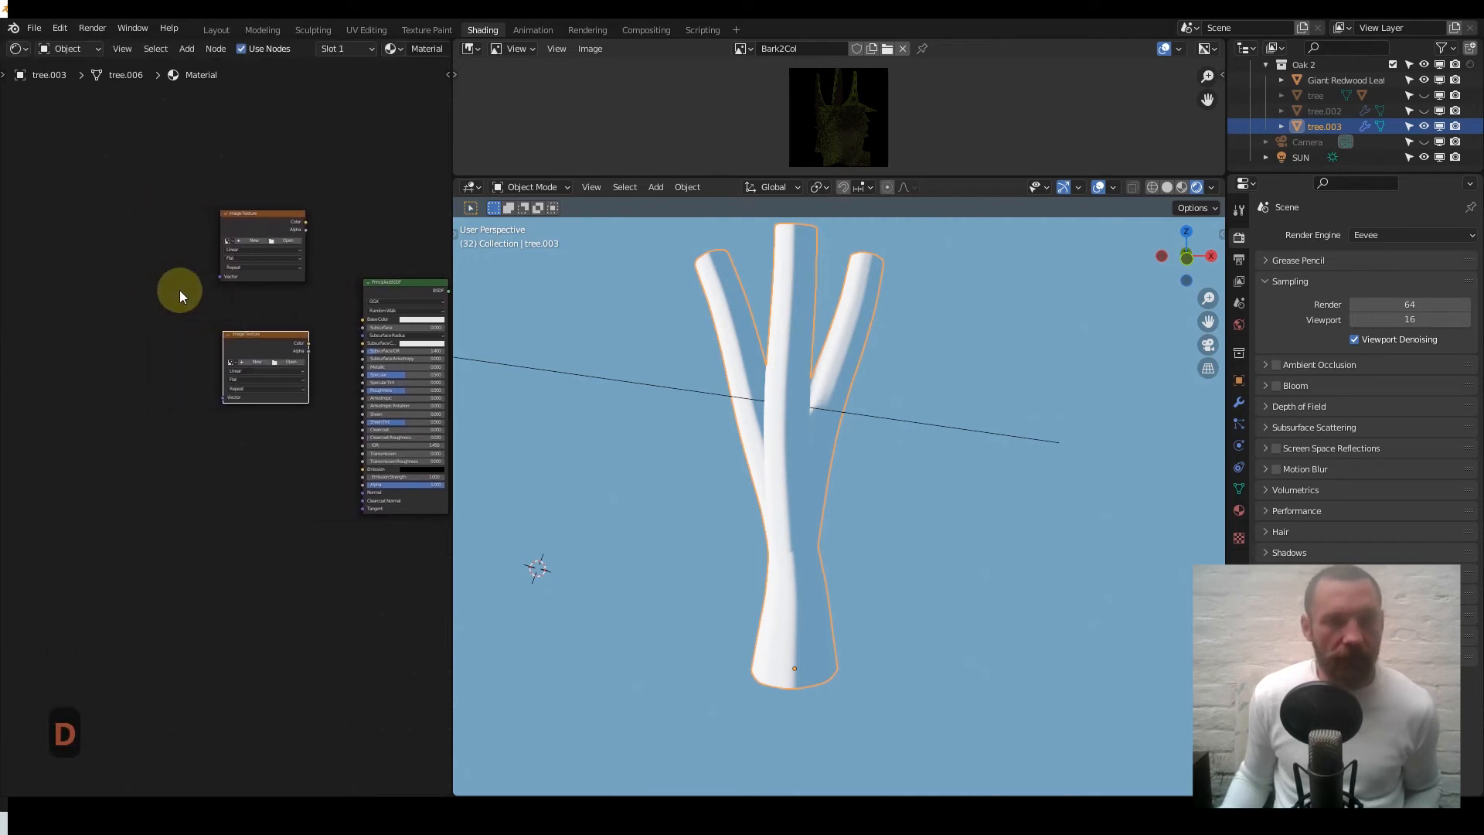
- Add a Texture Coordinate node and connect its UV output to the Vector inputs of both Image Texture nodes
key(q)
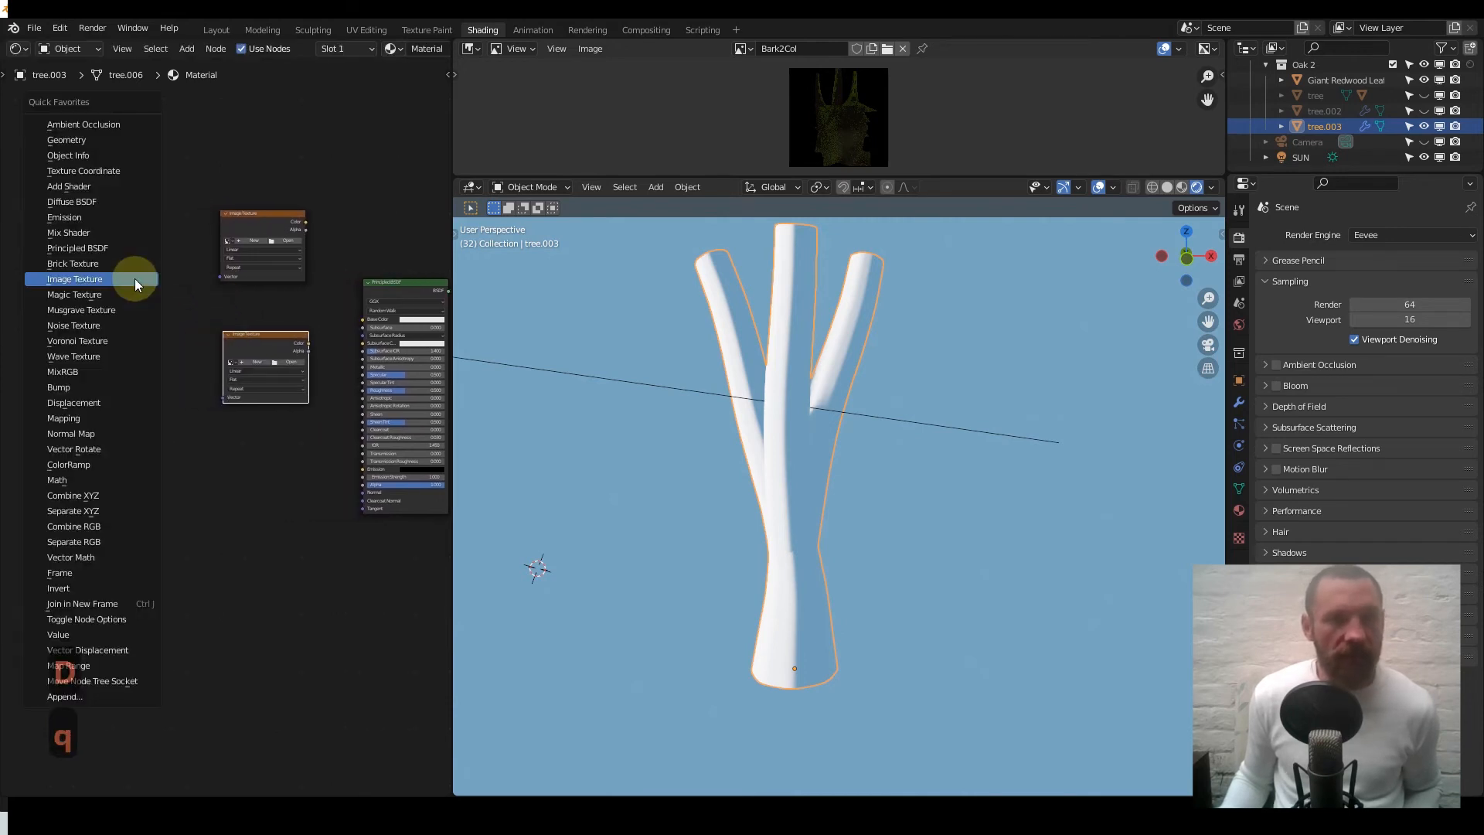
click(119, 170)
click(73, 286)
scroll(188, 328, up, 6)
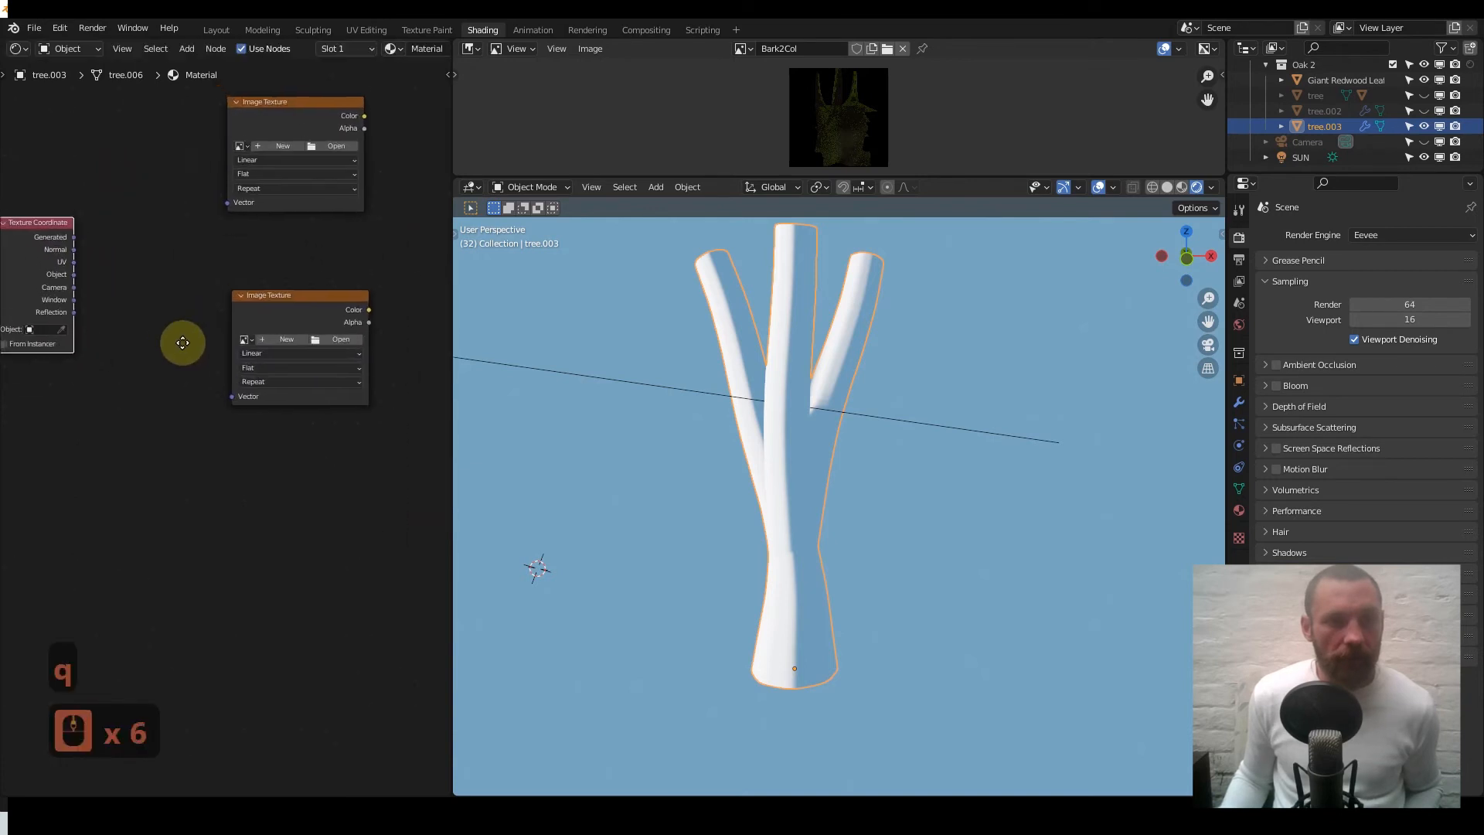
drag(118, 329, 261, 270)
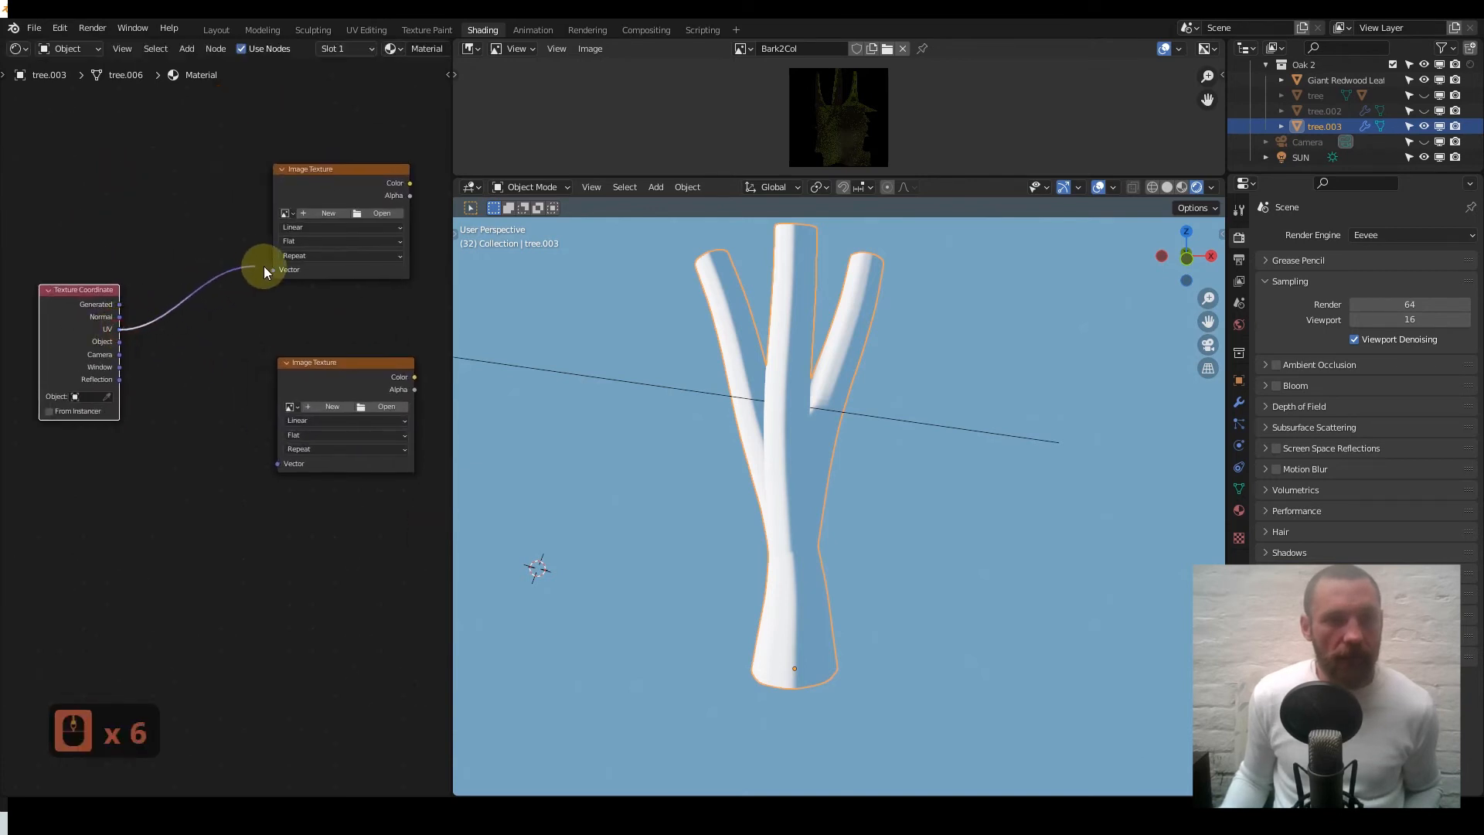
drag(119, 330, 277, 464)
middle_drag(265, 340, 161, 369)
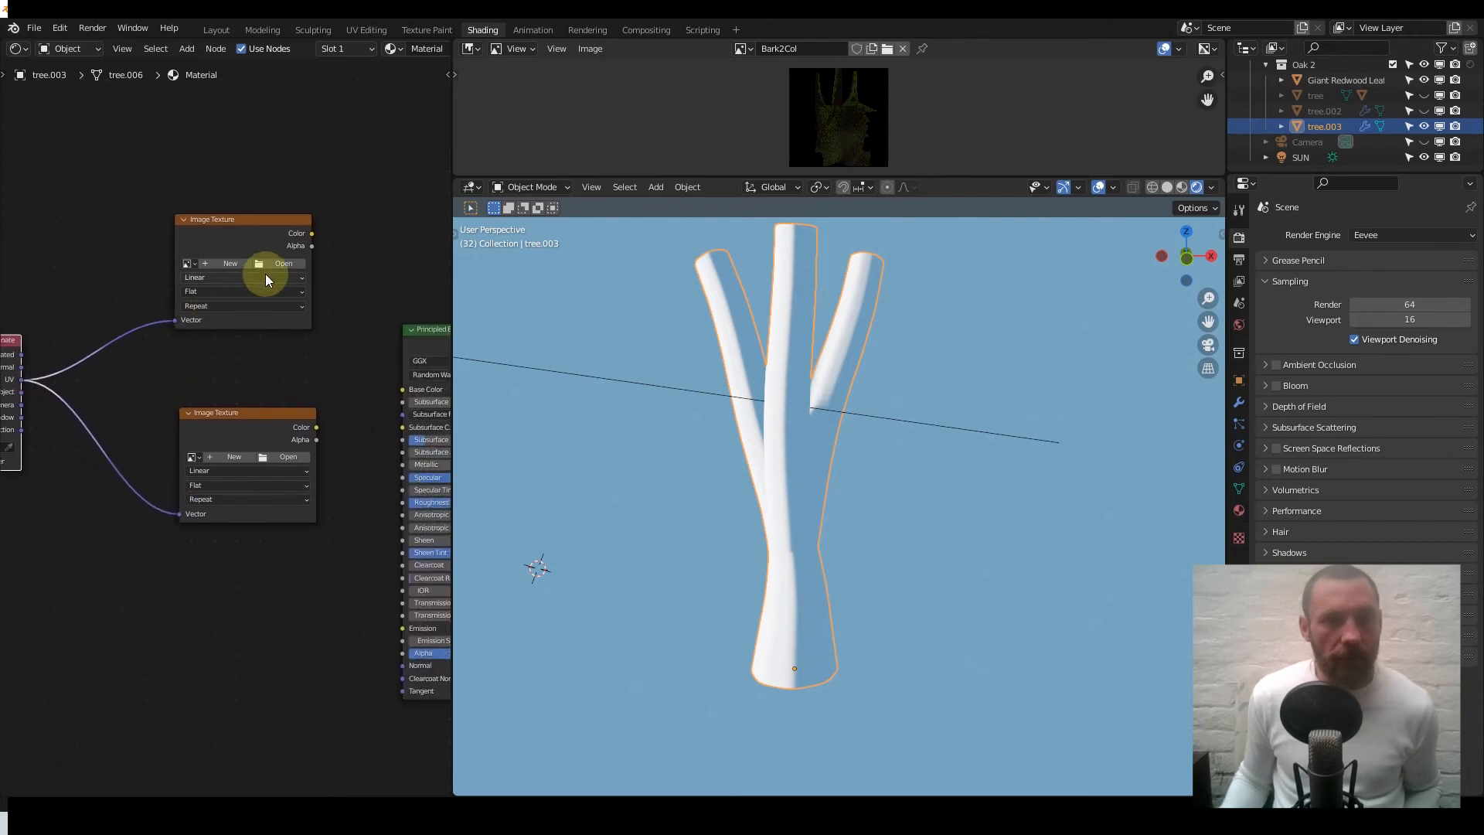
- Load Bark2Col.tif into the upper Image Texture node and Bark2Bump.tif into the lower one
click(282, 264)
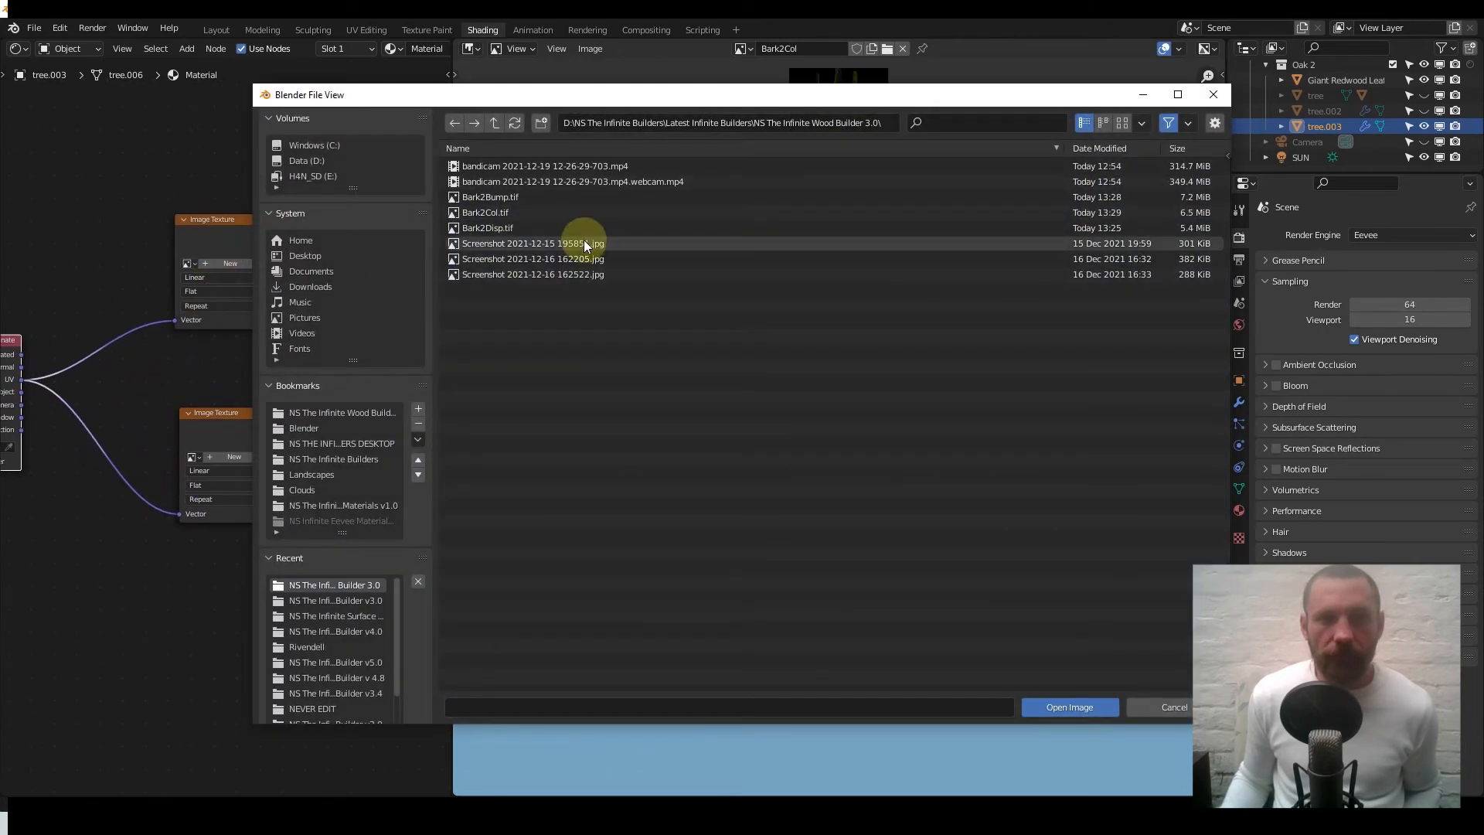
double_click(511, 210)
middle_drag(304, 346, 235, 264)
click(240, 353)
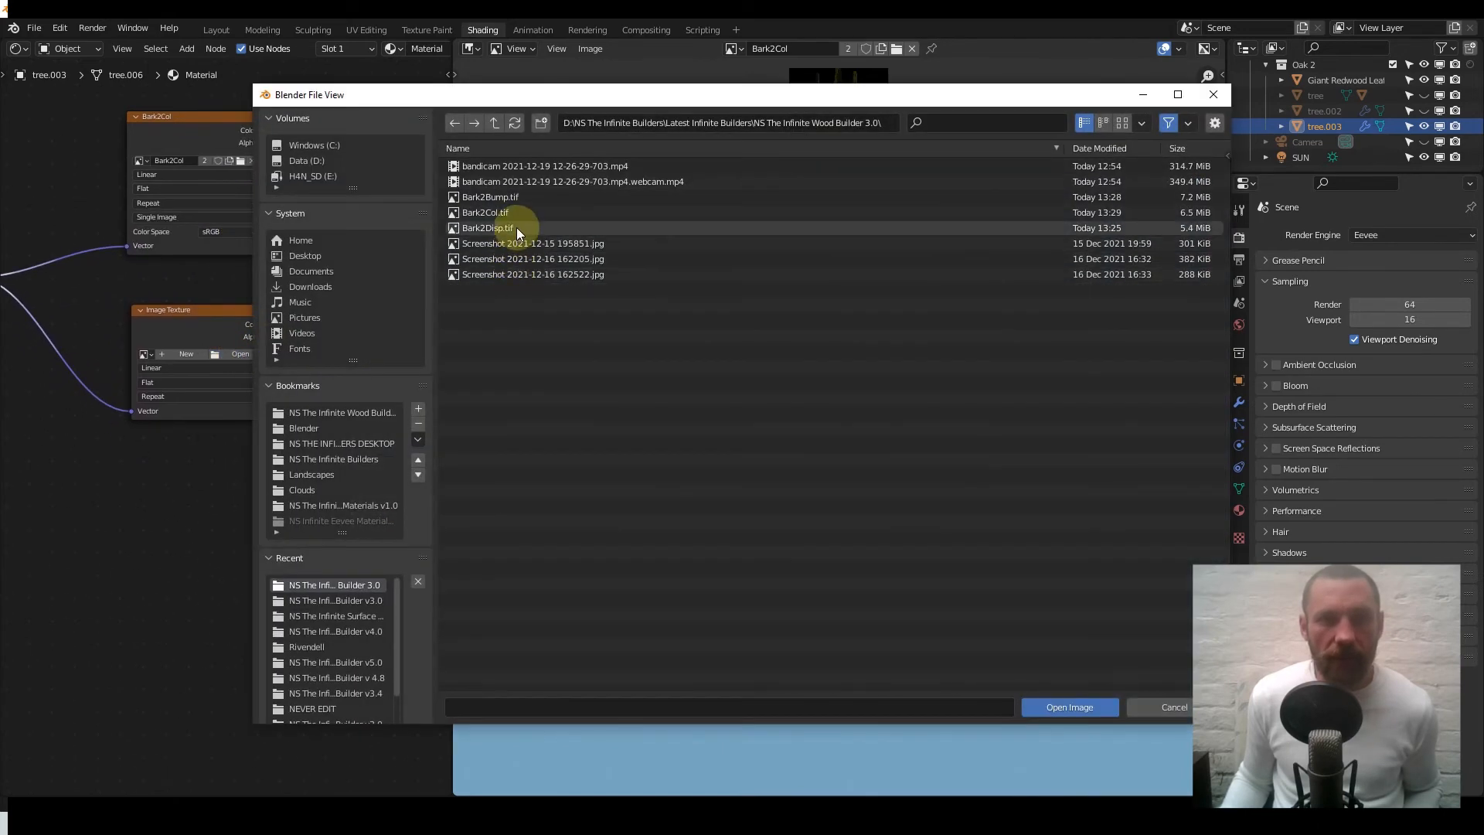
double_click(524, 198)
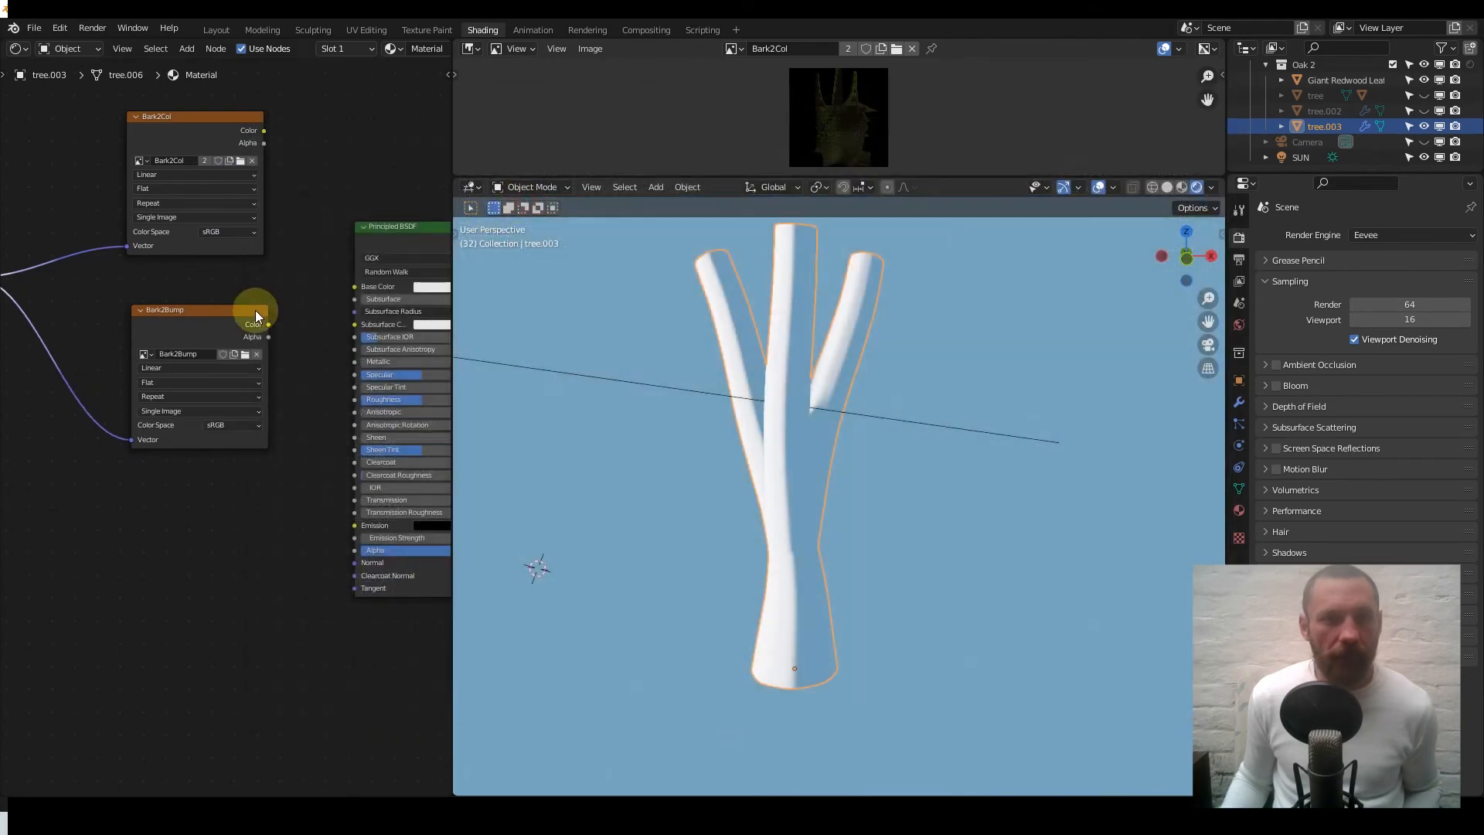
- Add a Bump node, feeding the Bark2Bump Color into its Height and its Normal into the Principled BSDF's Normal
drag(181, 323, 133, 376)
scroll(139, 386, down, 5)
key(q)
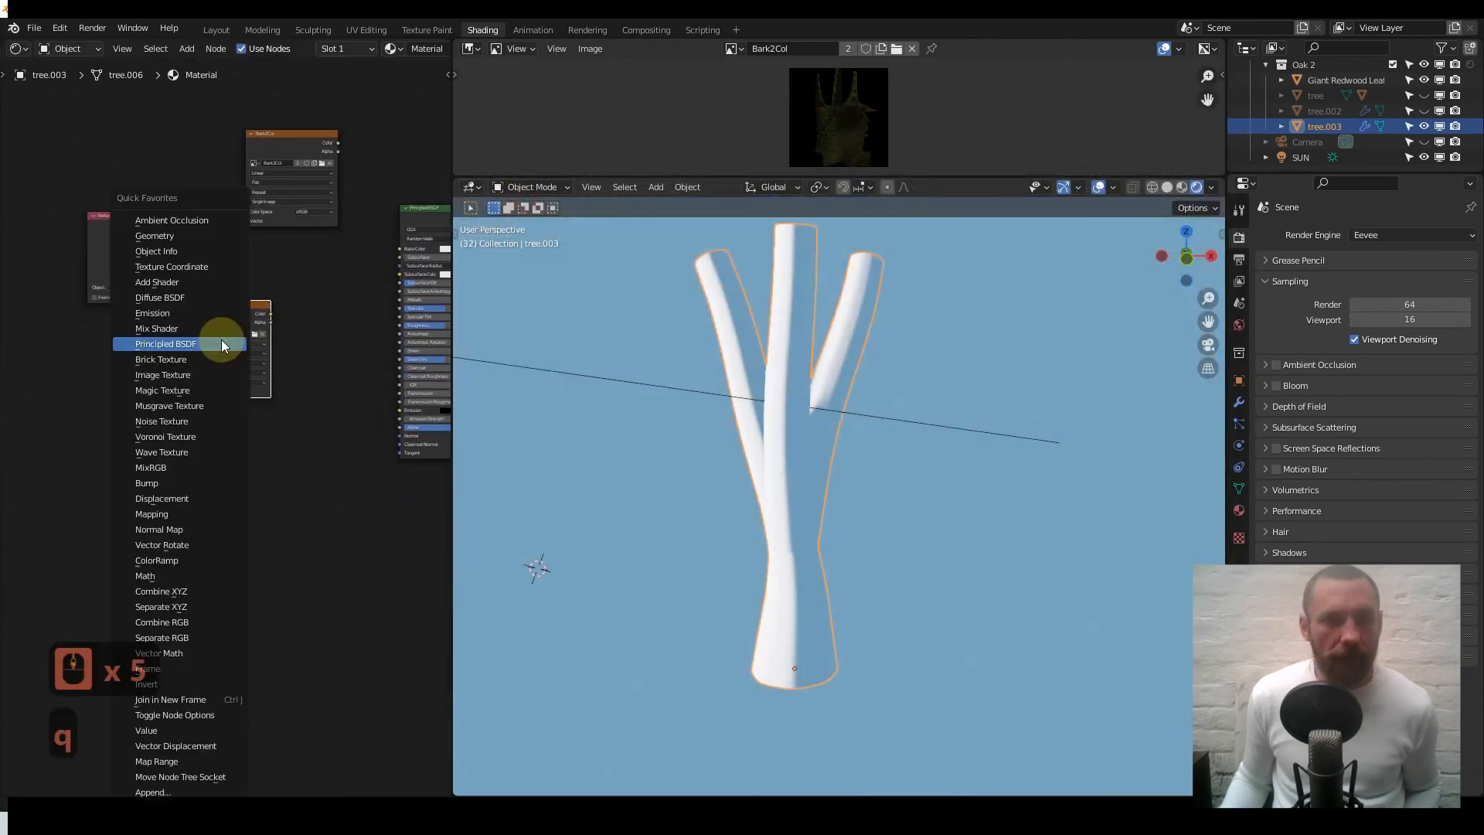
click(182, 482)
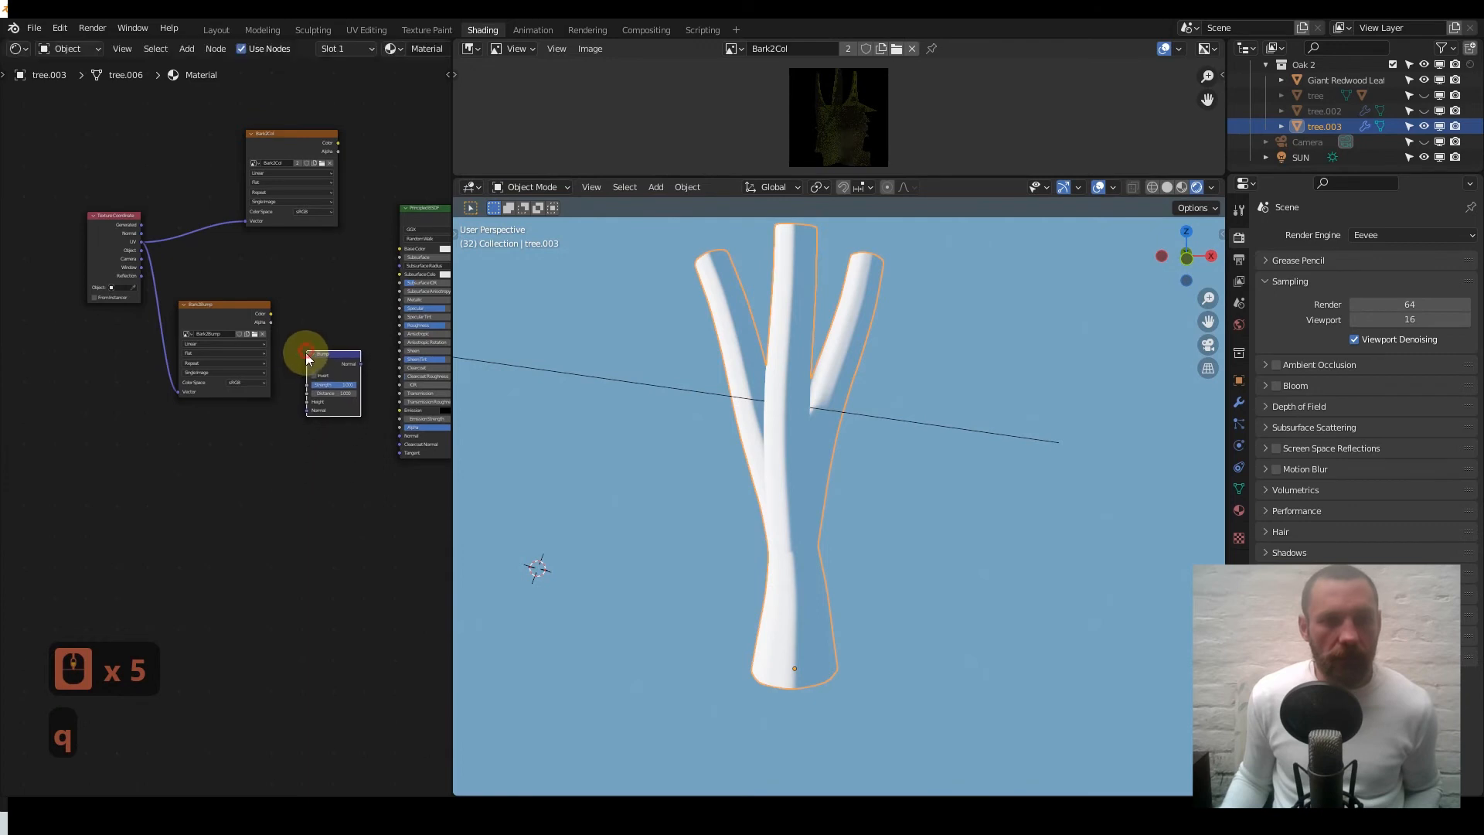
scroll(304, 352, up, 7)
middle_drag(300, 354, 187, 332)
drag(168, 268, 230, 420)
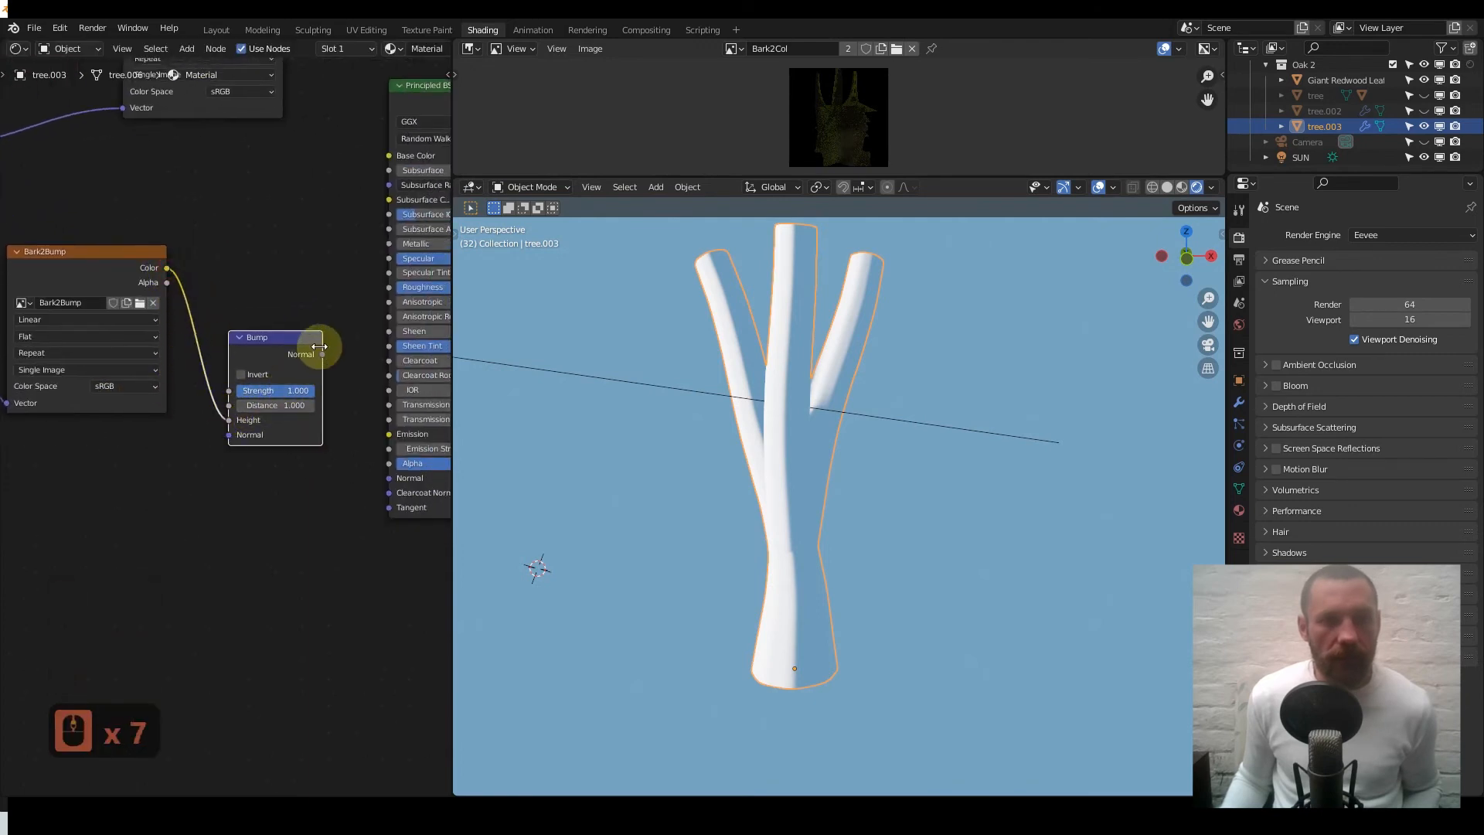
drag(322, 354, 388, 478)
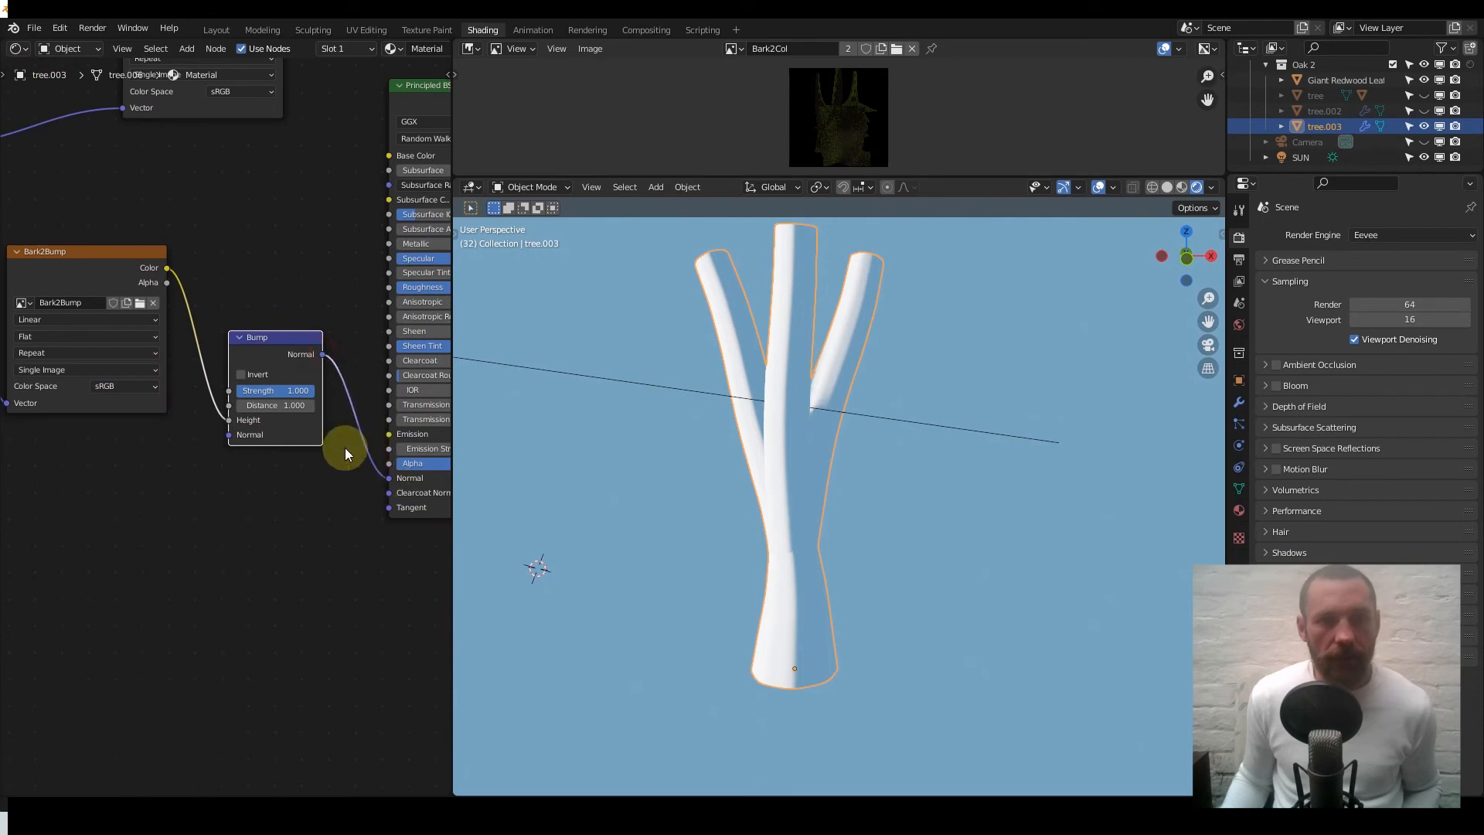
- Connect the Bark2Col Color output to the Principled BSDF's Base Color and check the bark on the tree
scroll(730, 502, up, 5)
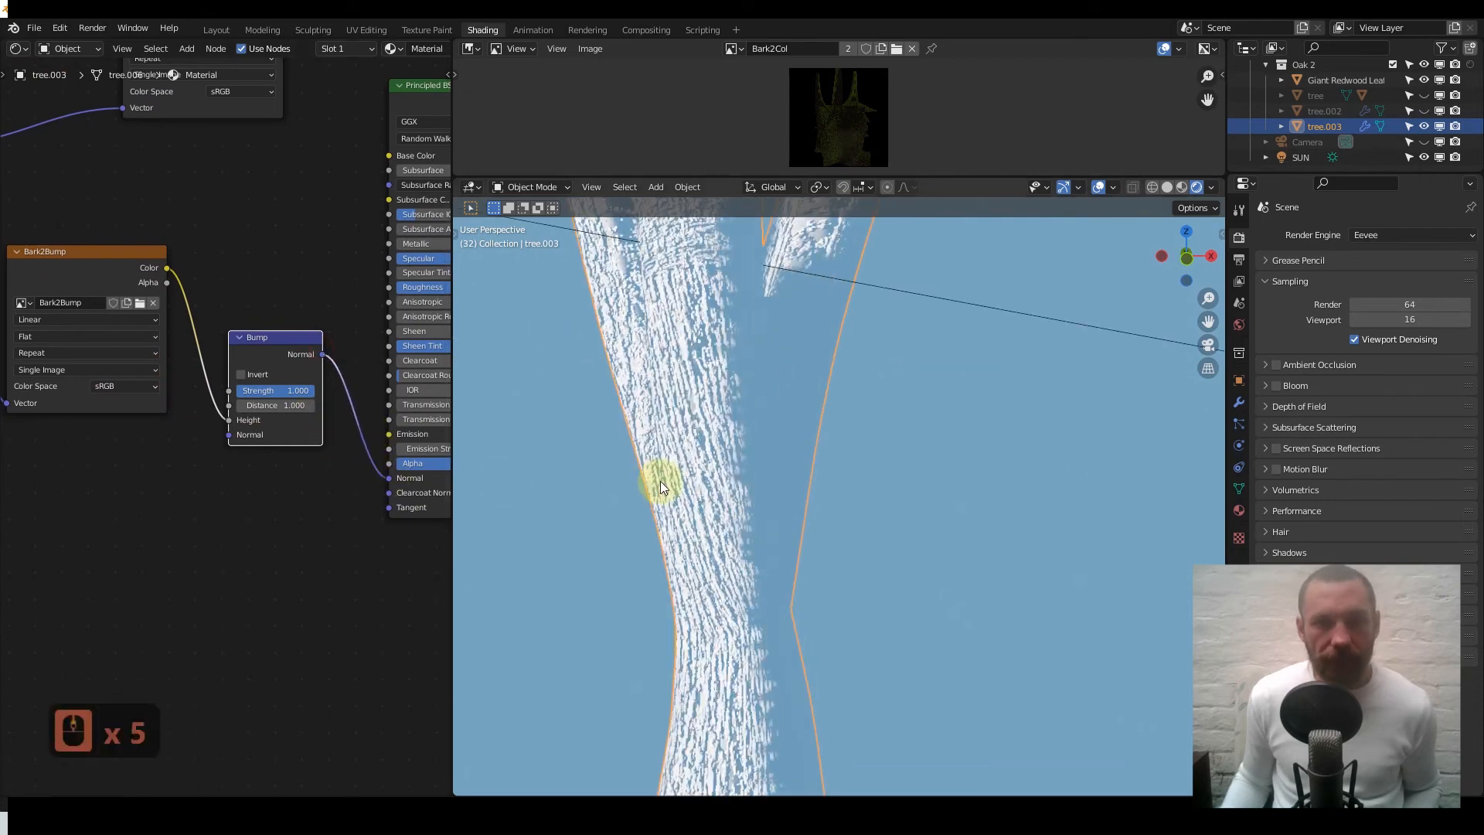
scroll(657, 487, down, 3)
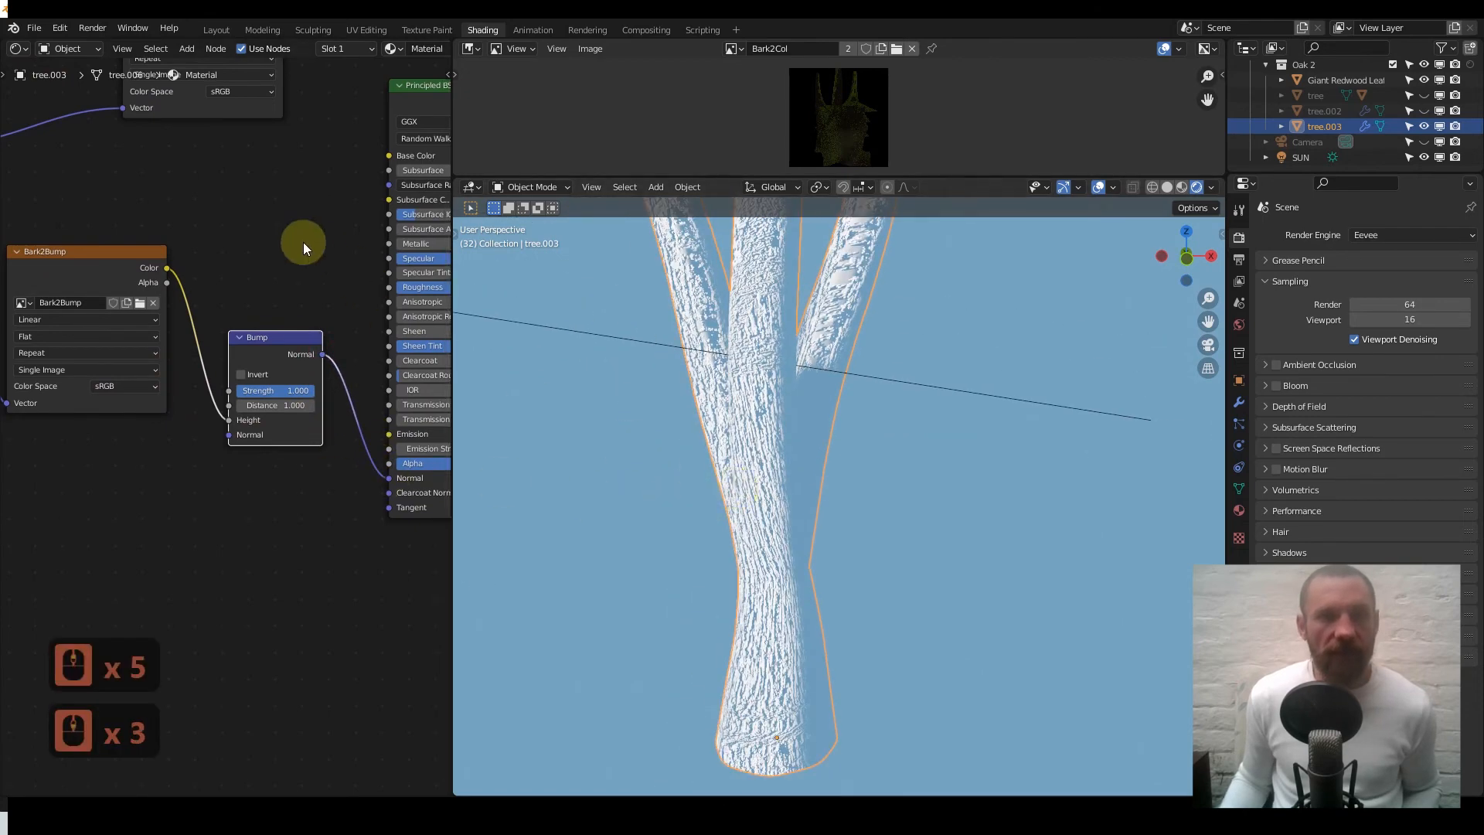
middle_drag(305, 243, 224, 453)
drag(207, 178, 313, 360)
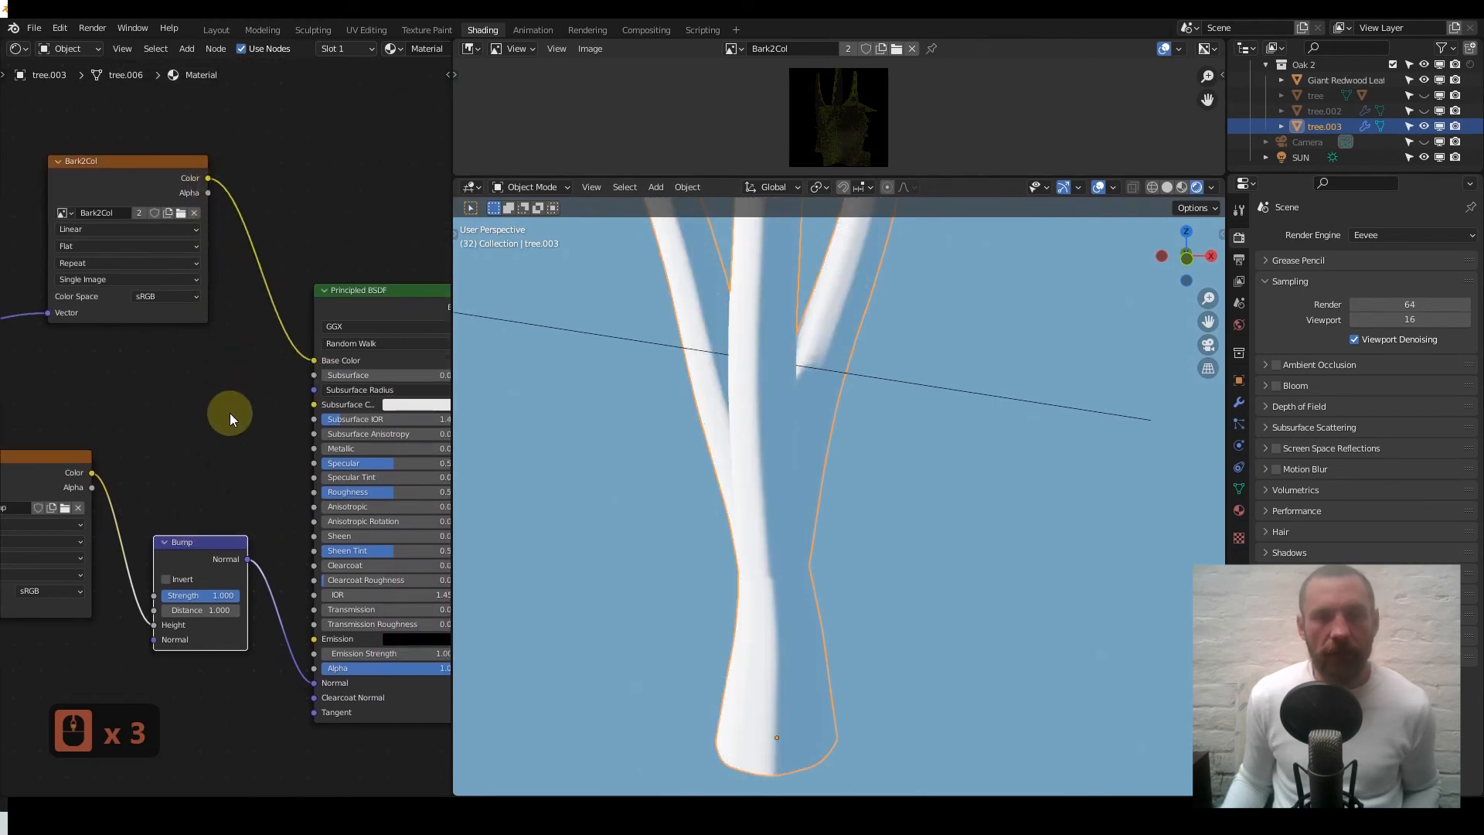
scroll(250, 396, down, 3)
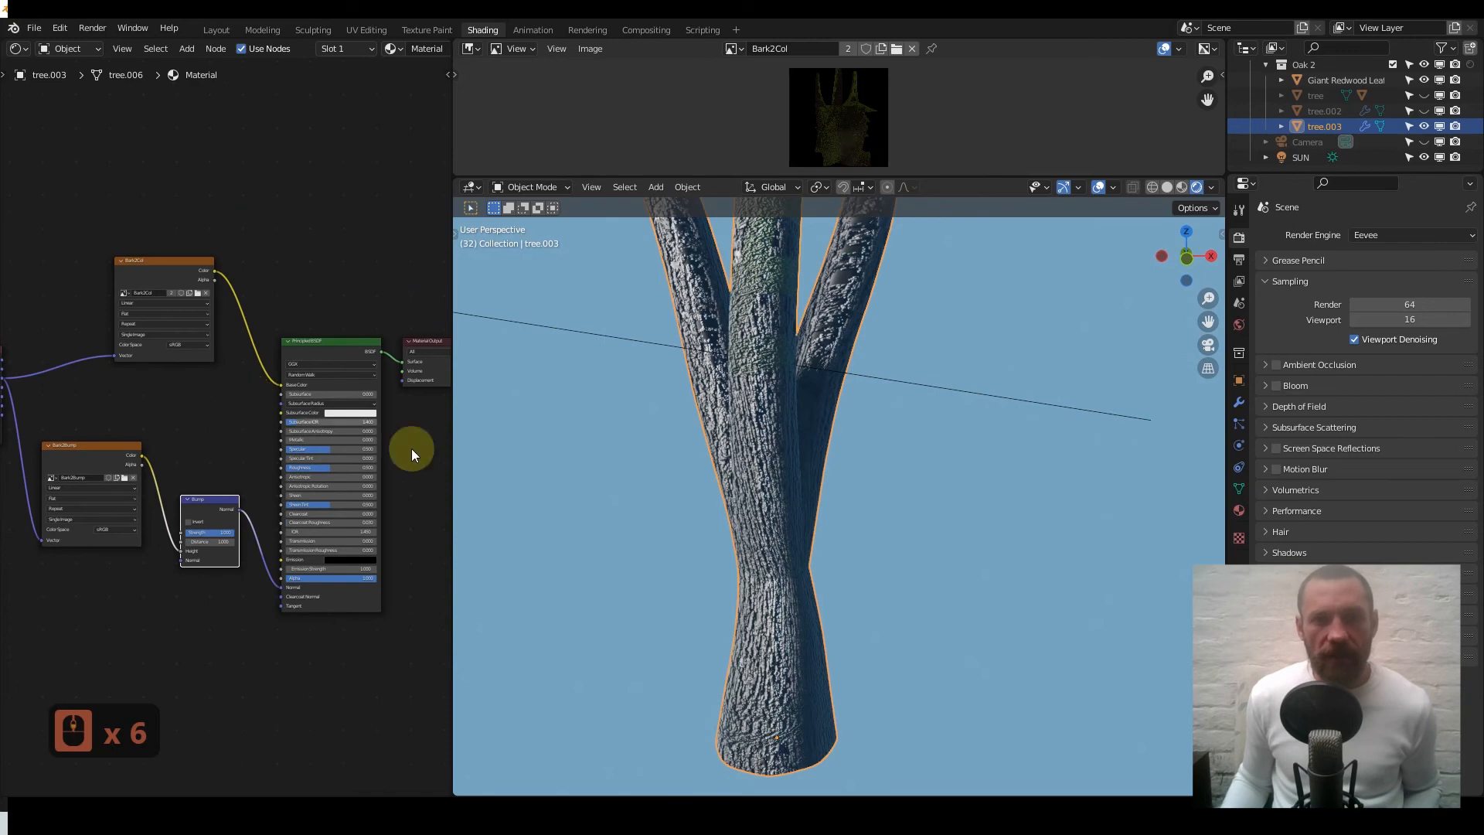
scroll(745, 440, down, 4)
scroll(779, 438, up, 3)
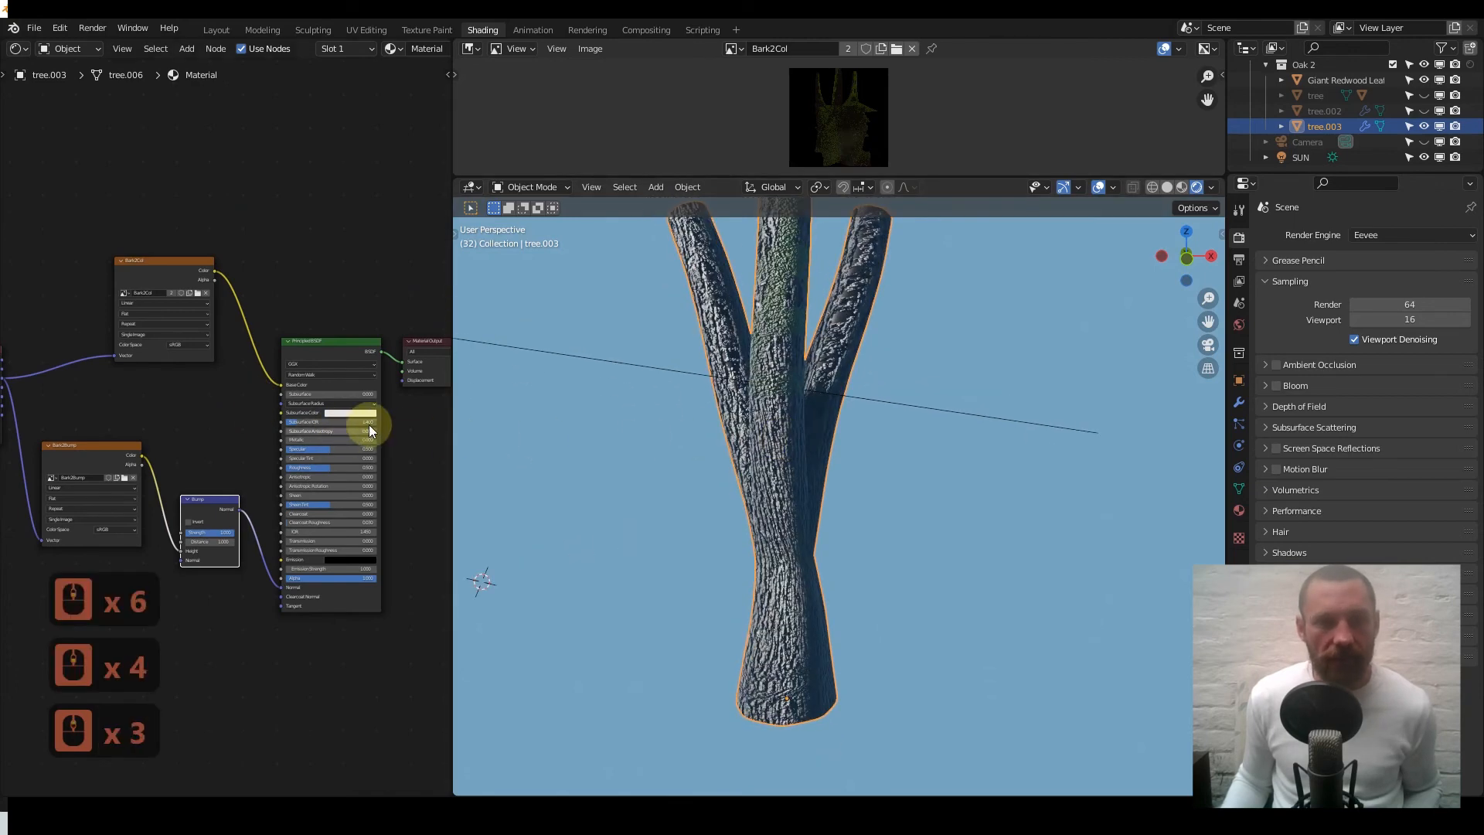
- Move the Material Output node farther away from the Principled BSDF to make room between them
scroll(331, 392, down, 4)
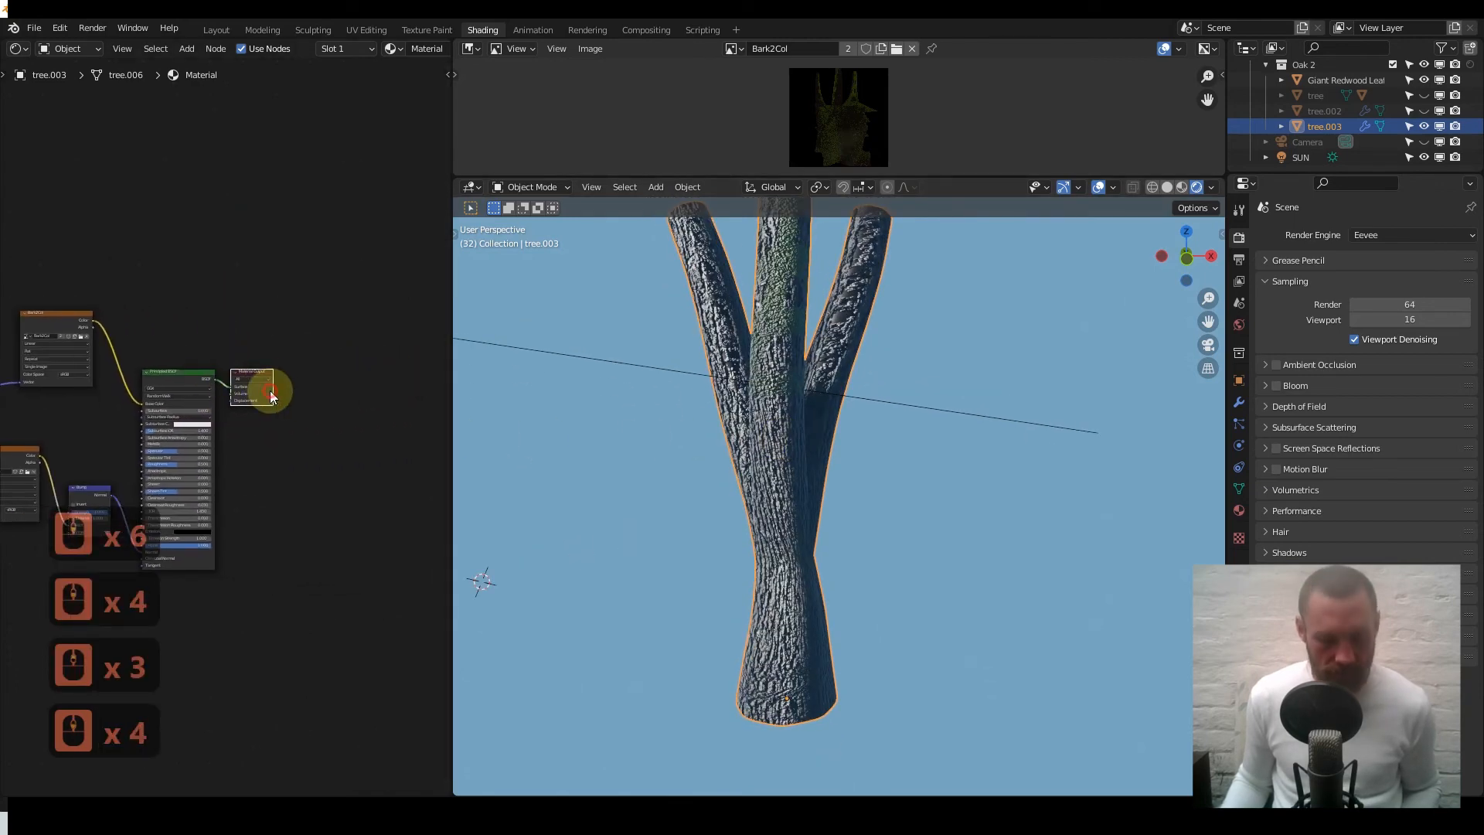
key(g)
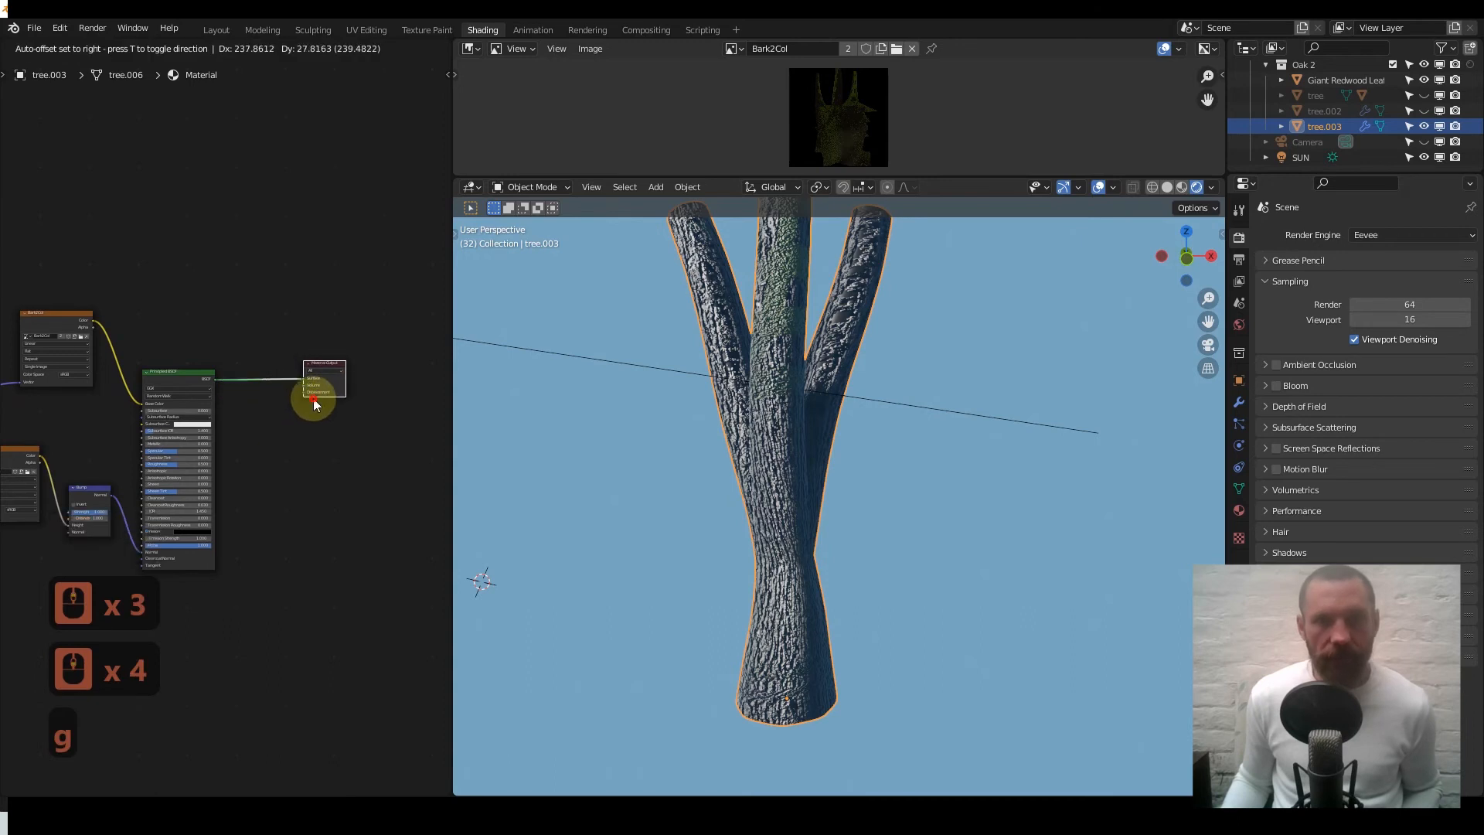
click(313, 398)
- Add a Displace modifier to tree.003 below the Subdivision modifier and create a new texture for it
click(1239, 402)
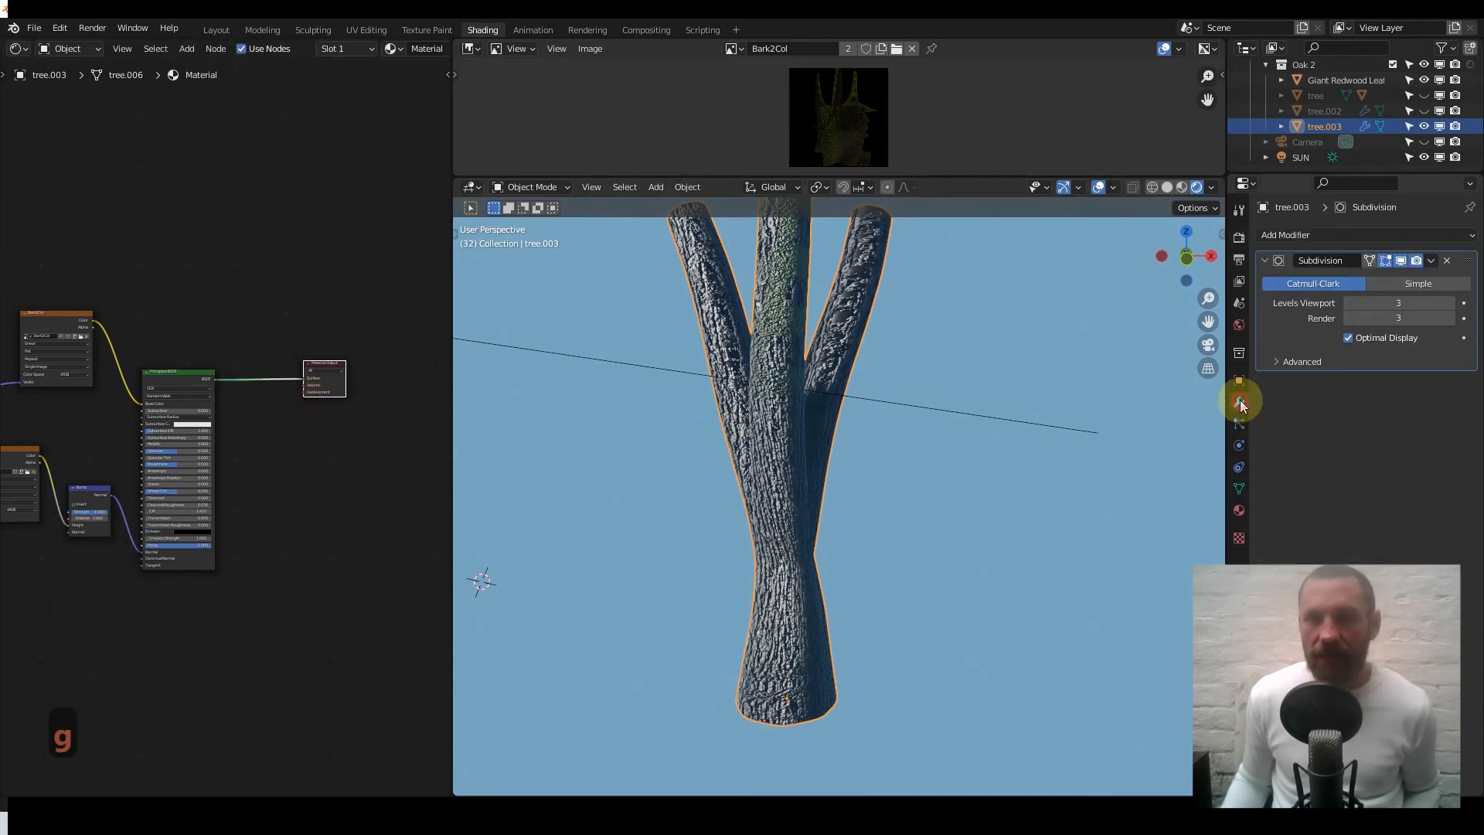
click(1346, 237)
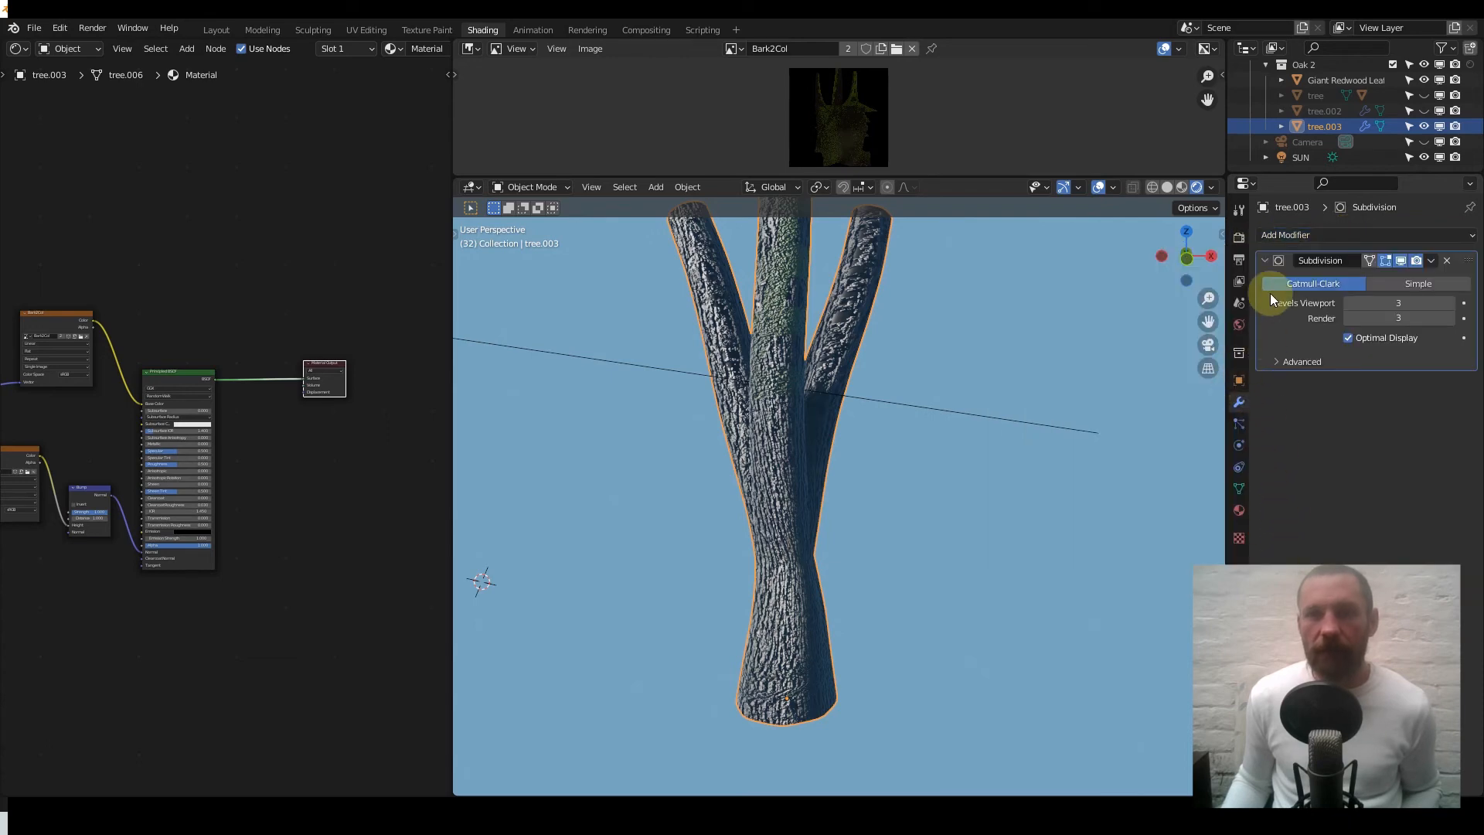
click(1286, 235)
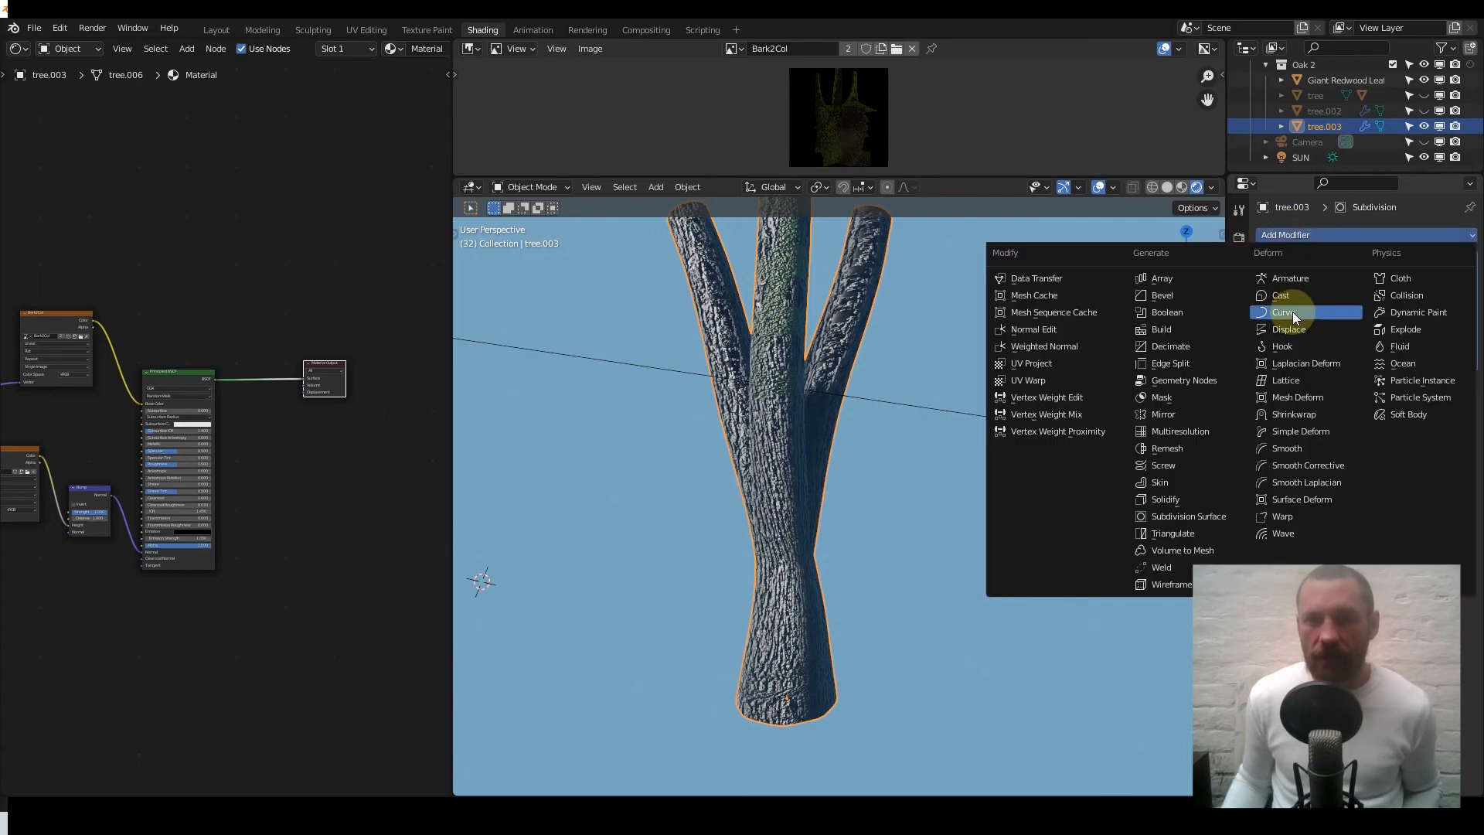
click(1301, 328)
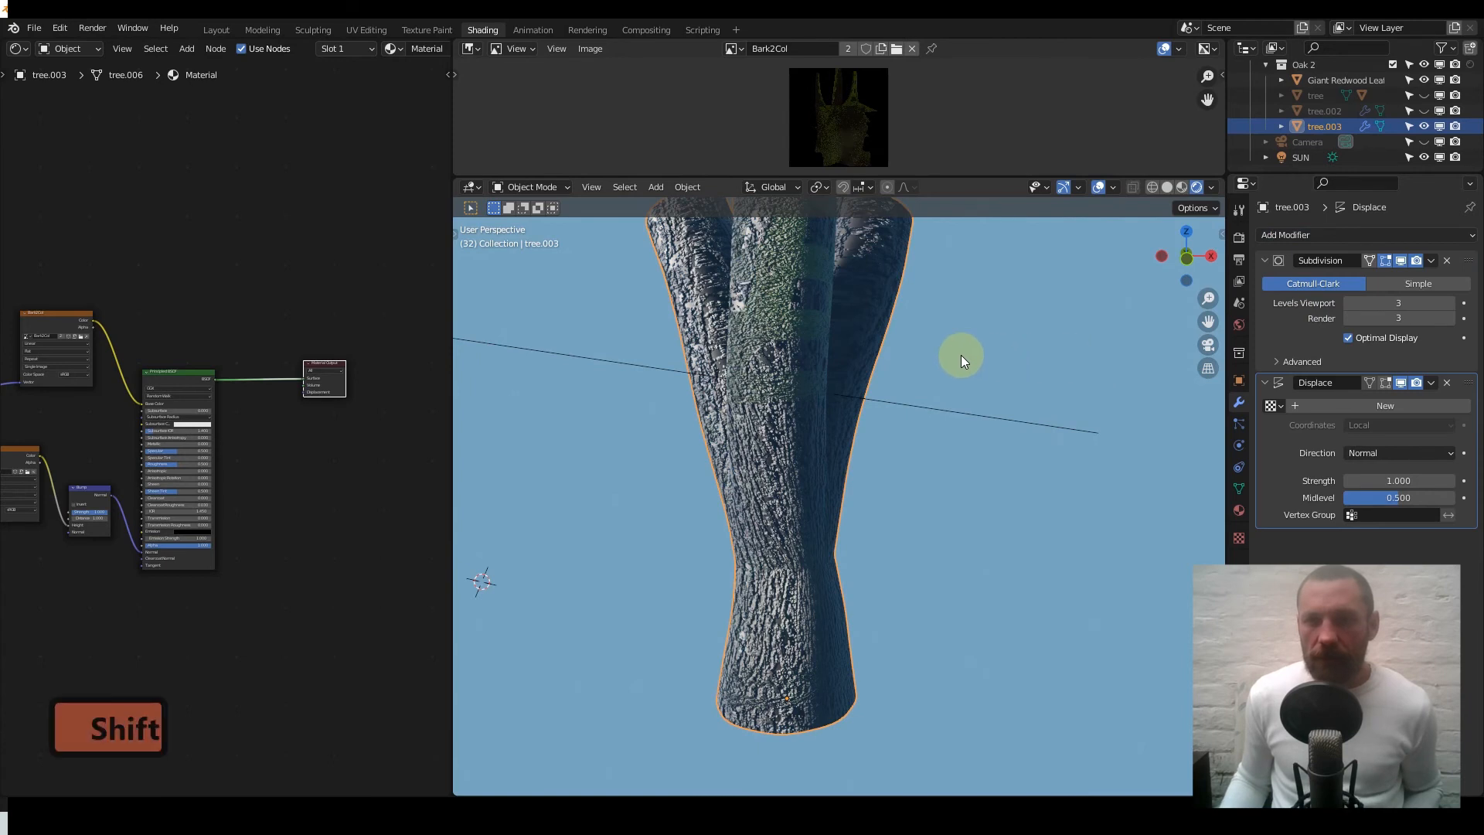
shift+middle_drag(961, 355, 1027, 420)
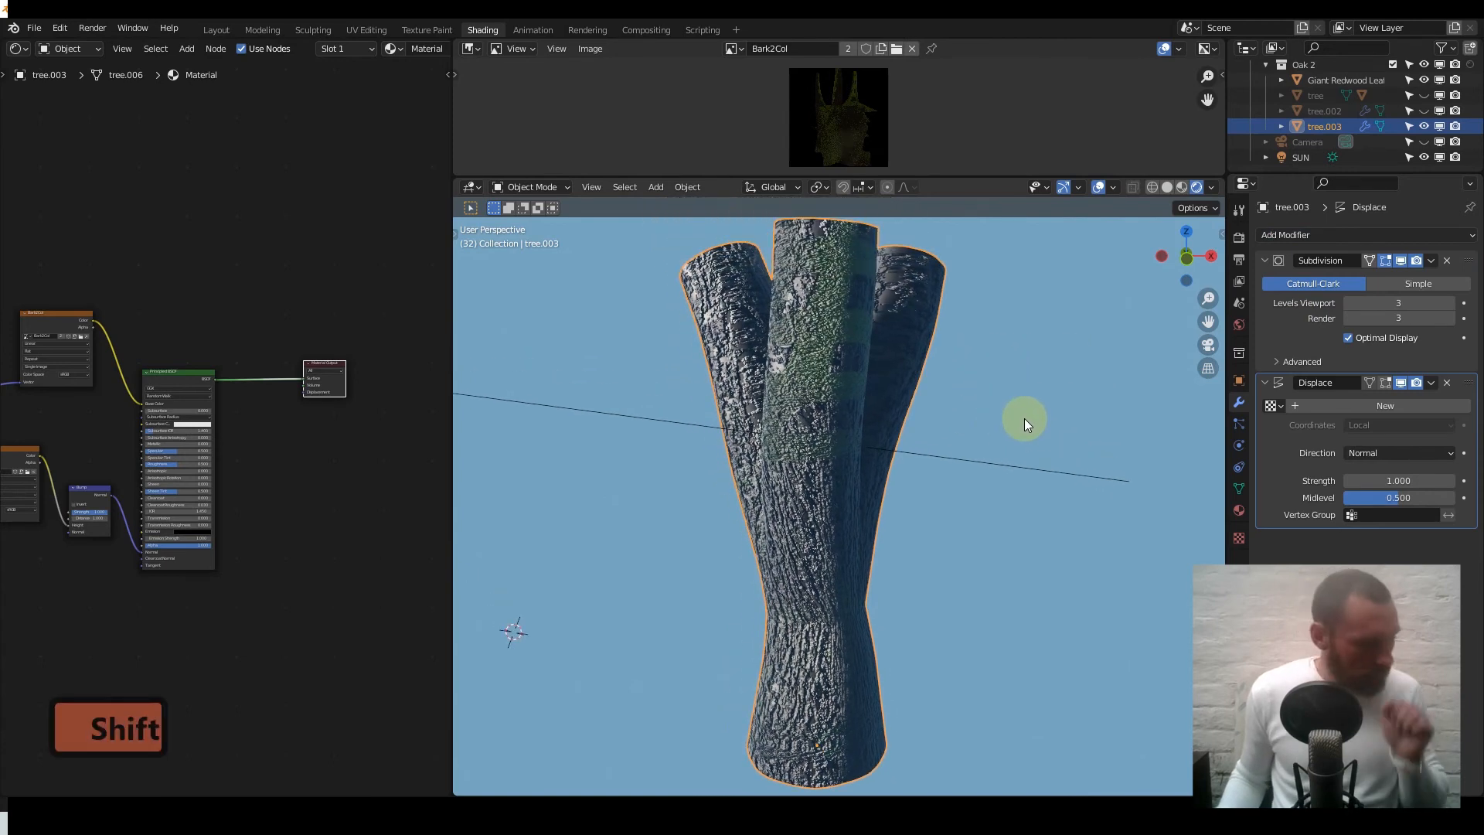
click(1389, 404)
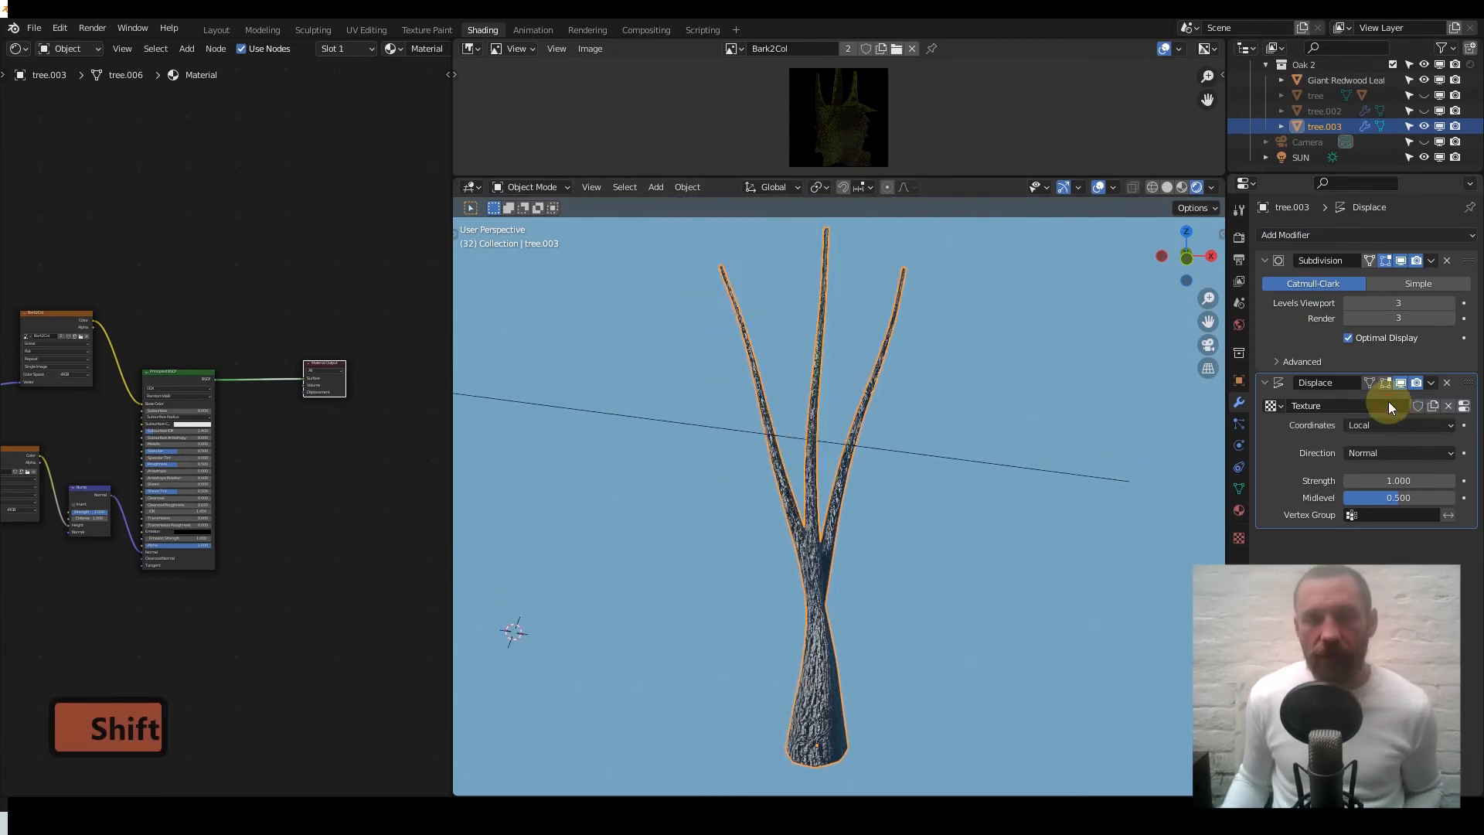
- Load Bark2Disp.tif as the image of the Displace modifier's texture
click(1236, 538)
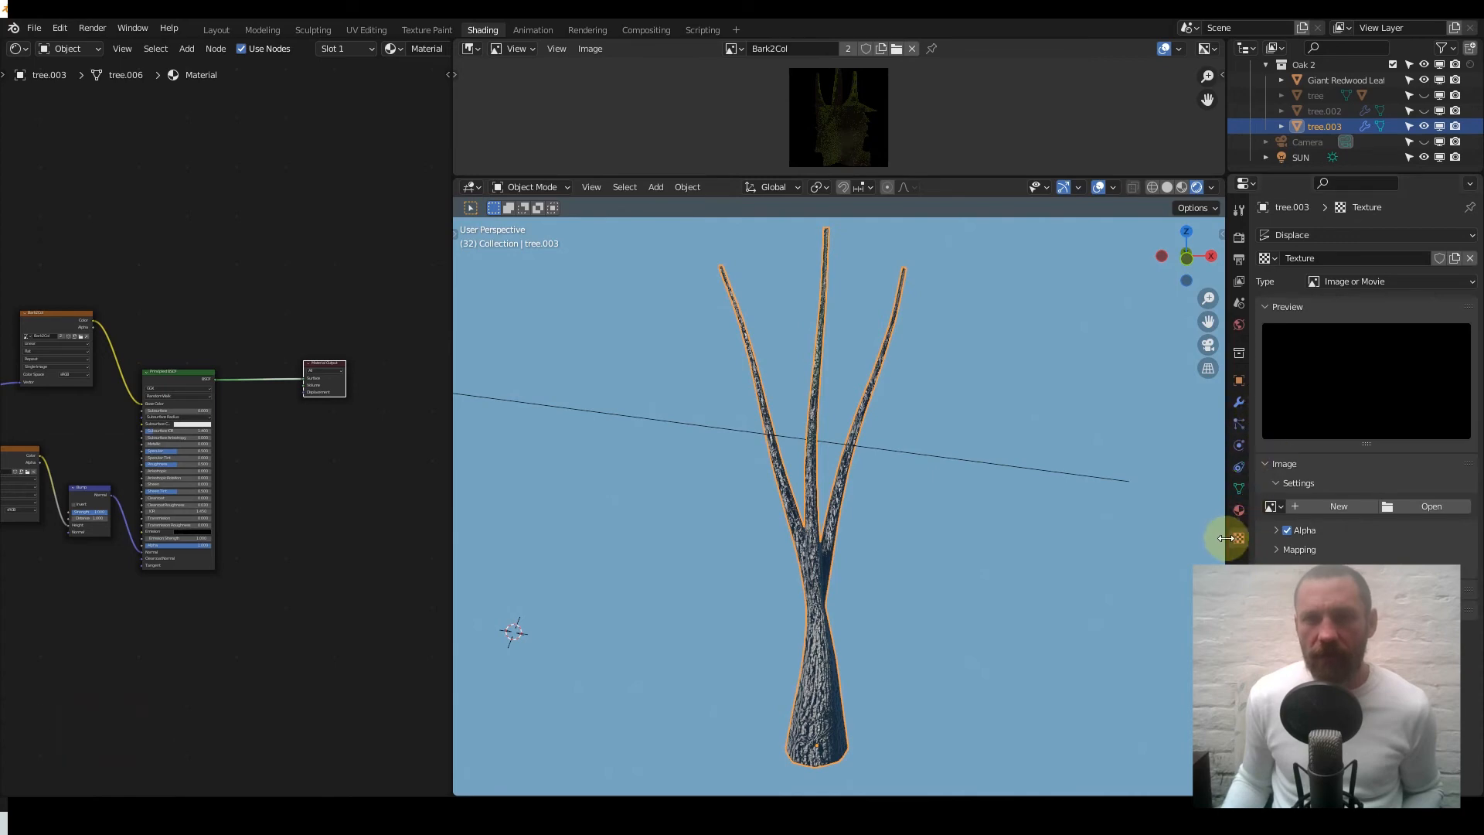
click(1416, 504)
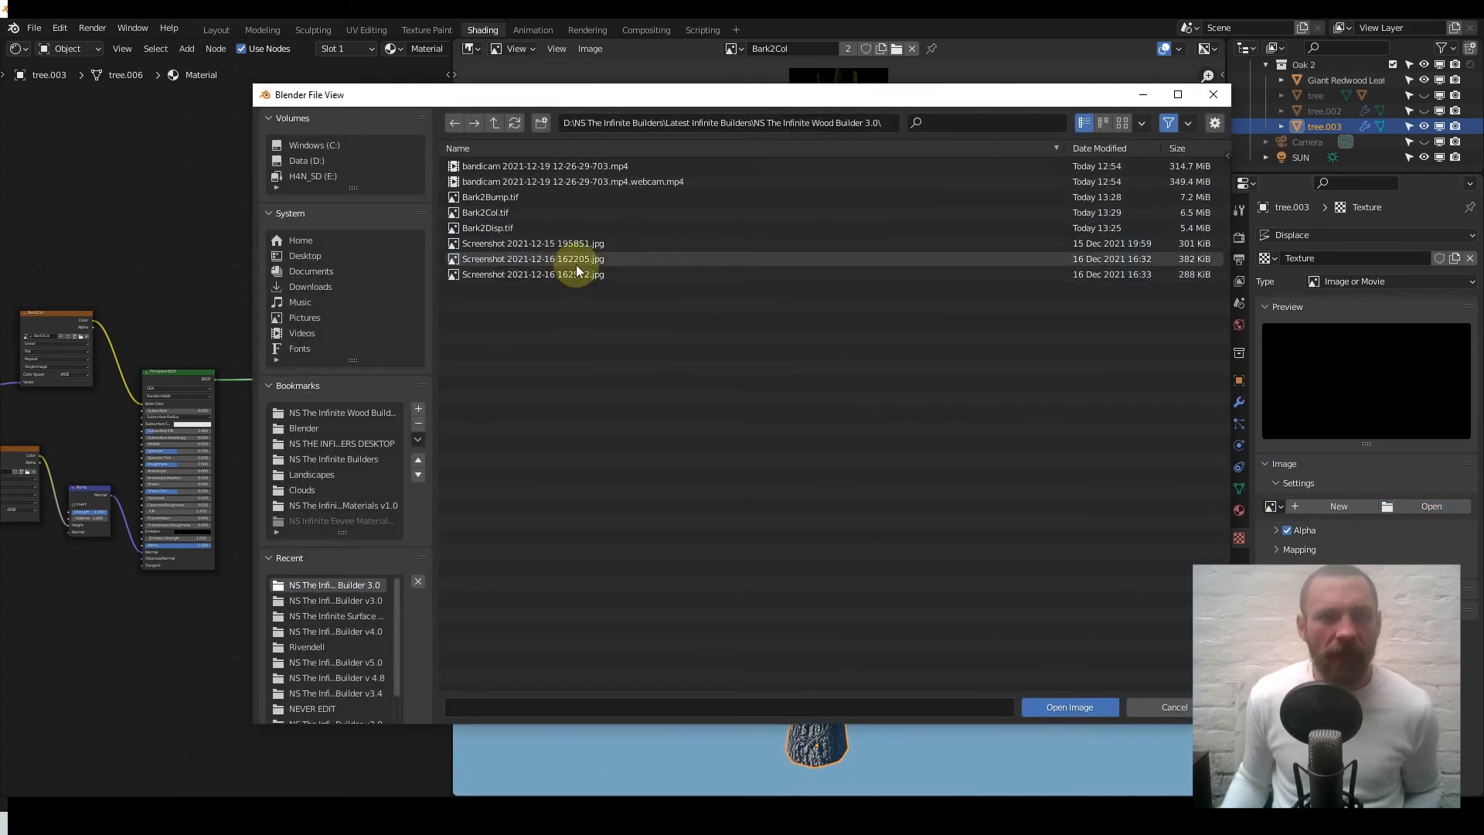
click(546, 225)
double_click(546, 224)
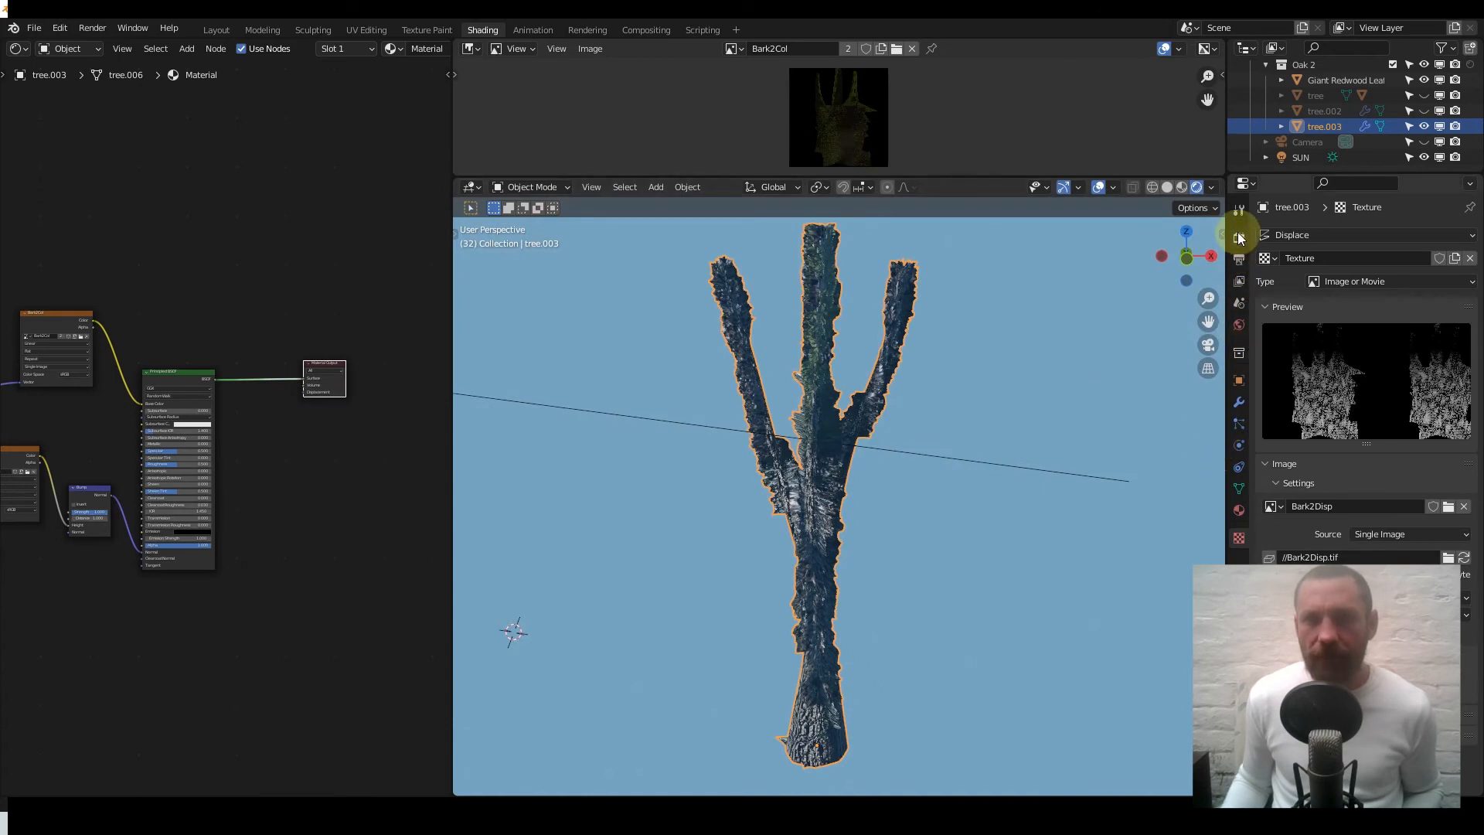
- Set the Displace modifier's texture coordinates to UV, keeping the direction at Normal
click(1238, 401)
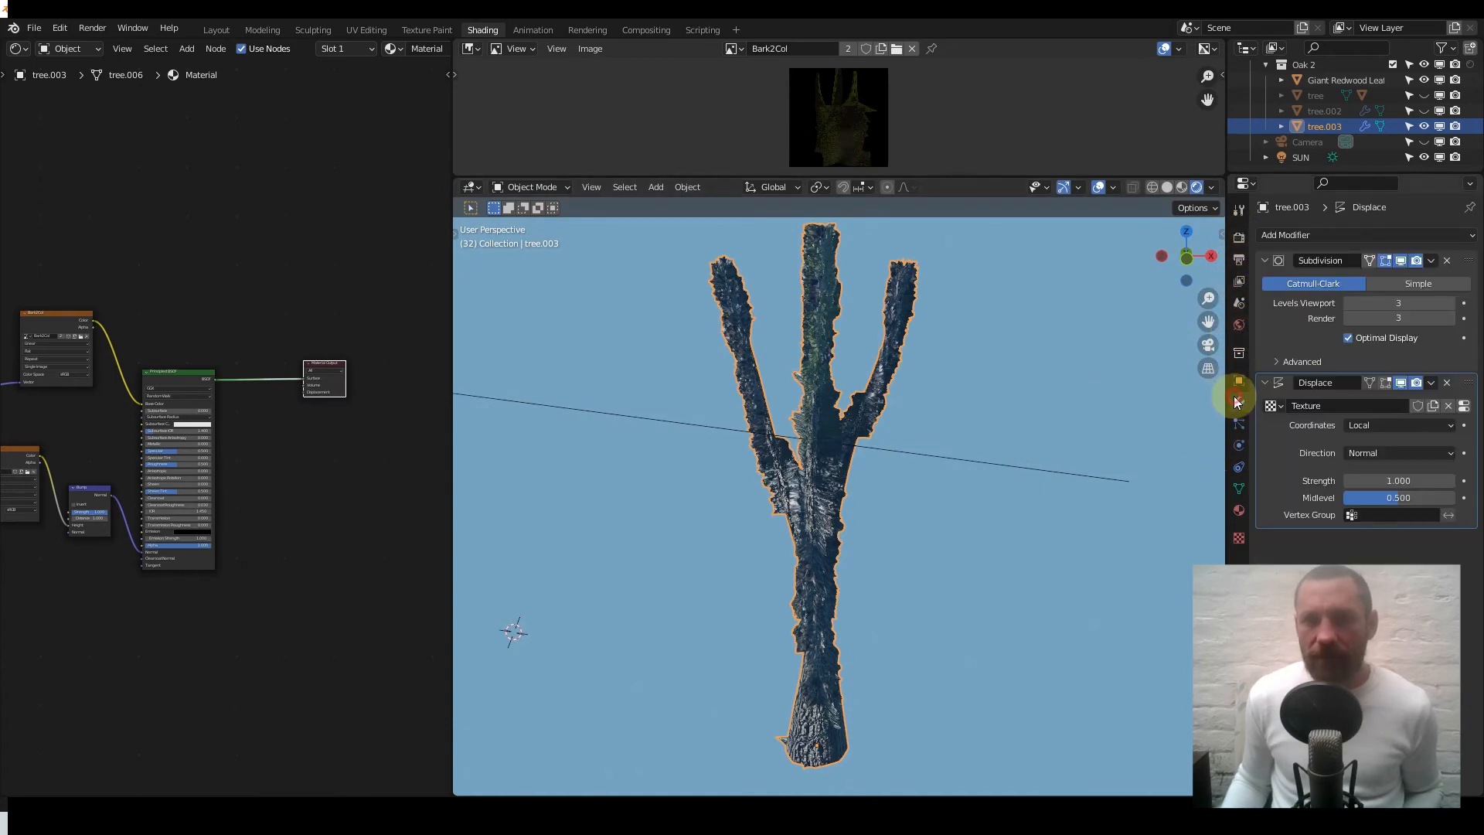
click(1361, 420)
click(1369, 490)
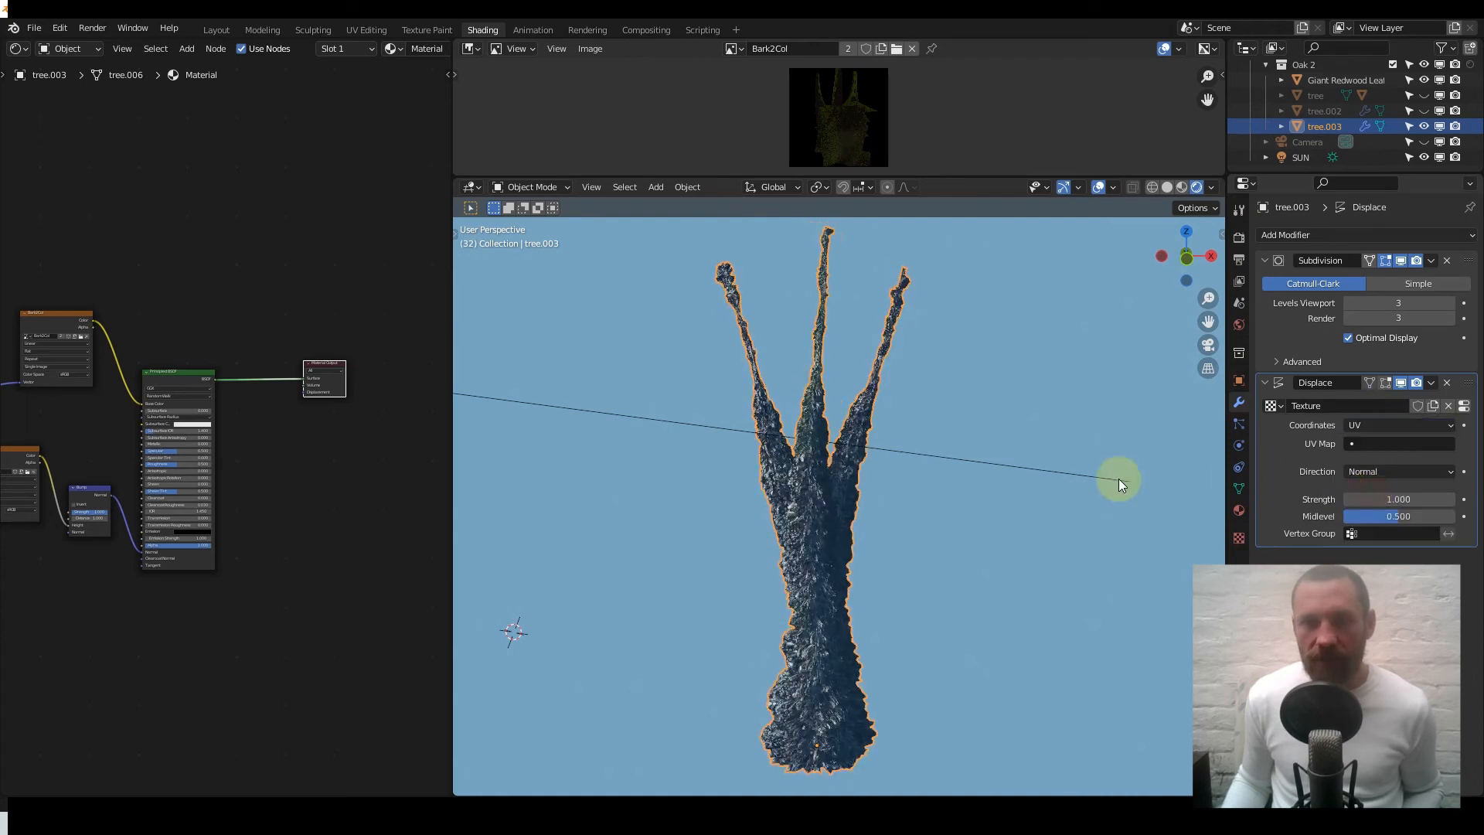
click(1413, 467)
click(1414, 466)
- Set the Displace modifier's Midlevel to 0 and lower its Strength to 0.570
shift+middle_drag(951, 541, 971, 431)
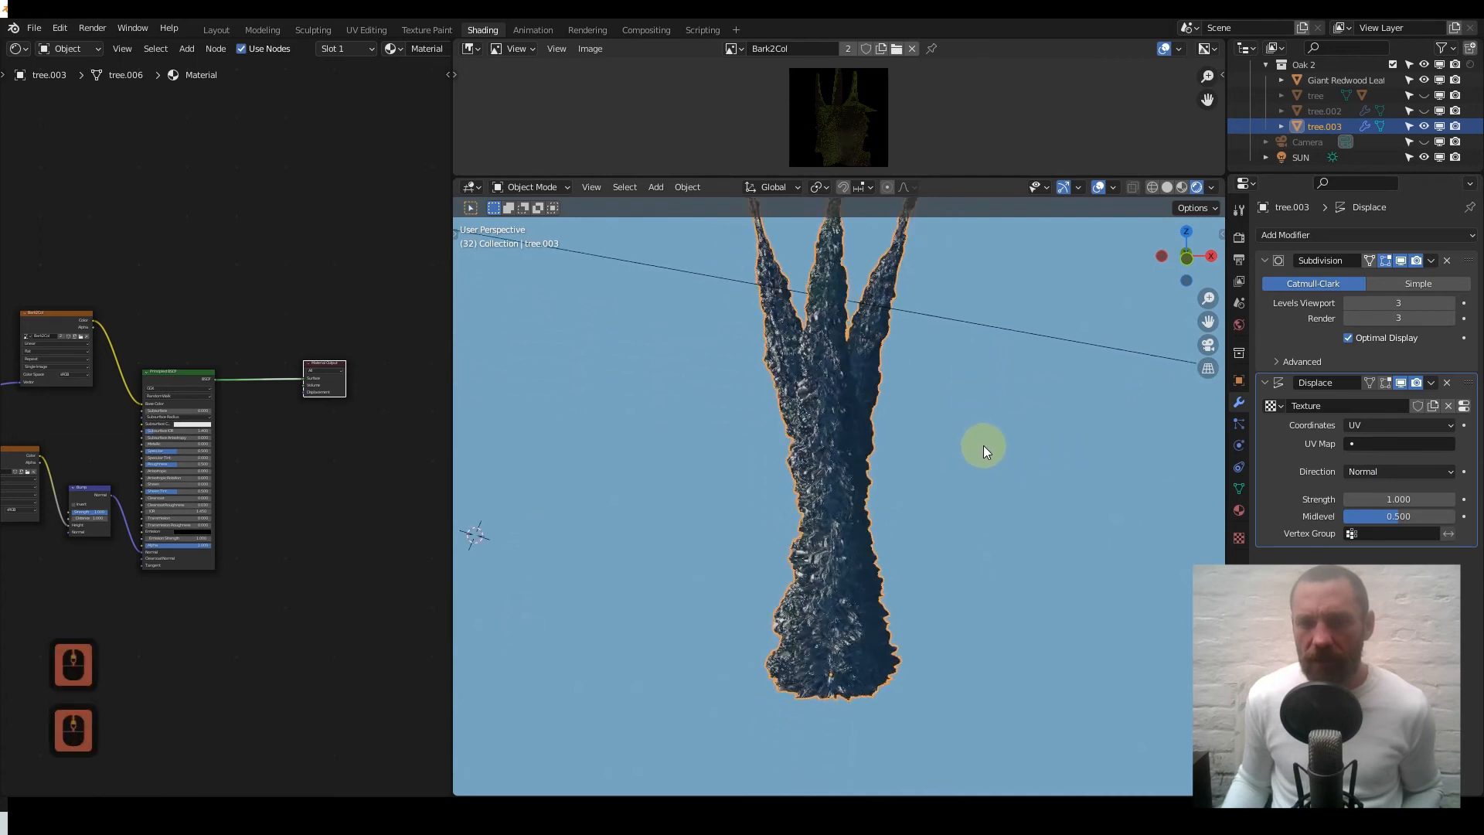
scroll(971, 431, up, 2)
click(1411, 517)
text(0)
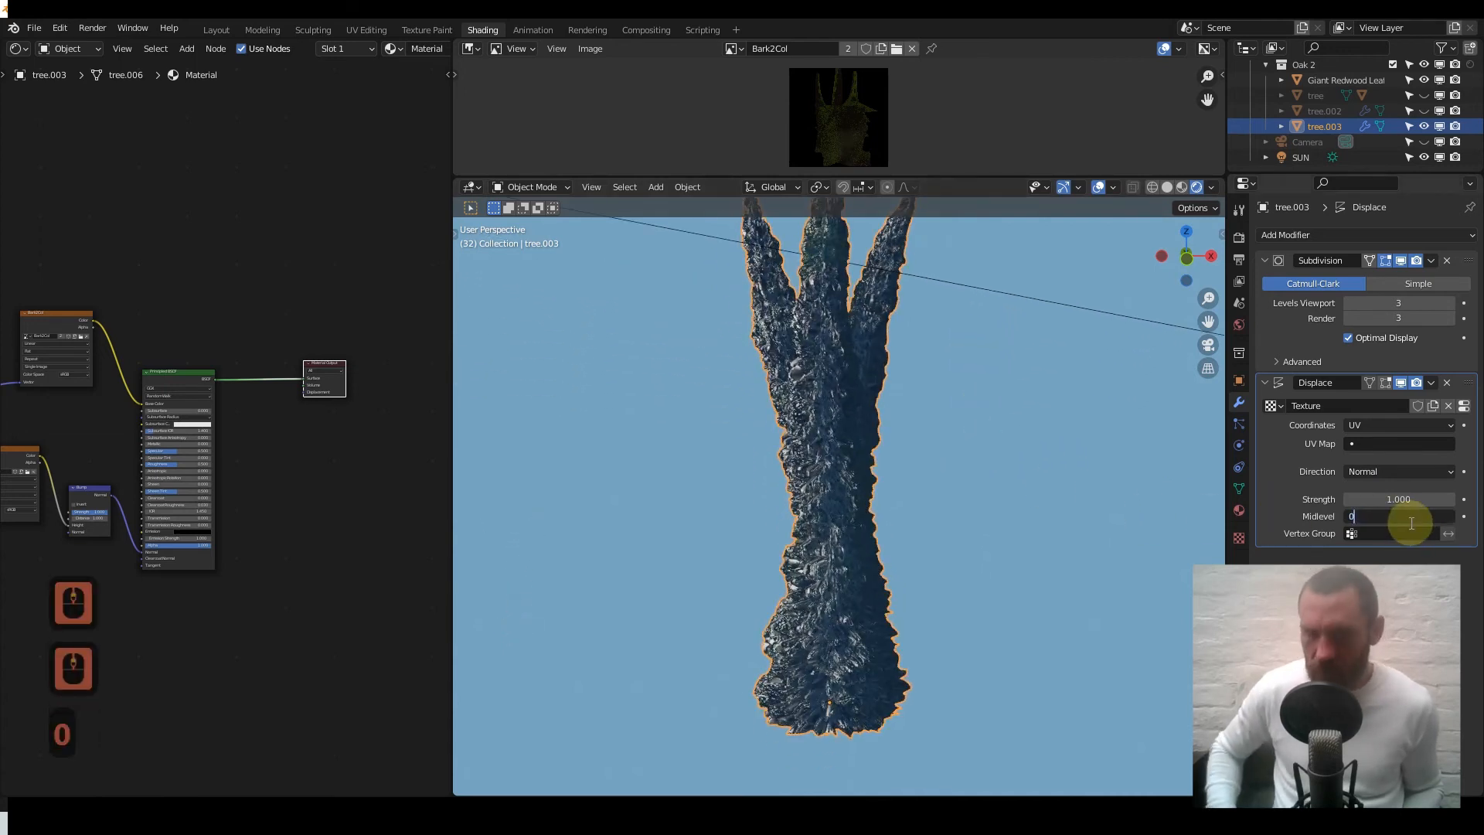
key(Return)
shift+drag(1399, 499, 1362, 499)
- Examine the displaced bark on the trunk and branches up close and from several angles
scroll(980, 475, up, 5)
middle_drag(928, 464, 954, 430)
scroll(985, 439, down, 9)
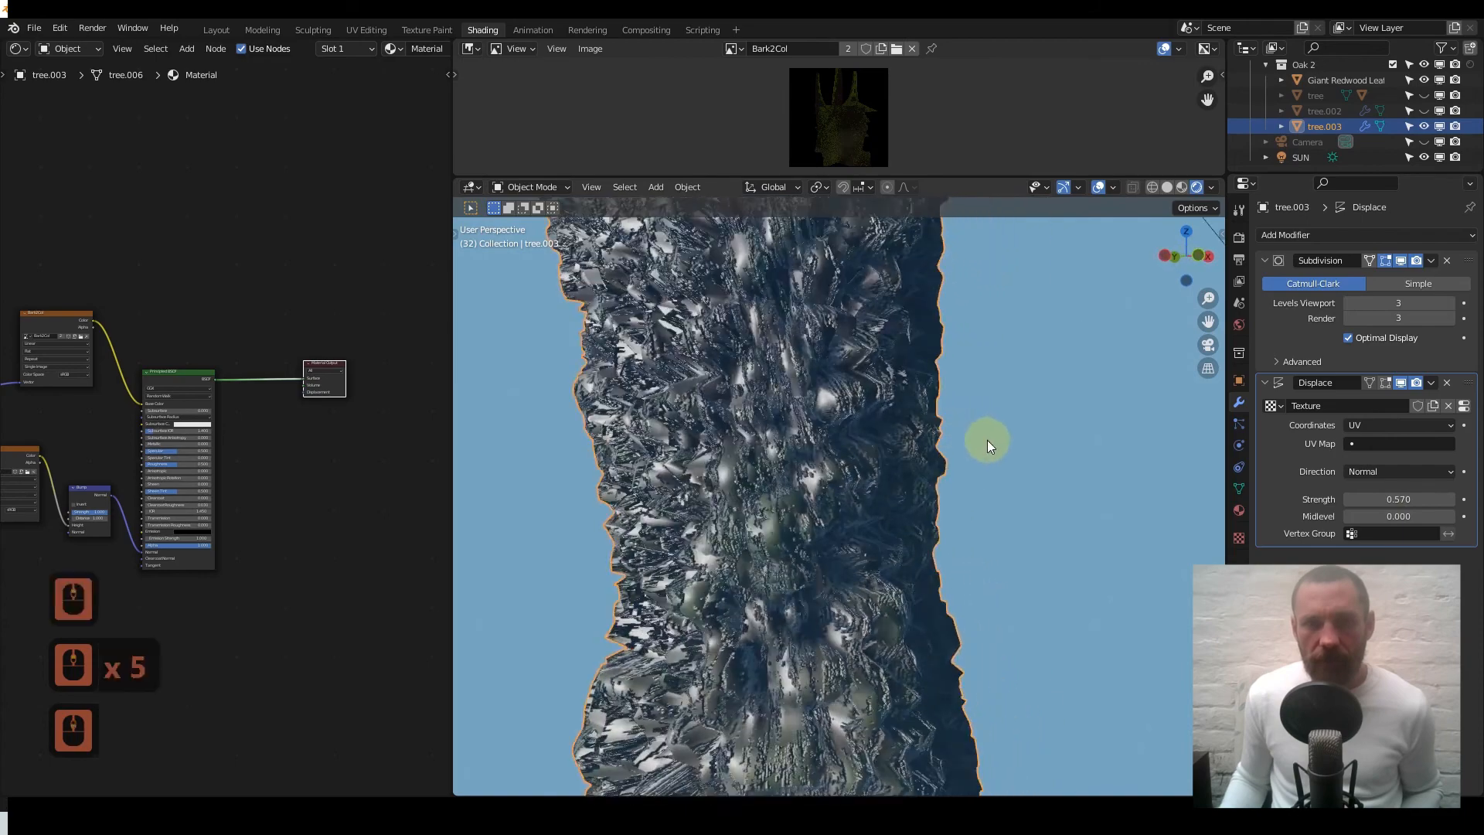
scroll(979, 432, down, 1)
shift+middle_drag(949, 429, 986, 493)
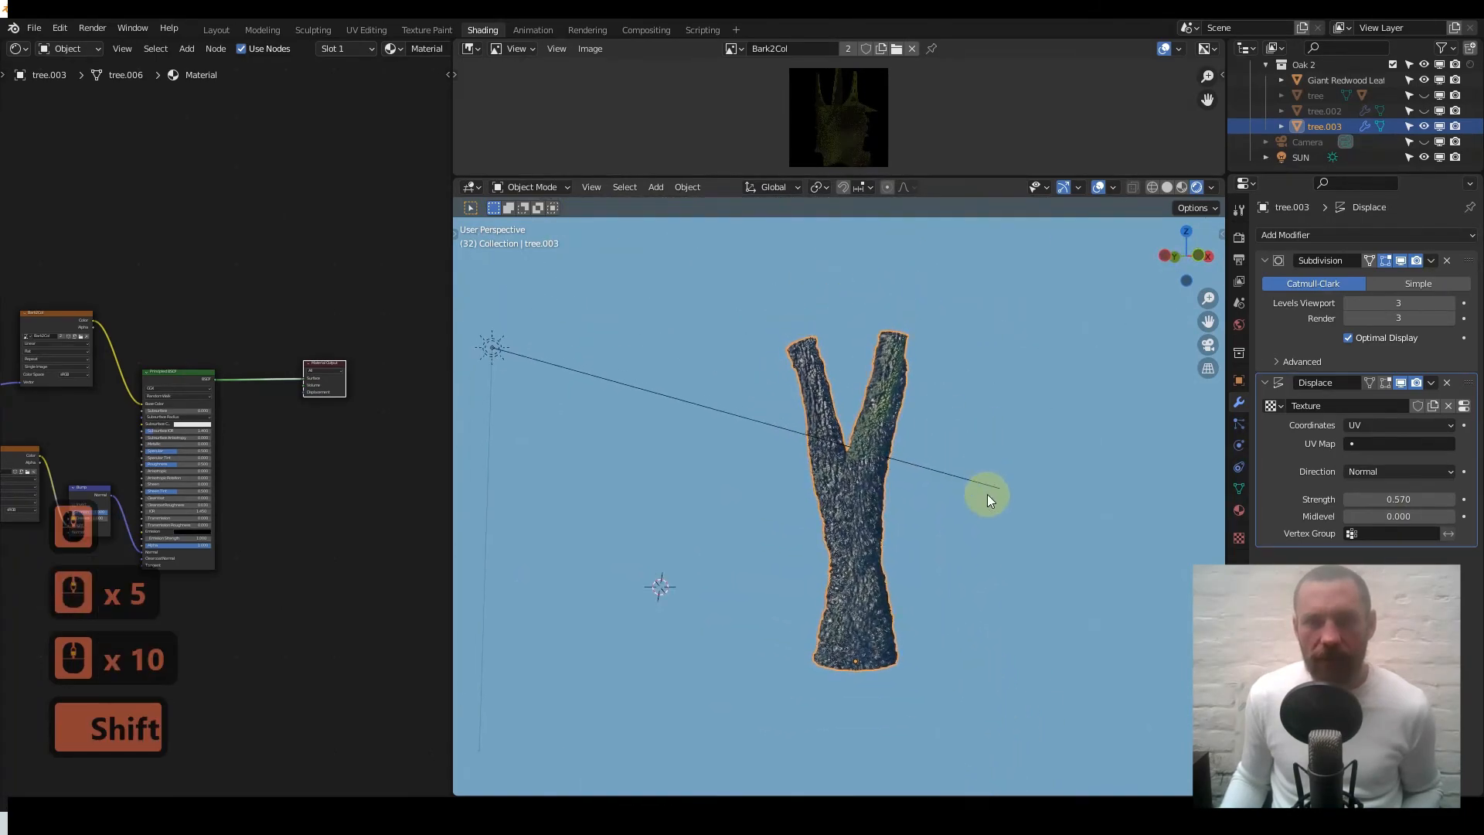
scroll(878, 465, up, 3)
middle_drag(1003, 471, 916, 462)
scroll(886, 457, down, 4)
scroll(823, 510, up, 4)
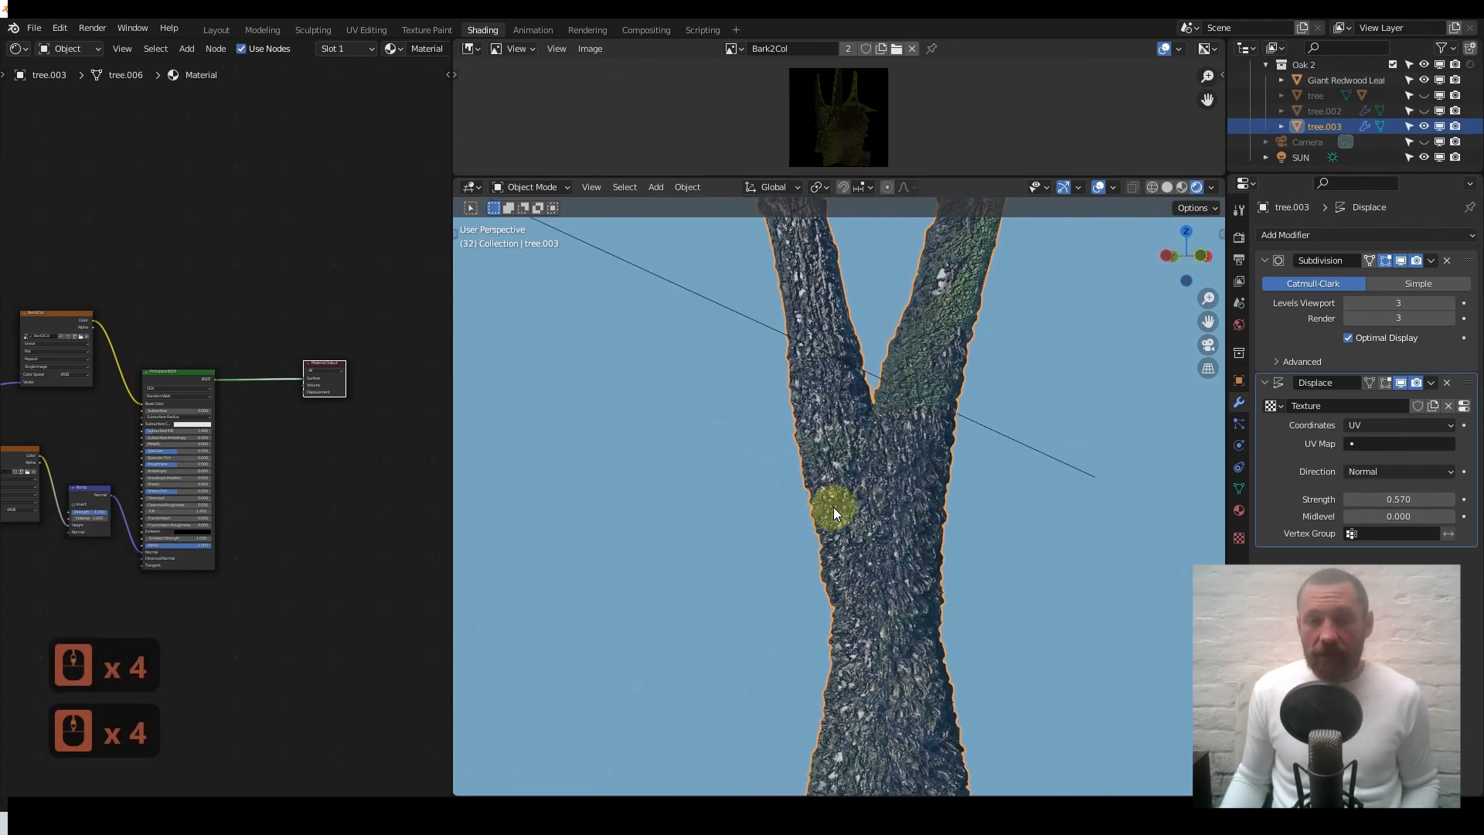
scroll(840, 504, down, 3)
- Add an Ambient Occlusion node above the Bark2Col image texture in the bark material
middle_drag(140, 353, 350, 473)
scroll(232, 366, down, 3)
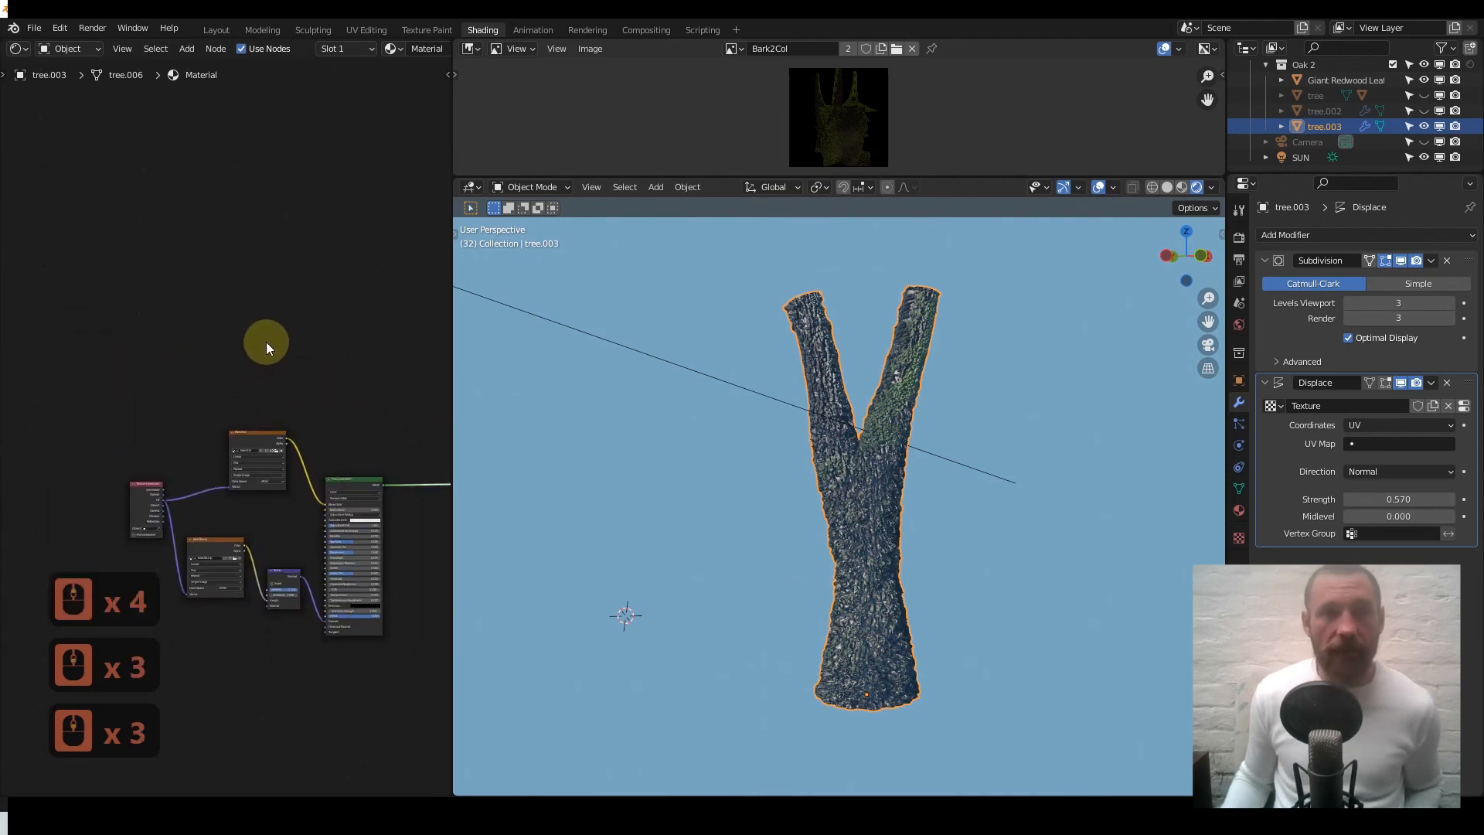
key(q)
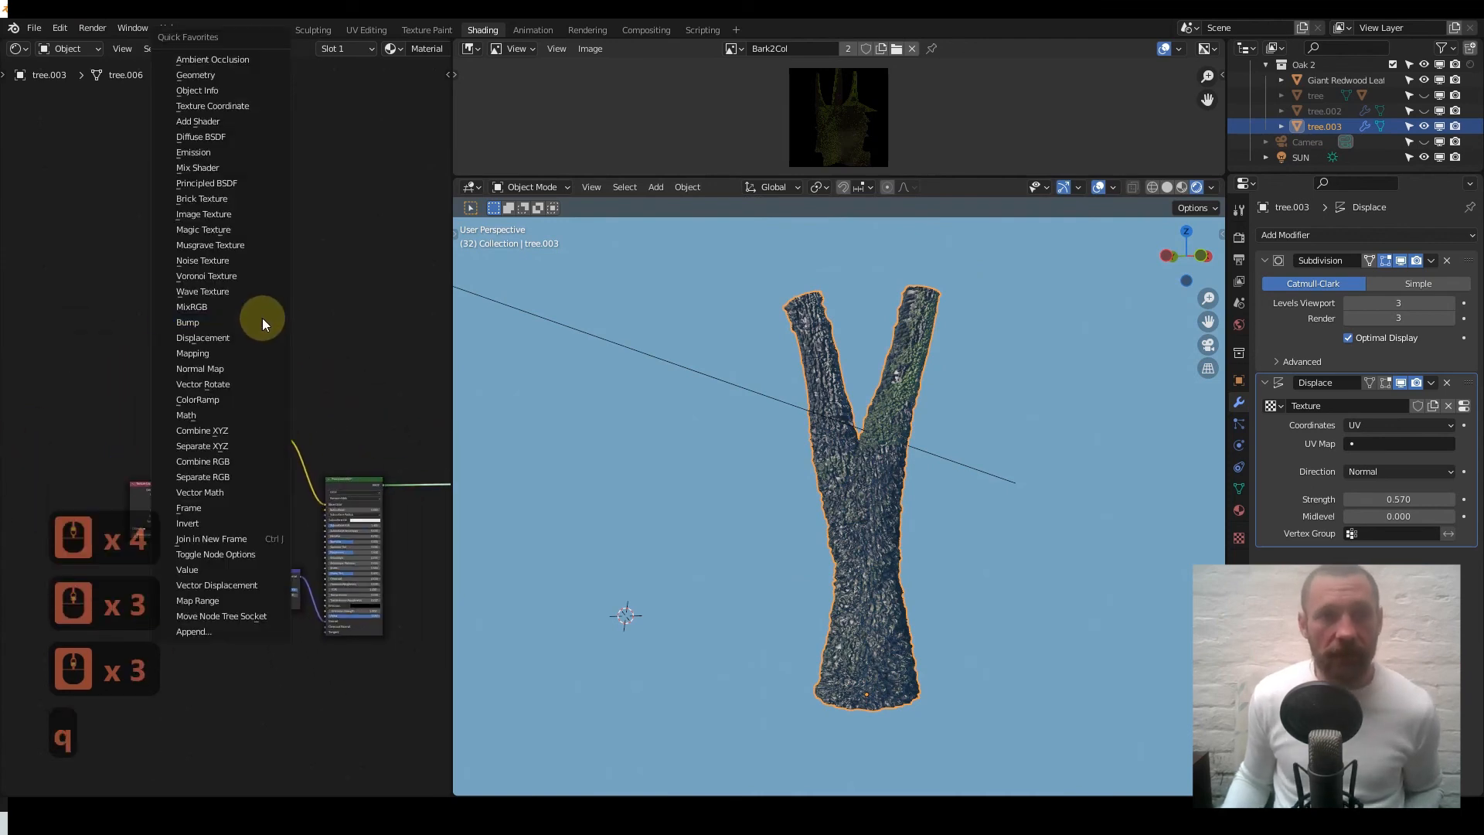
click(249, 59)
click(220, 350)
scroll(232, 340, up, 3)
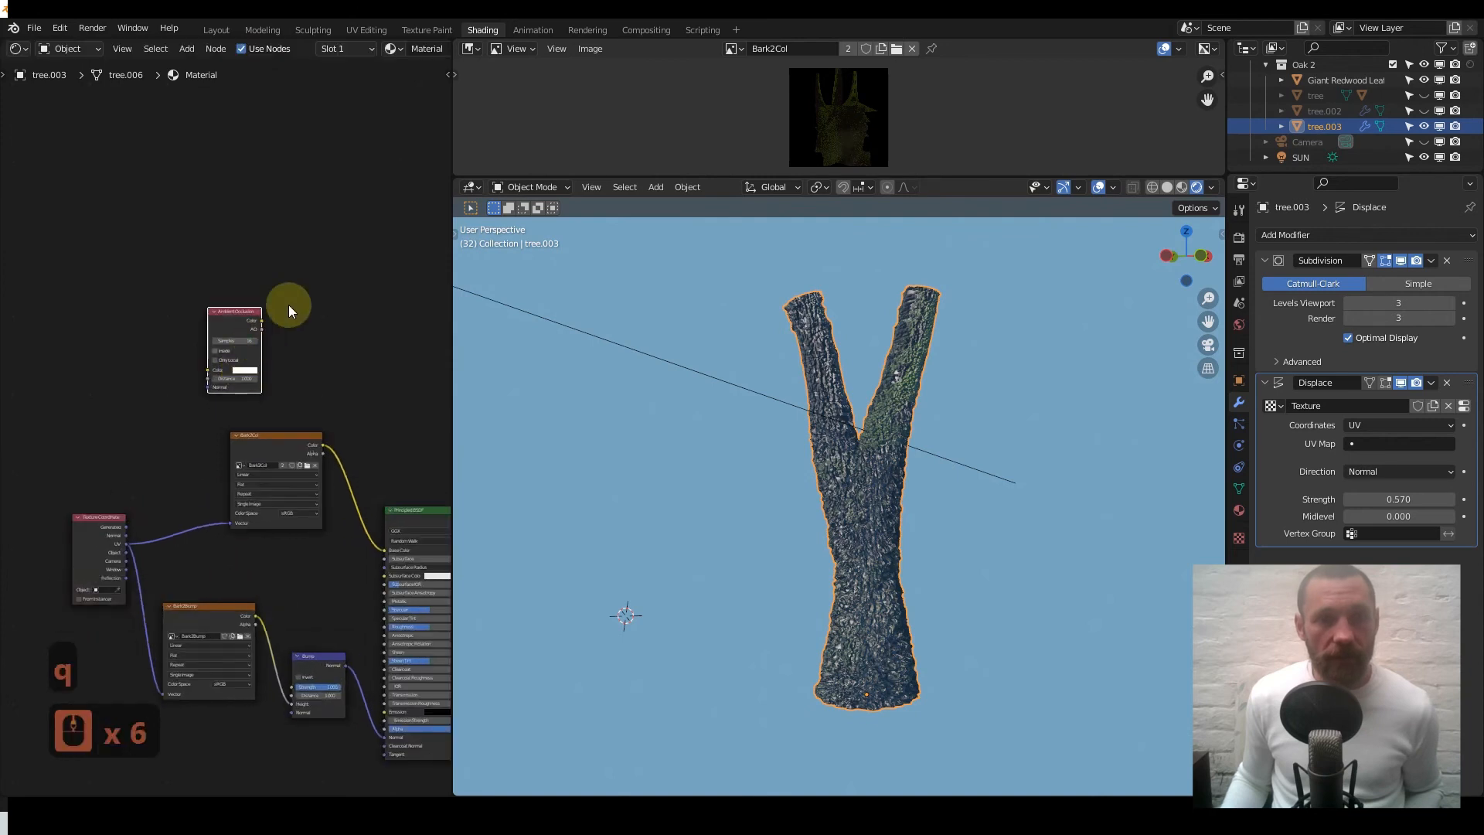
- Add a ColorRamp beside the Ambient Occlusion node and connect the occlusion Color output to its Fac
key(q)
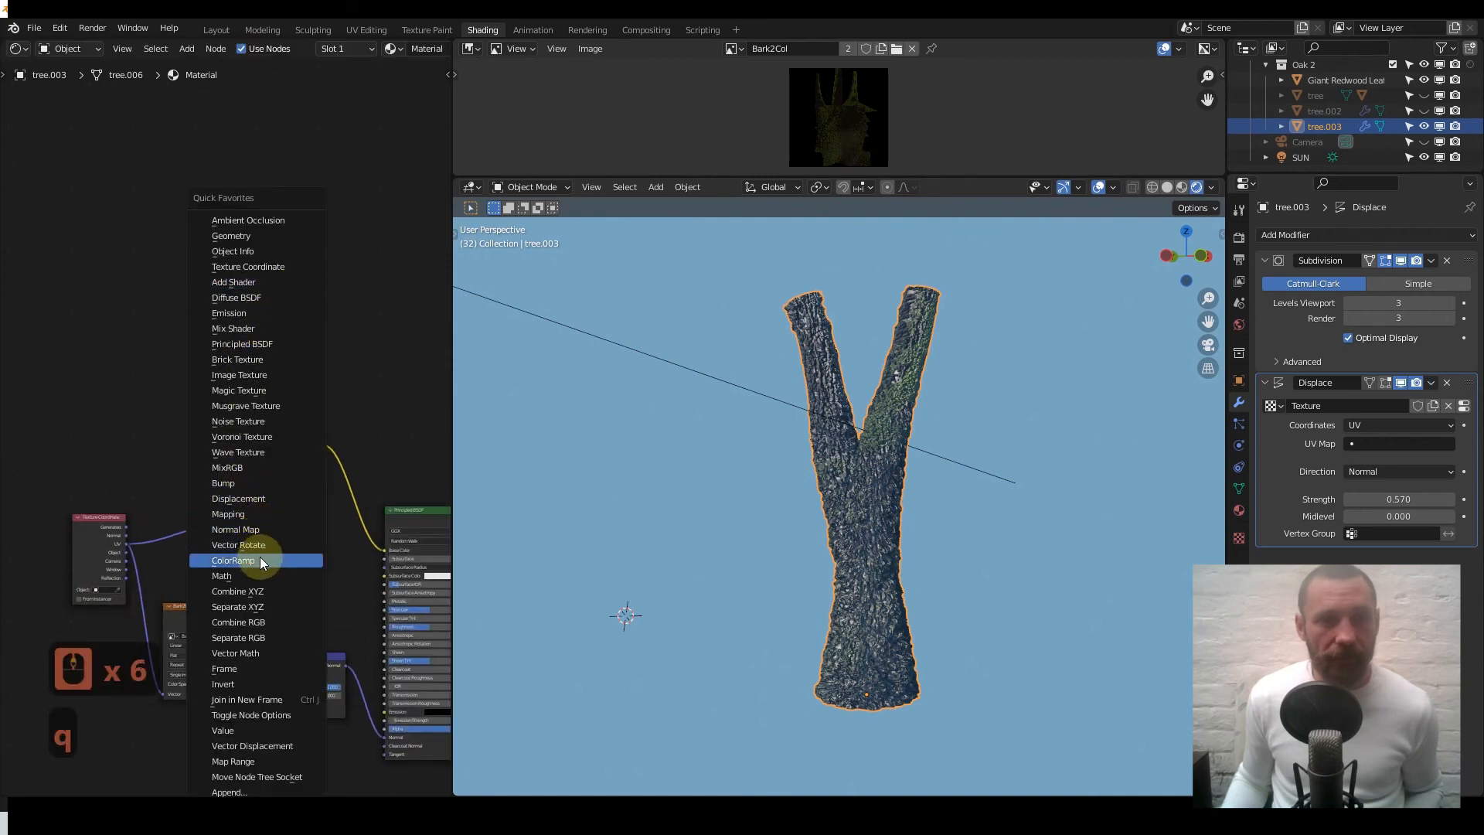
click(260, 560)
click(302, 299)
scroll(295, 300, up, 6)
middle_drag(294, 299, 167, 331)
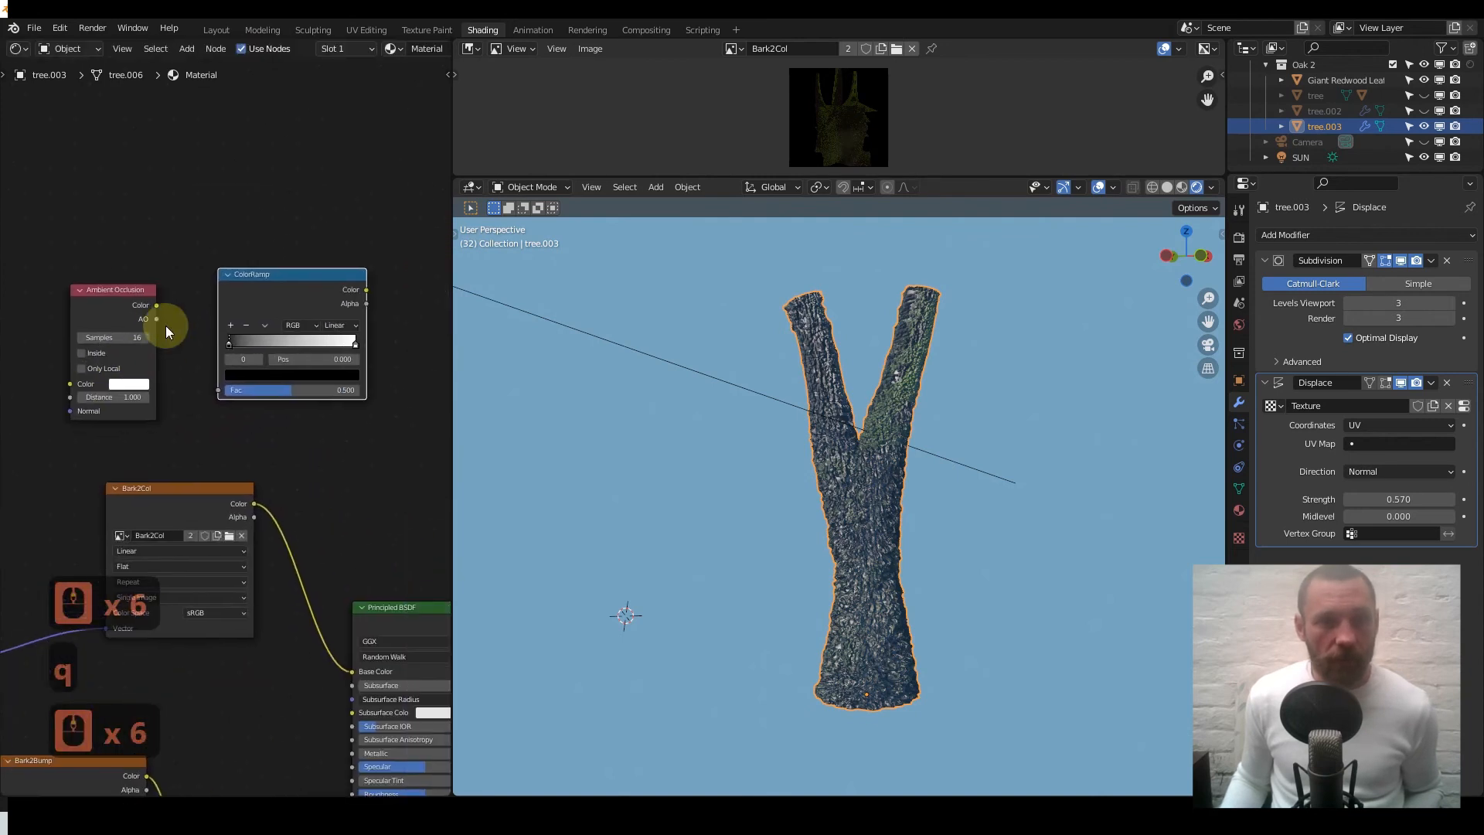
drag(159, 310, 218, 389)
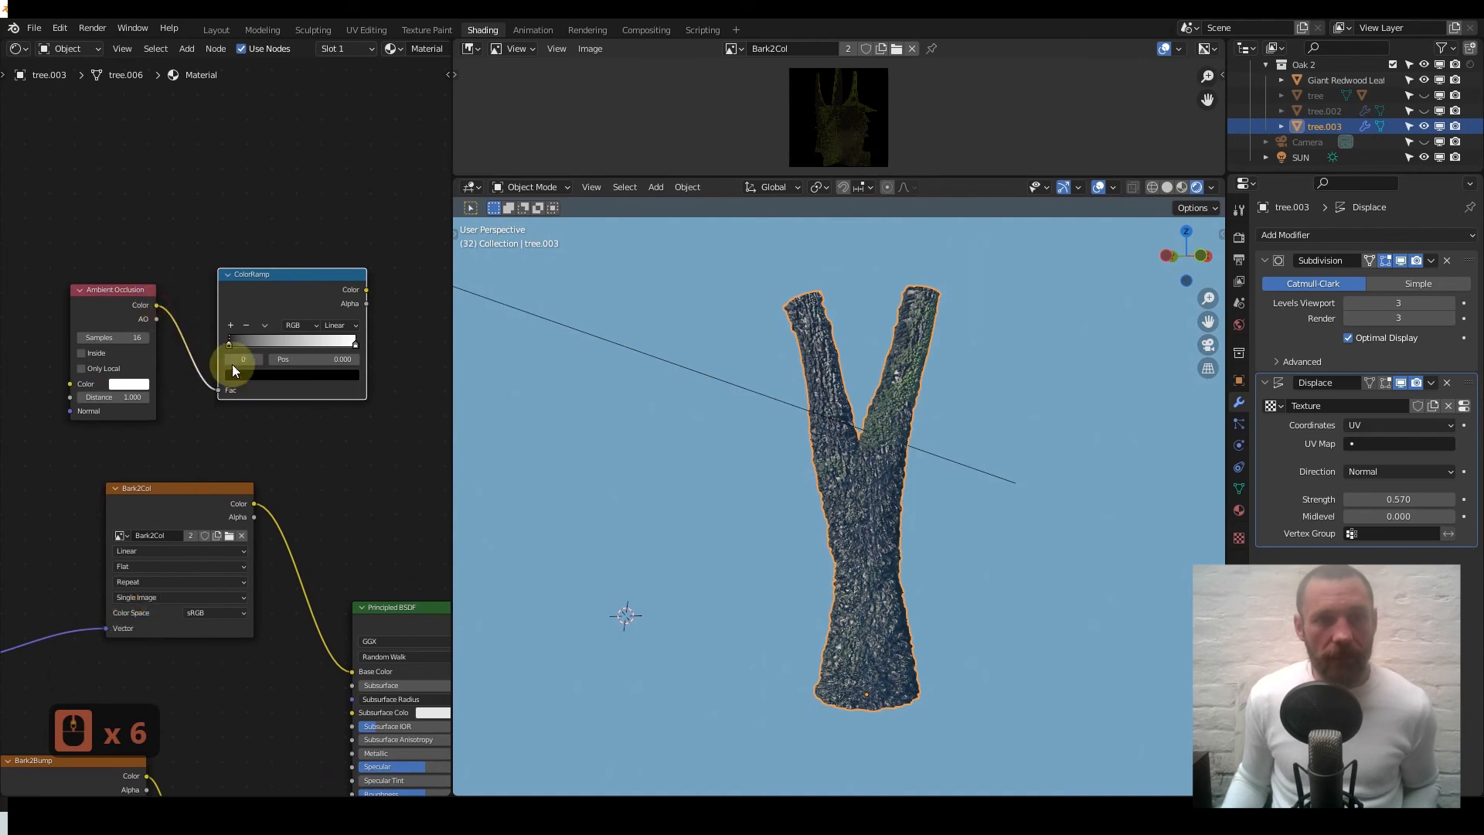
- Preview the ColorRamp output on the tree and shift its black stop to about 0.686
ctrl+shift+click(277, 302)
middle_drag(276, 385, 203, 415)
scroll(203, 416, up, 3)
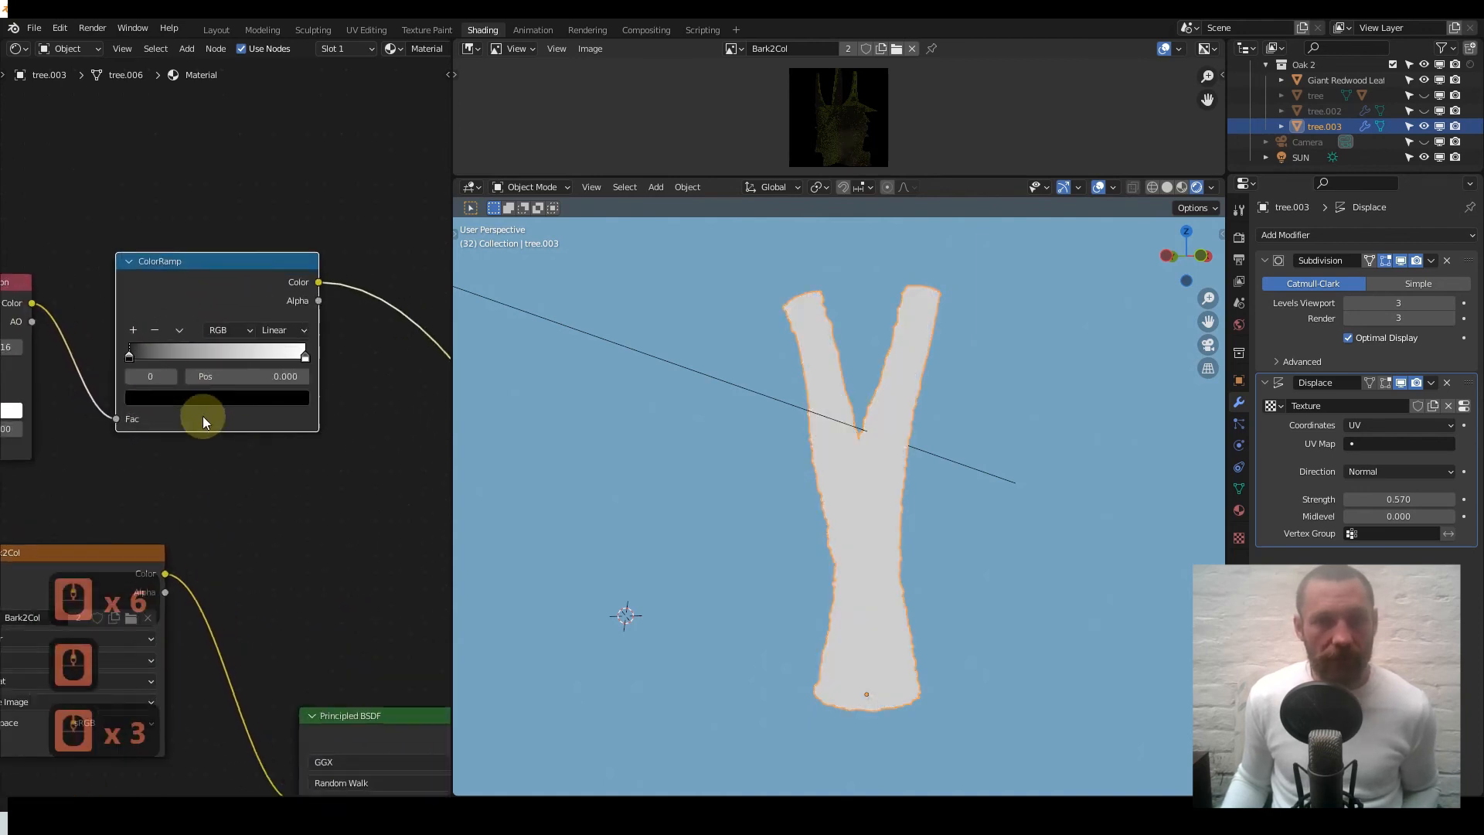
drag(137, 355, 225, 359)
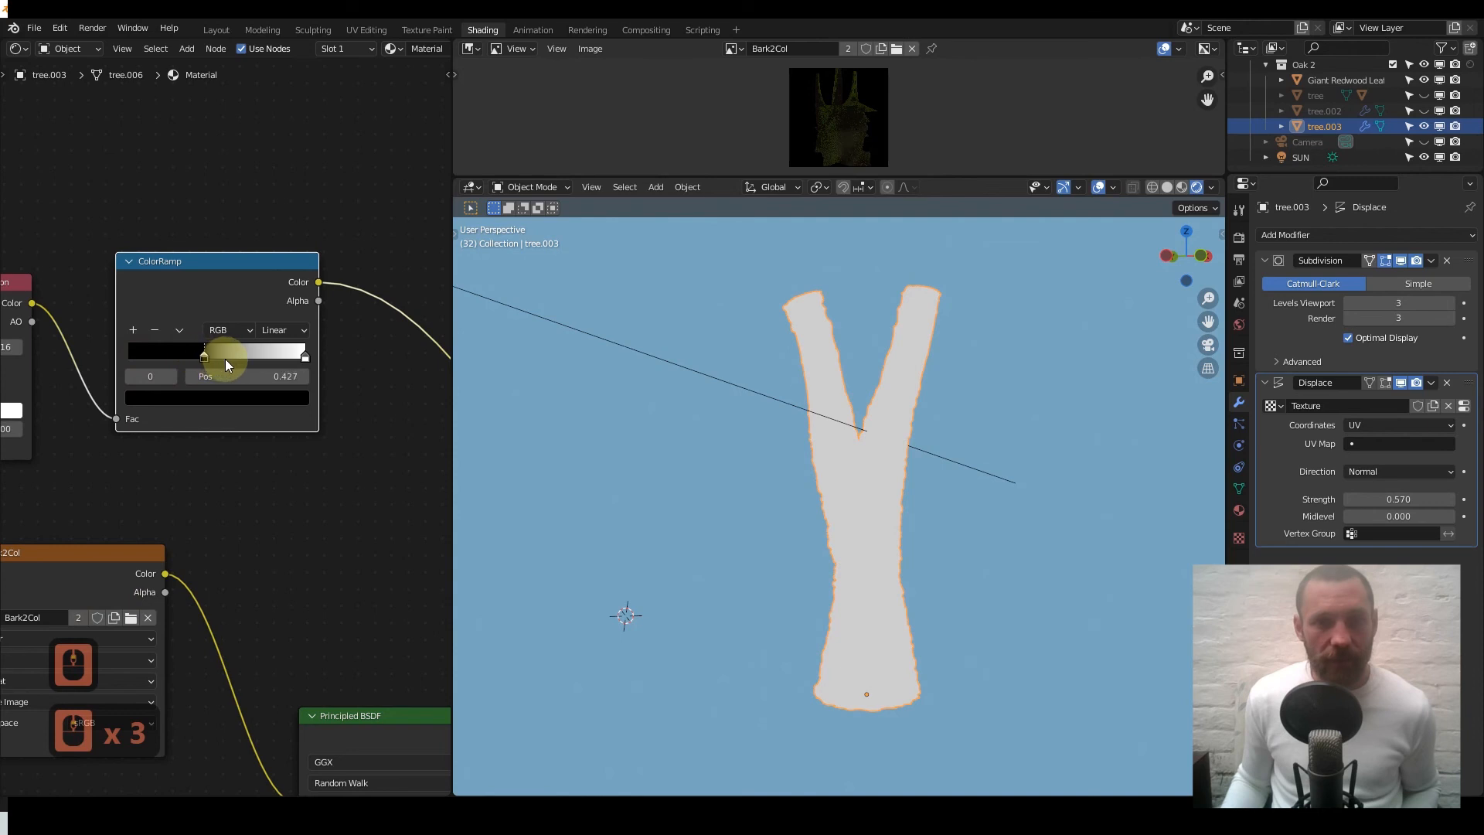
middle_drag(816, 468, 695, 463)
middle_drag(204, 366, 295, 367)
scroll(775, 500, up, 5)
middle_drag(775, 500, 698, 418)
drag(378, 358, 280, 355)
right_click(279, 355)
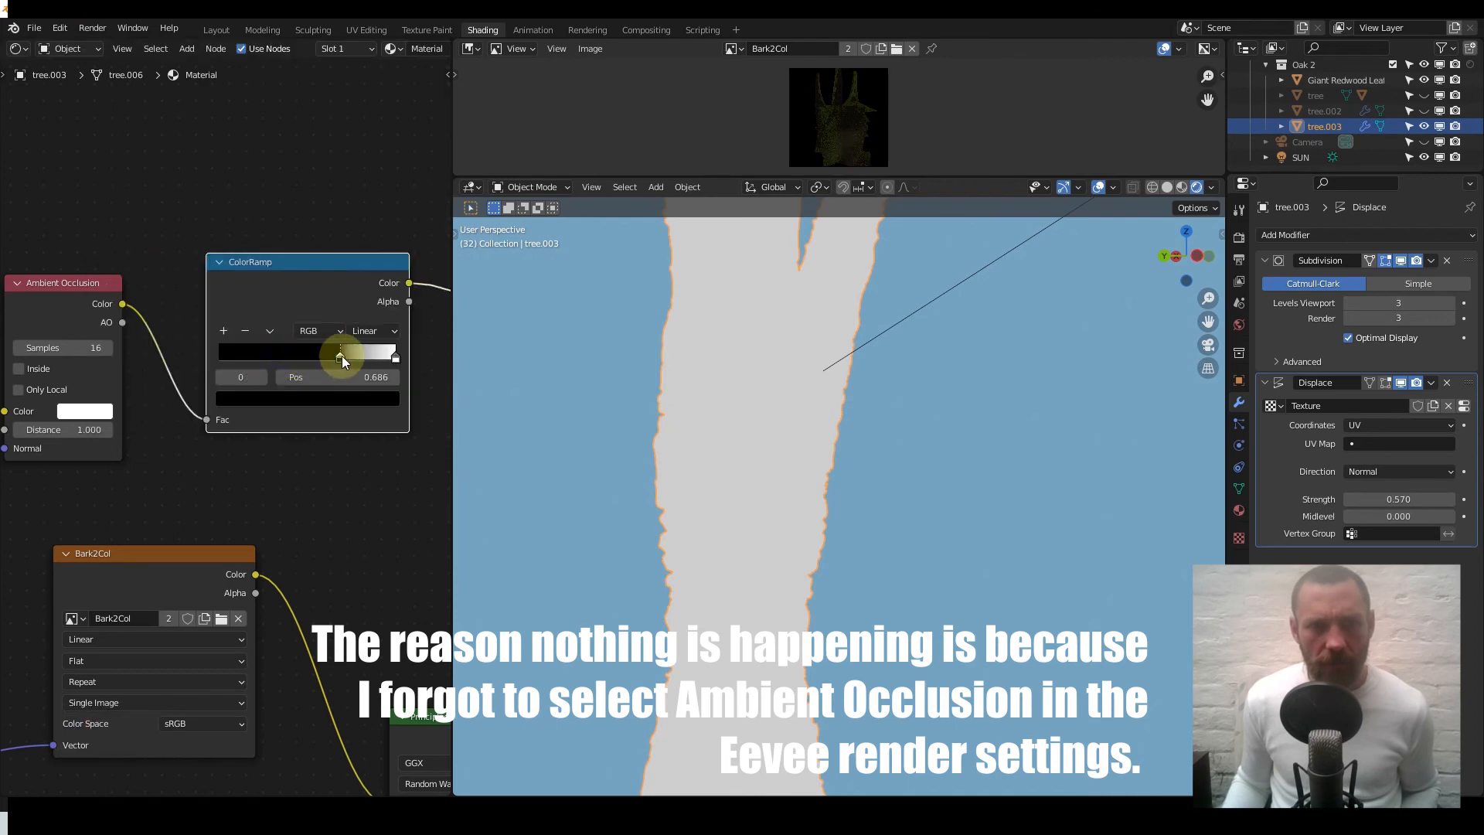
- Try the ColorRamp with its black and white stops swapped, and return the black stop to 0 and the white stop to the far end
drag(394, 357, 205, 354)
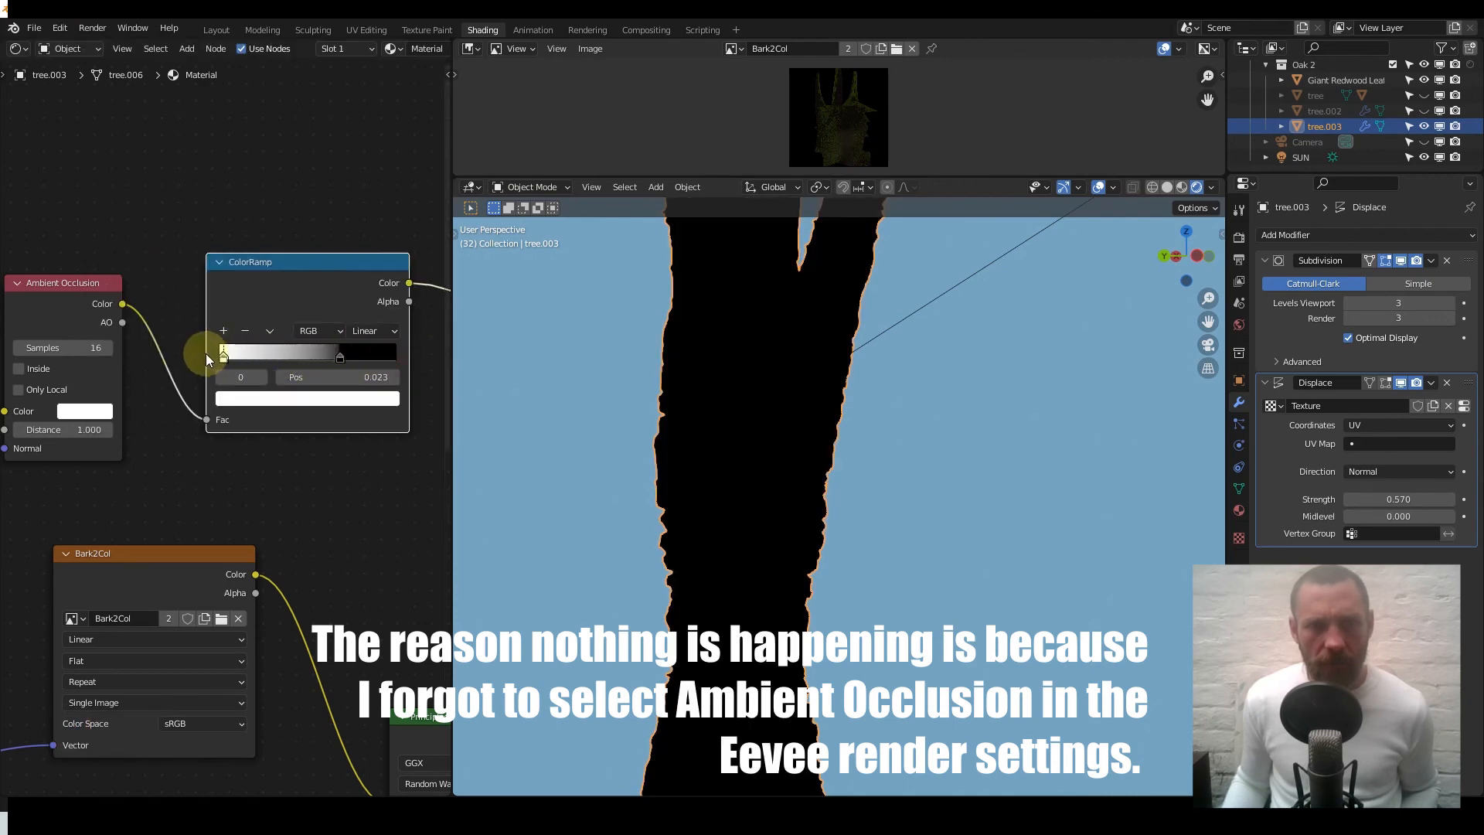
drag(340, 357, 396, 357)
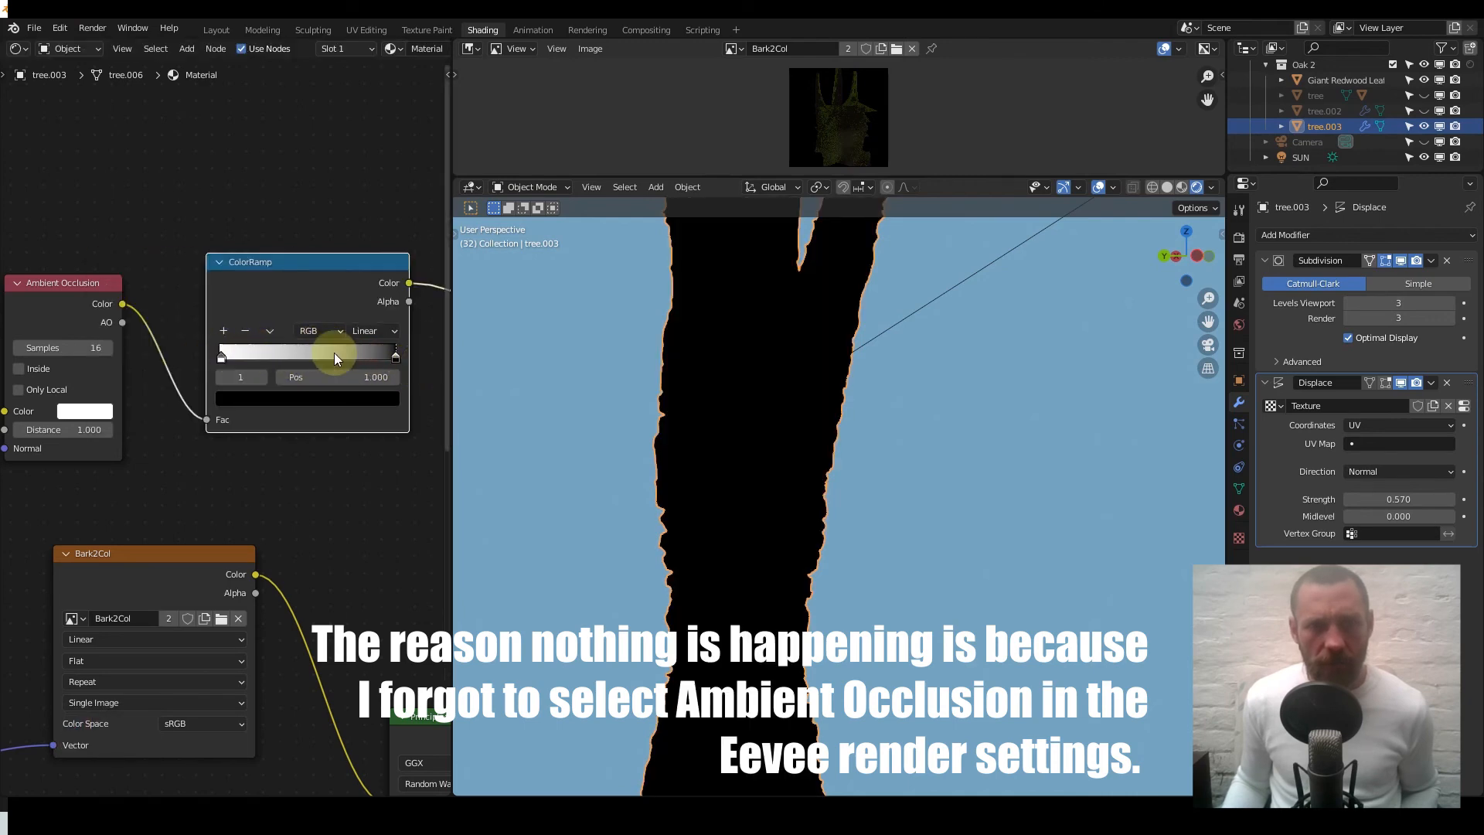
drag(221, 356, 166, 351)
drag(356, 354, 400, 353)
click(219, 356)
drag(220, 355, 176, 351)
- Feed the Ambient Occlusion node's AO output into the ColorRamp Fac and move the black stop to 0.314
scroll(175, 352, down, 4)
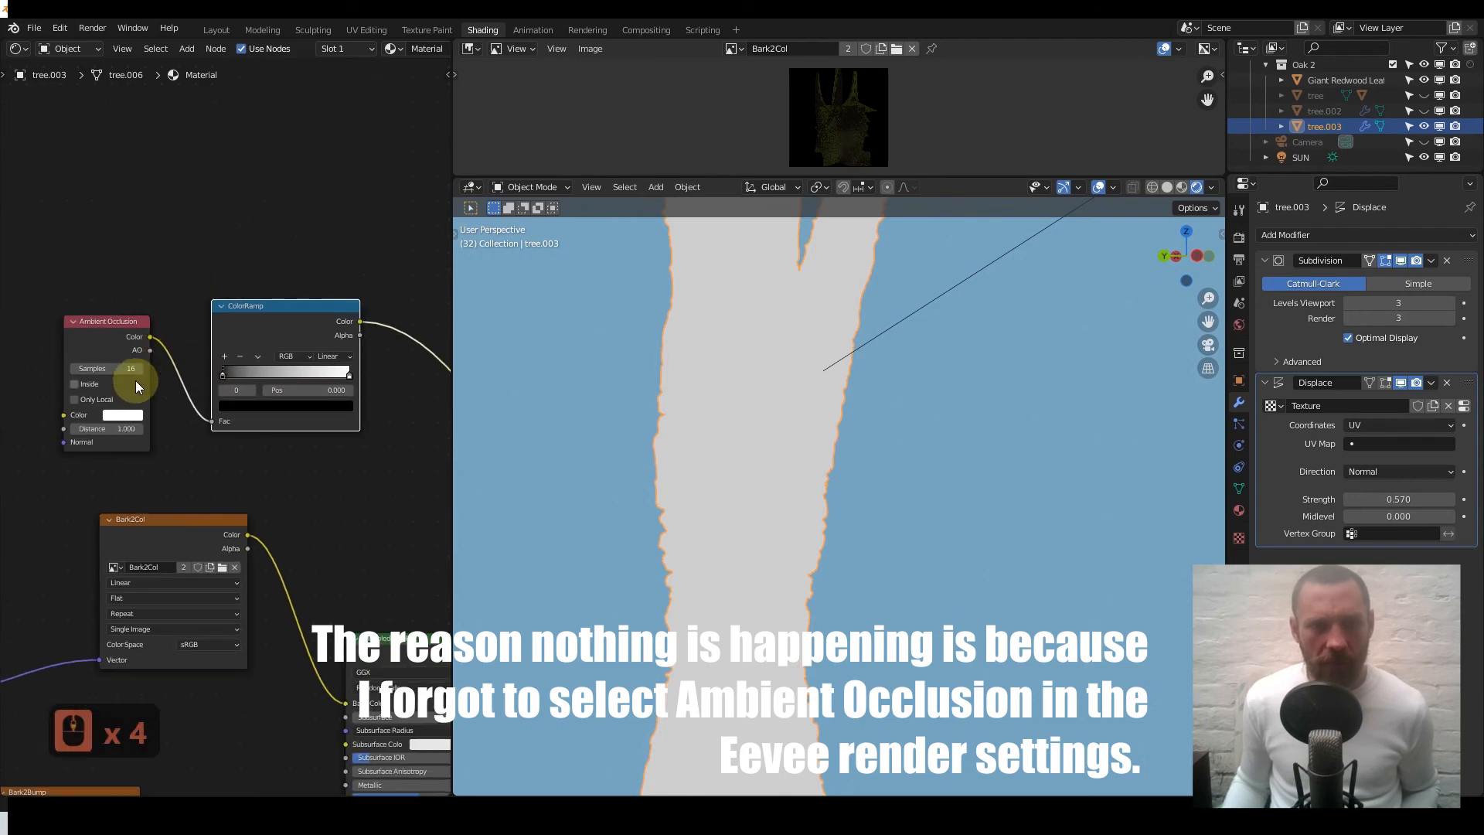
drag(211, 419, 262, 378)
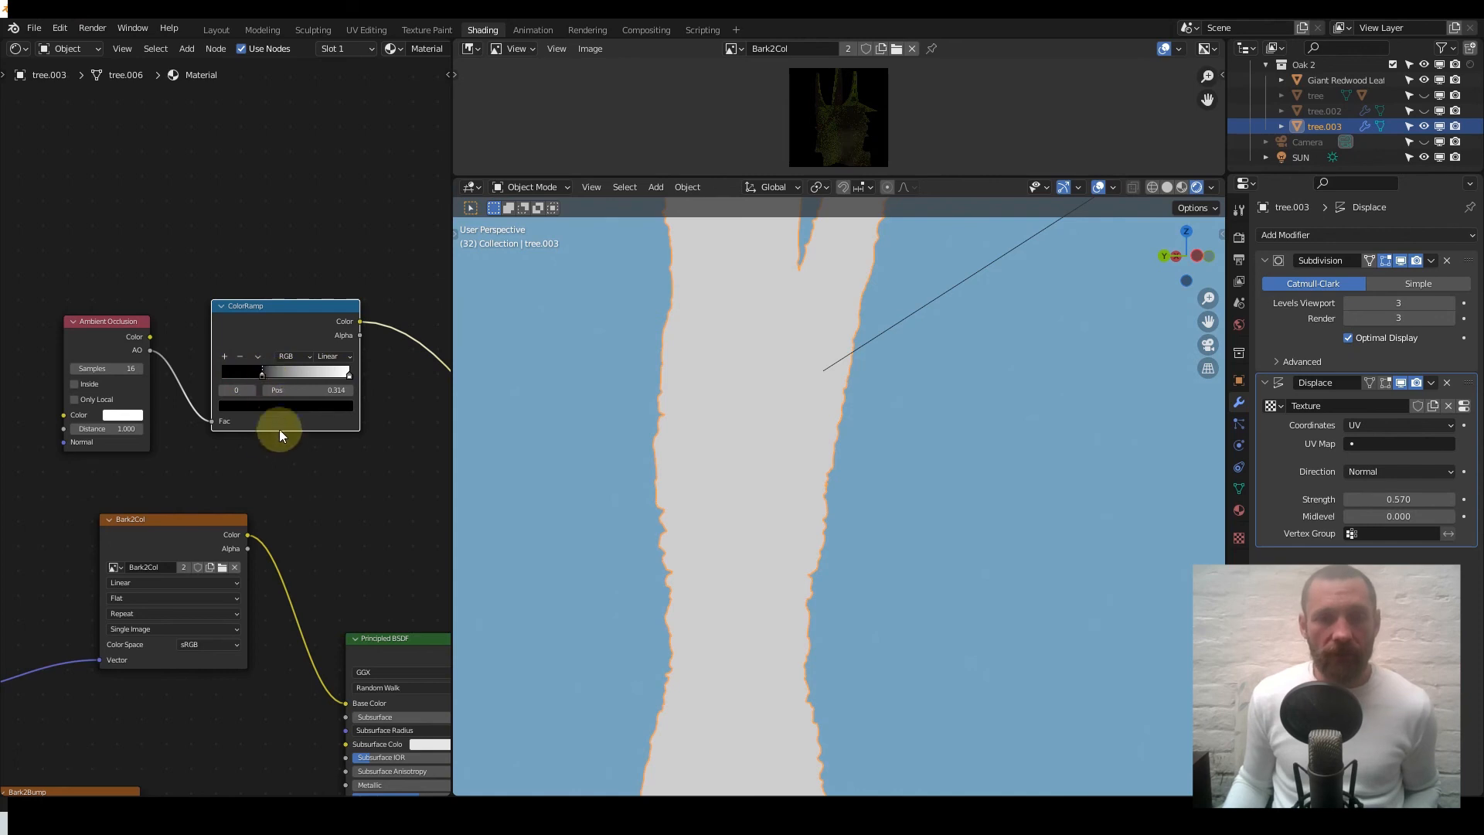
scroll(266, 447, down, 7)
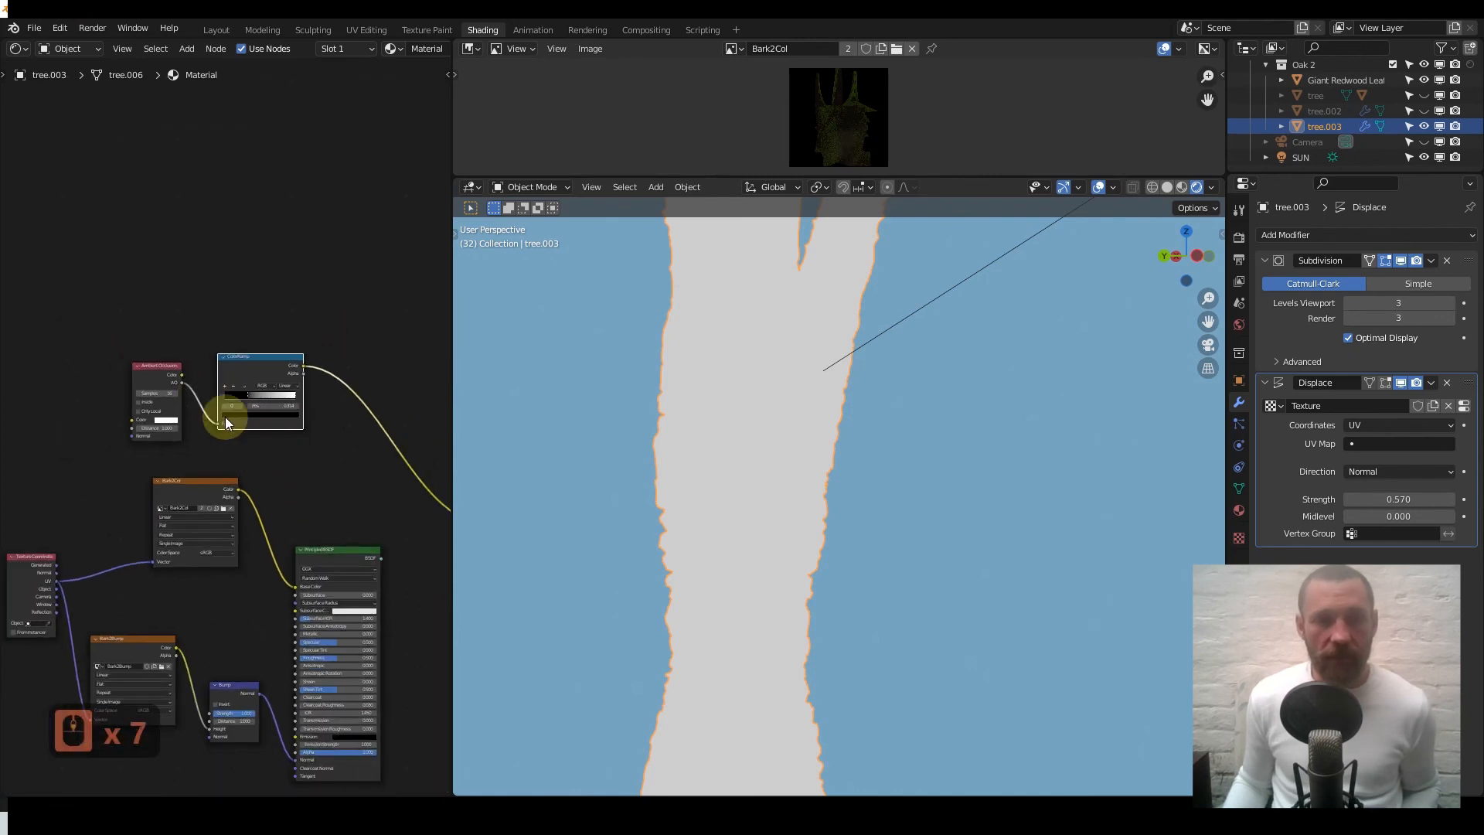
scroll(226, 418, up, 5)
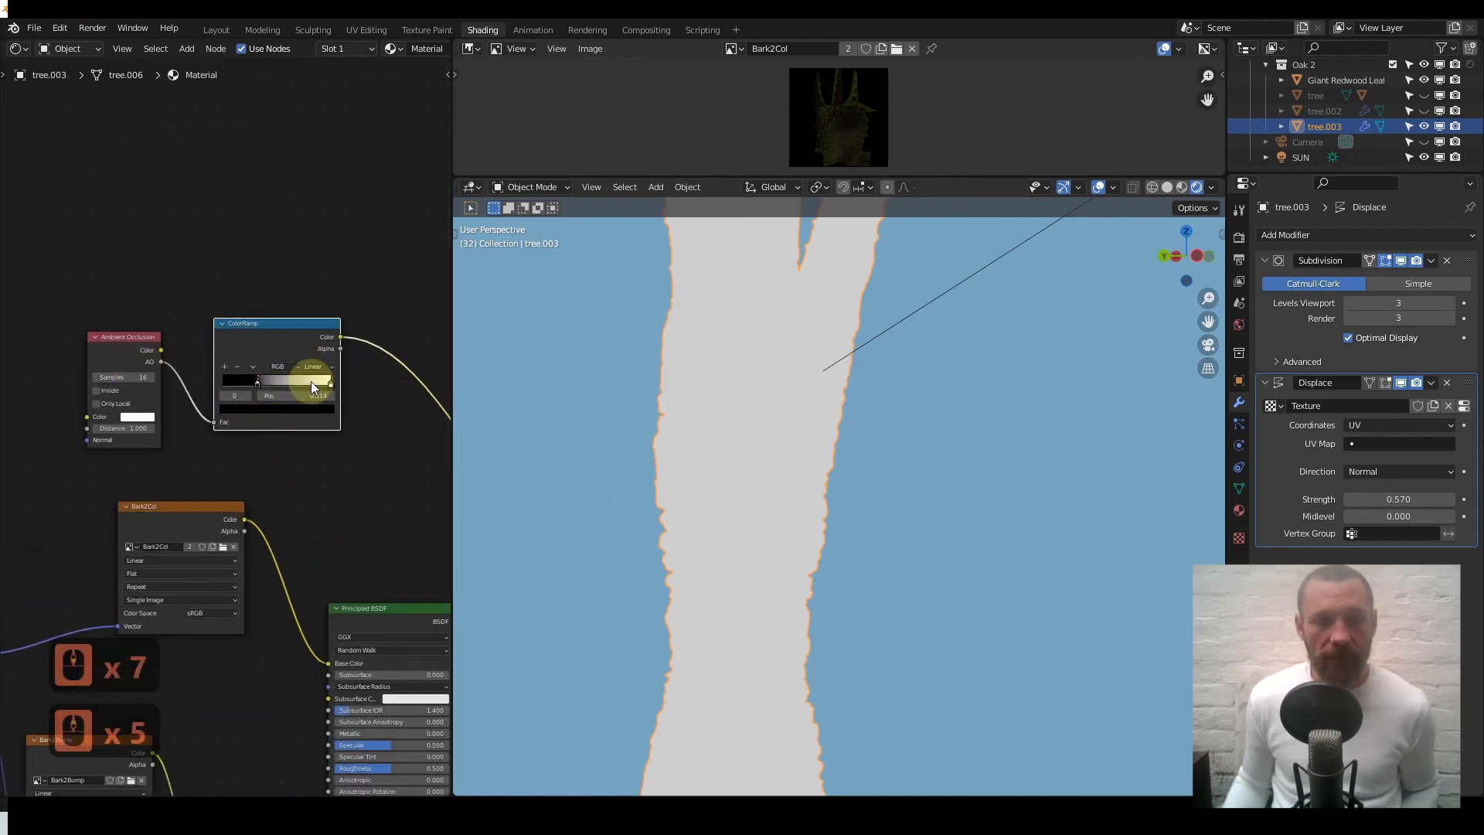
- Move the Principled BSDF away from the texture nodes and add a MixRGB node in the space between them
scroll(340, 510, down, 7)
drag(327, 535, 424, 530)
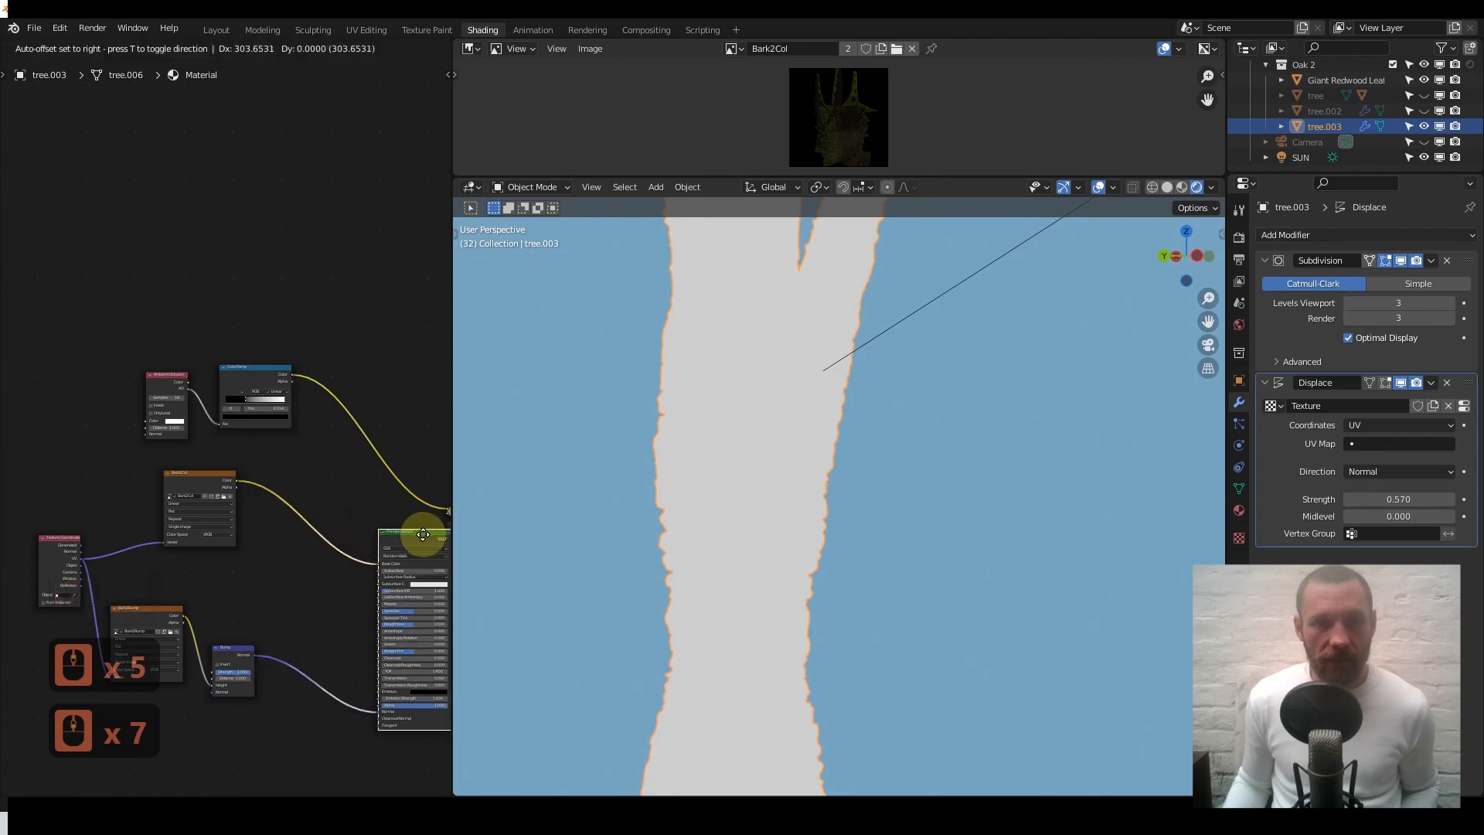
scroll(290, 437, up, 4)
key(q)
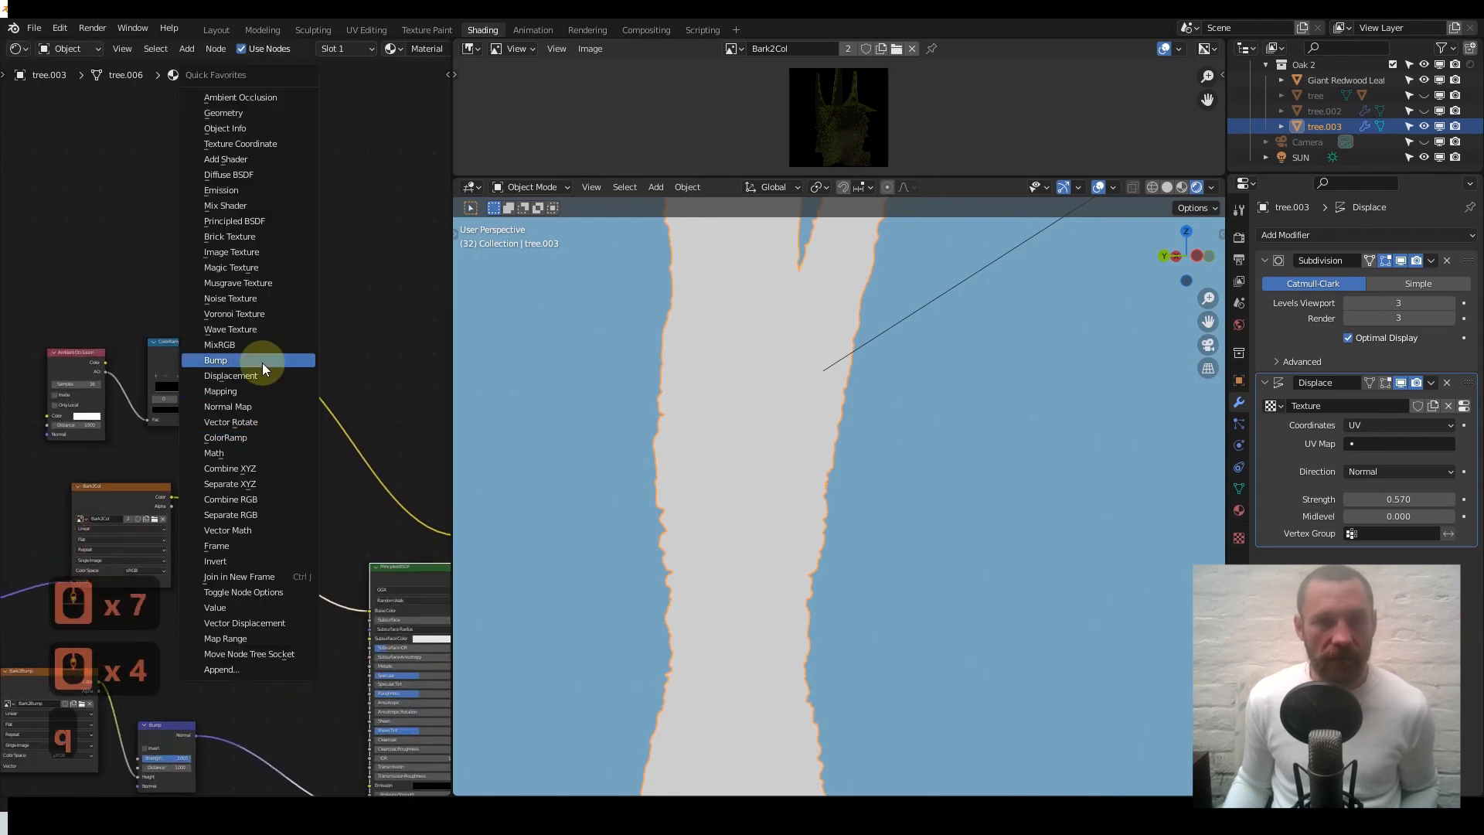
click(262, 345)
click(279, 433)
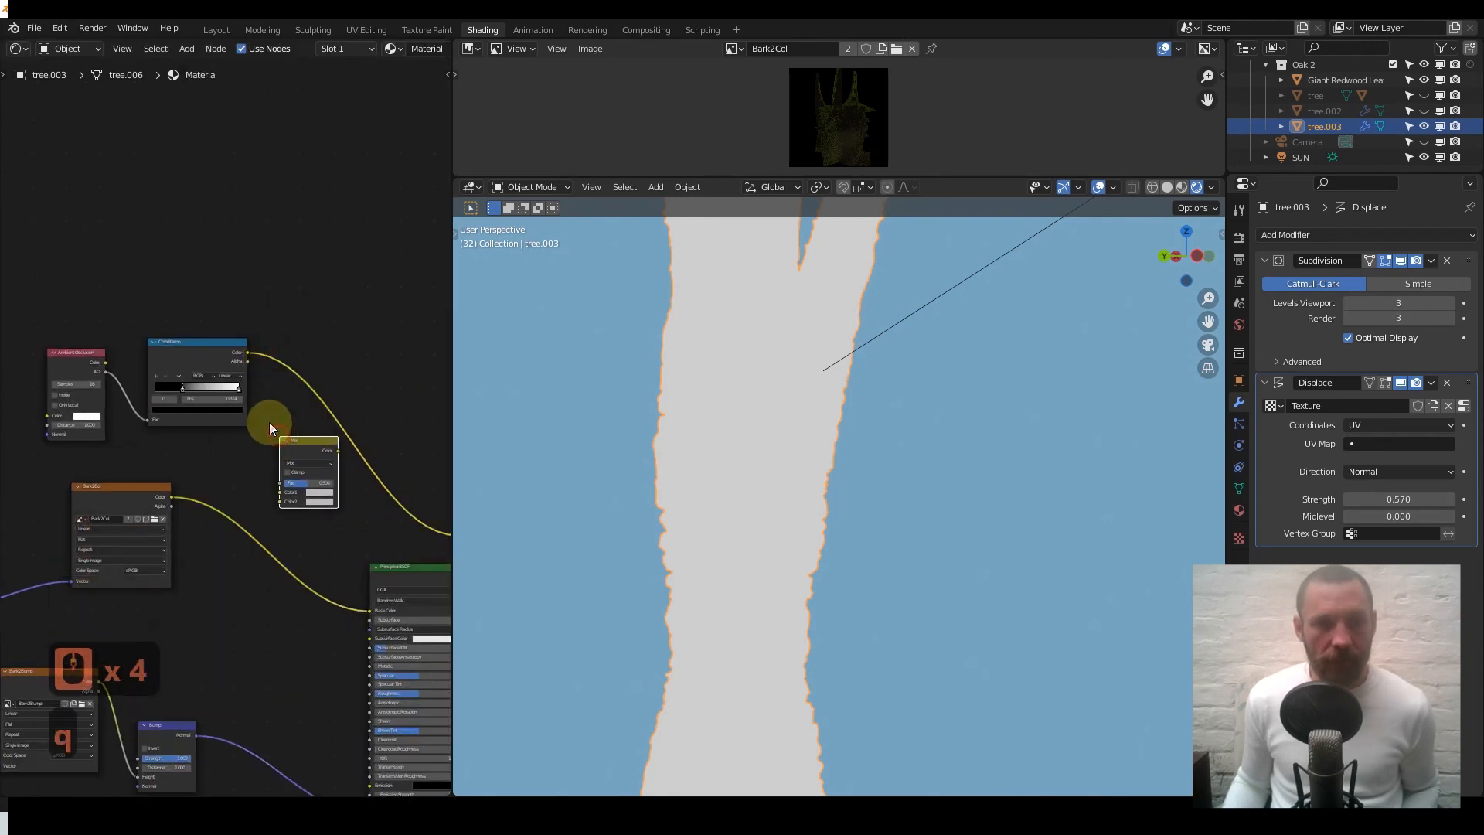
- Connect the ColorRamp Color to the Mix node's Color2 and the Bark2Col Color to its Color1
scroll(269, 421, up, 4)
drag(296, 514, 301, 528)
drag(150, 522, 299, 514)
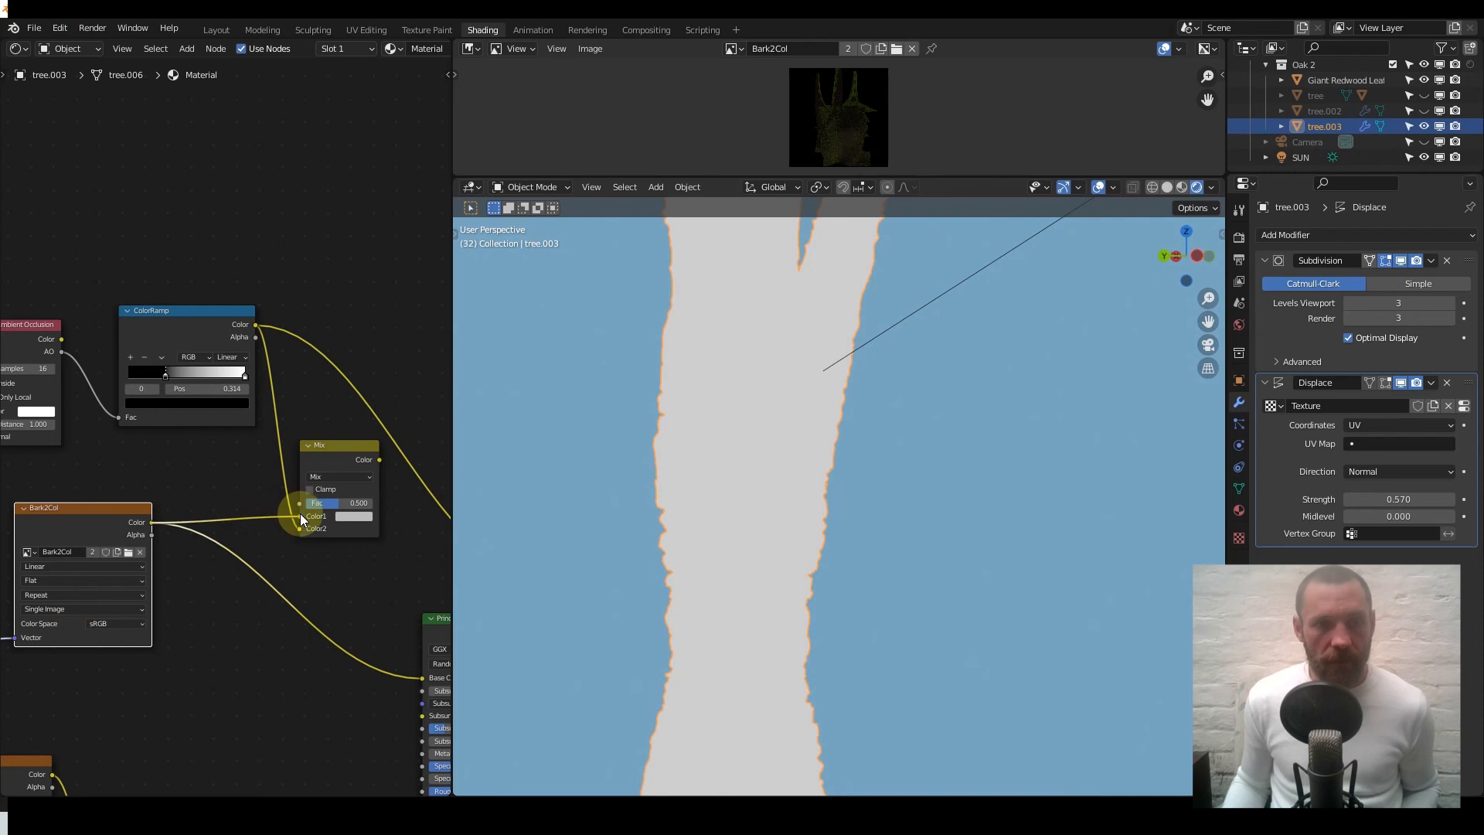
- Change the Mix node's blending mode to Multiply with a Fac of 1.000
click(355, 477)
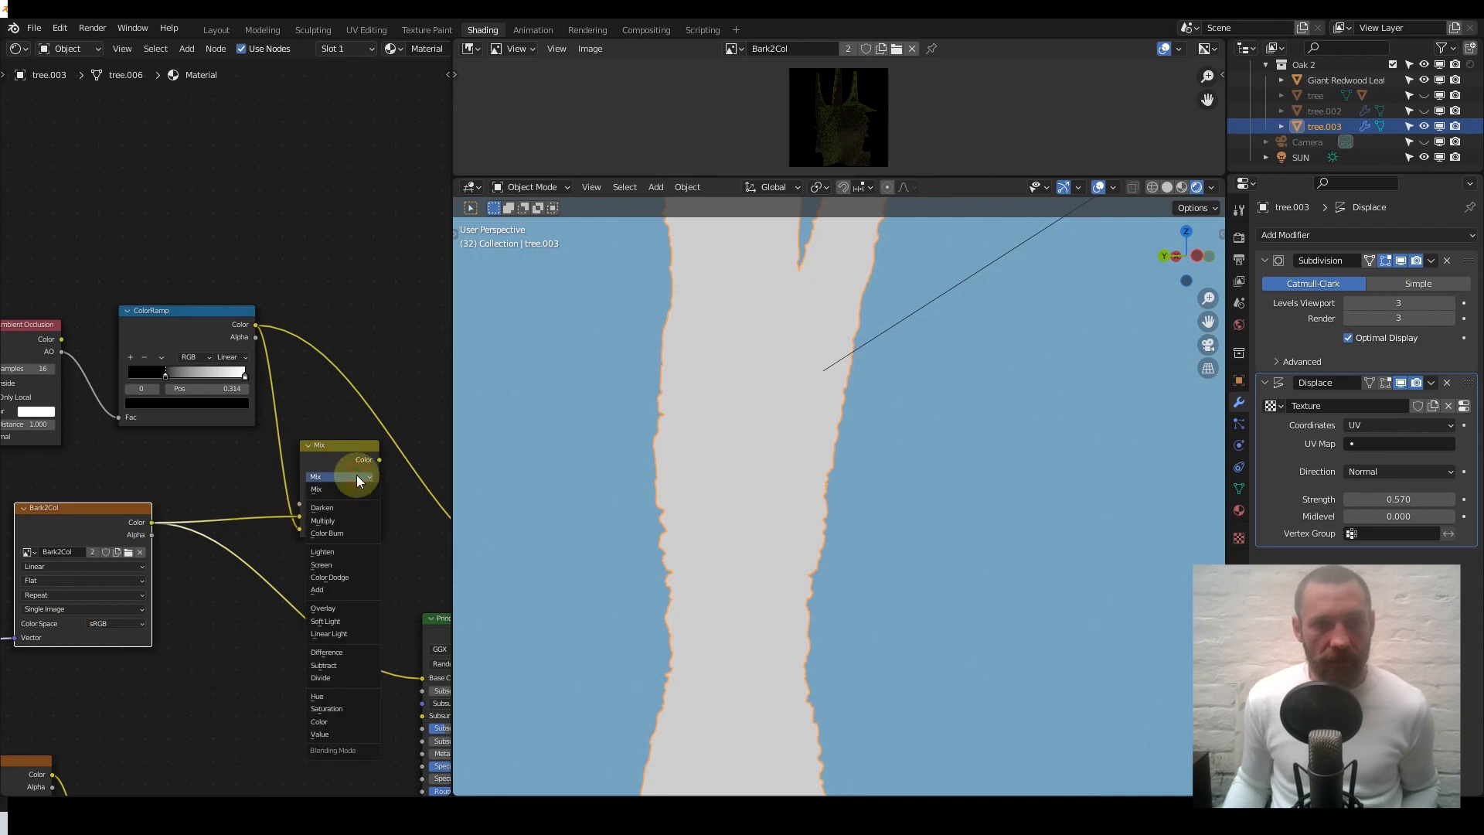
click(345, 520)
scroll(256, 502, down, 3)
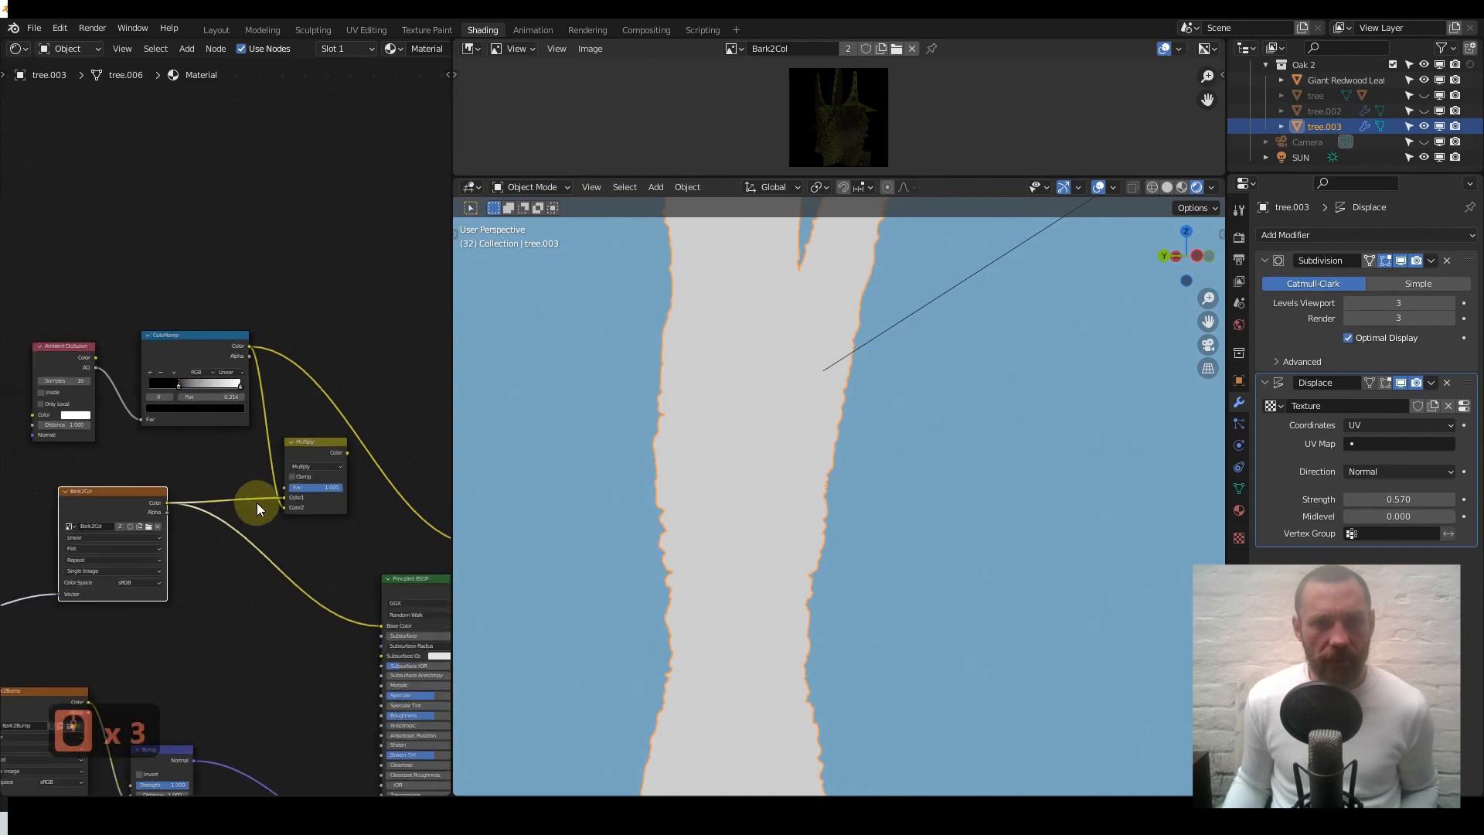
- Connect the Multiply Color to the Principled BSDF's Base Color, route the Principled BSDF back to the Material Output and check the tree
middle_drag(256, 502, 104, 433)
drag(243, 383, 281, 554)
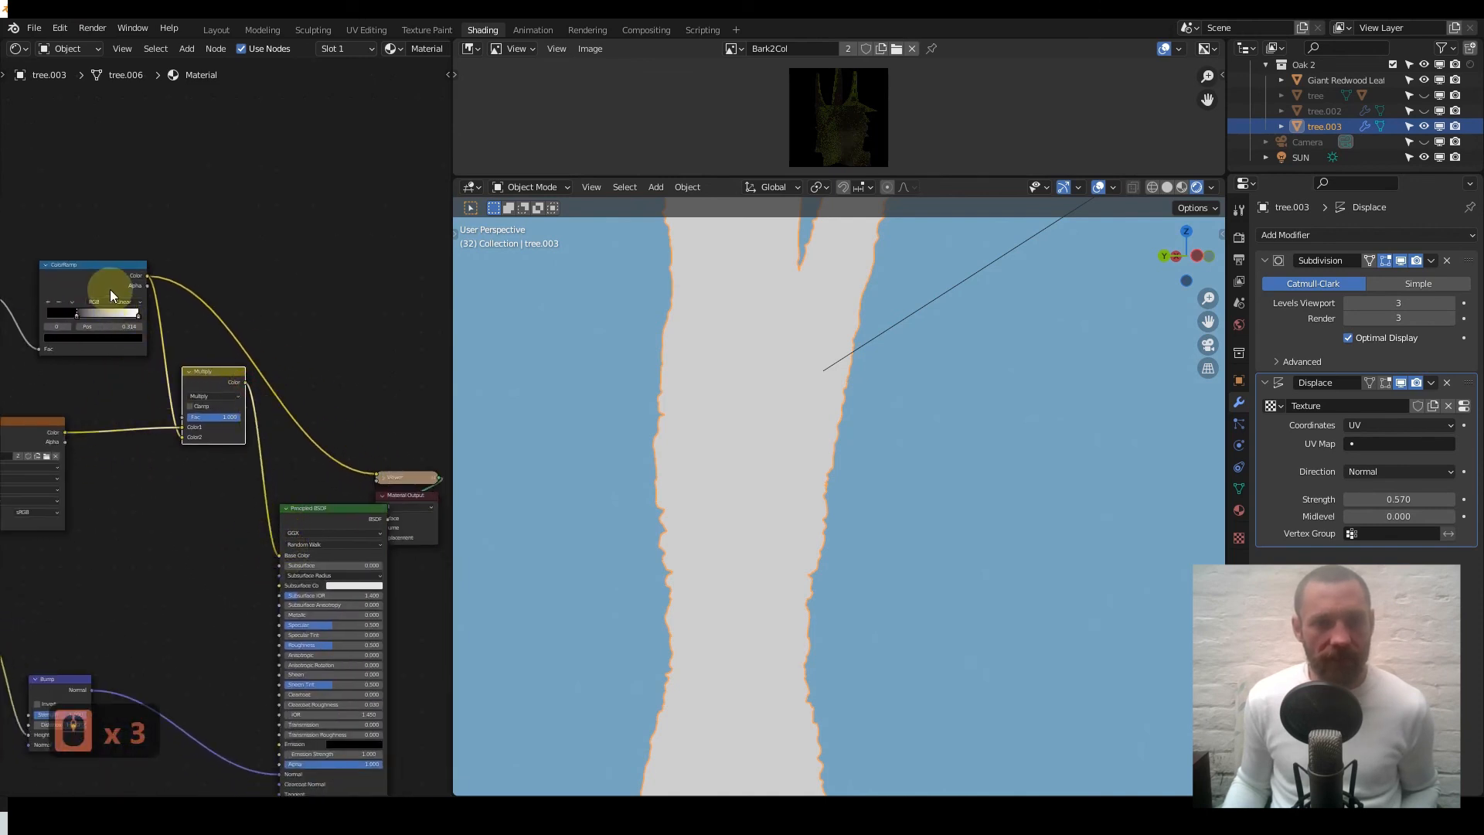
ctrl+shift+click(317, 506)
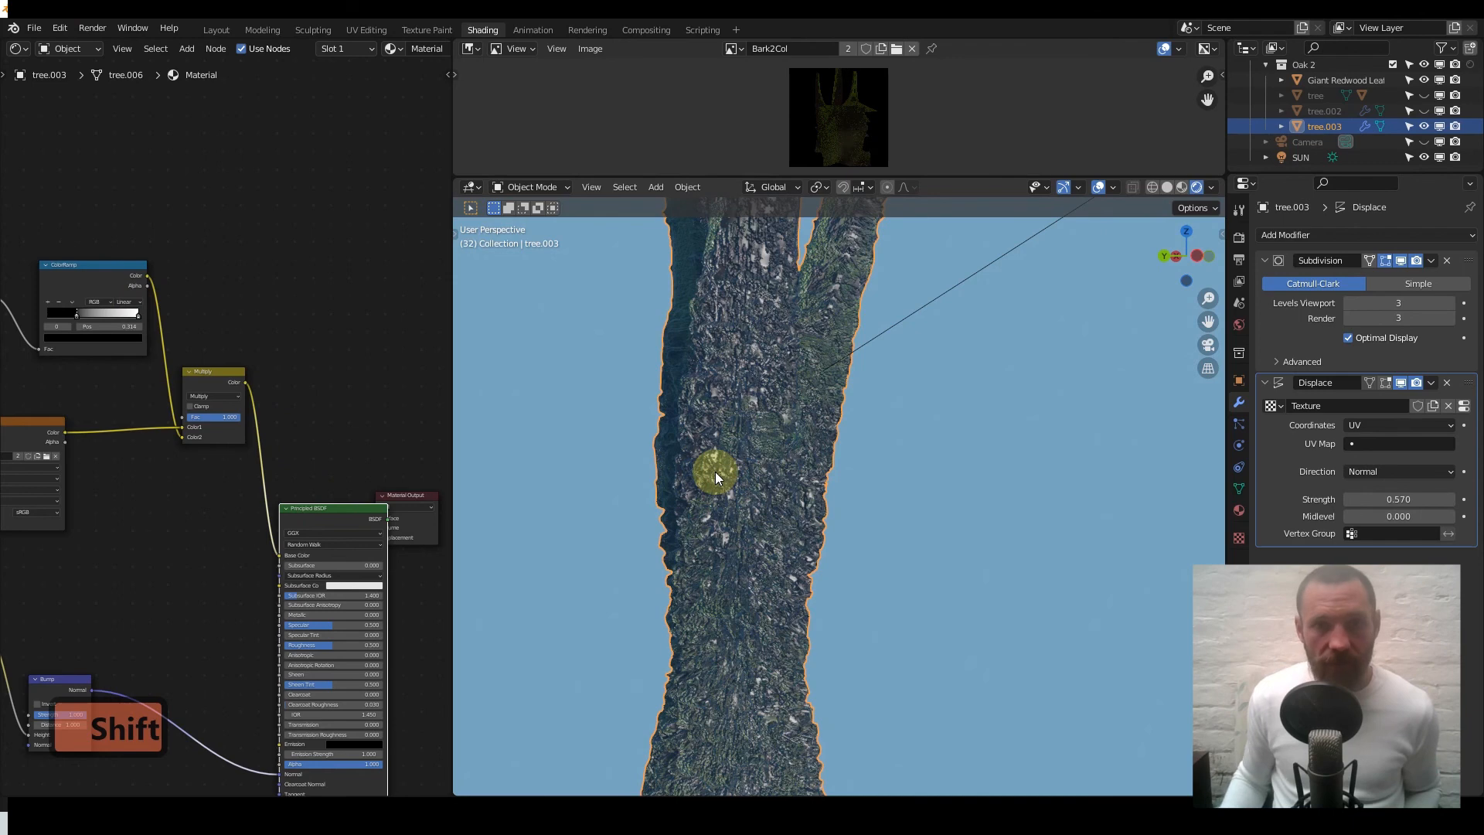
scroll(715, 474, down, 3)
mouse_move(715, 471)
middle_down()
mouse_move(768, 490)
mouse_move(629, 497)
mouse_move(740, 475)
middle_up()
scroll(411, 479, down, 6)
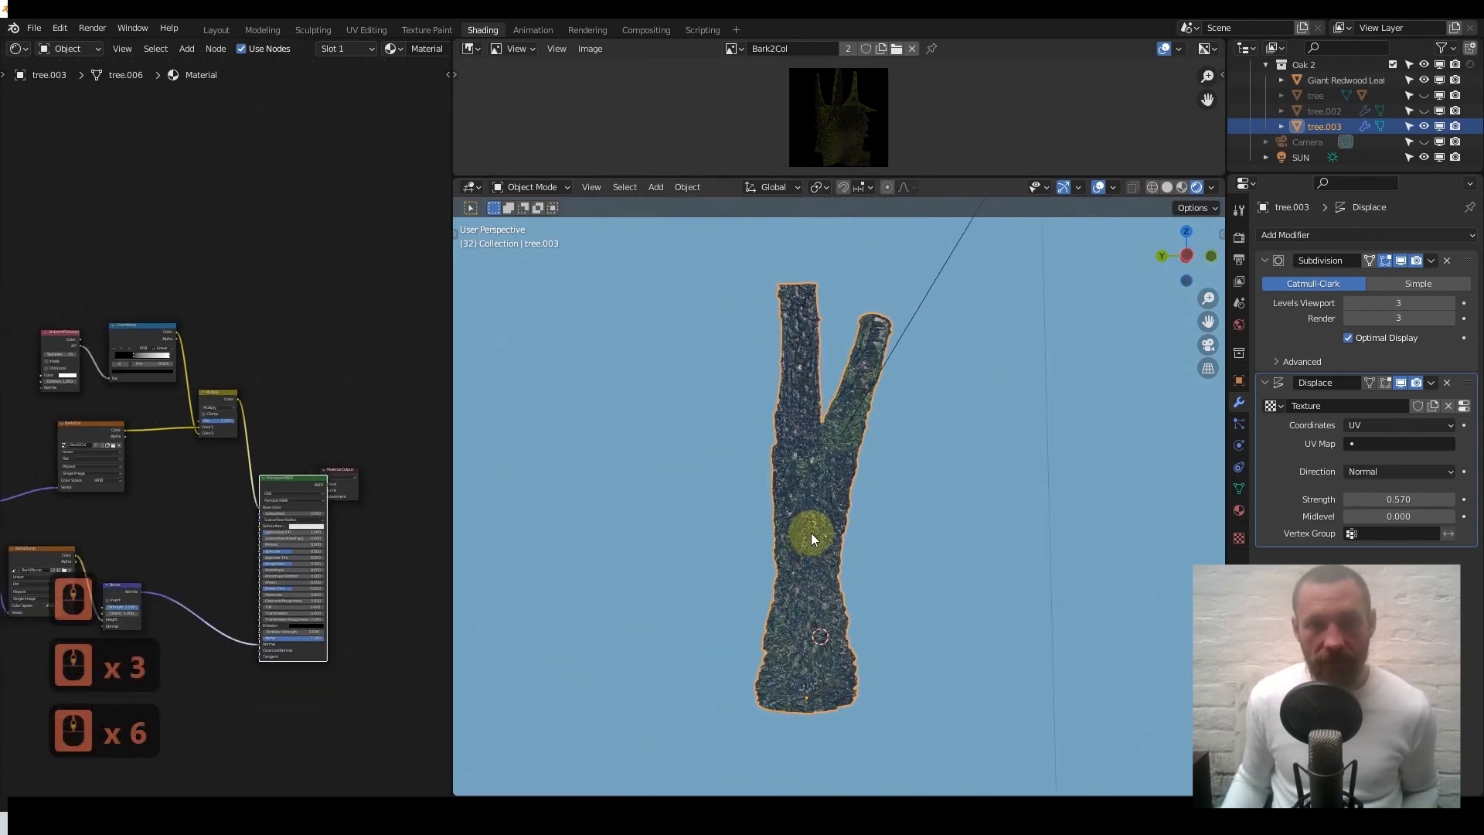
scroll(829, 527, up, 3)
scroll(870, 493, down, 2)
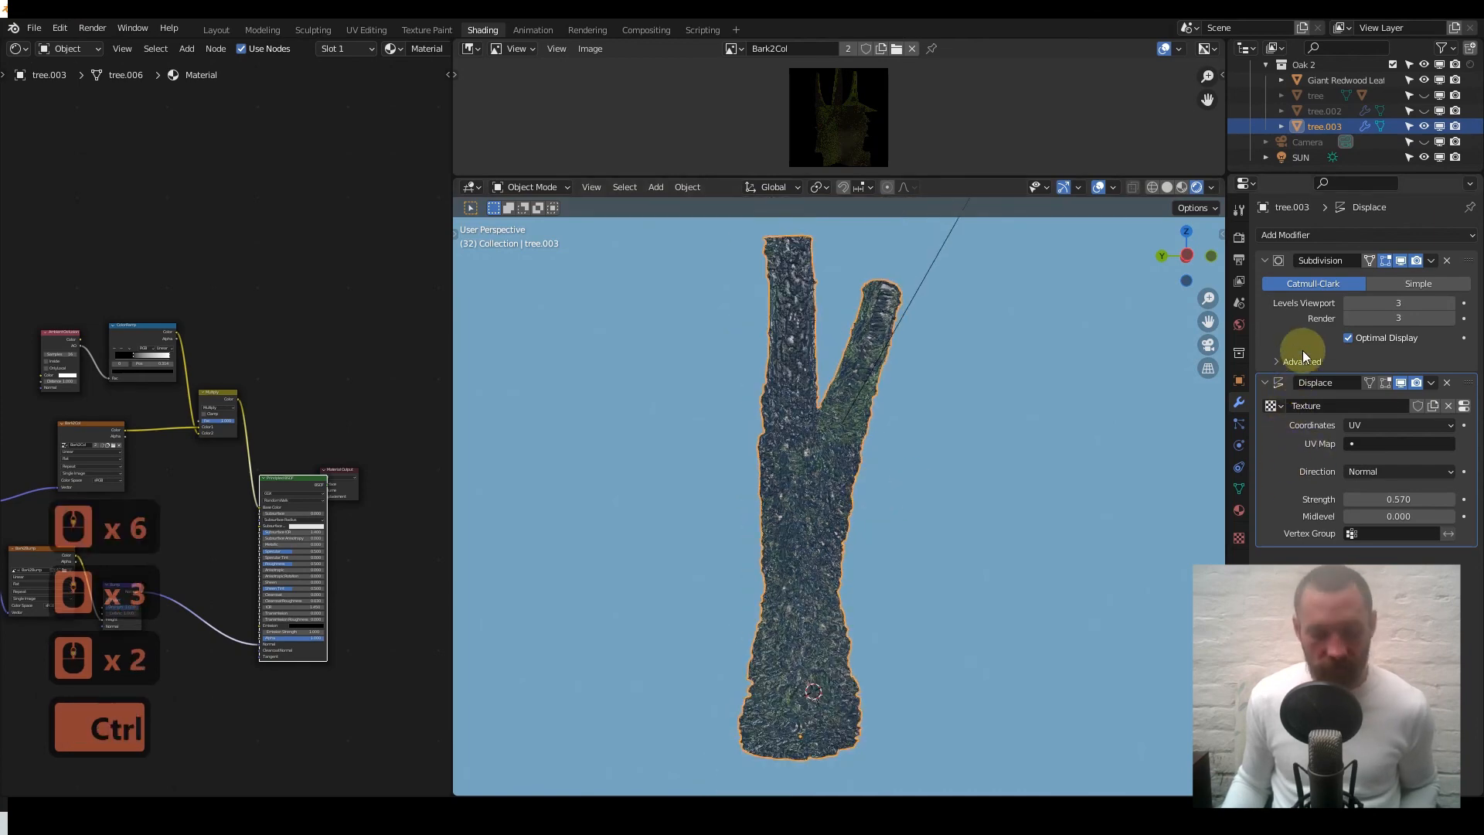
- Apply the Subdivision and Displace modifiers to the duplicate tree and inspect its mesh up close in Edit Mode
key(ctrl+a)
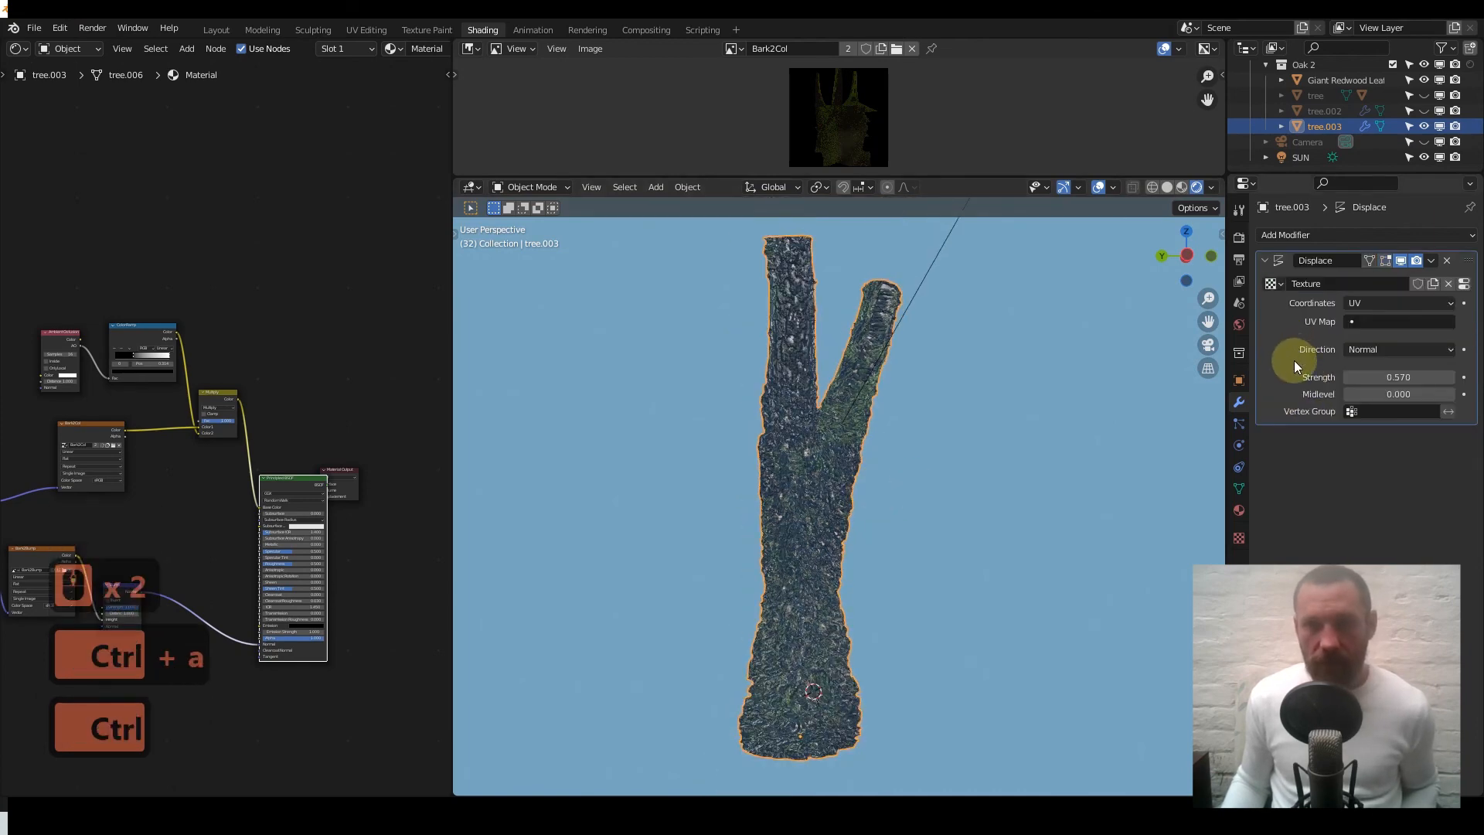
key(ctrl+a)
scroll(833, 503, up, 3)
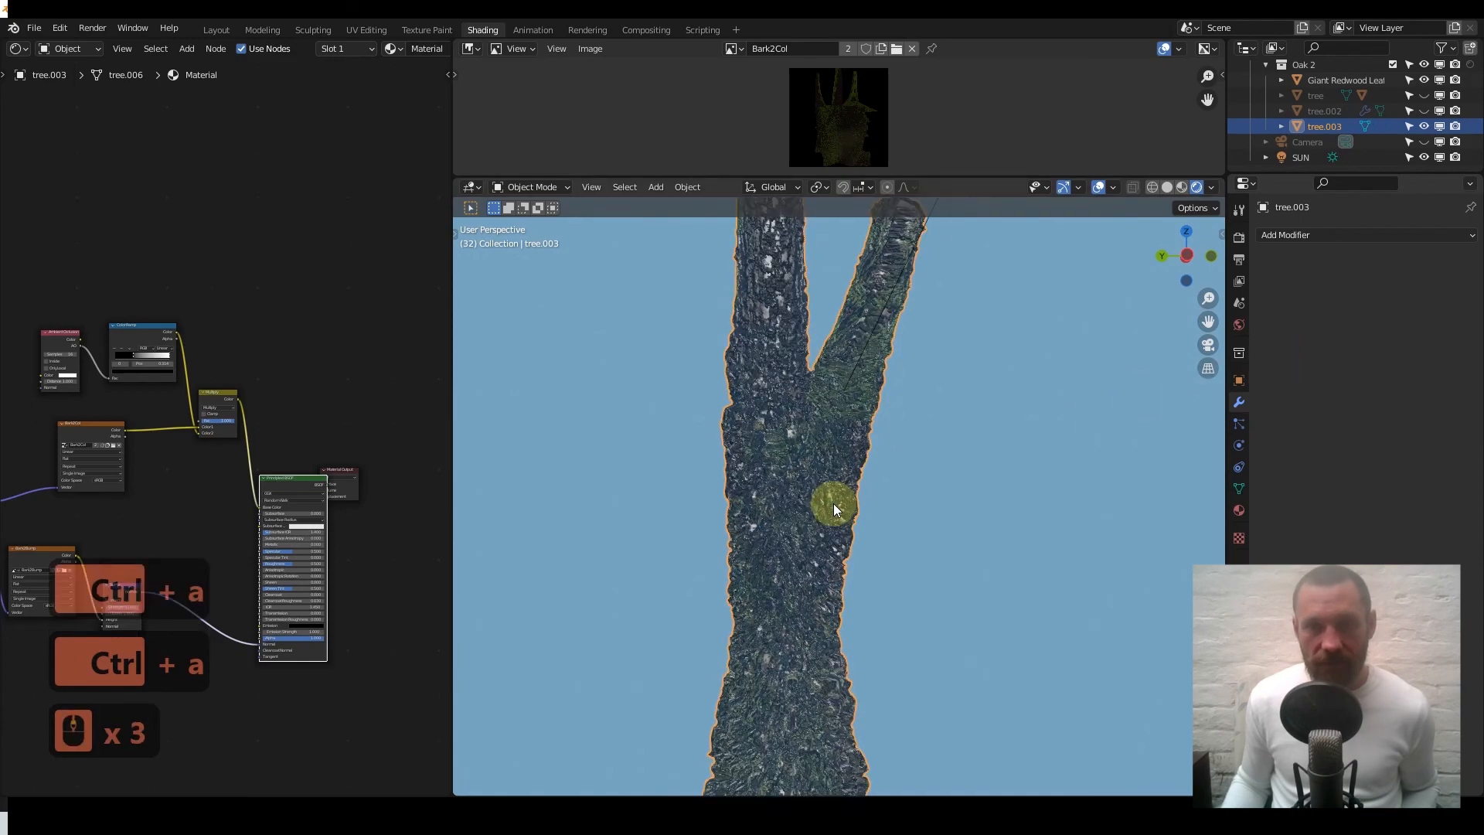
scroll(833, 503, up, 2)
key(Tab)
scroll(838, 503, up, 8)
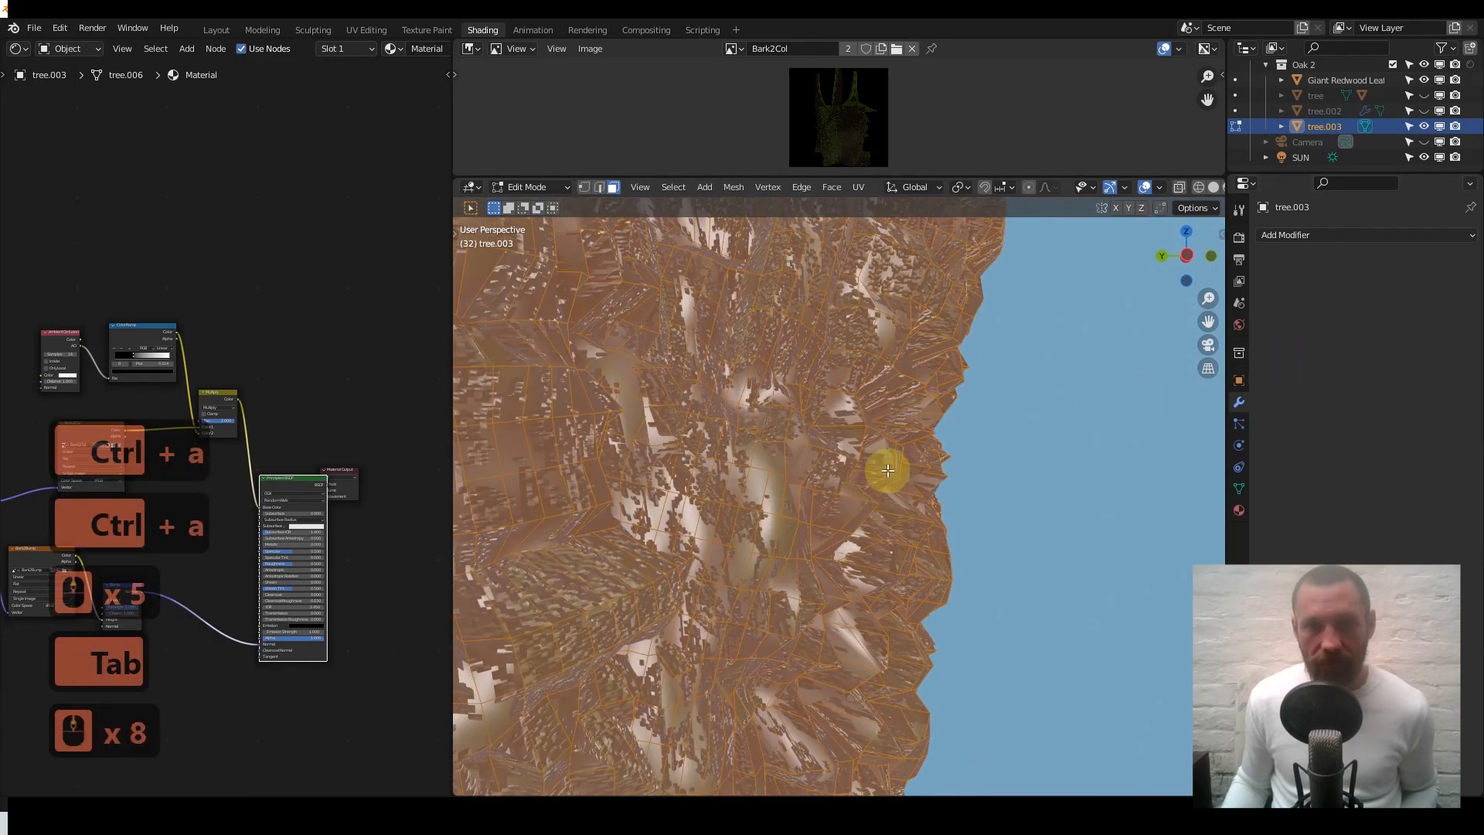
scroll(887, 470, down, 3)
key(Tab)
- Switch the viewport to Solid shading and examine the displaced bark geometry along the trunk and branches from several angles
click(1164, 187)
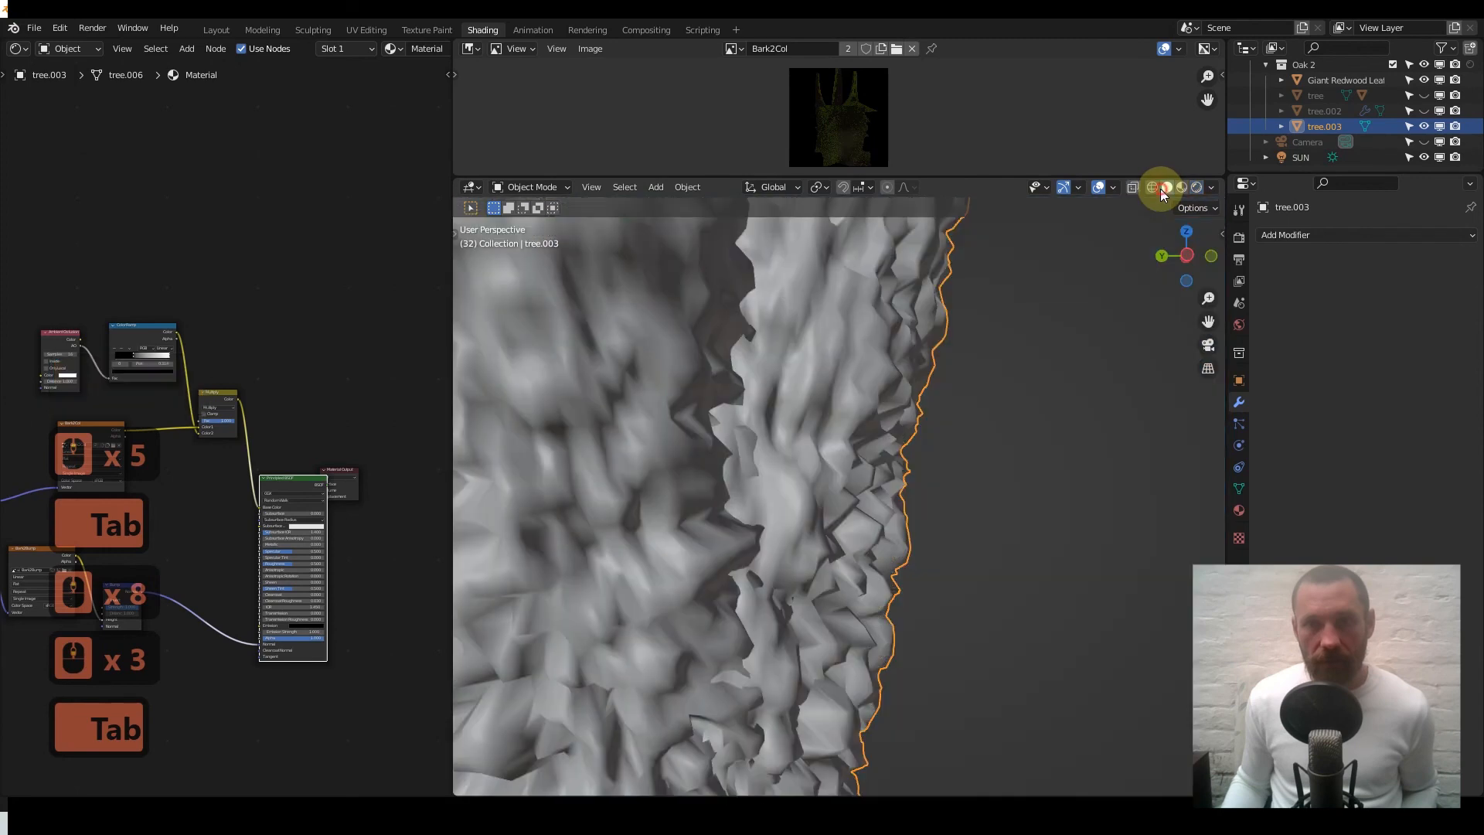
scroll(811, 347, down, 11)
middle_drag(853, 423, 814, 471)
scroll(814, 471, up, 5)
key(Tab)
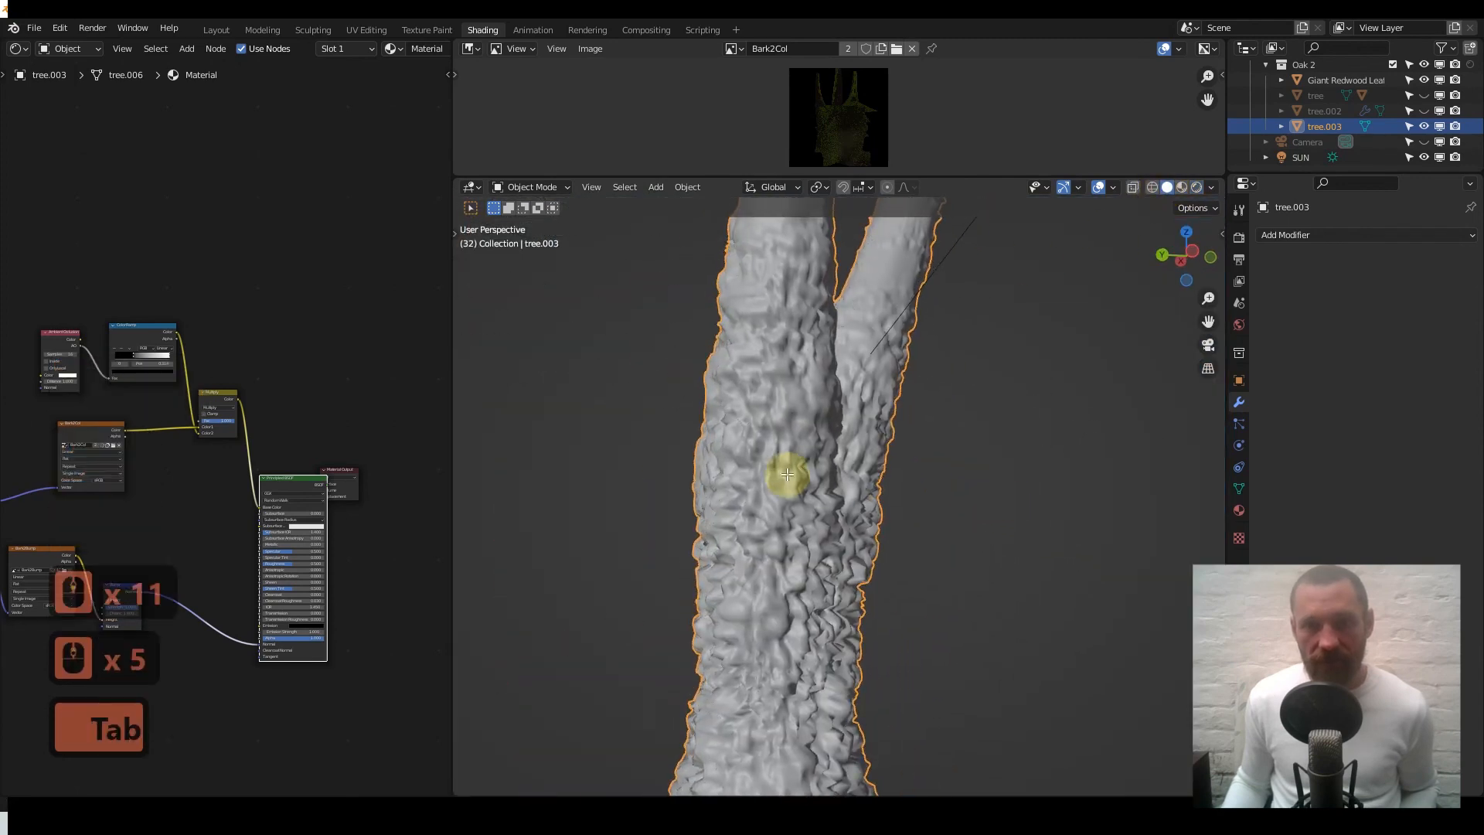
key(Tab)
scroll(811, 470, down, 5)
middle_drag(823, 463, 786, 479)
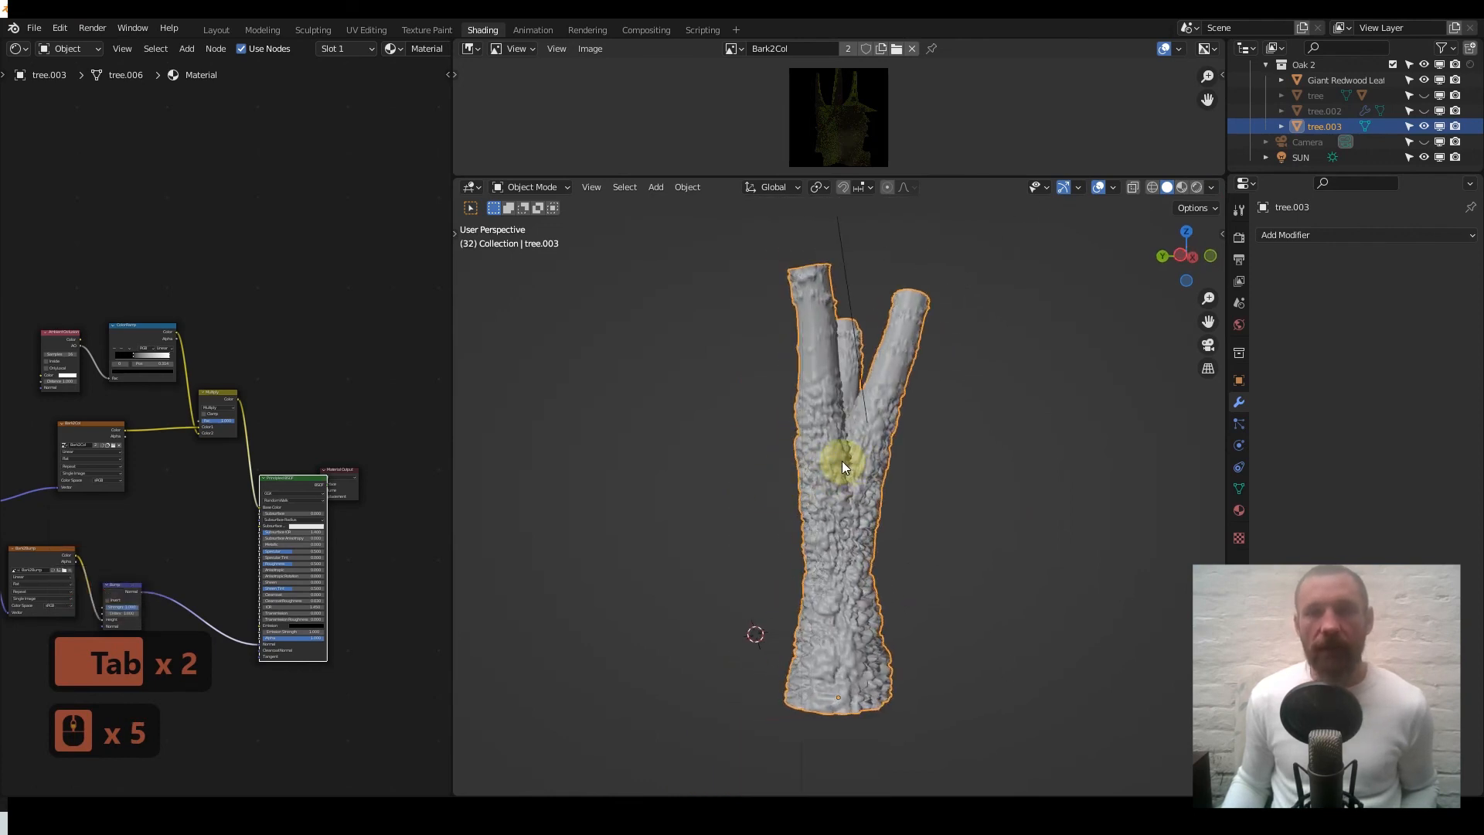
scroll(280, 455, down, 6)
key(Tab)
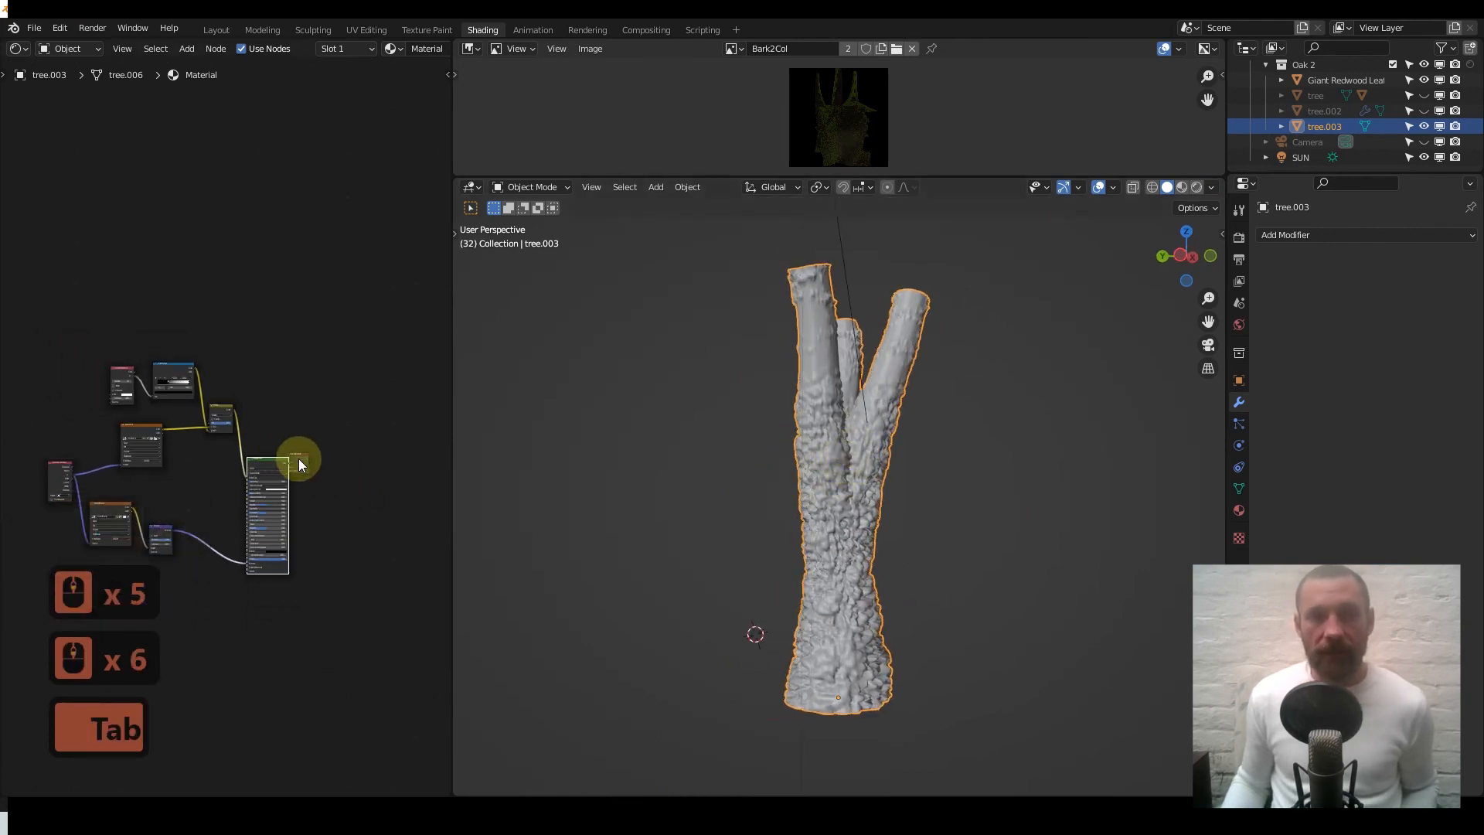